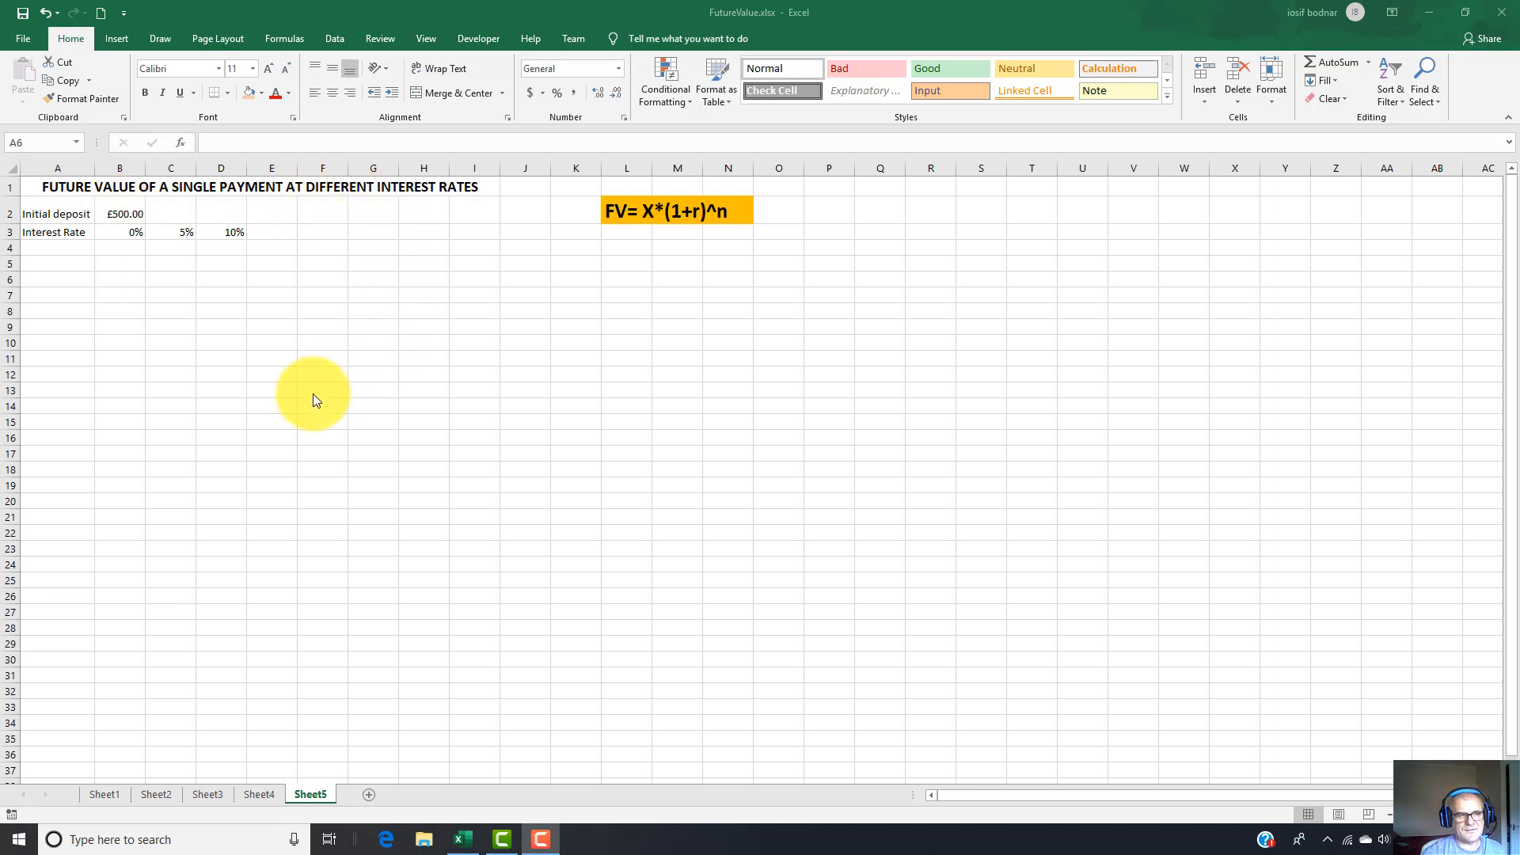
click(118, 216)
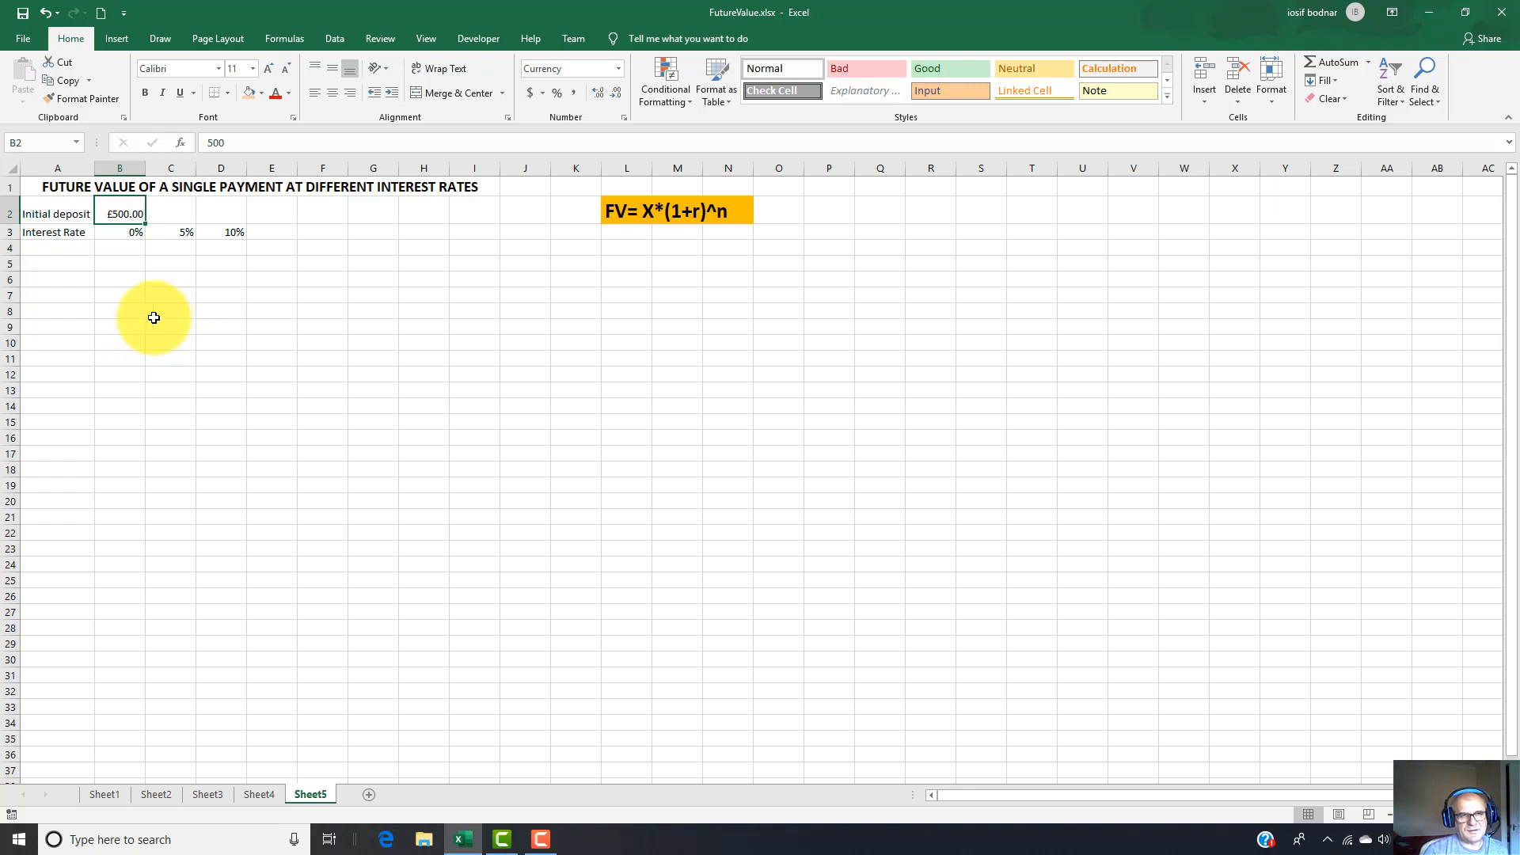
click(120, 232)
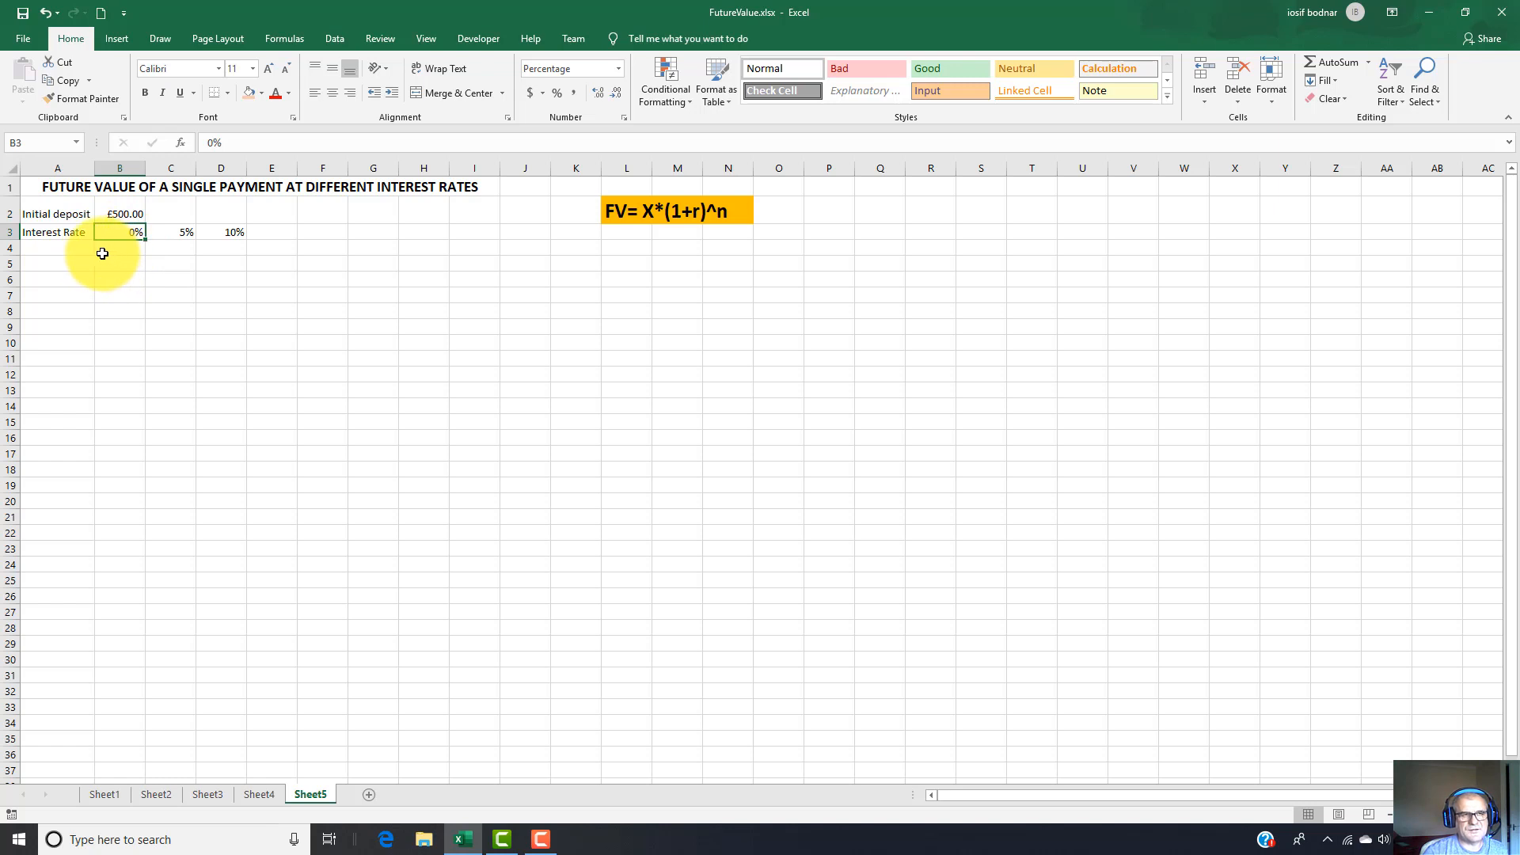
click(170, 233)
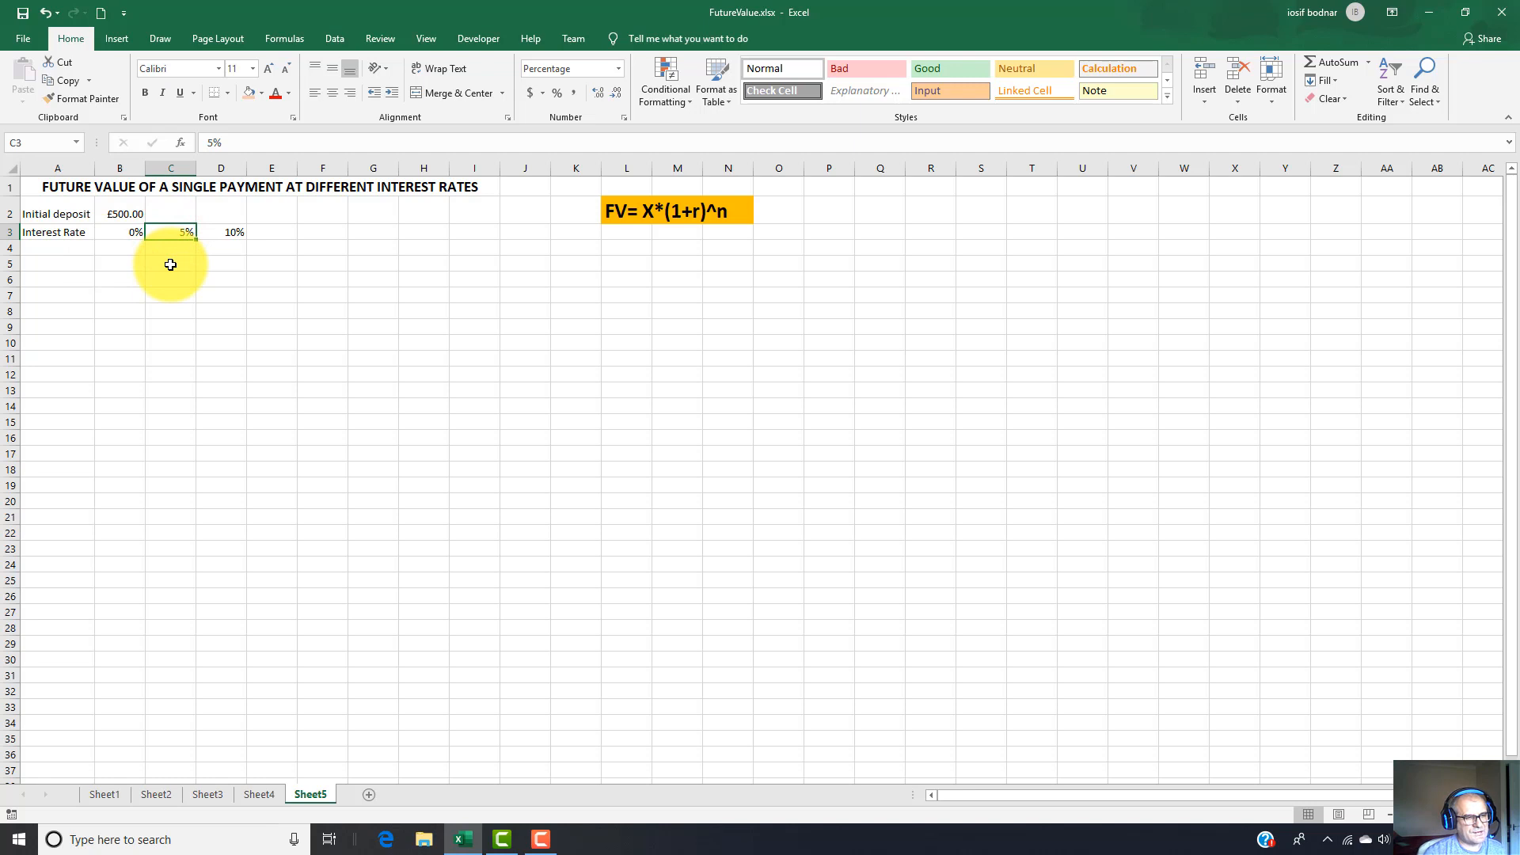
click(210, 232)
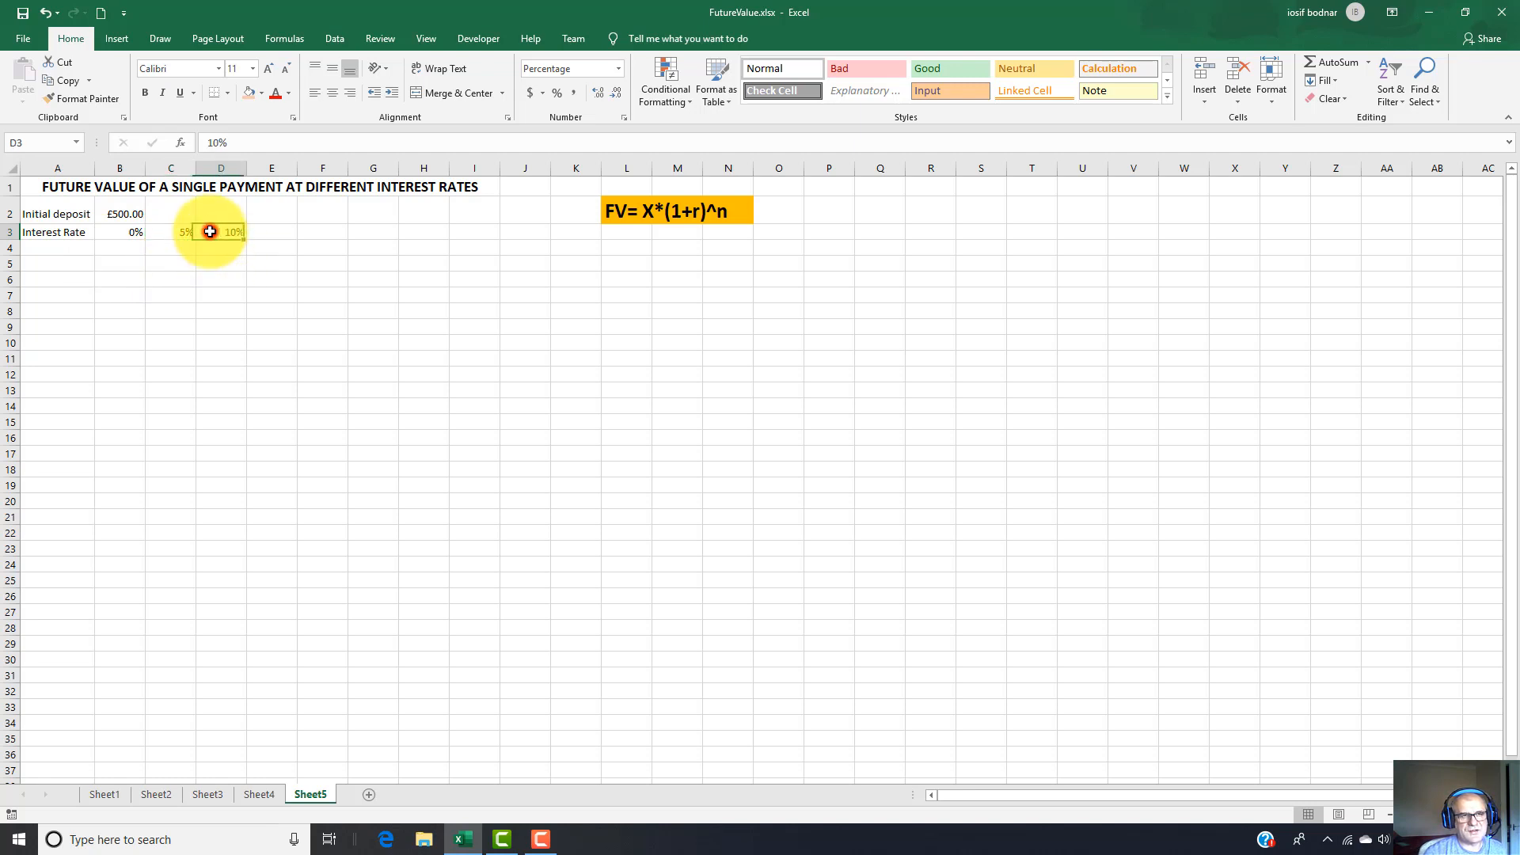
Enter the column headers "Year" in A6 and "FV at 0%" in B6.
click(59, 281)
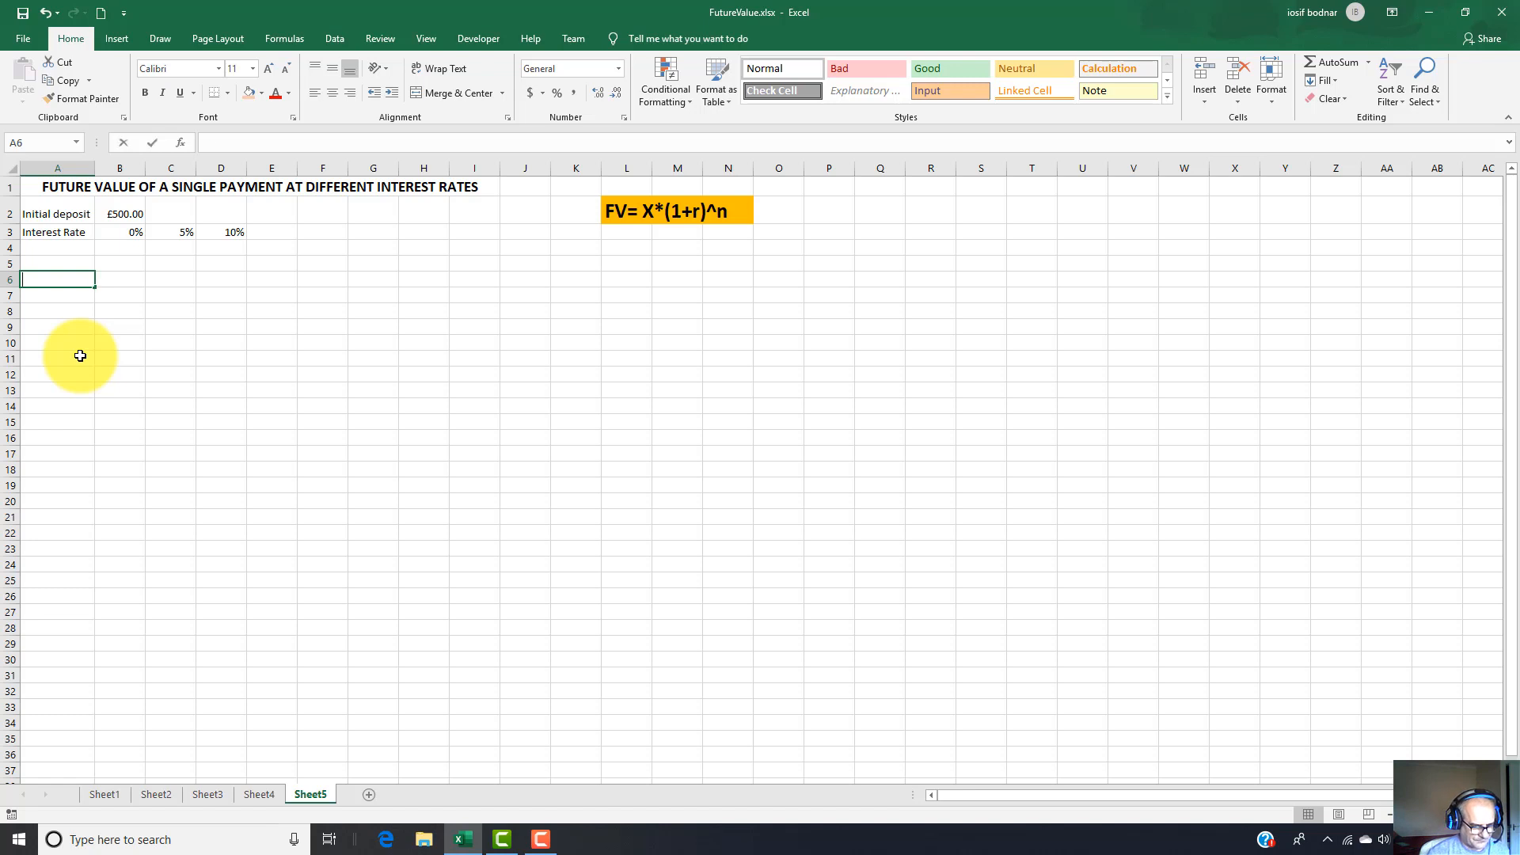
text(Year)
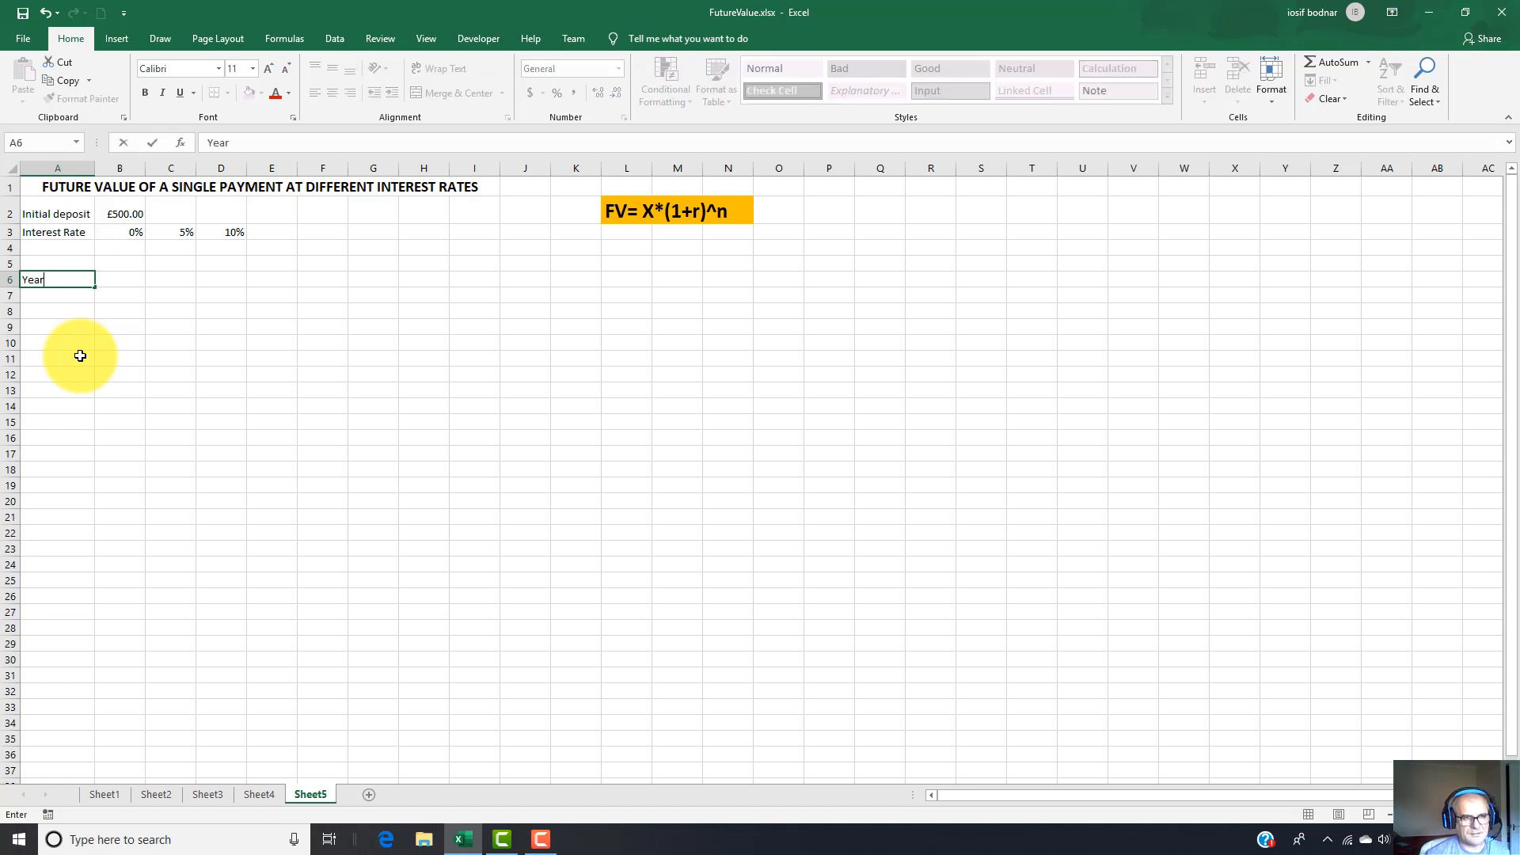
key(Tab)
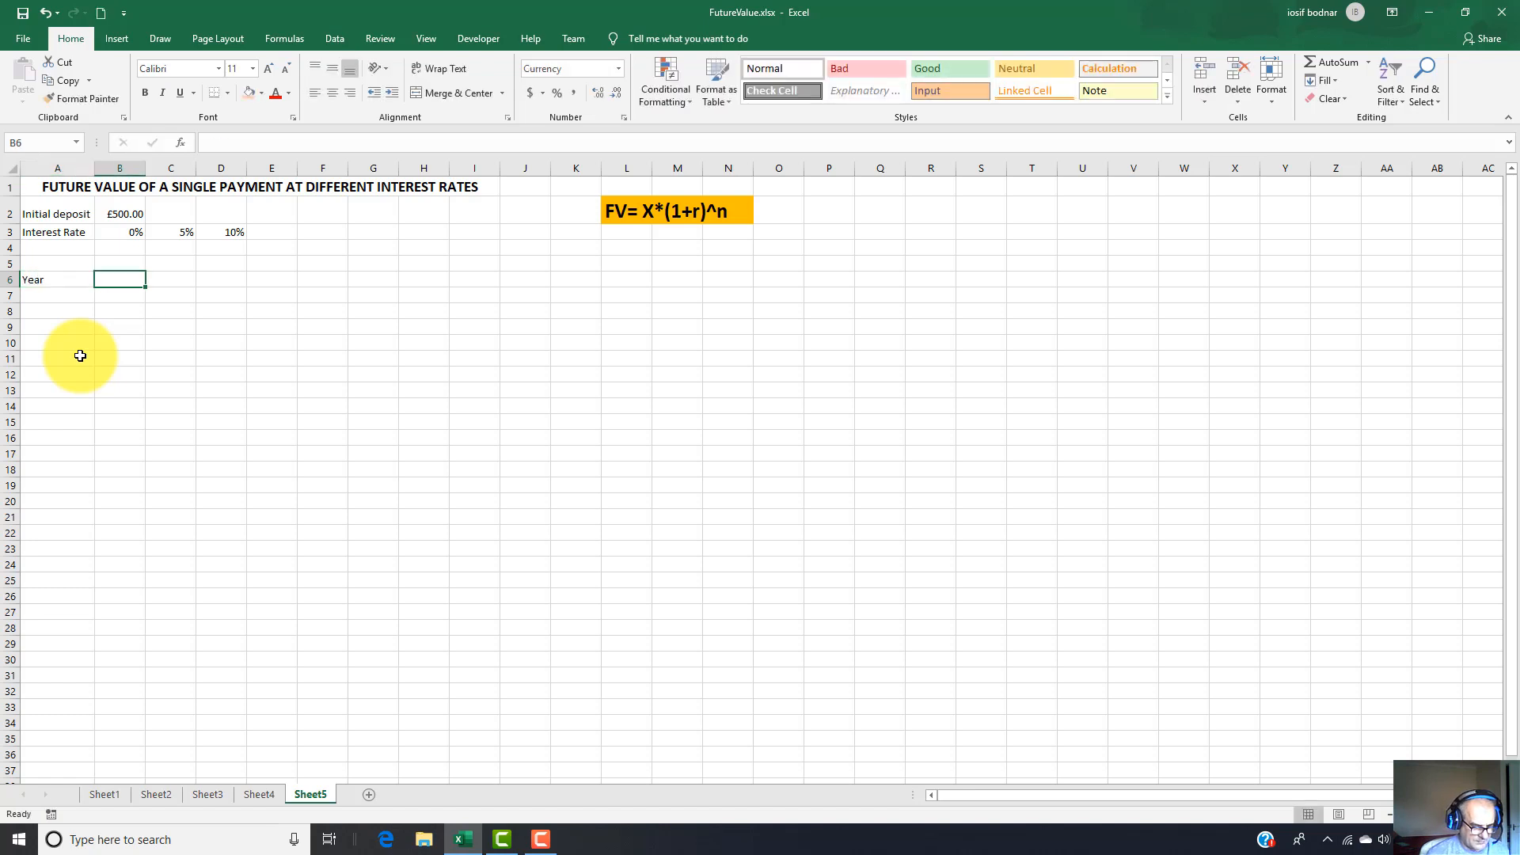
text(FV)
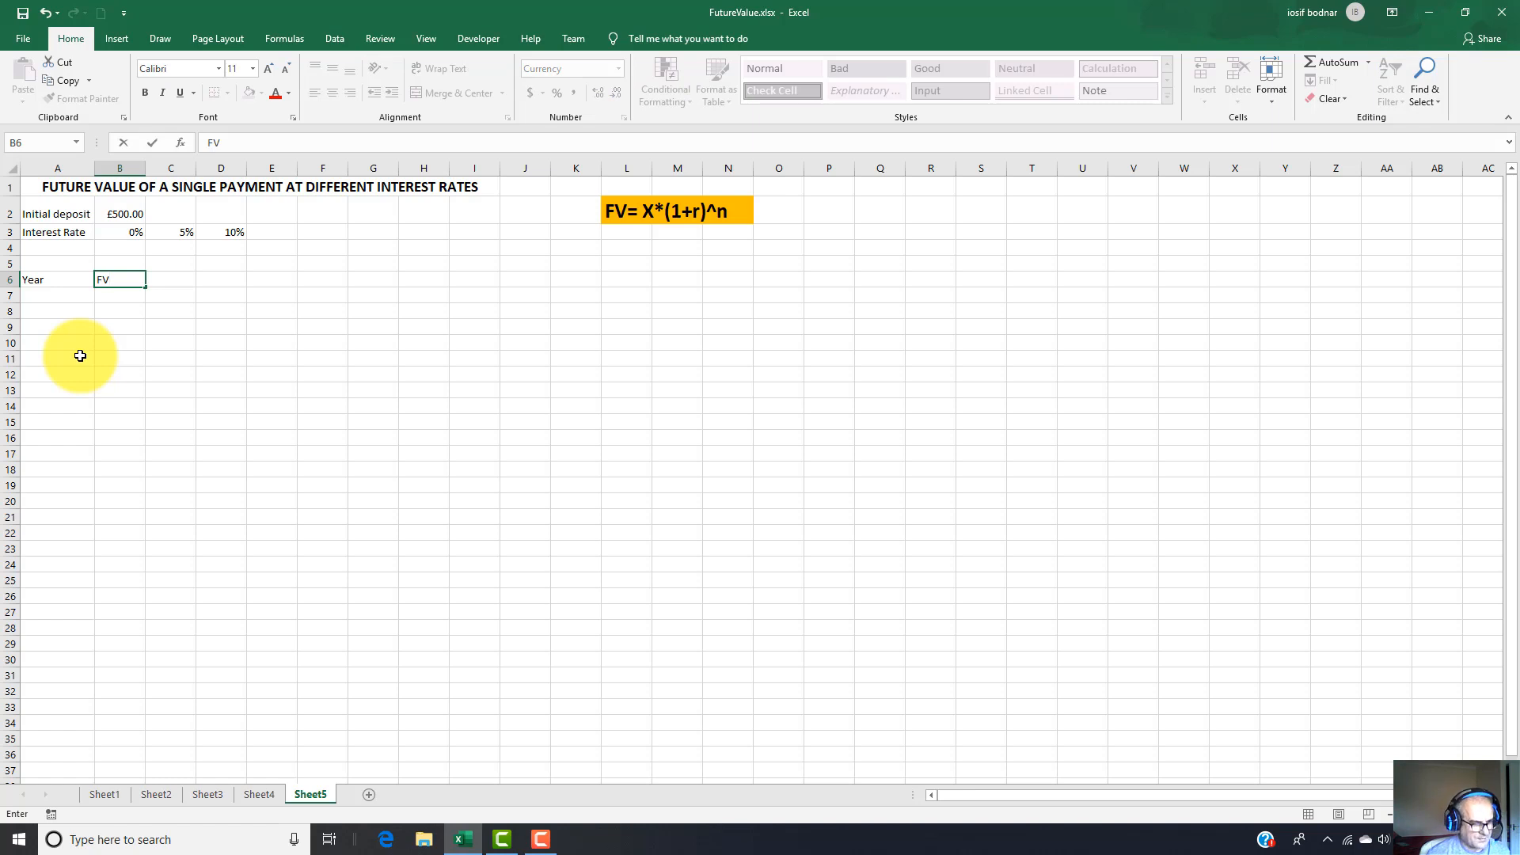
text(at)
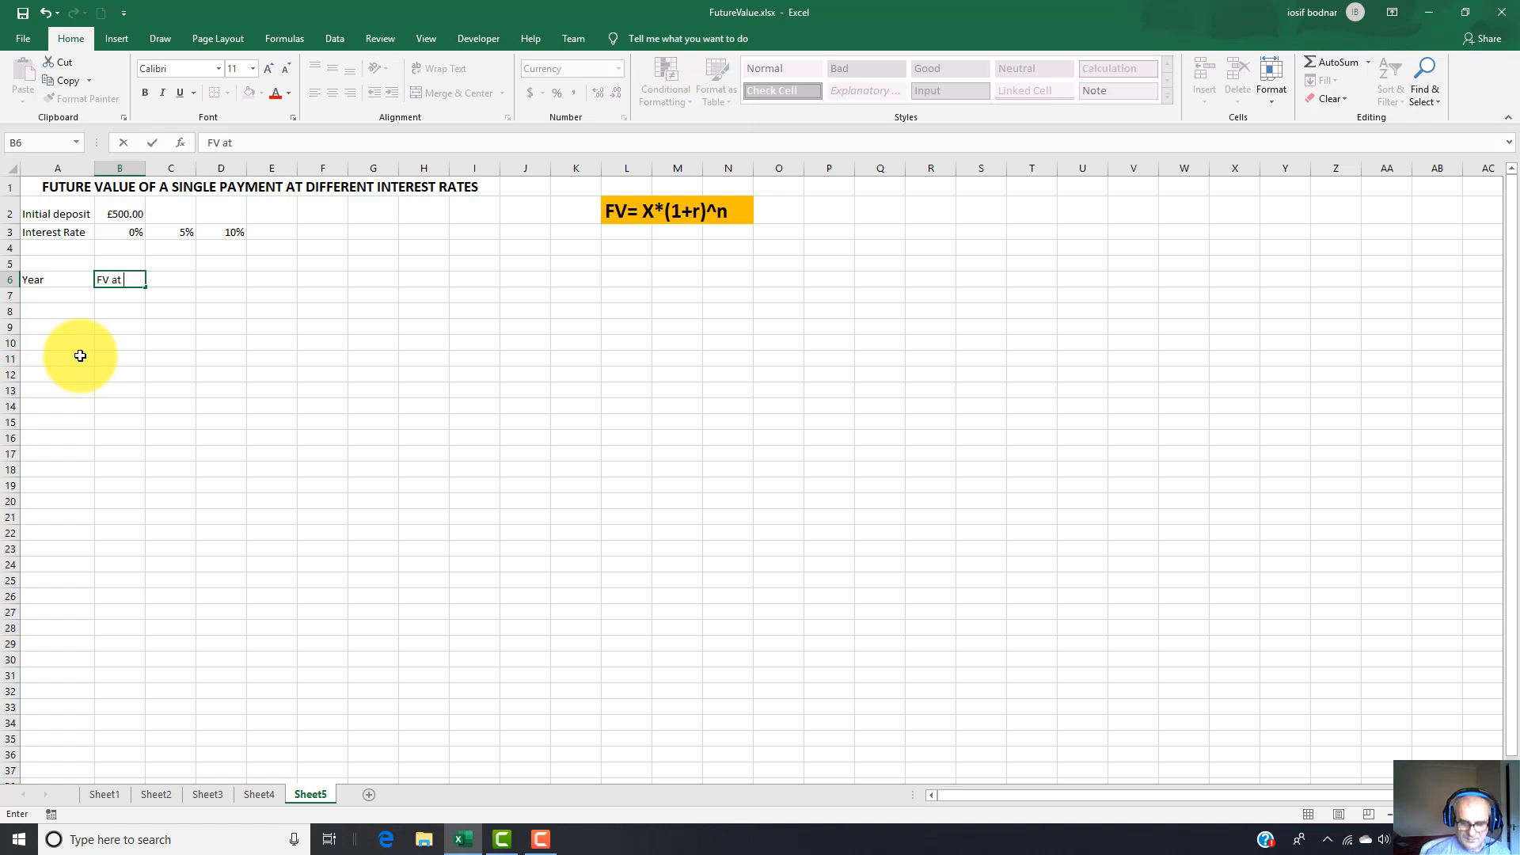
text( 0)
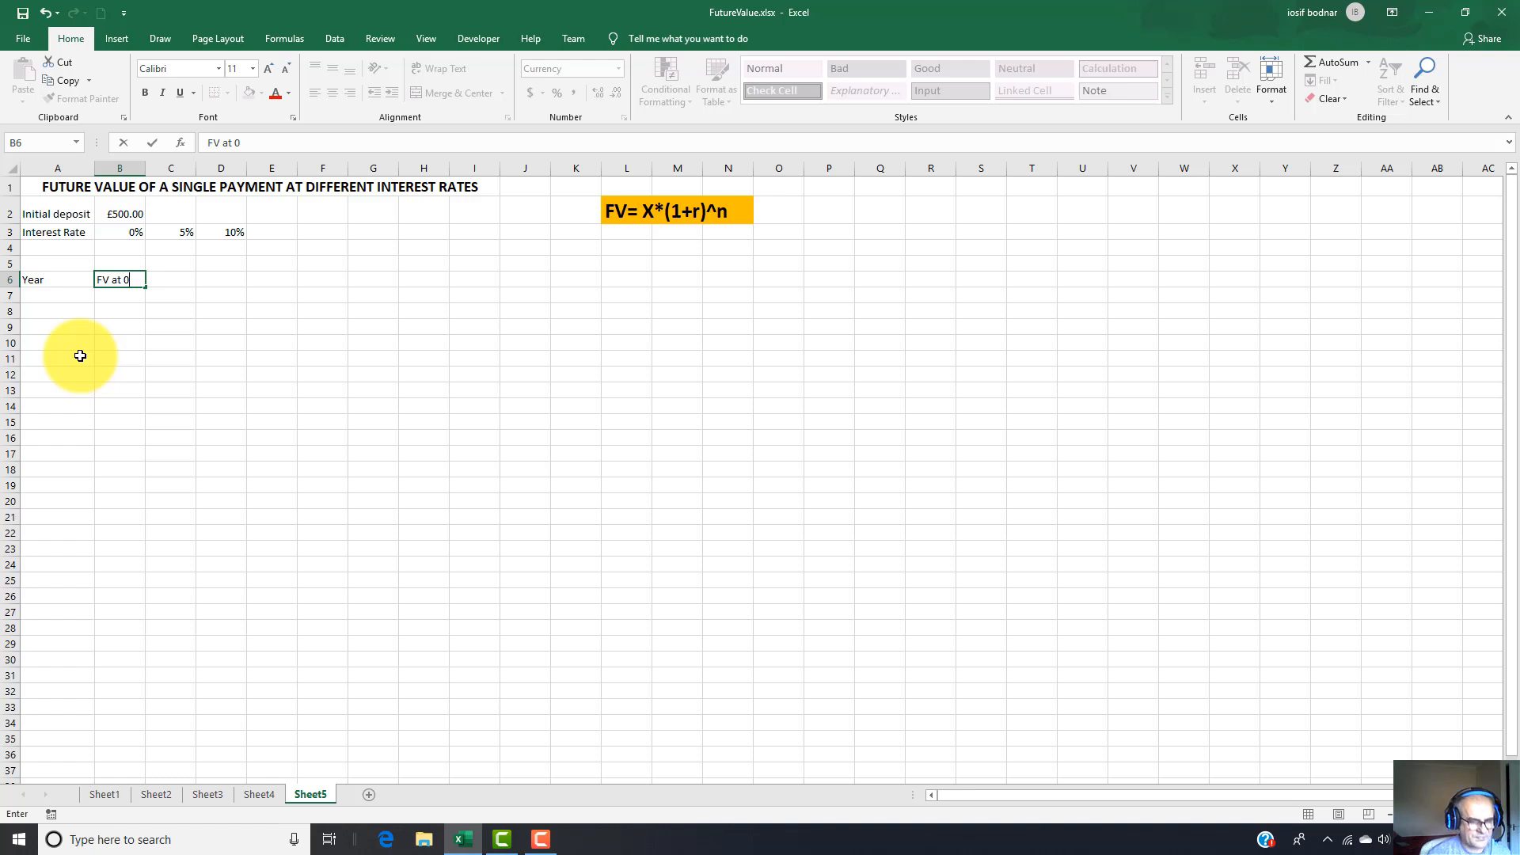
text(%)
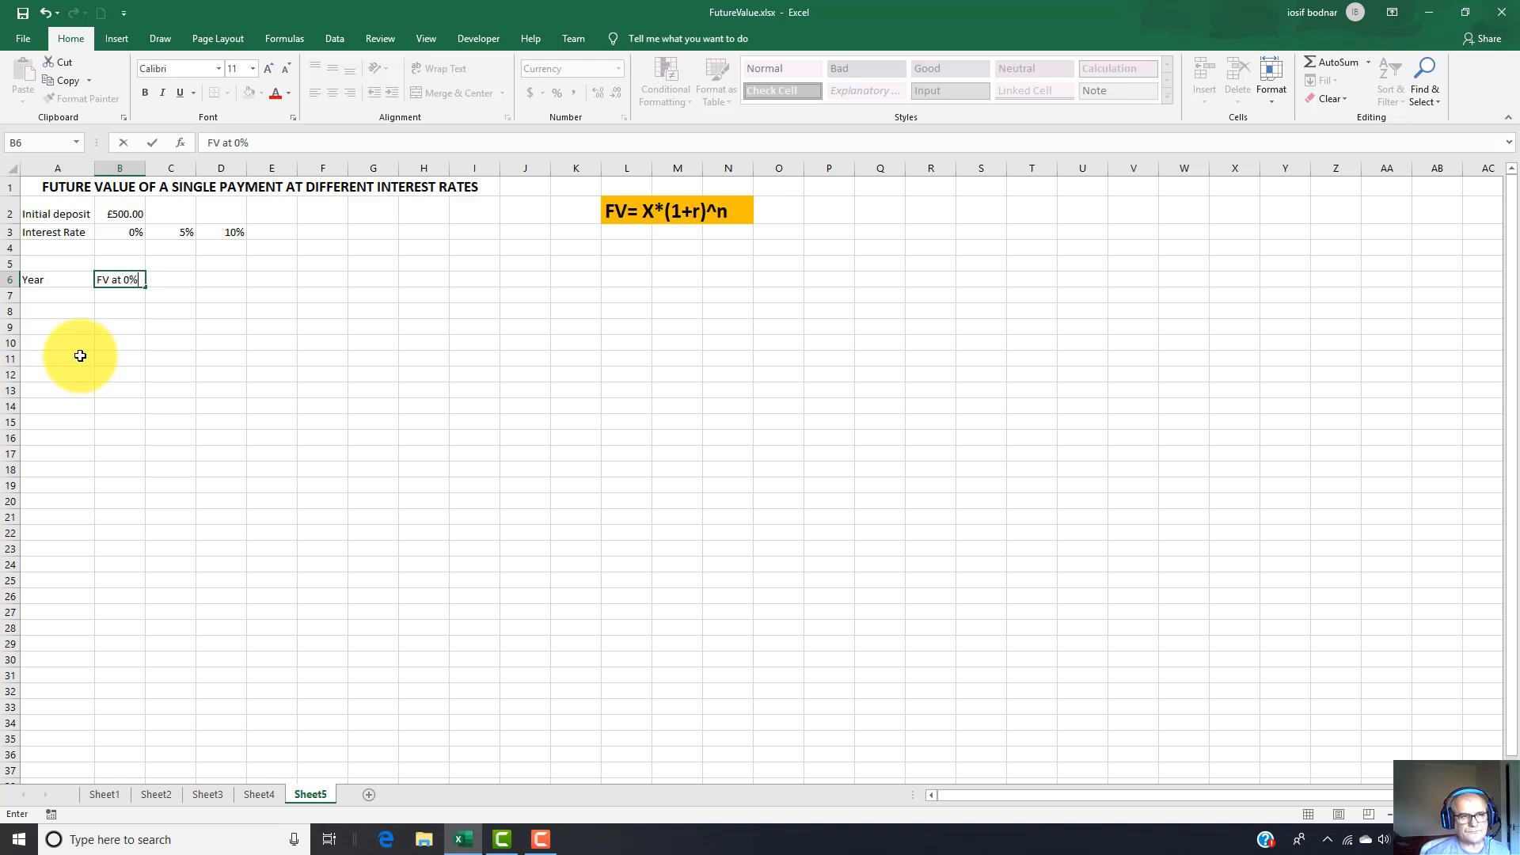
key(Tab)
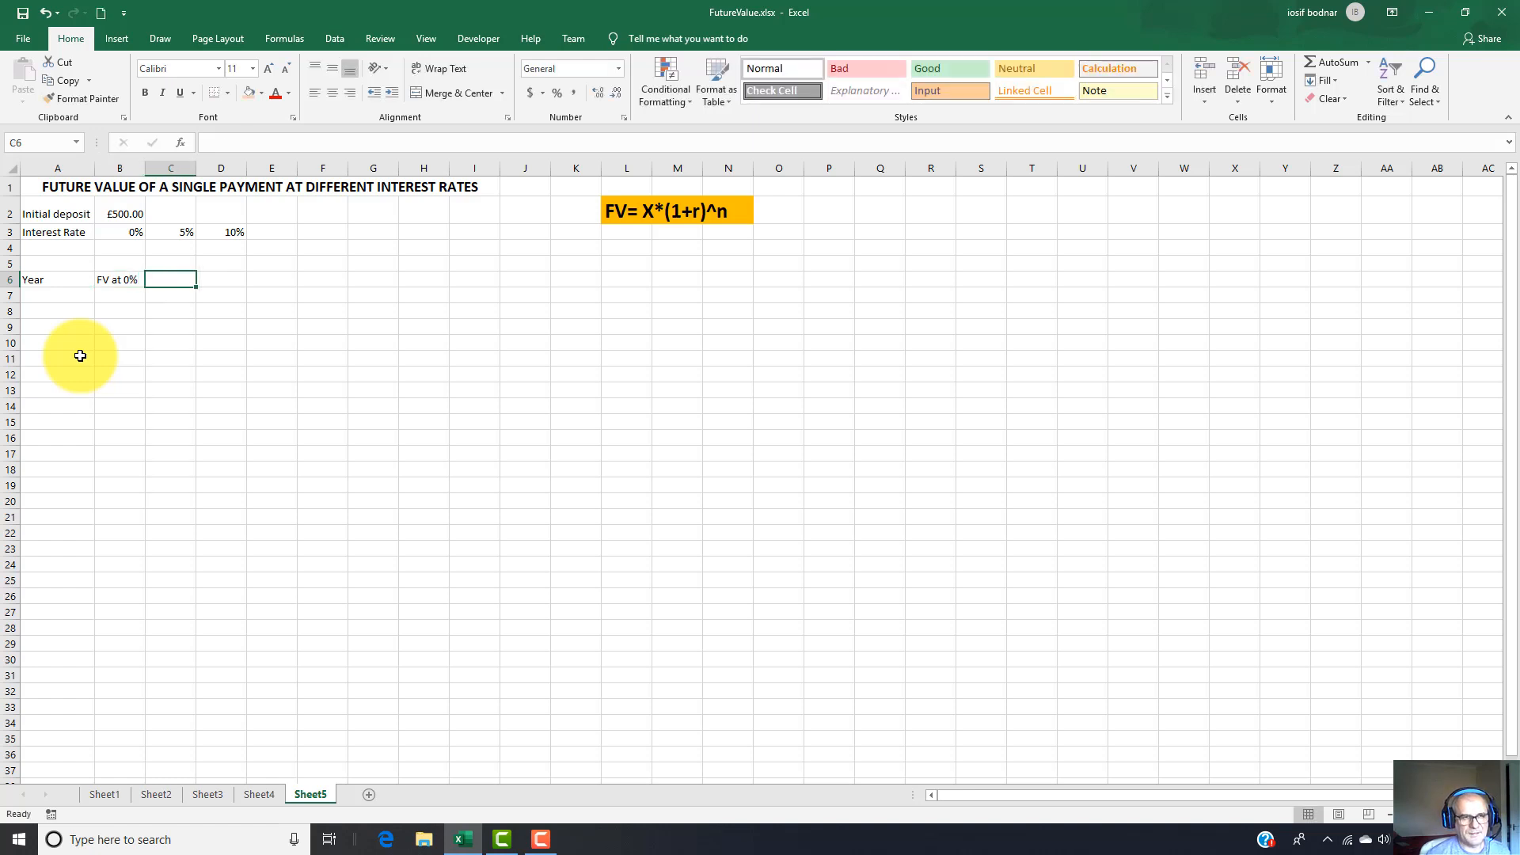
Add the headers "FV at 5%" in C6 and "FV at 10%" in D6.
text(FV)
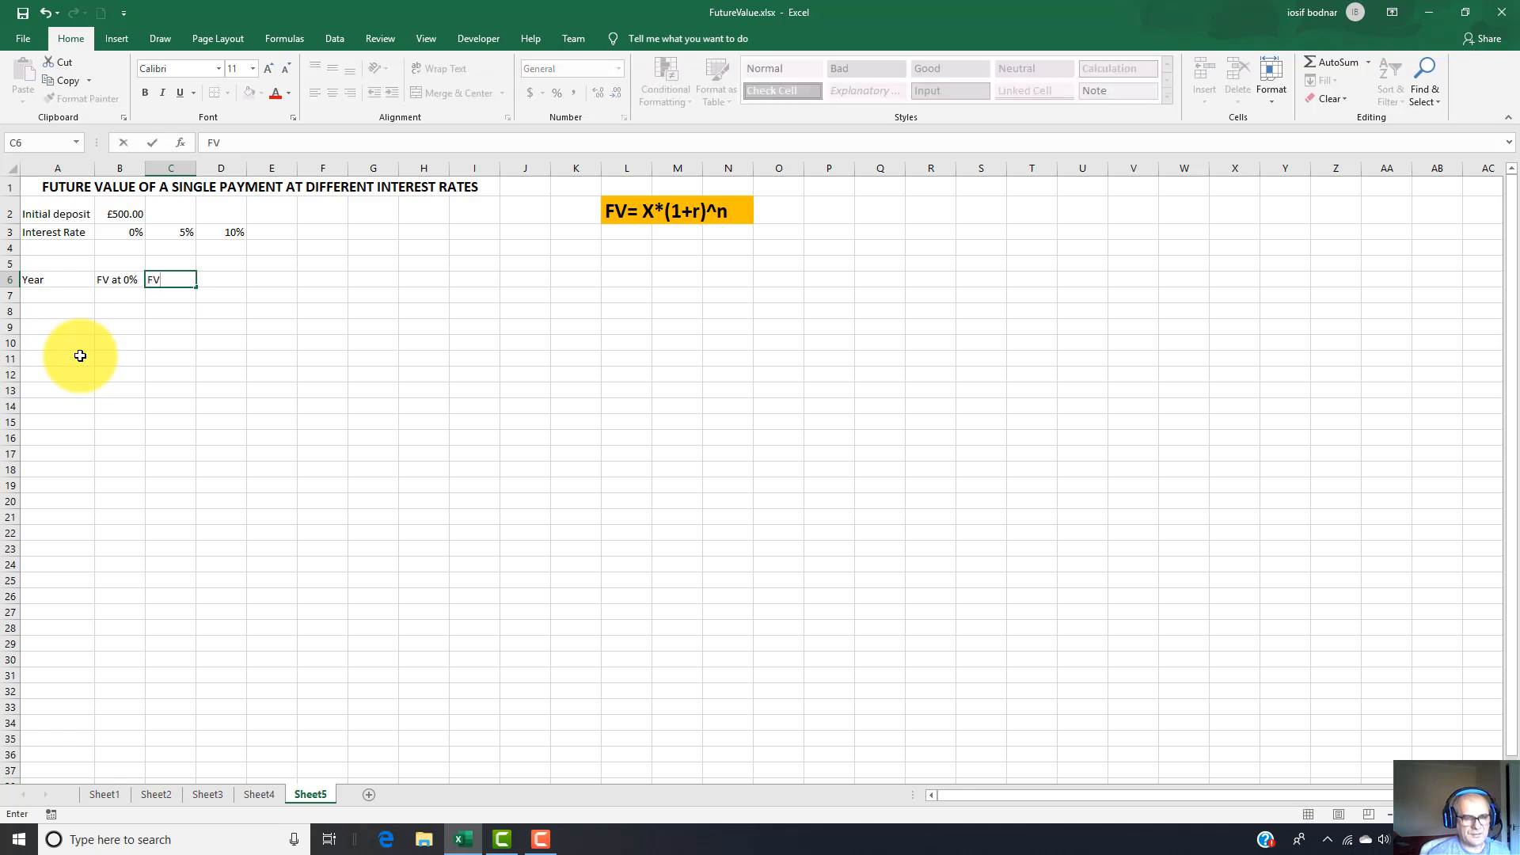
text( at 5)
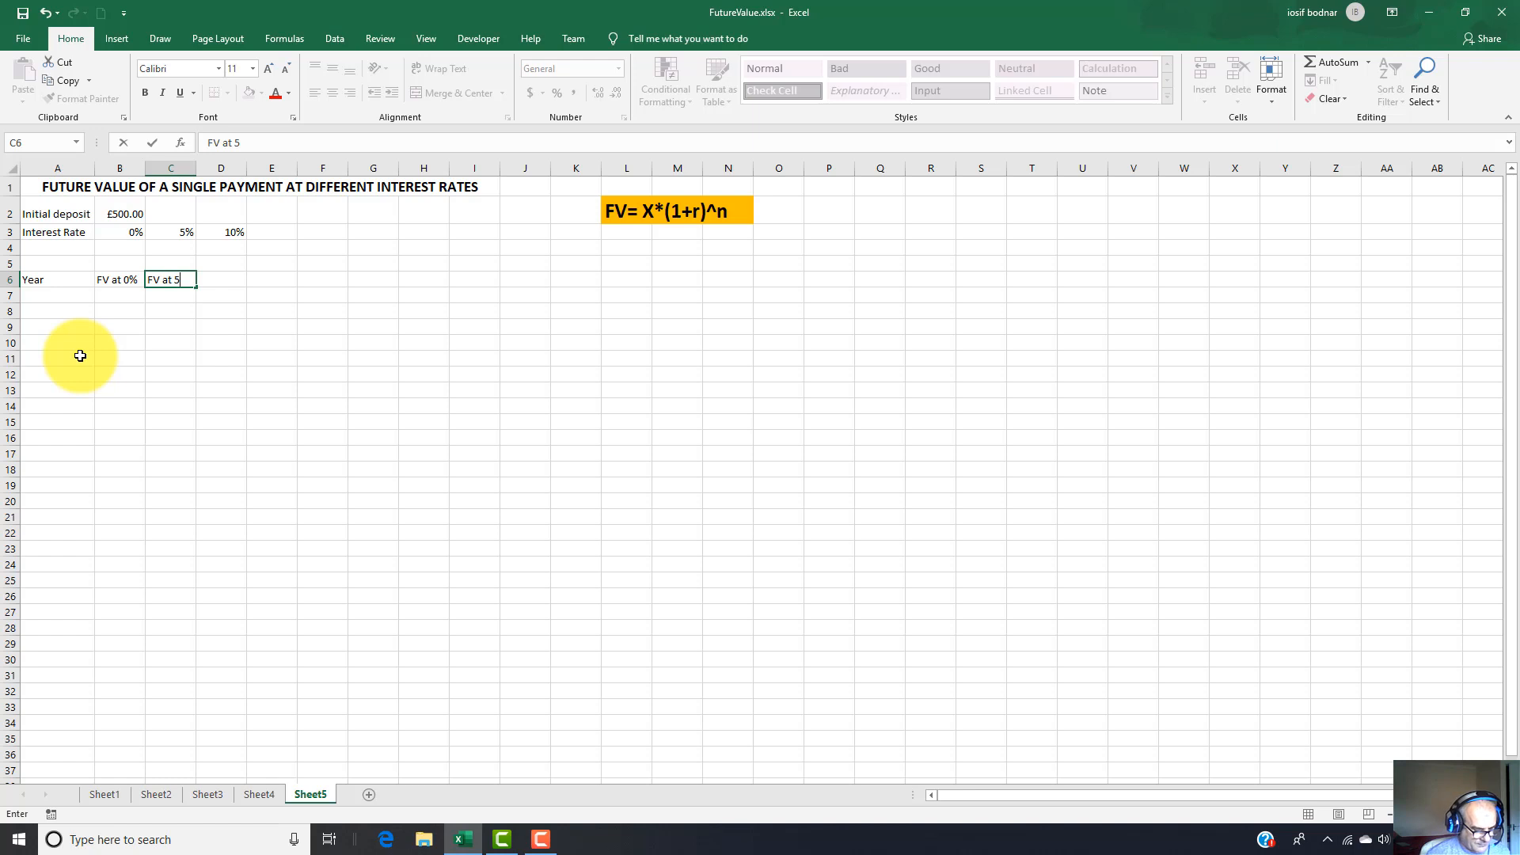
text(%)
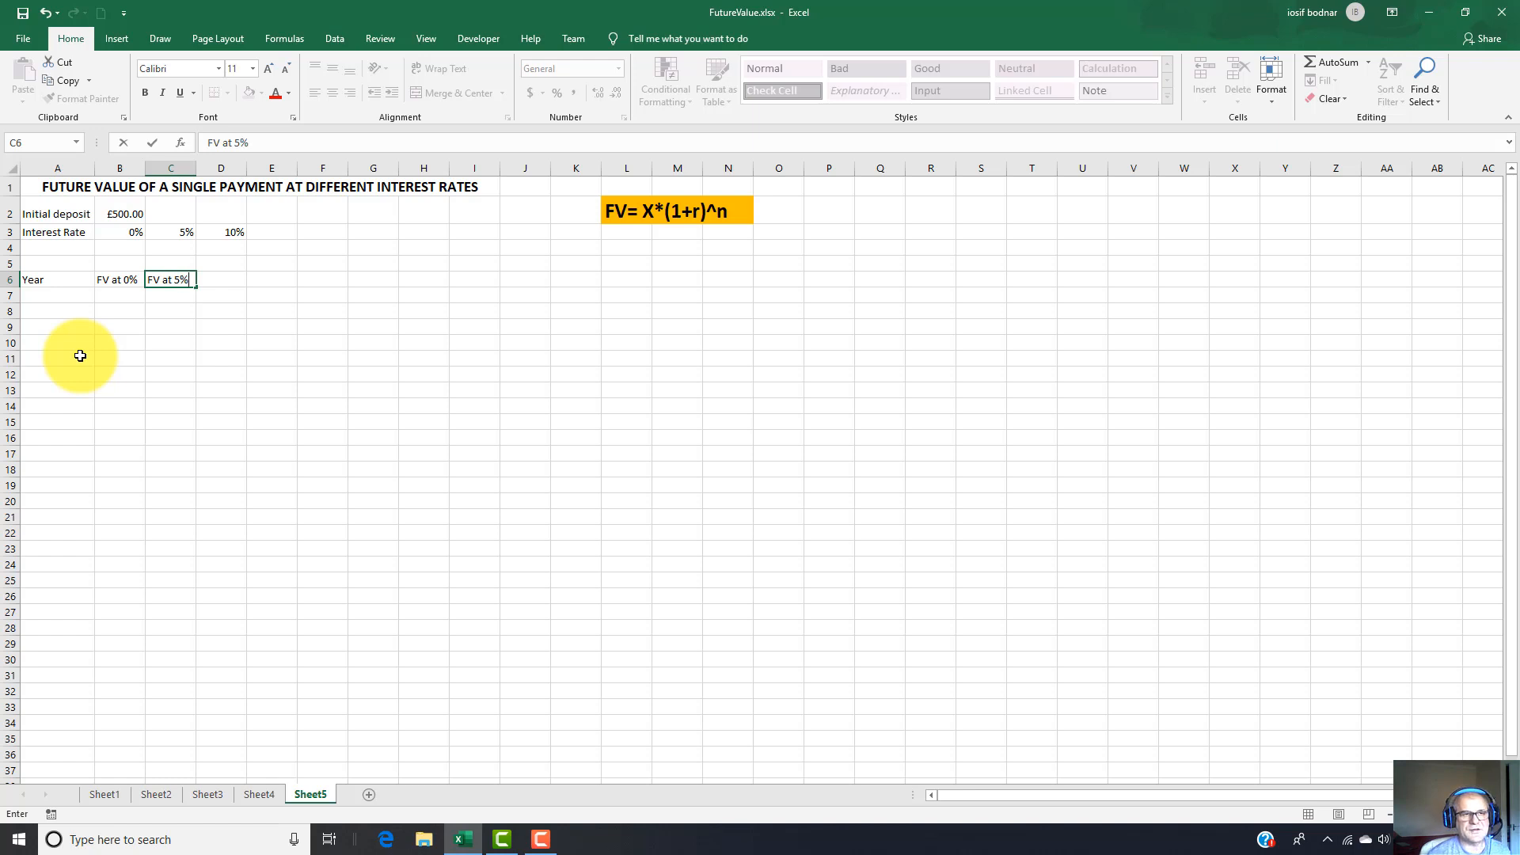
key(Tab)
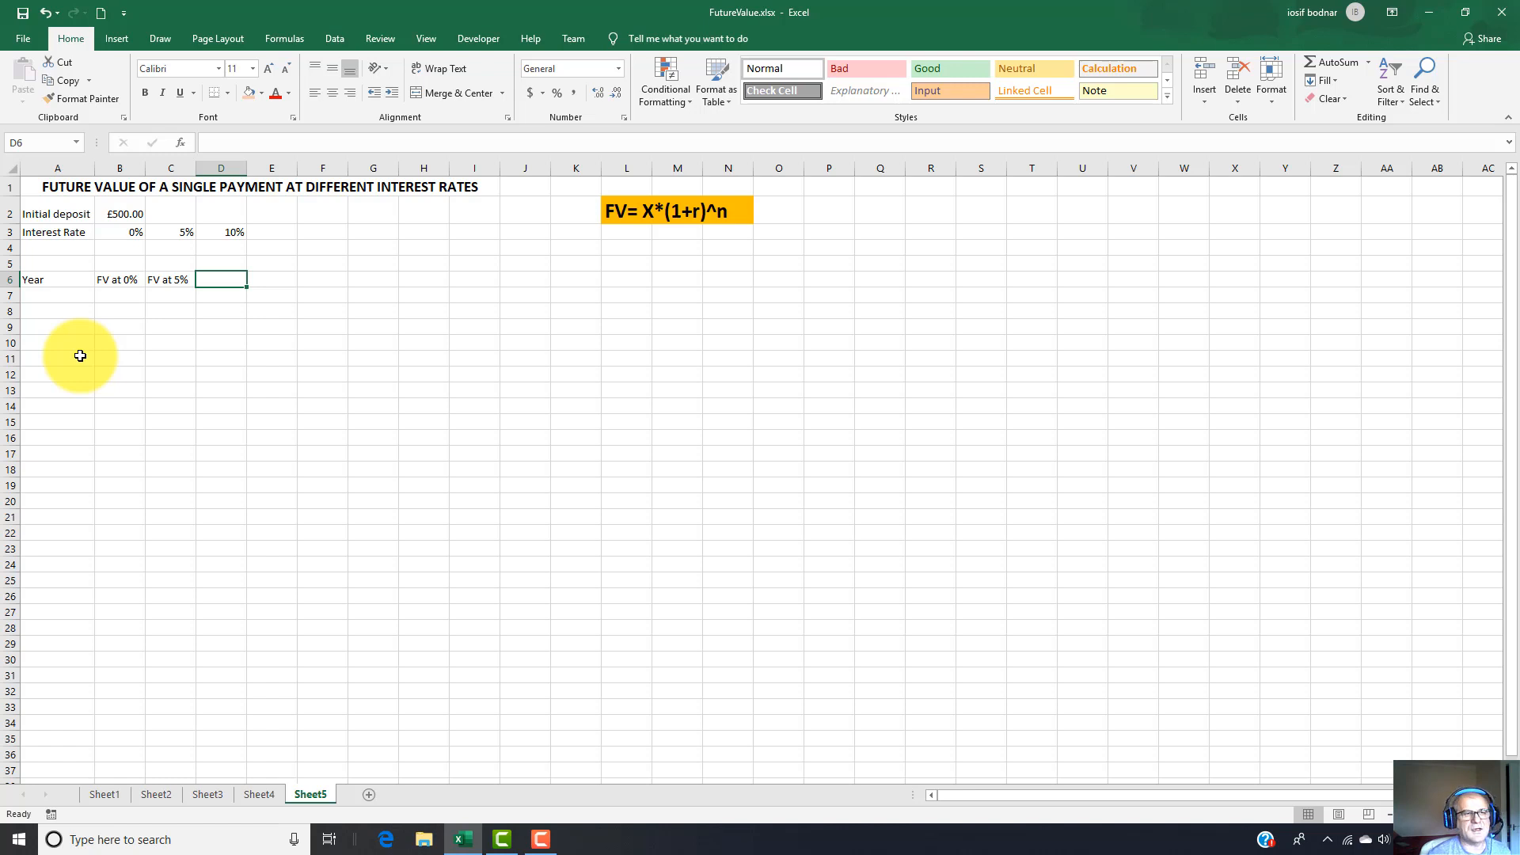
text(FV)
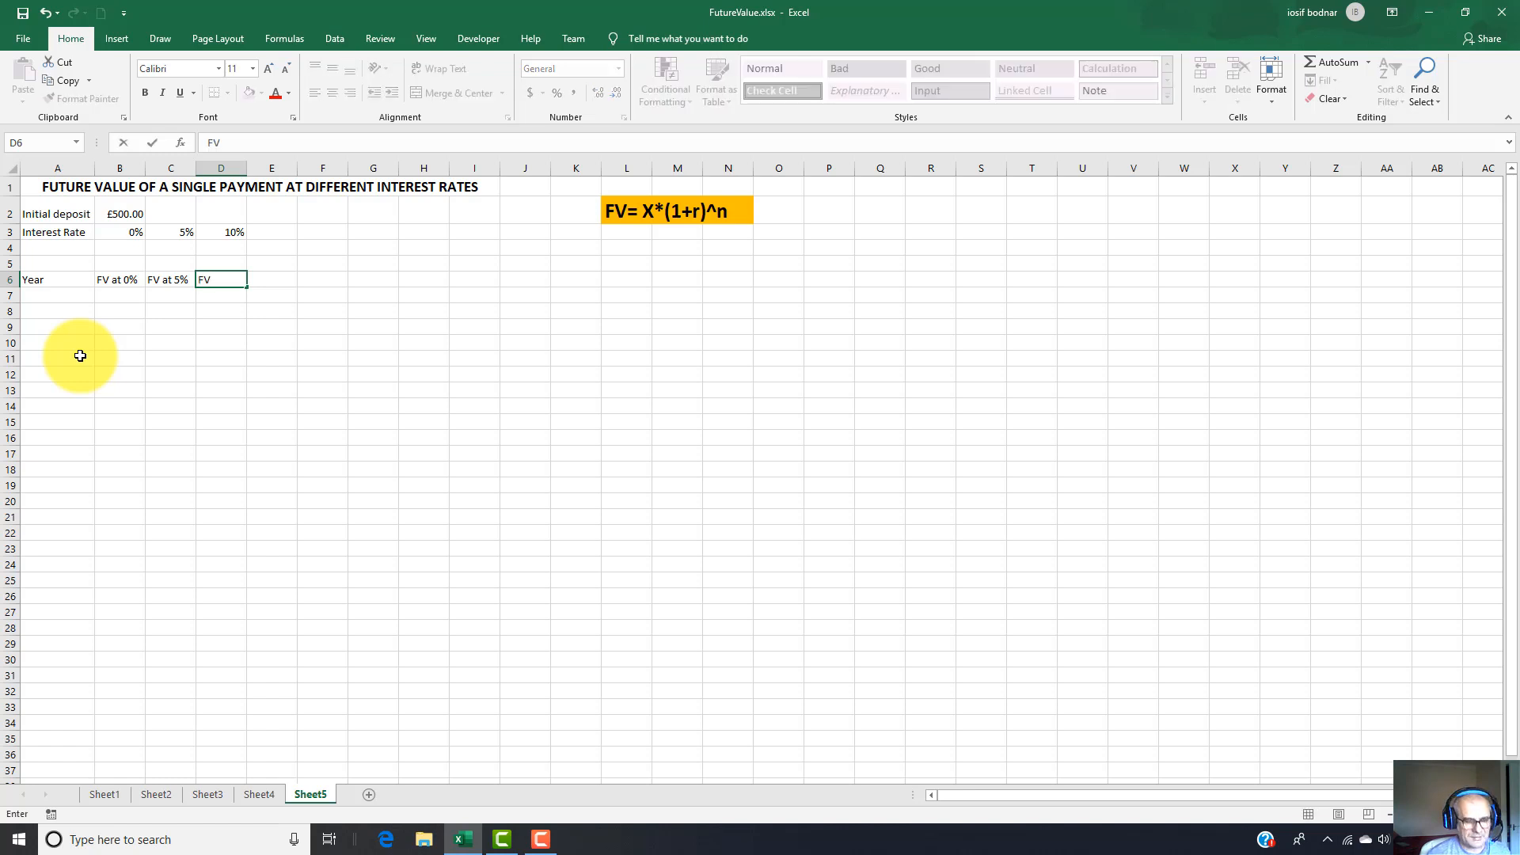
text( at)
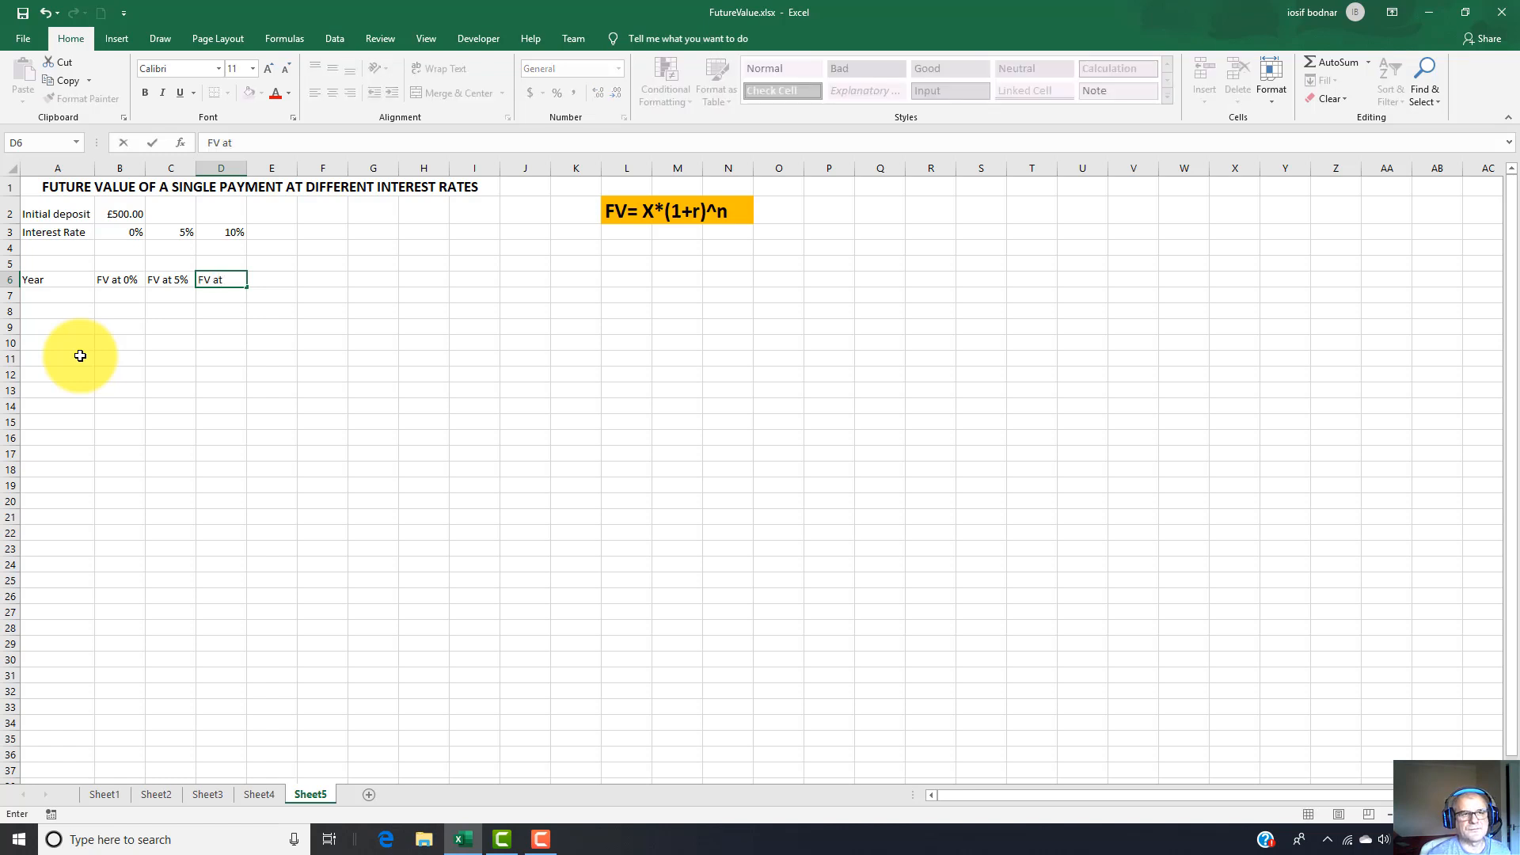
text( 10)
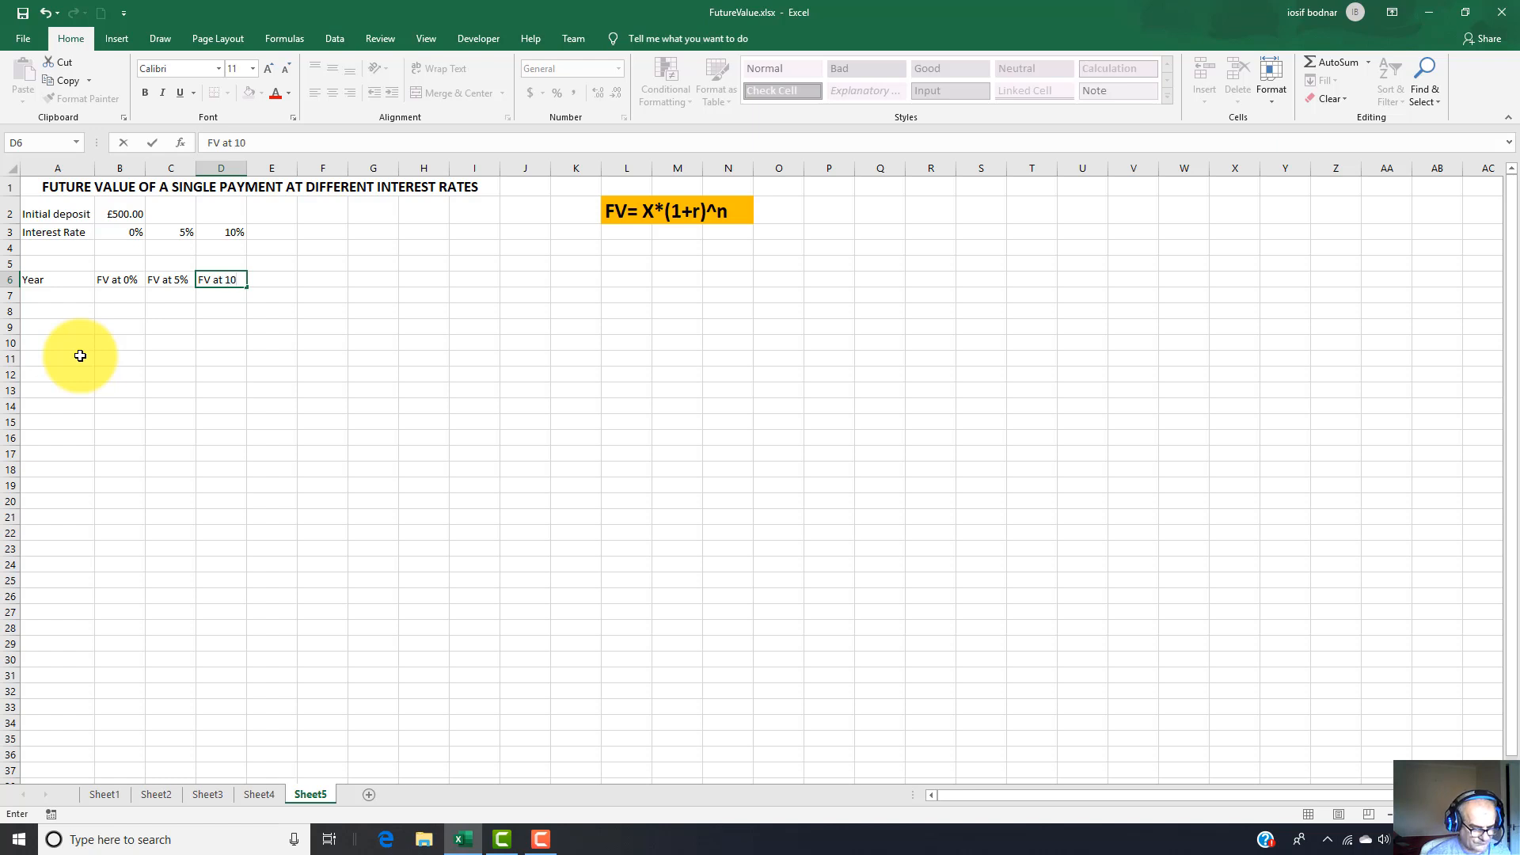
text(%)
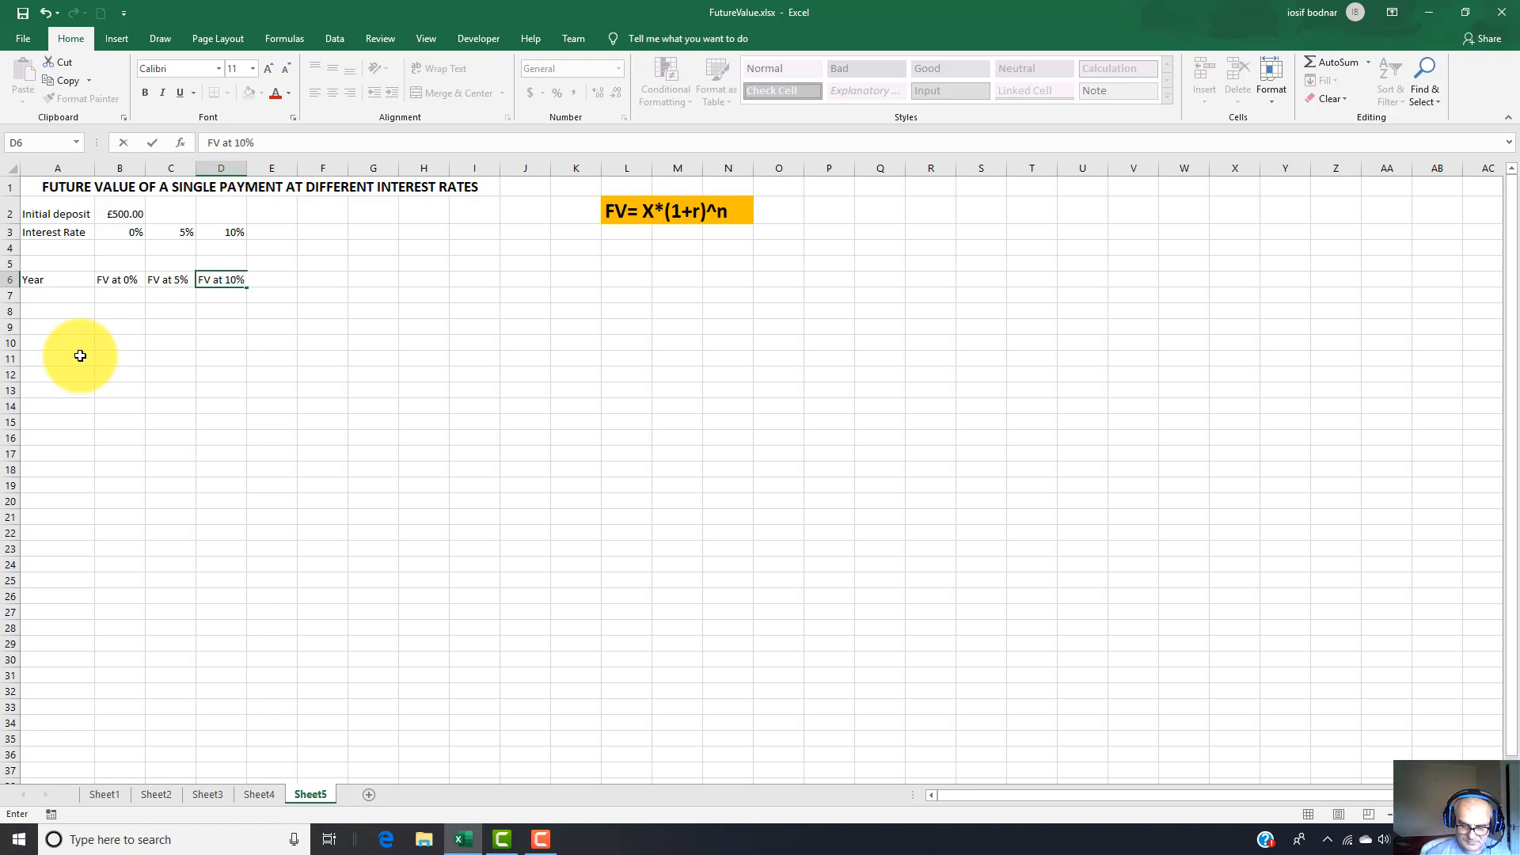
key(Return)
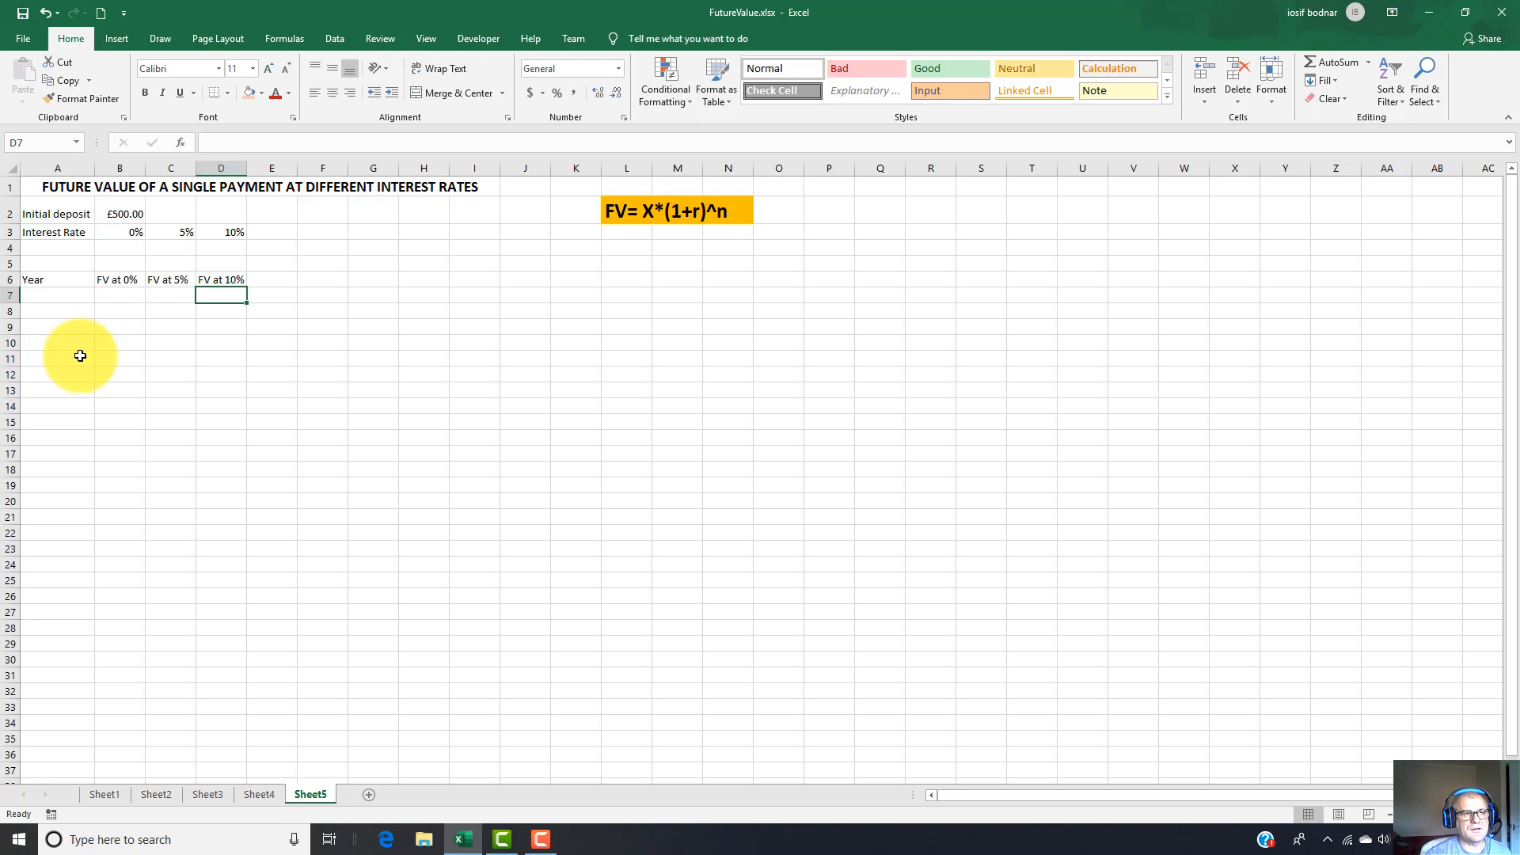
Fill the Year column with a series from 0 in A7 to 20 in A27, leaving nothing in A28.
click(45, 296)
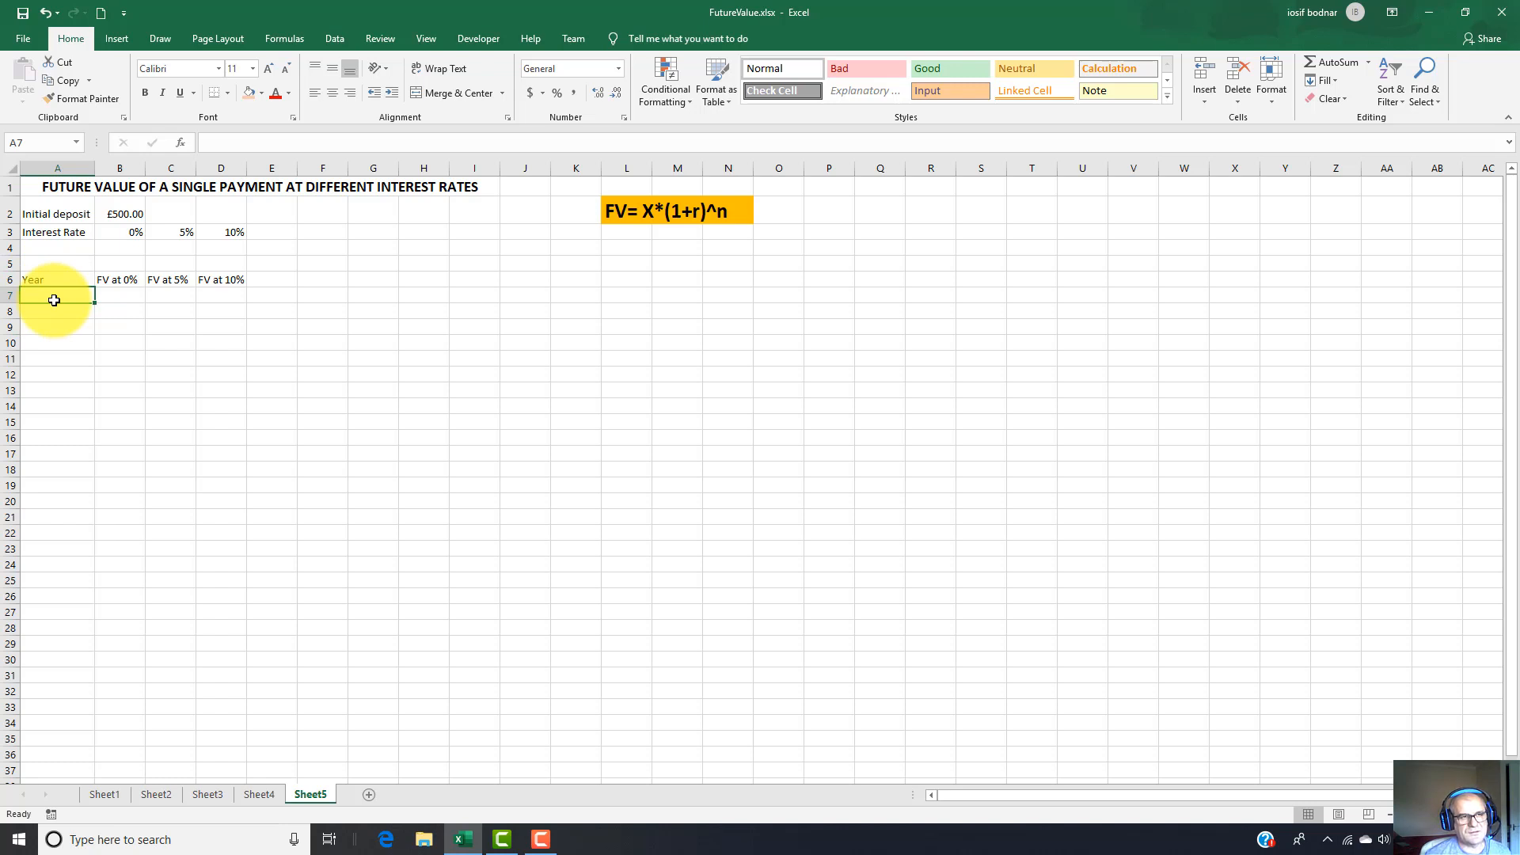
text(0)
key(Return)
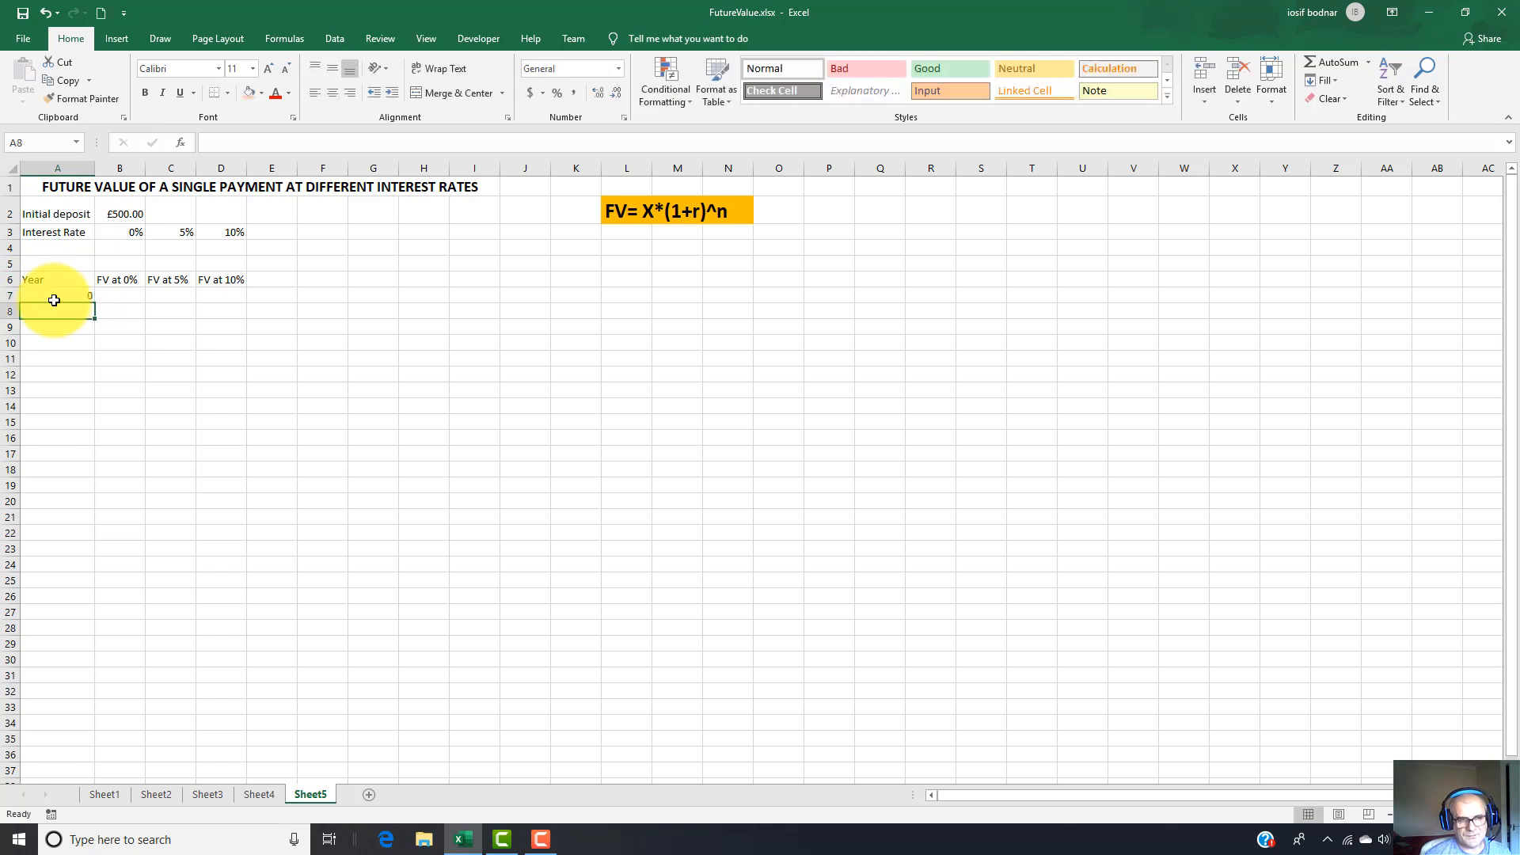
text(1)
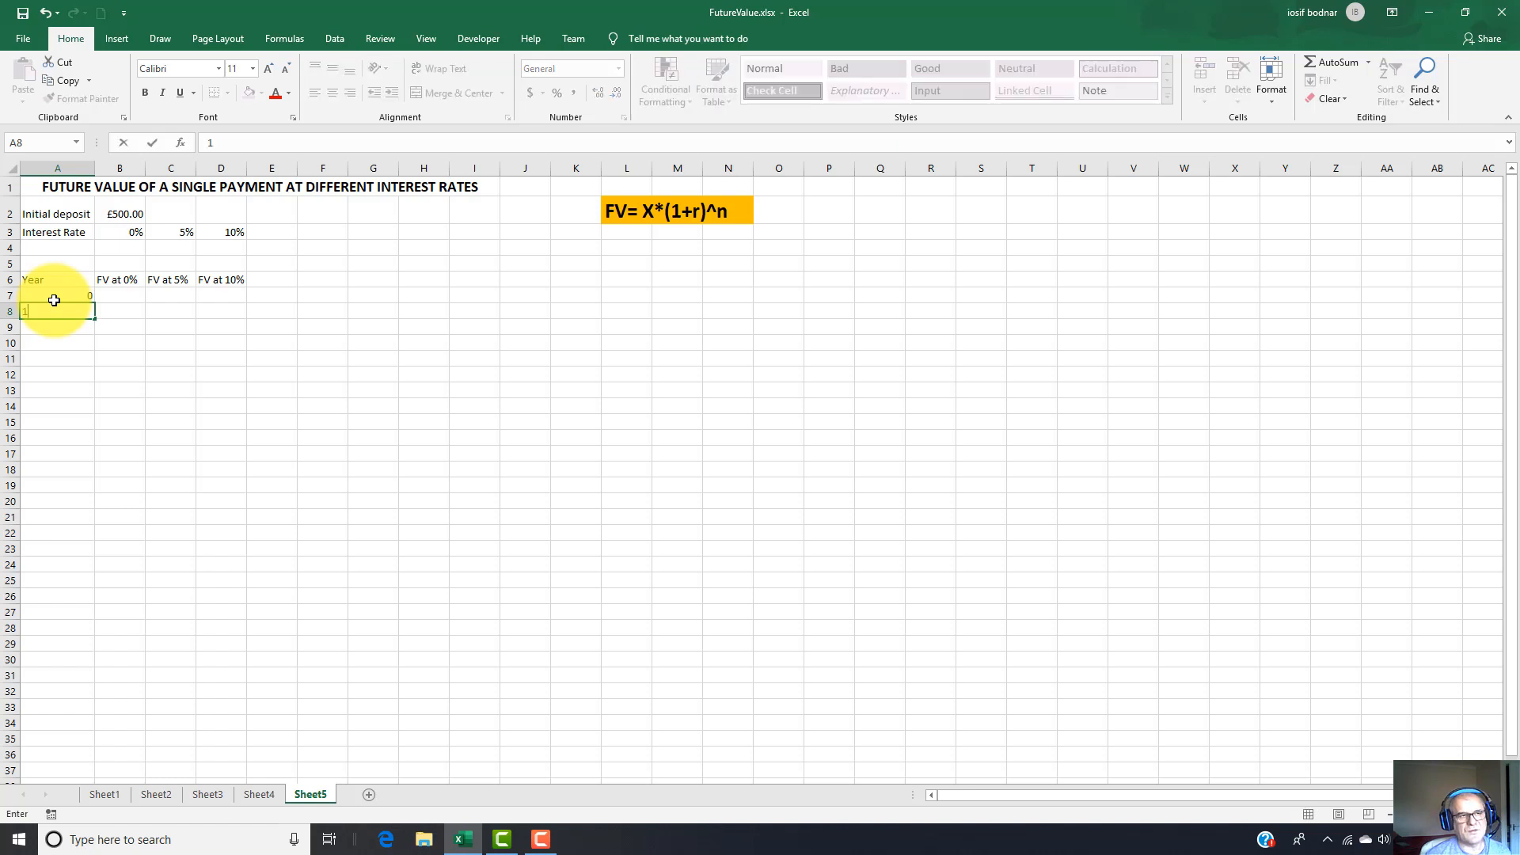
key(Return)
drag(54, 299, 80, 632)
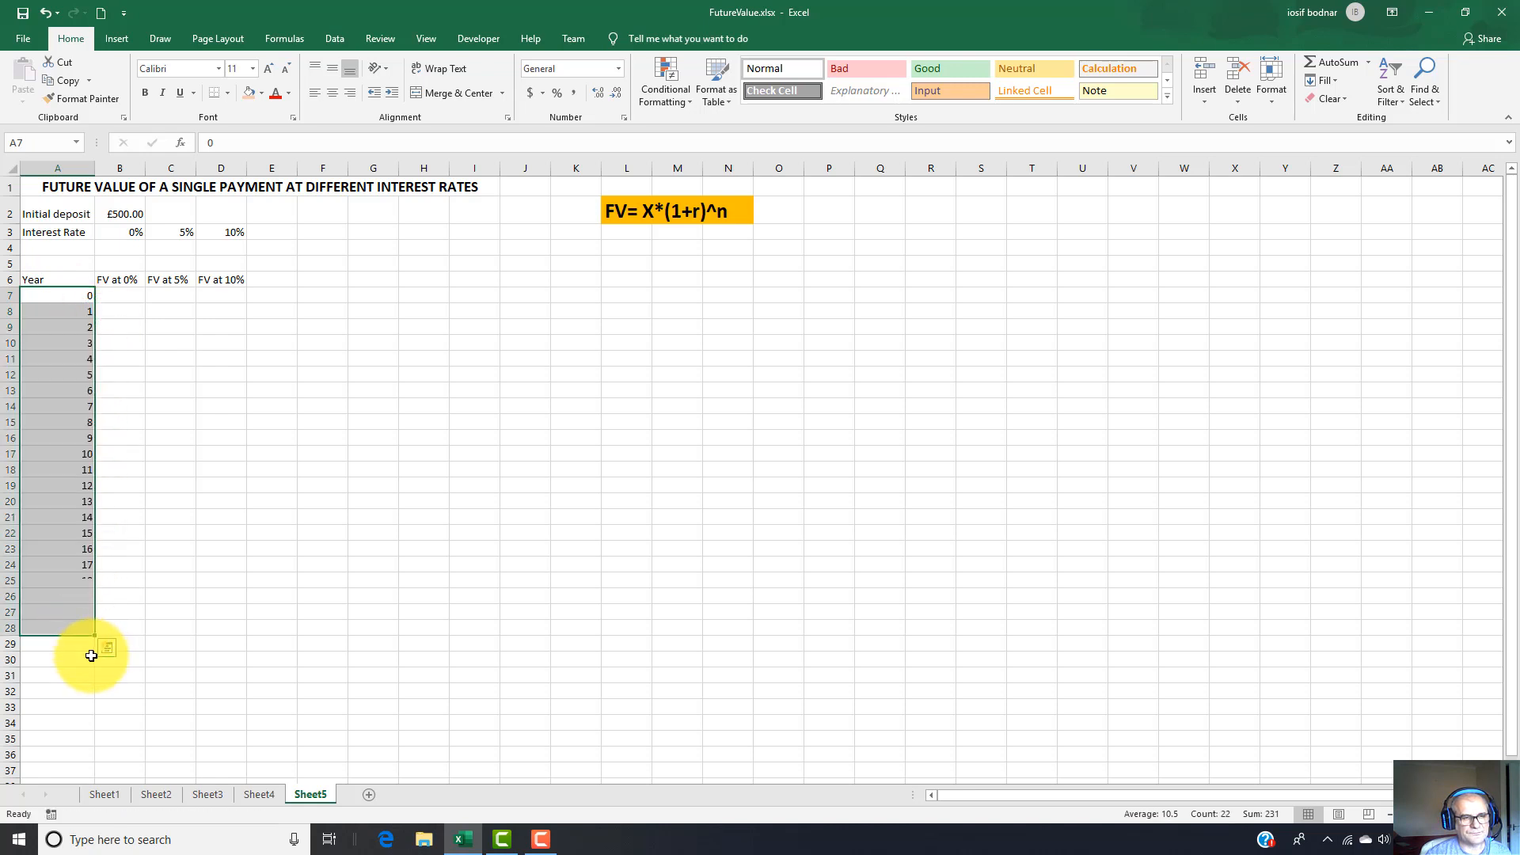
click(37, 629)
key(Delete)
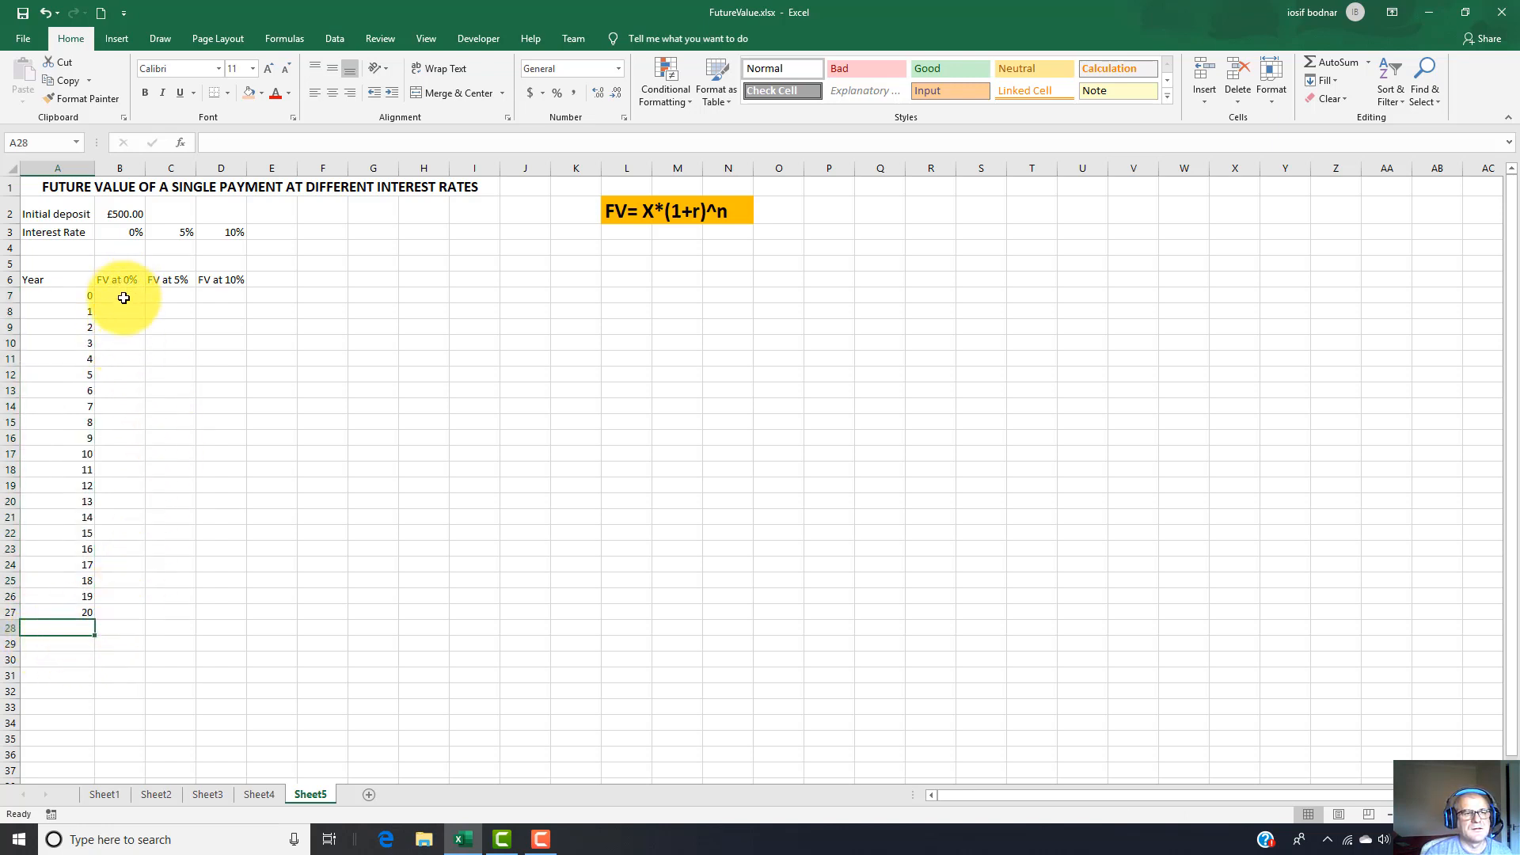
Format the header cells A6:D6 in bold with a very light orange fill.
click(39, 280)
drag(87, 285, 228, 285)
click(145, 91)
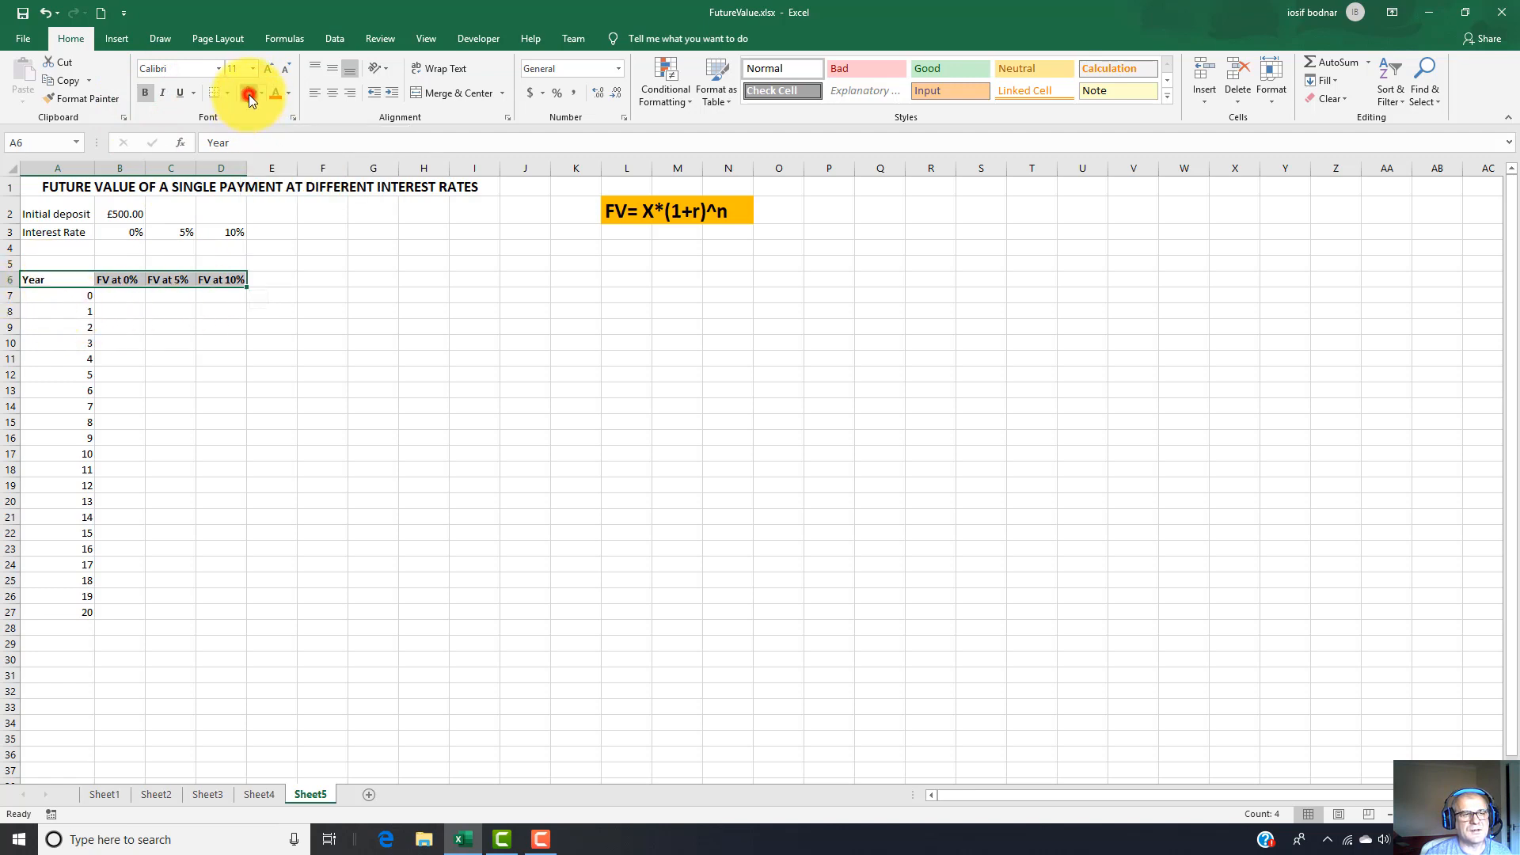
click(248, 94)
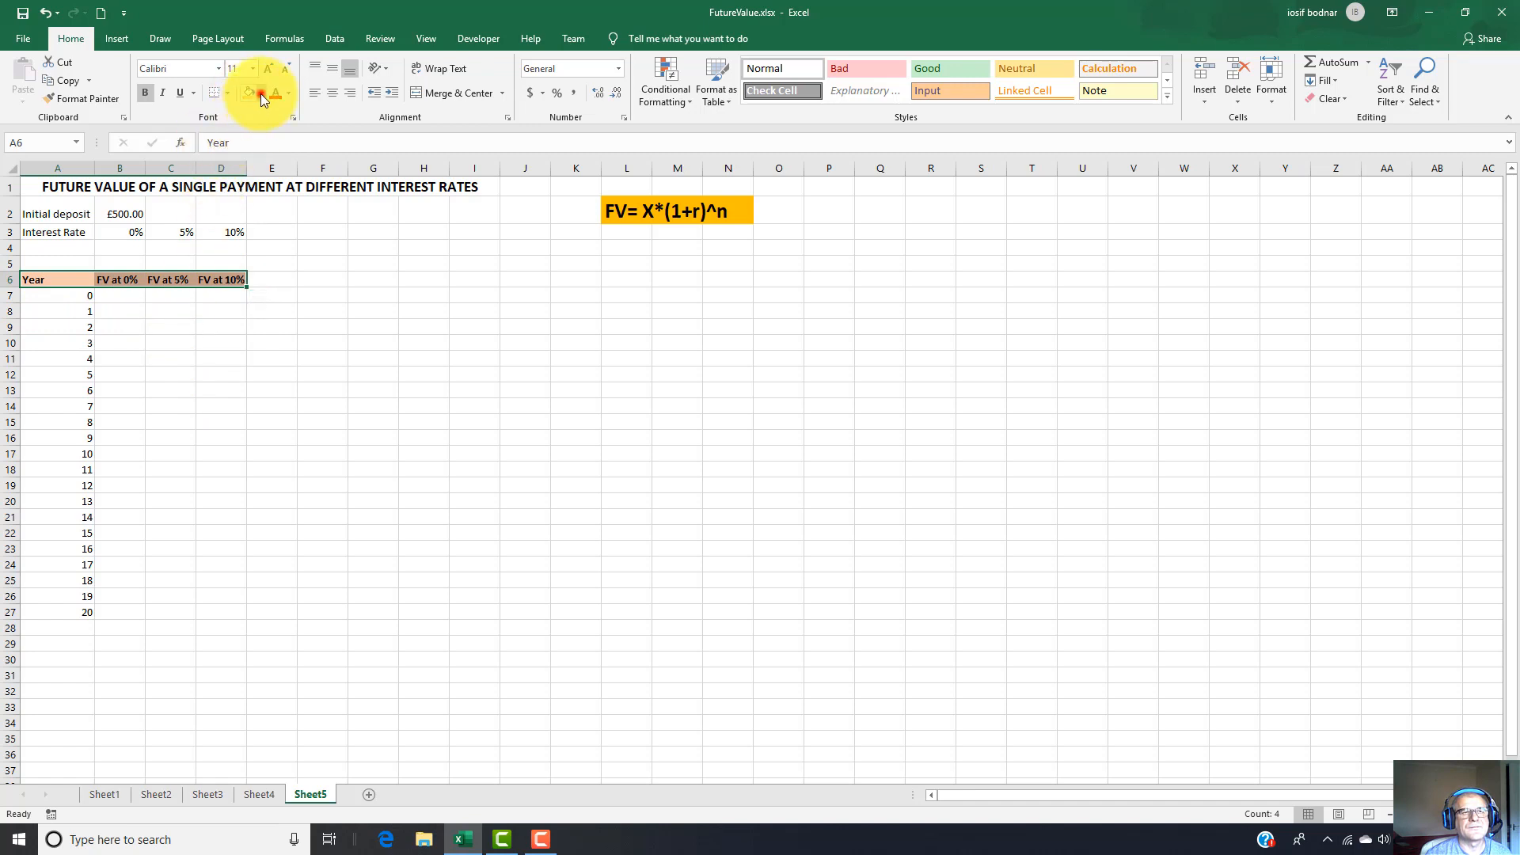
click(260, 94)
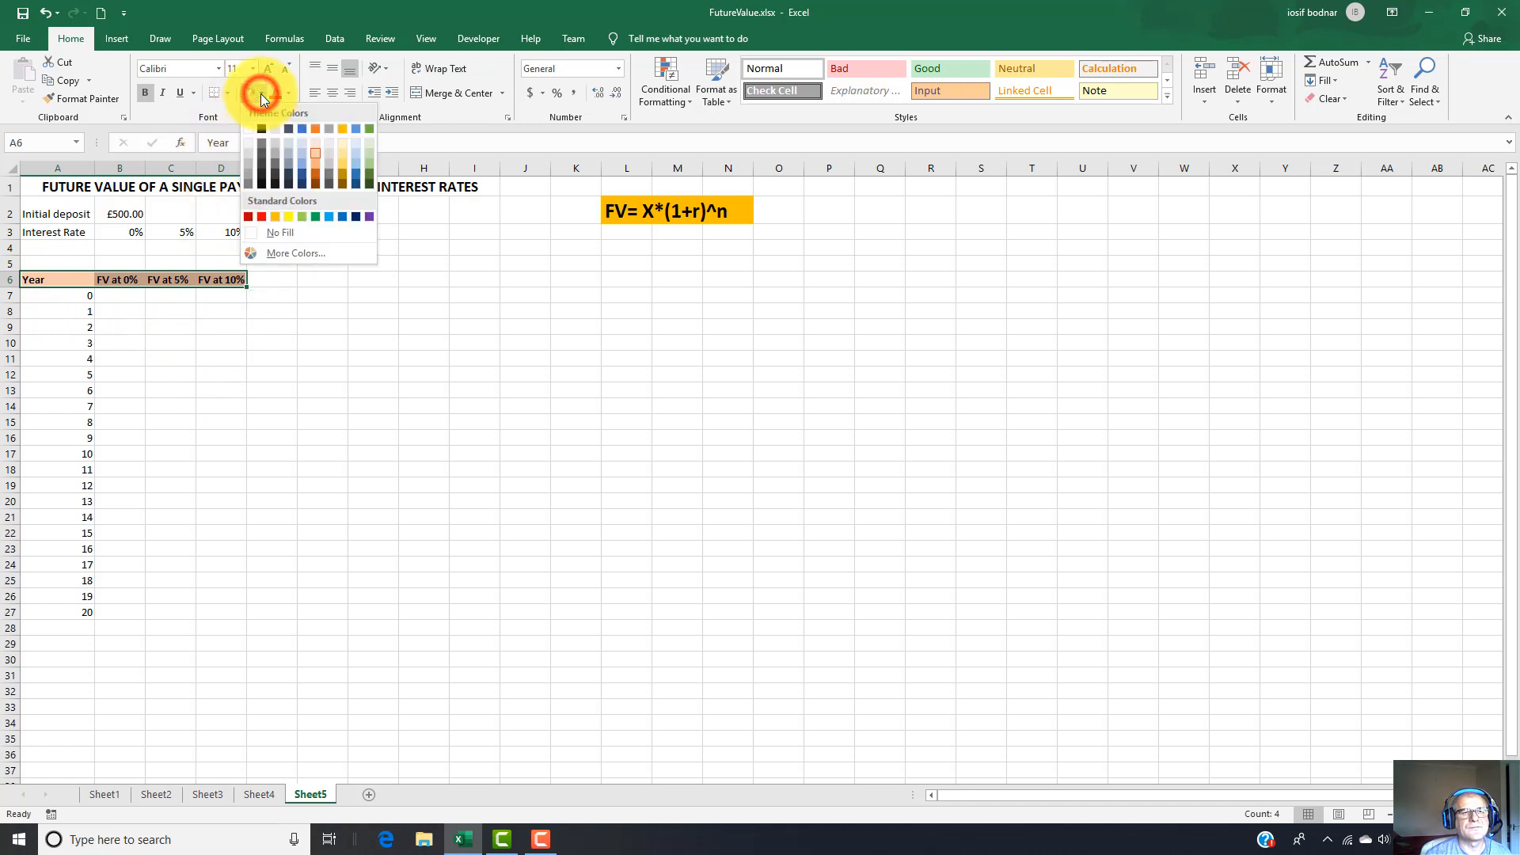
click(314, 140)
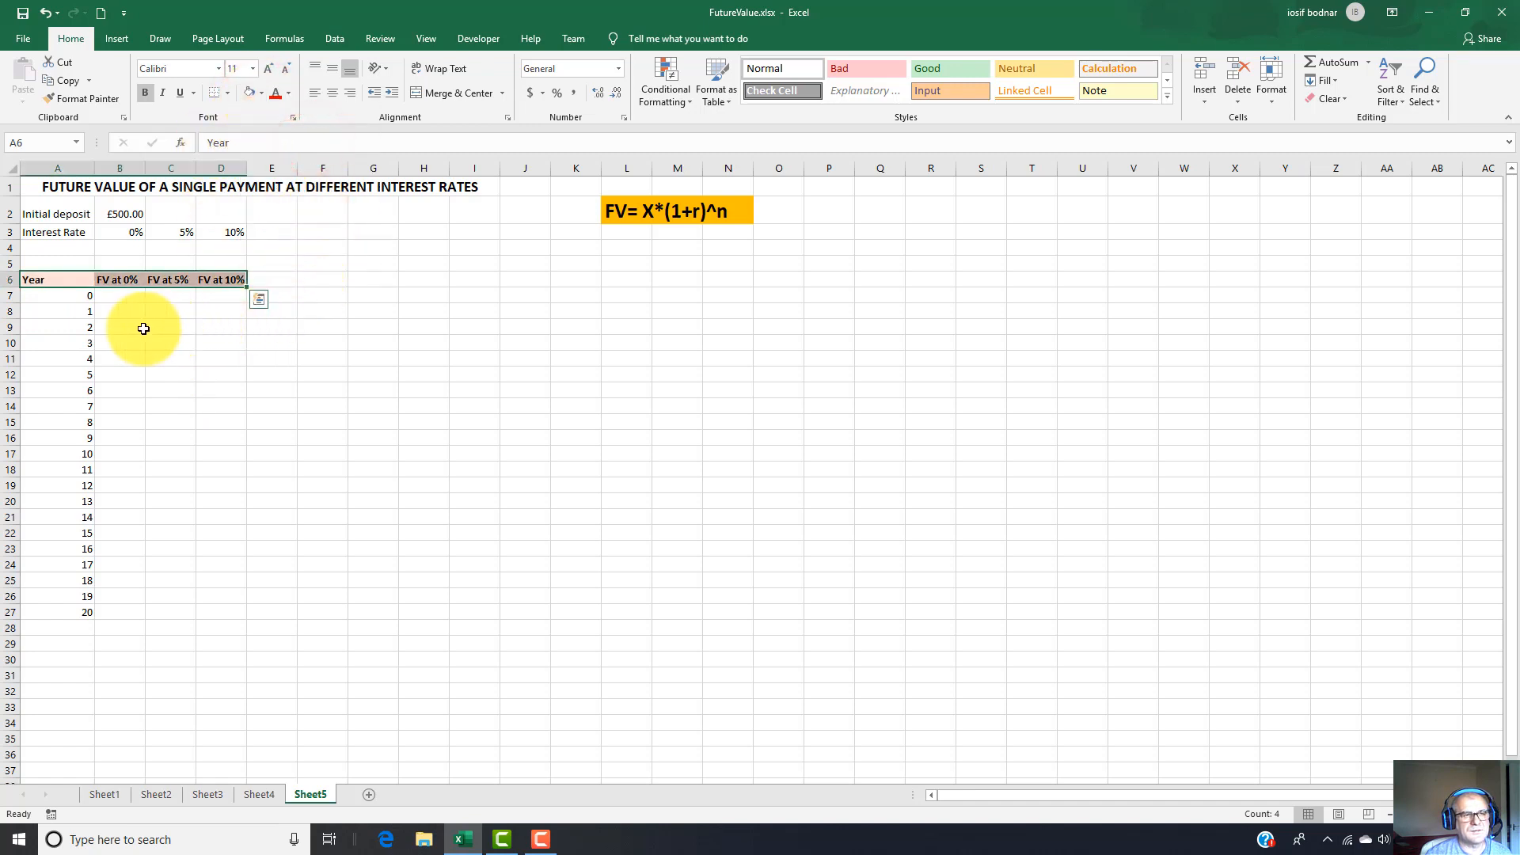
Widen columns B to D slightly and build the future value formula =B2*(1+B3)^A7 in B7.
click(121, 298)
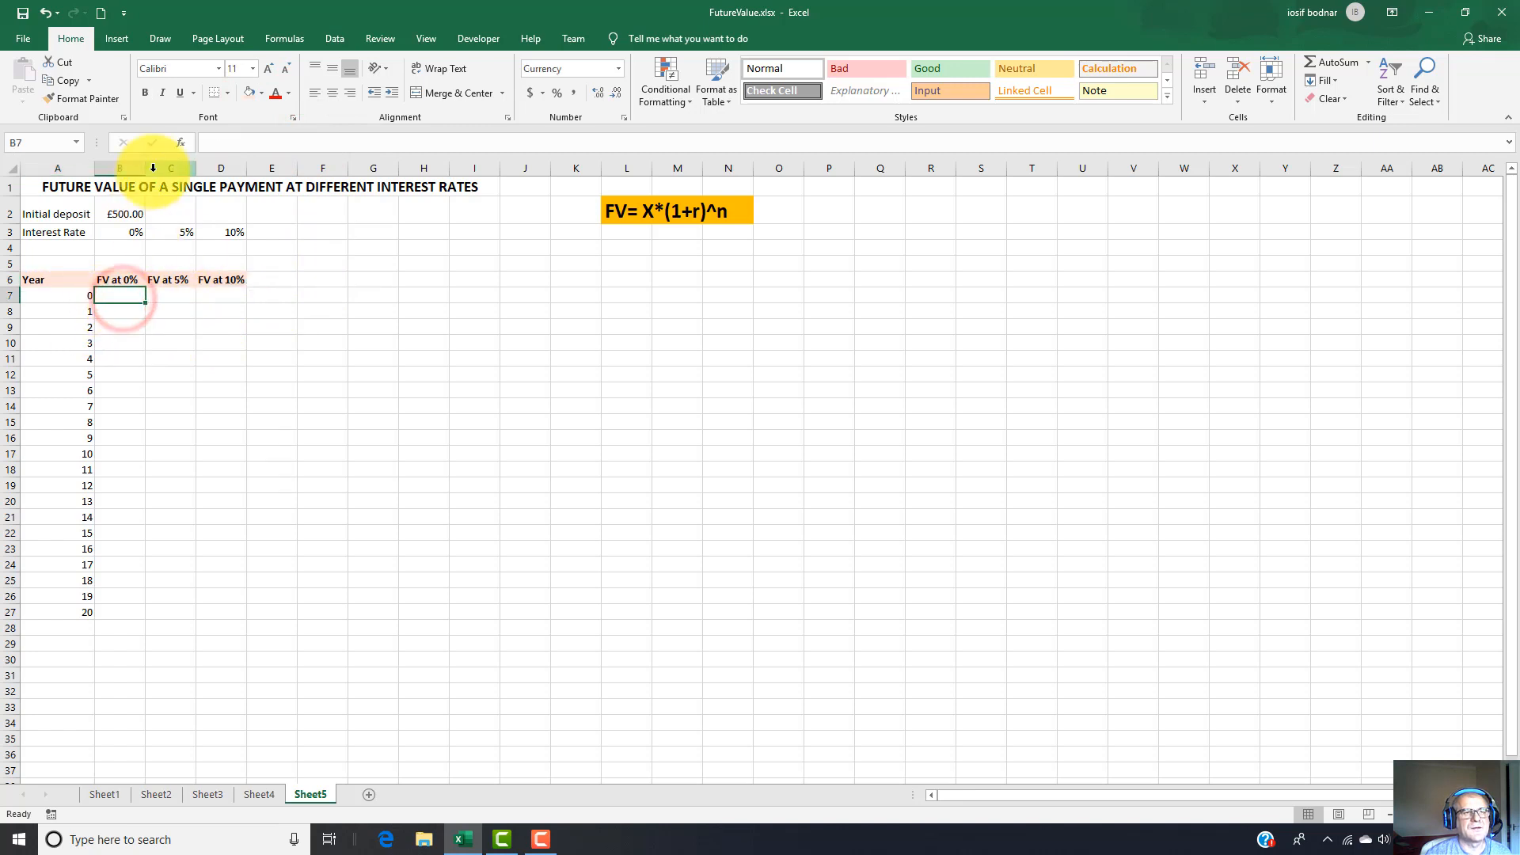
drag(147, 171, 257, 171)
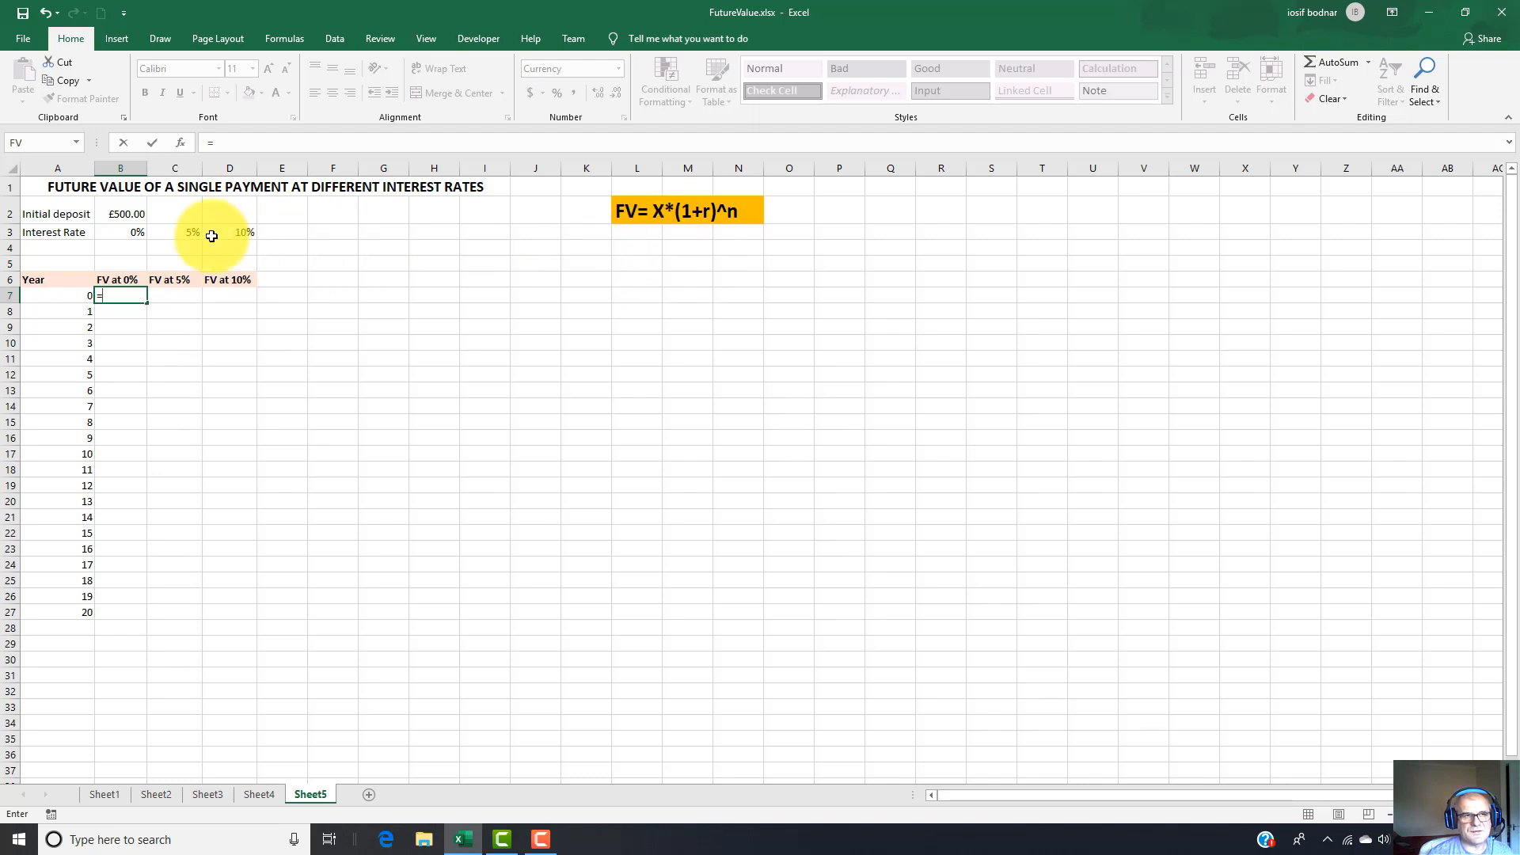
click(124, 215)
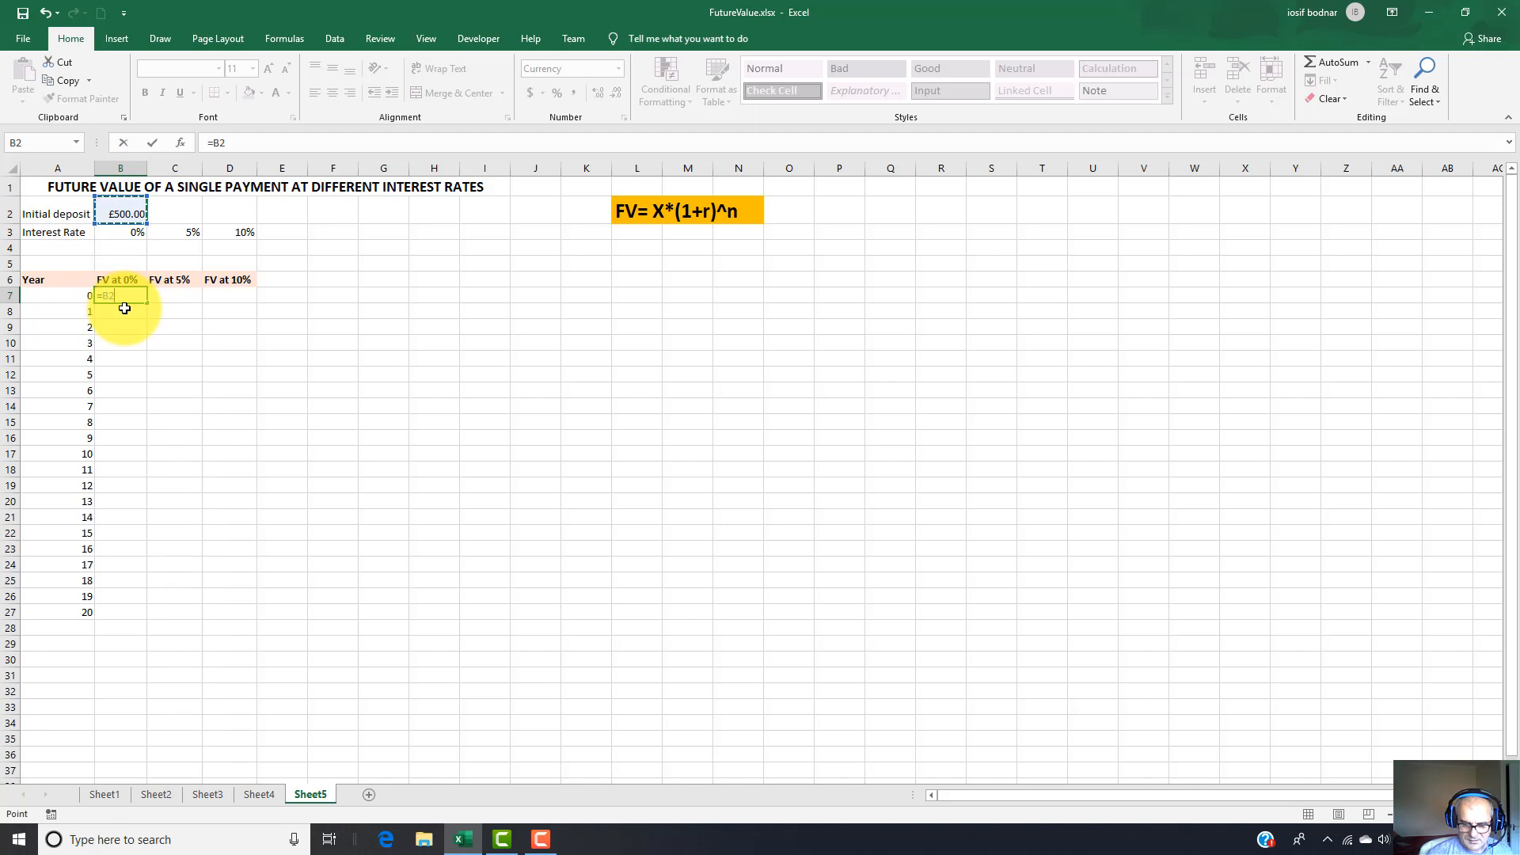
text(*)
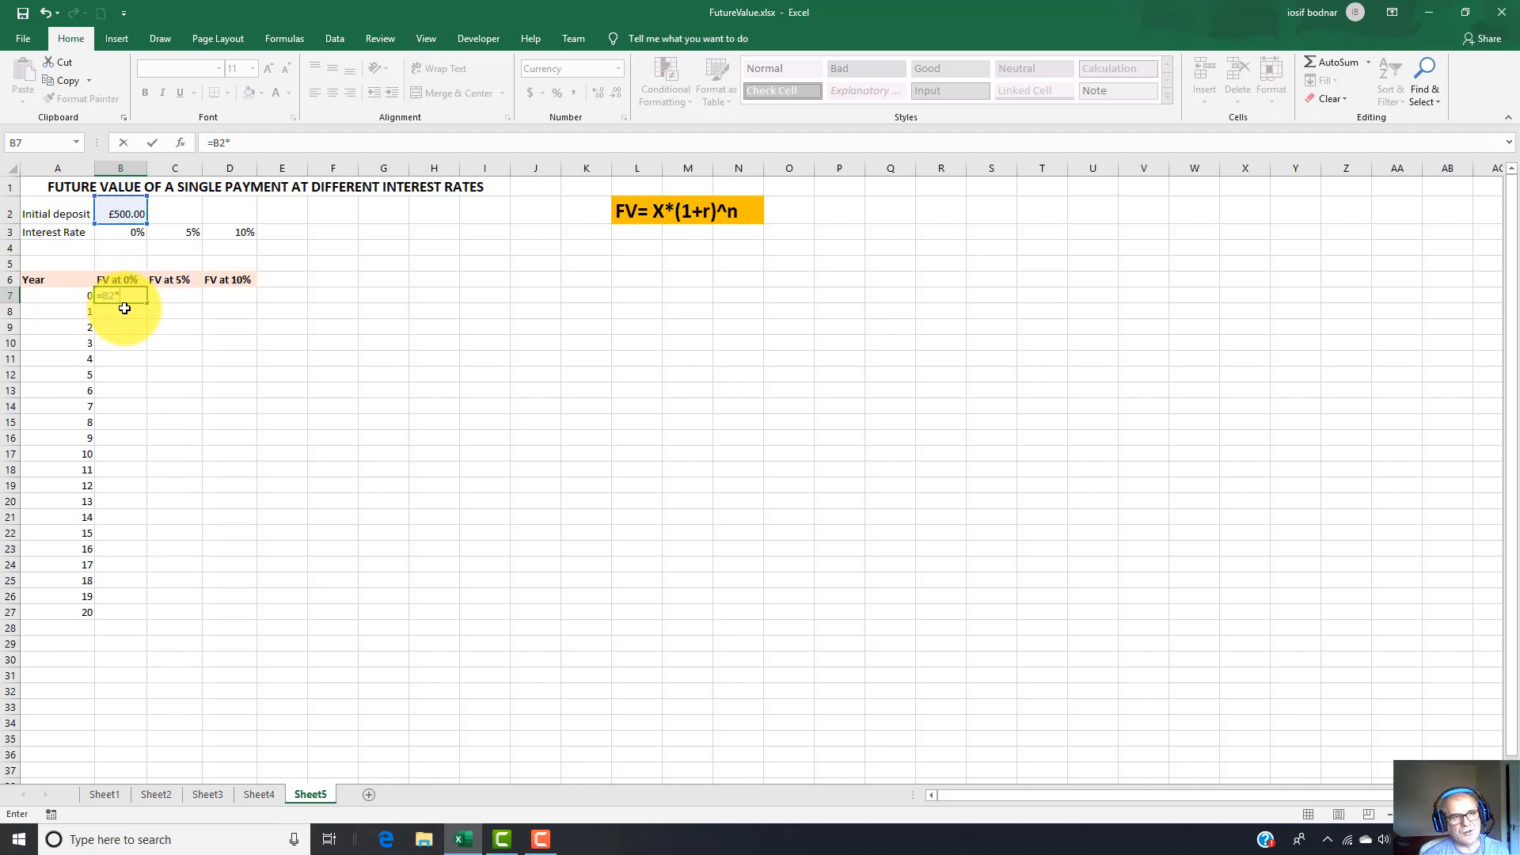
text(()
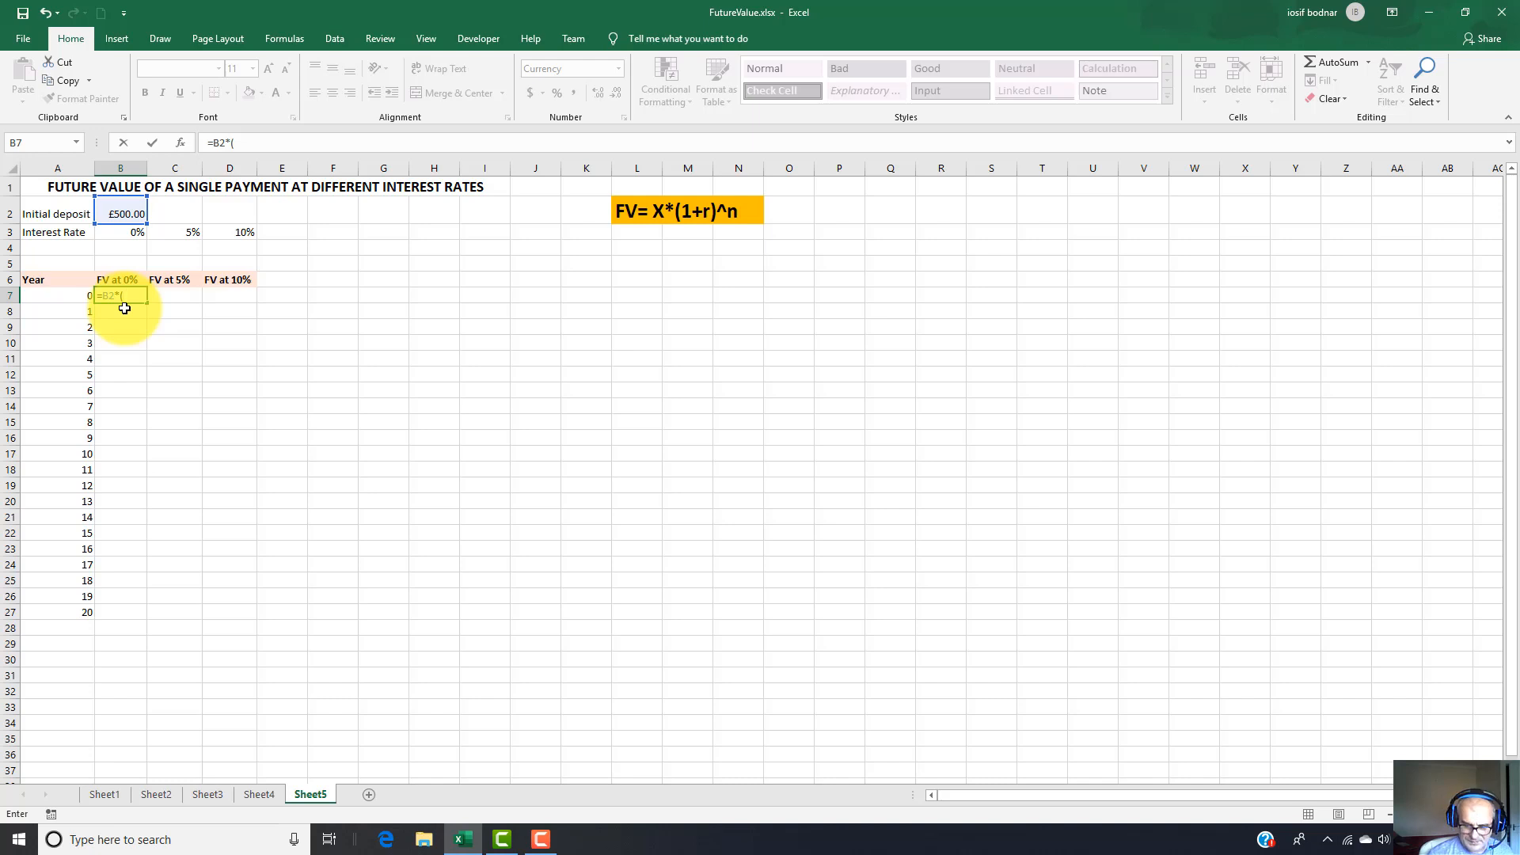
text(1+)
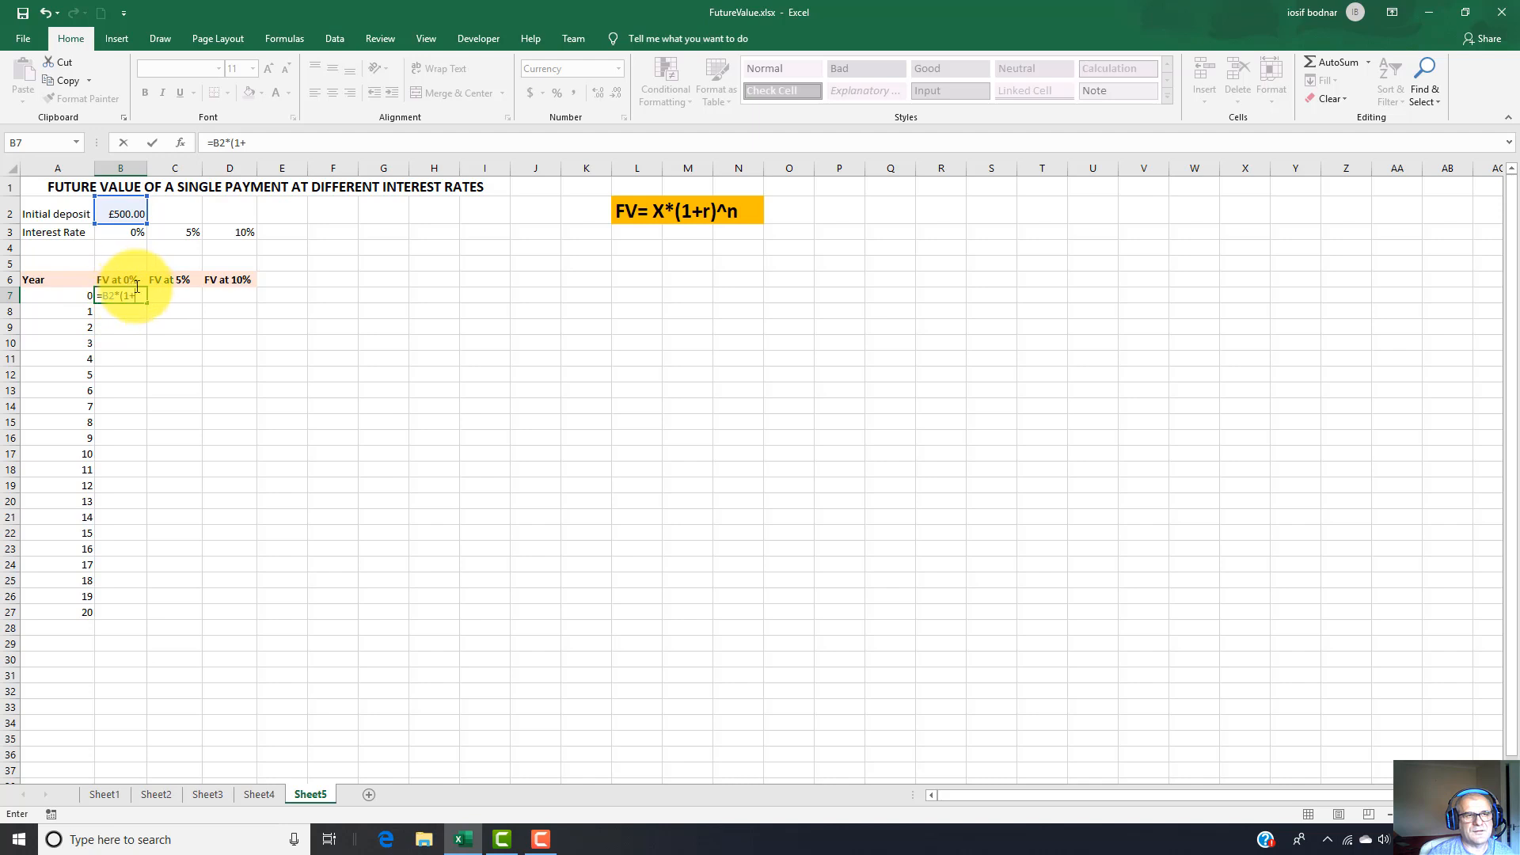
click(122, 233)
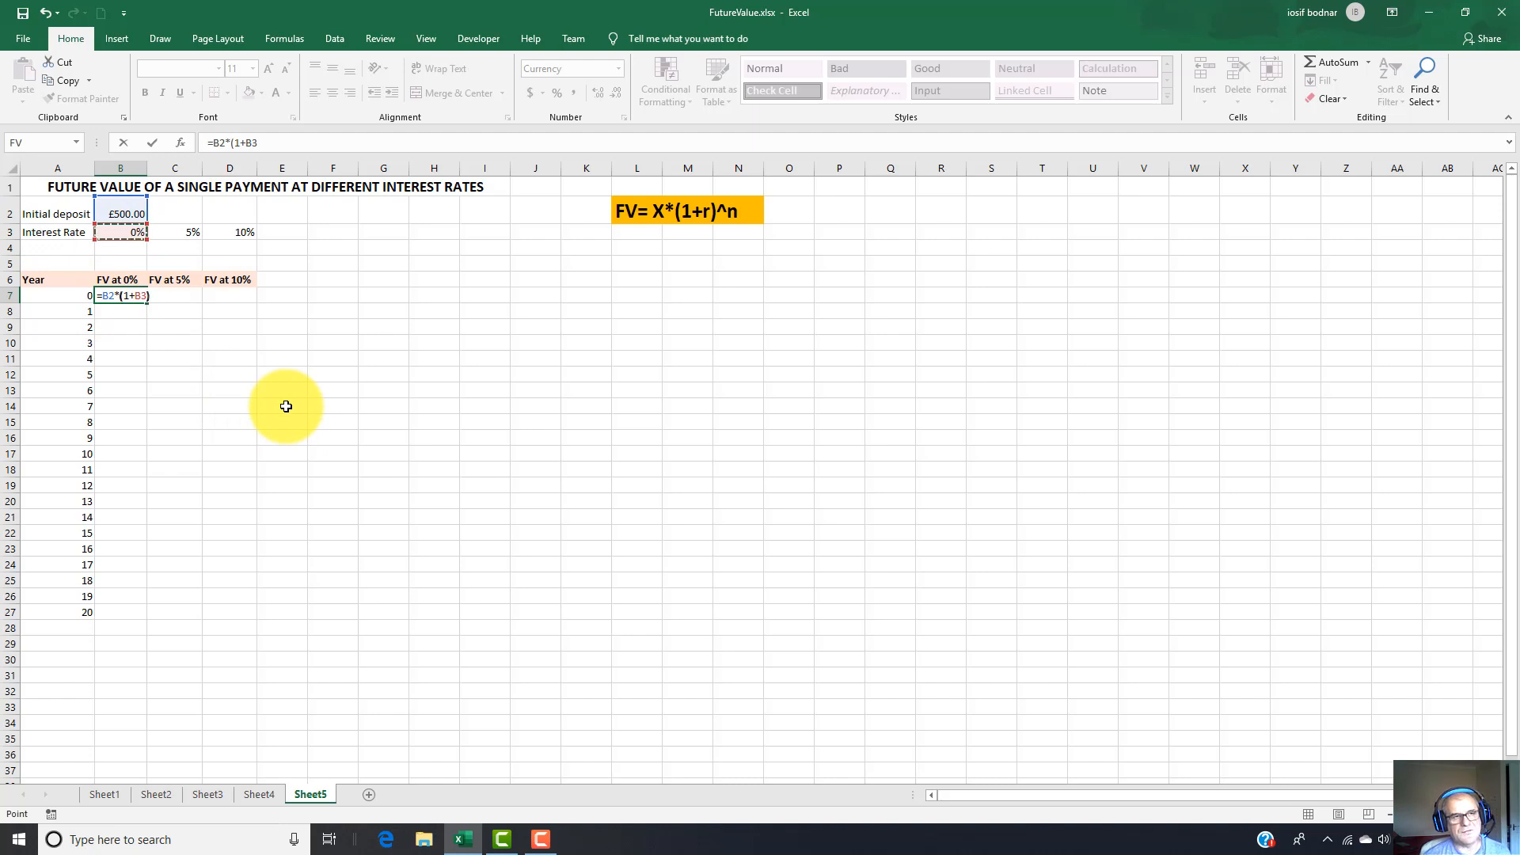
text()^)
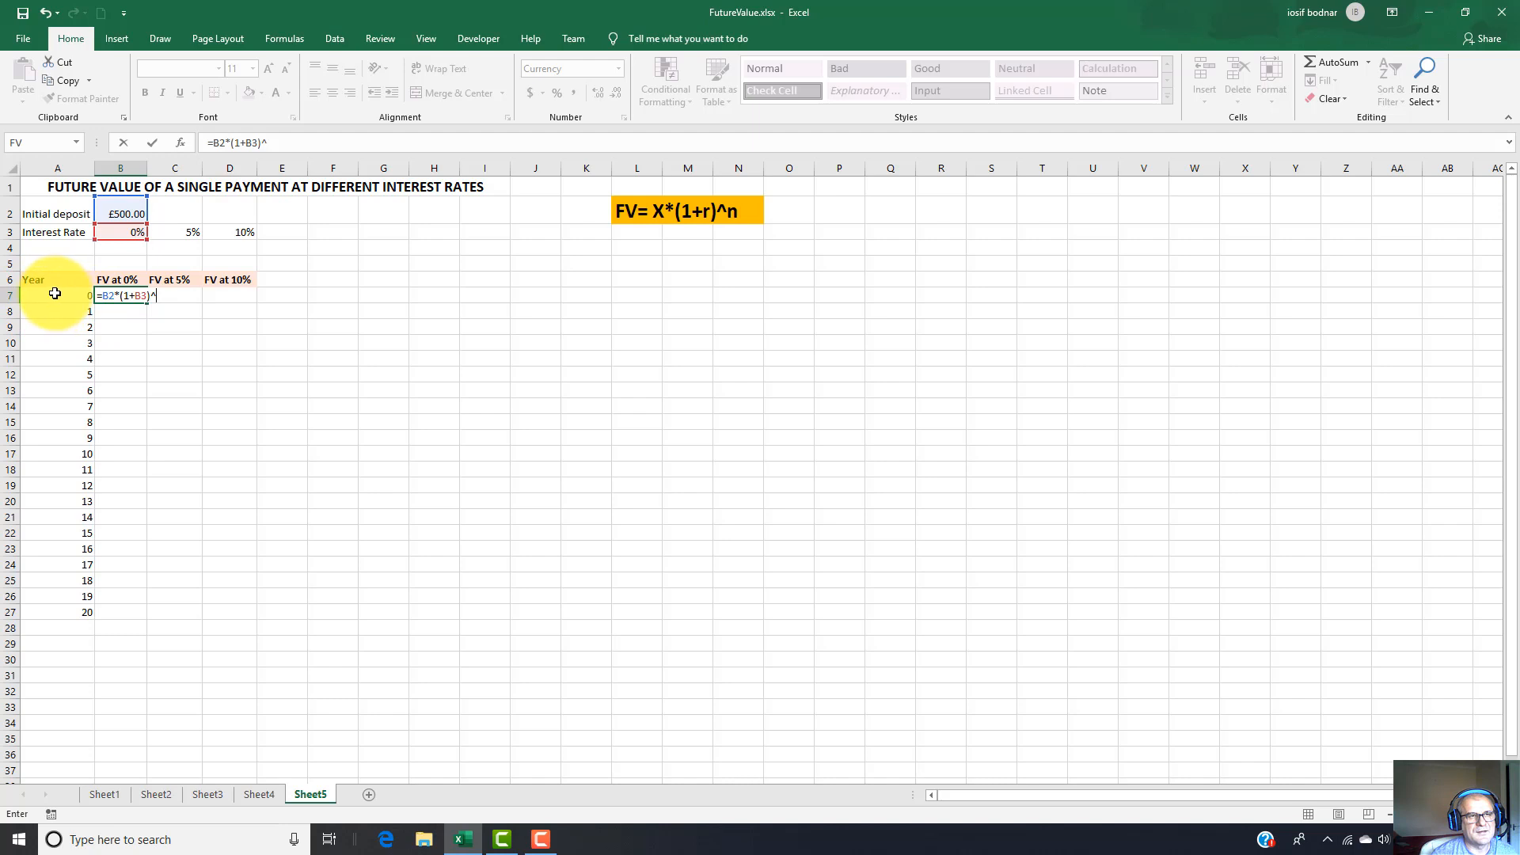
click(54, 295)
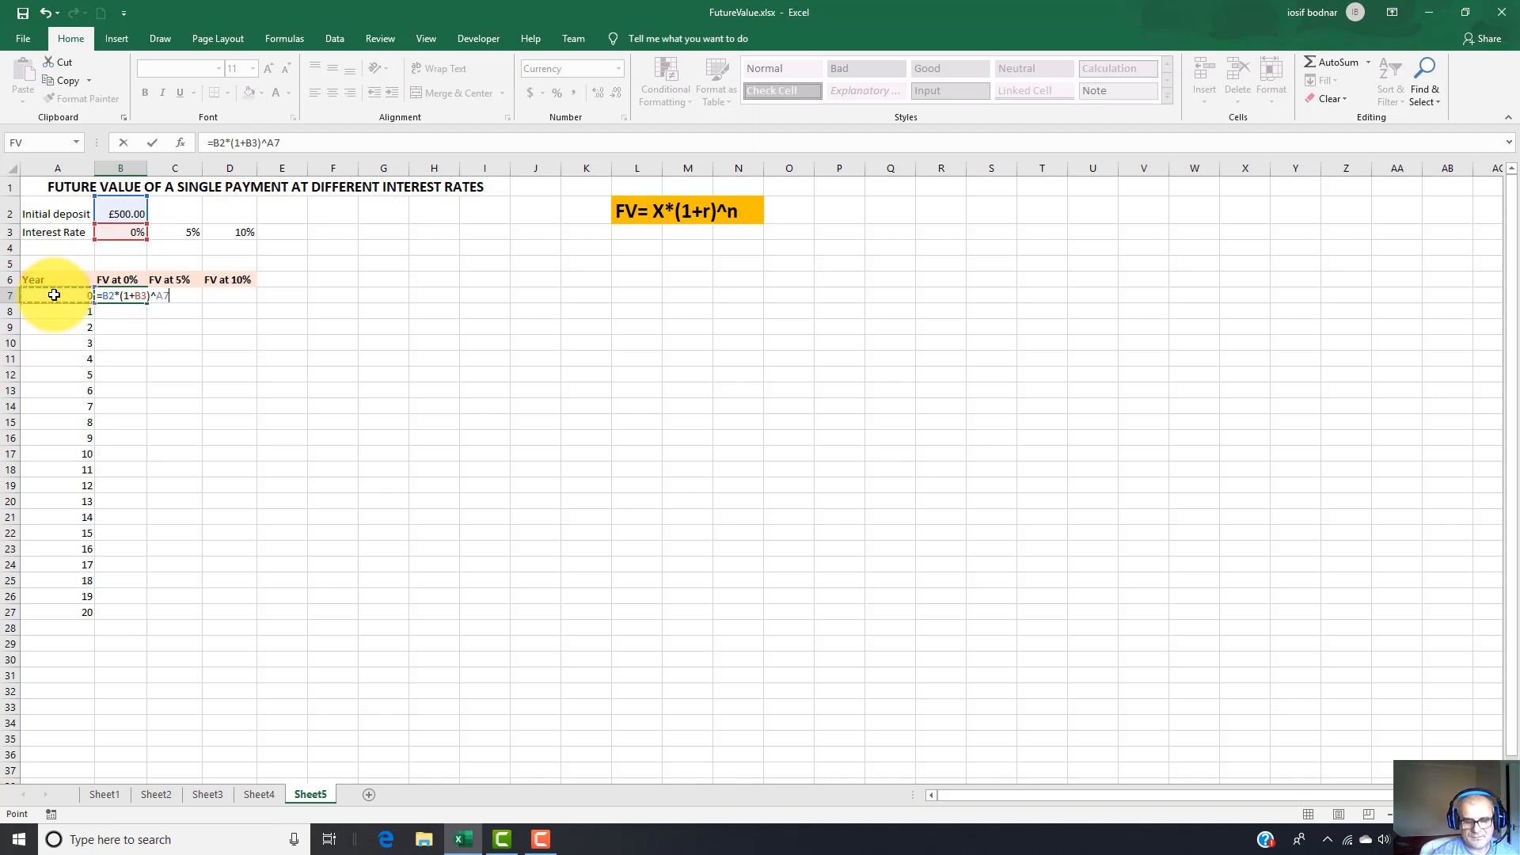
Make the deposit and rate references in B7 absolute, as =$B$2*(1+$B$3)^A7, and fill the formula down to B27.
click(103, 296)
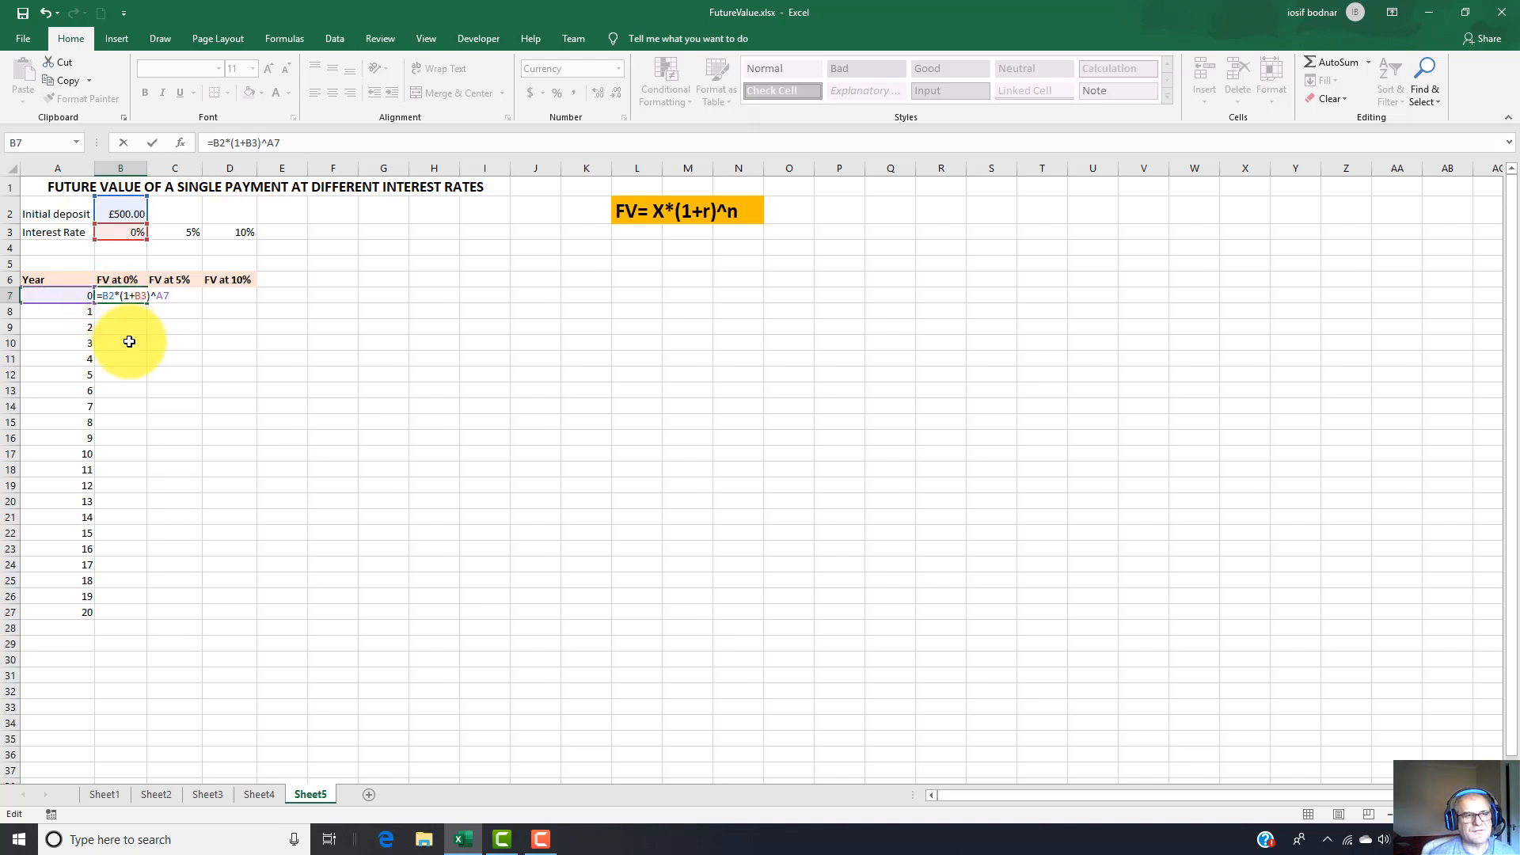
text($)
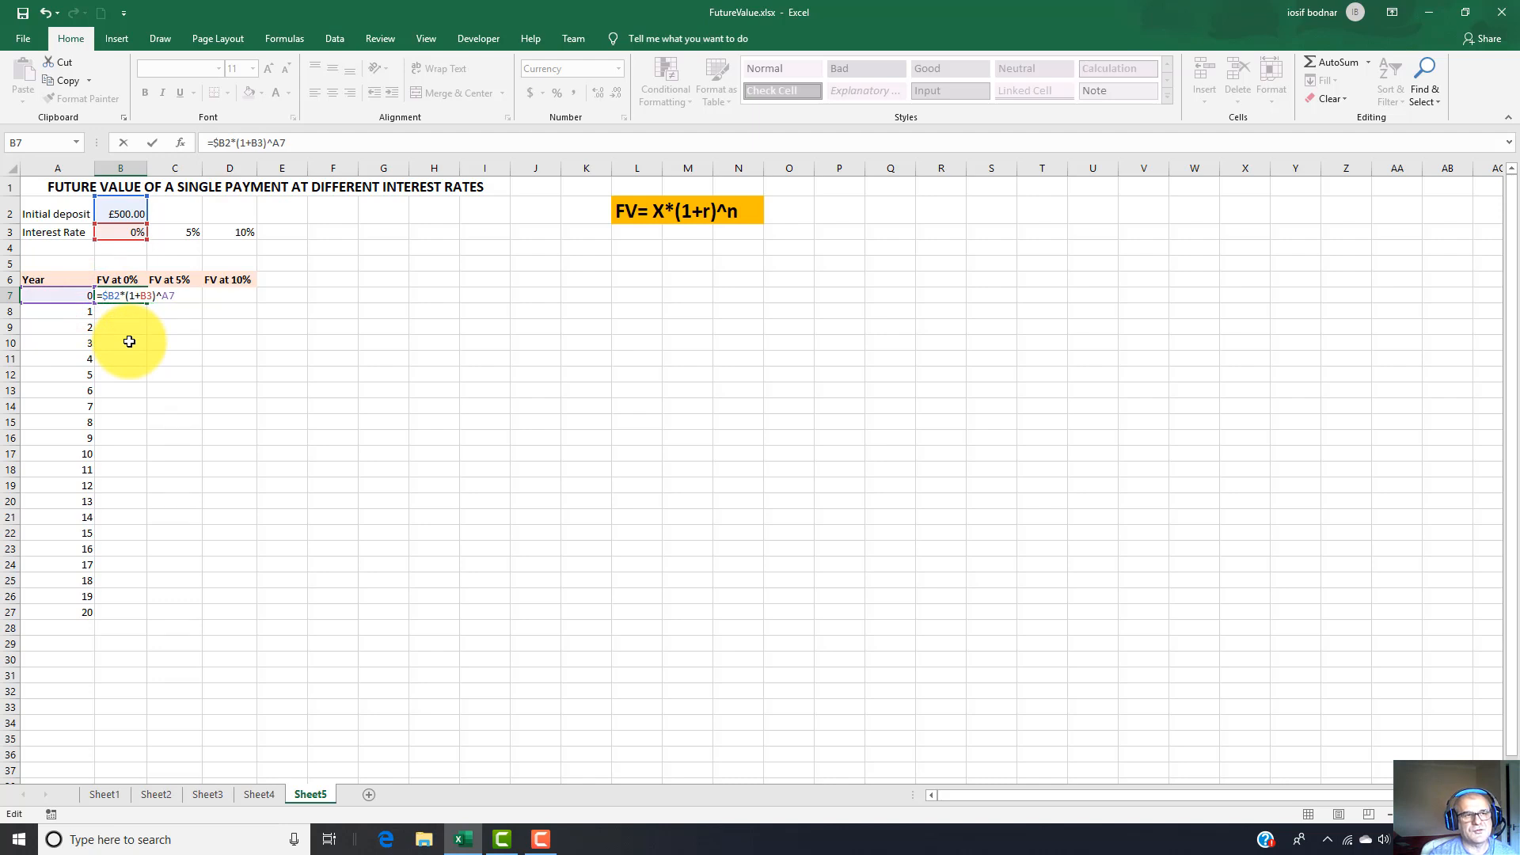
click(113, 296)
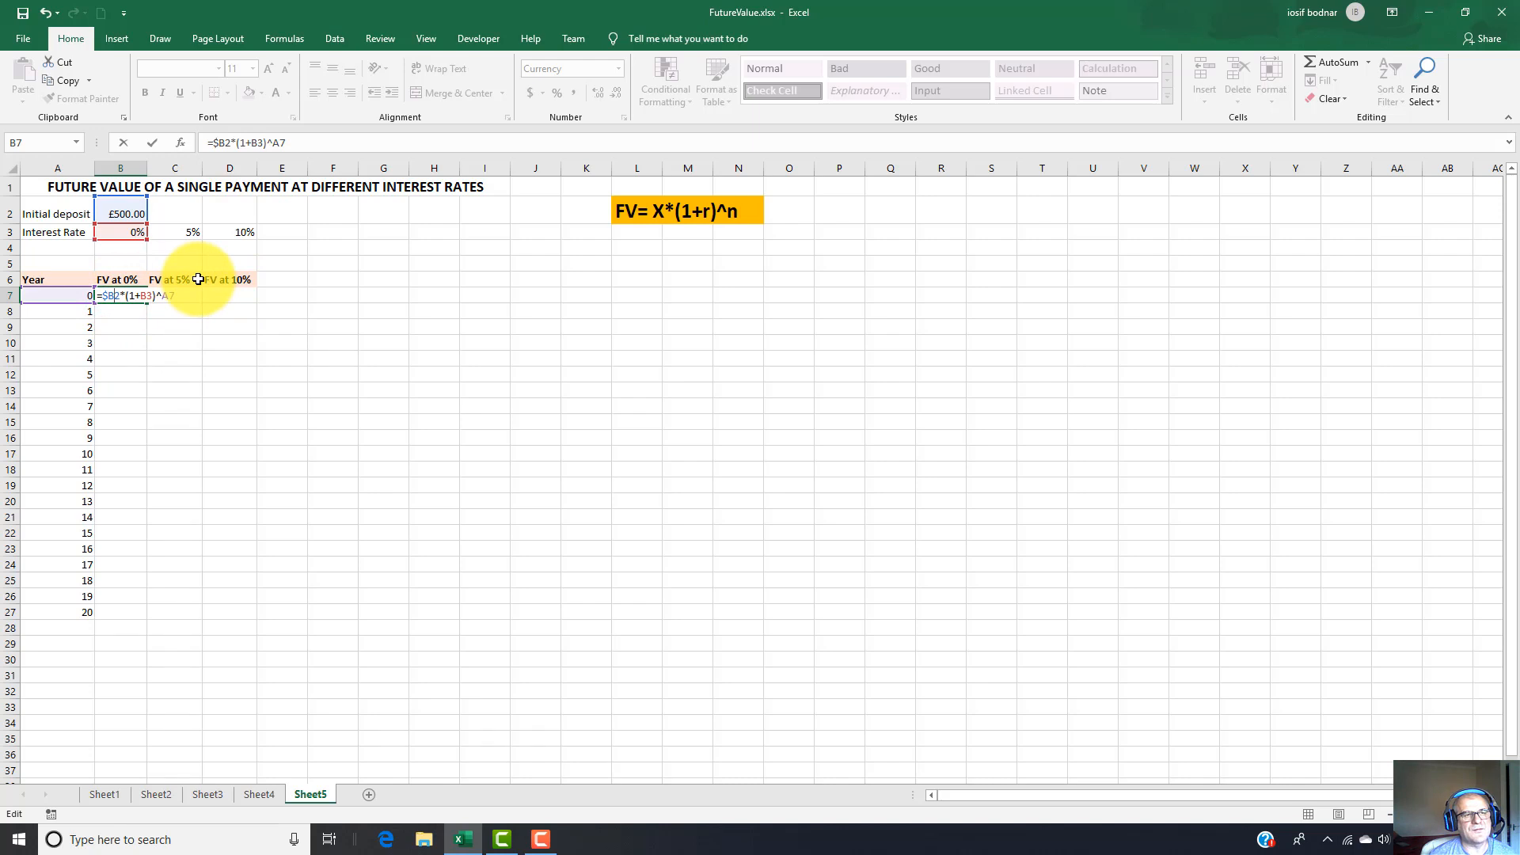
text($)
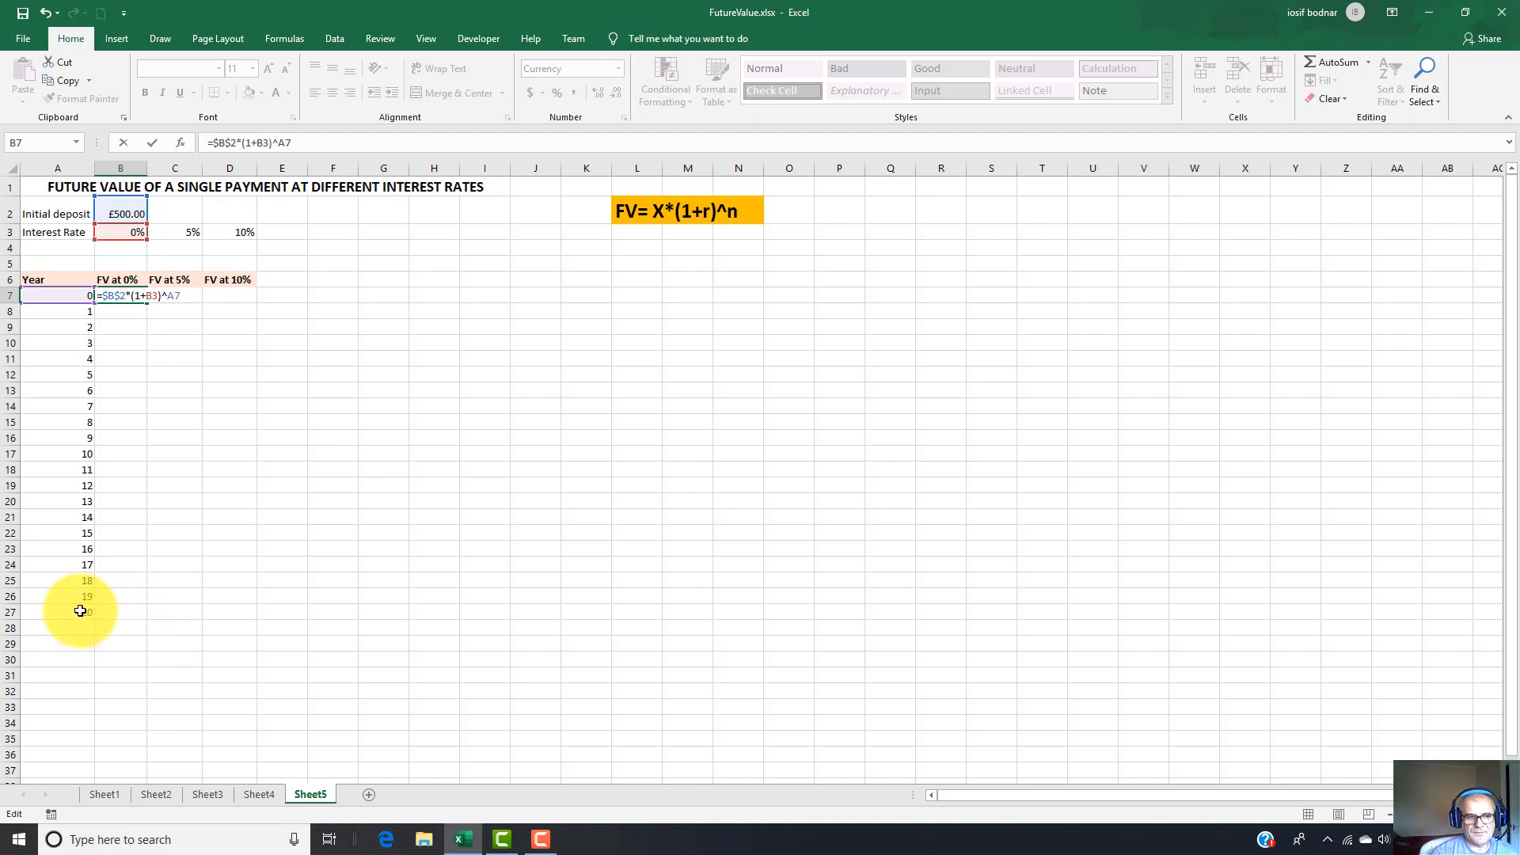
click(146, 295)
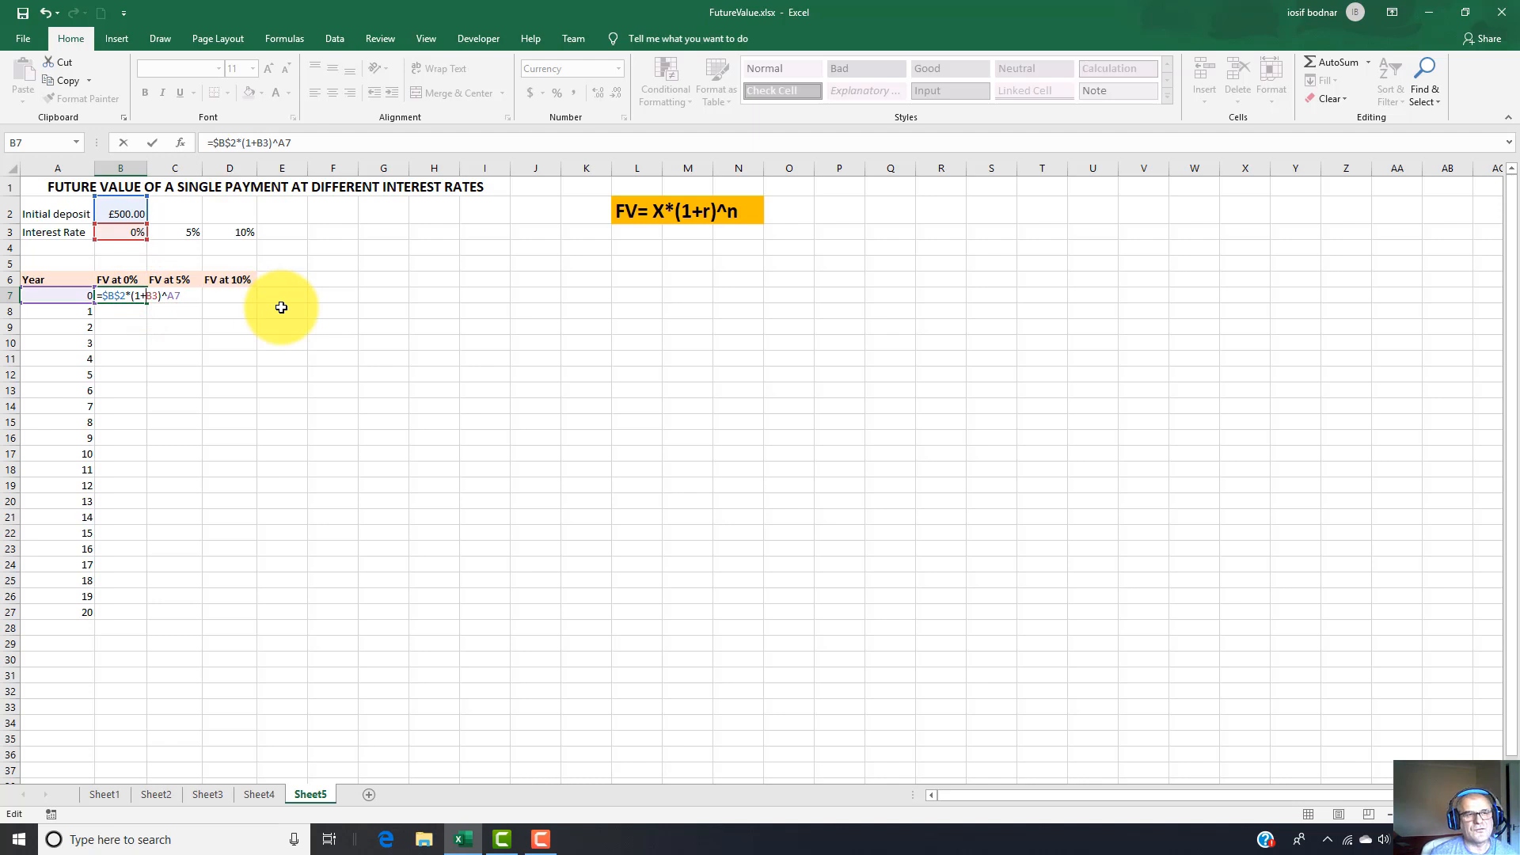
text($)
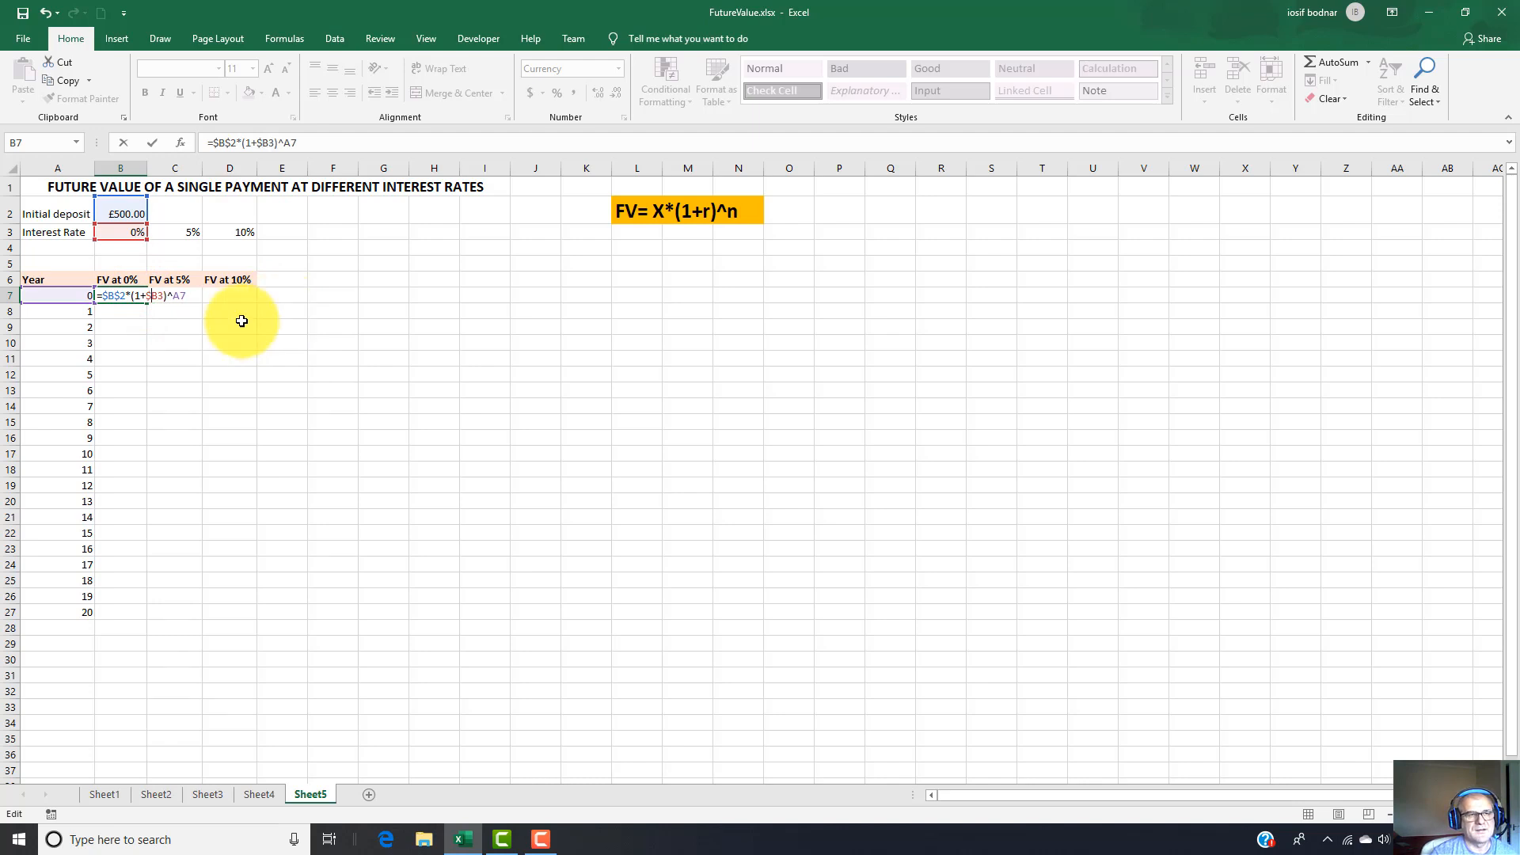
click(158, 297)
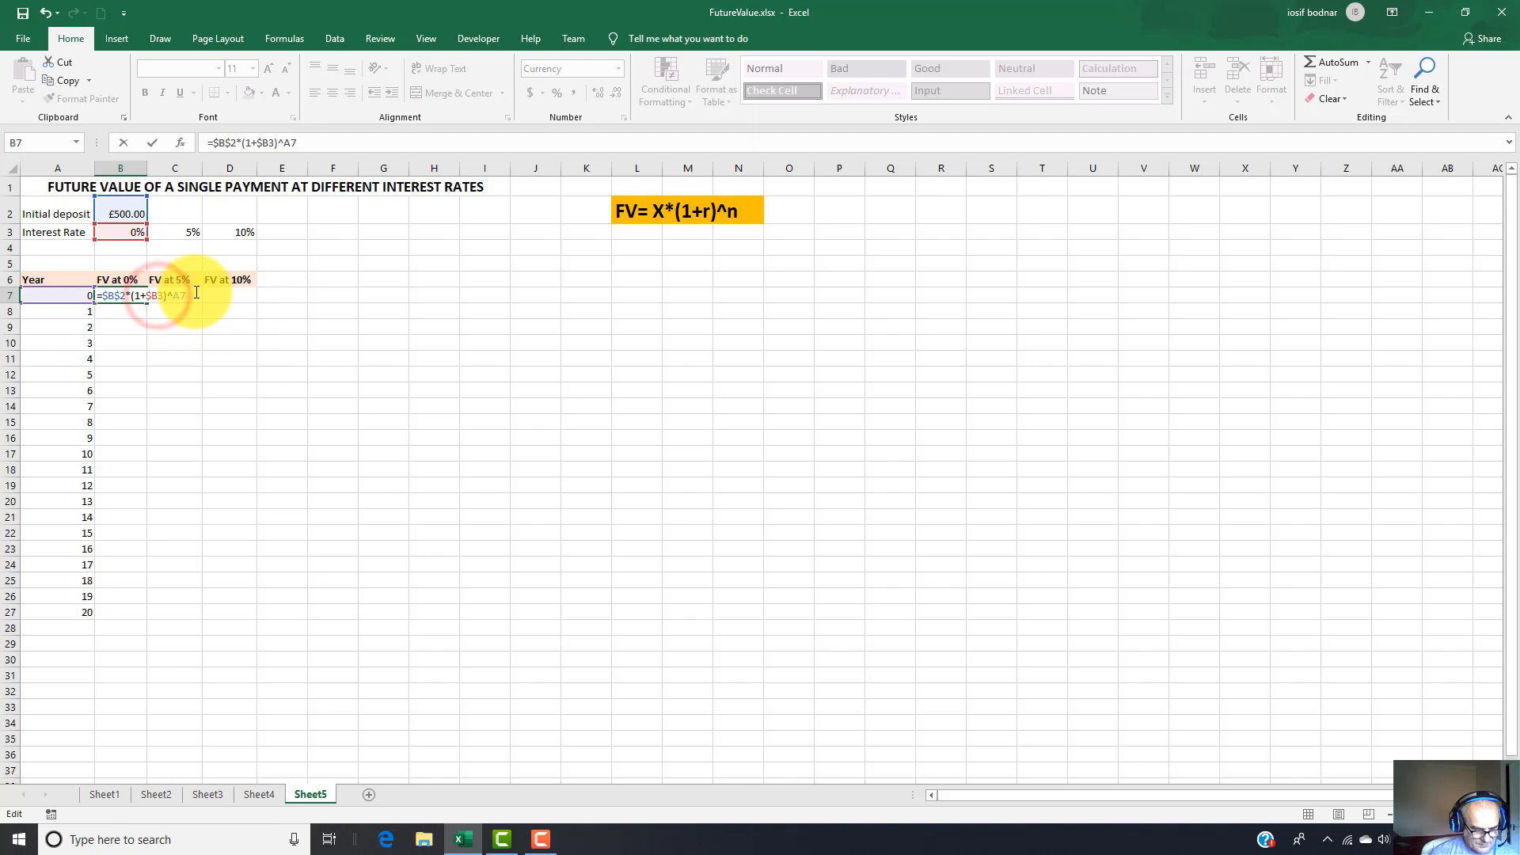
text($)
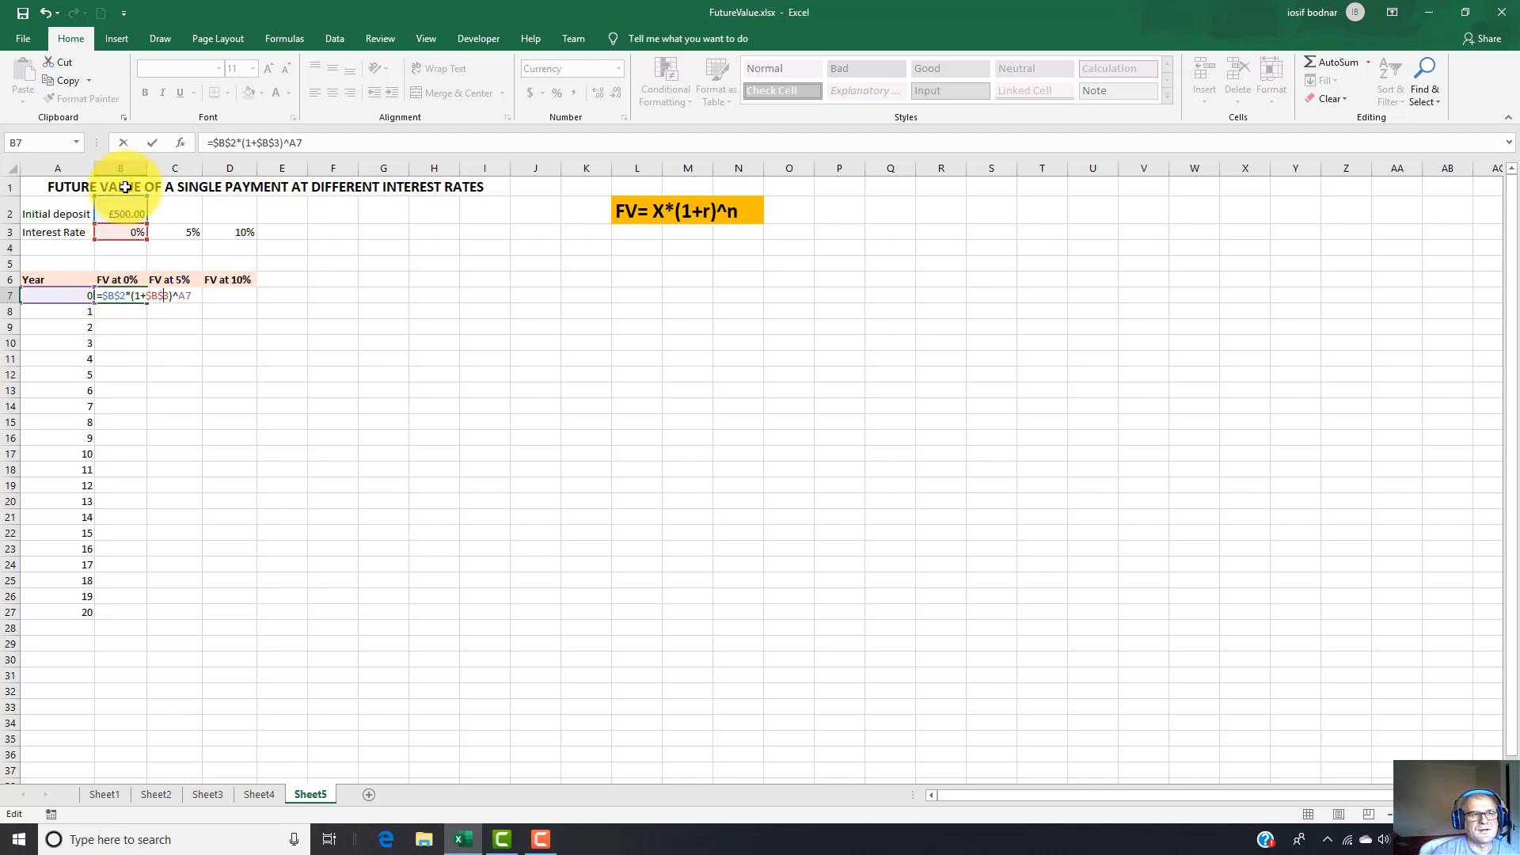
click(162, 295)
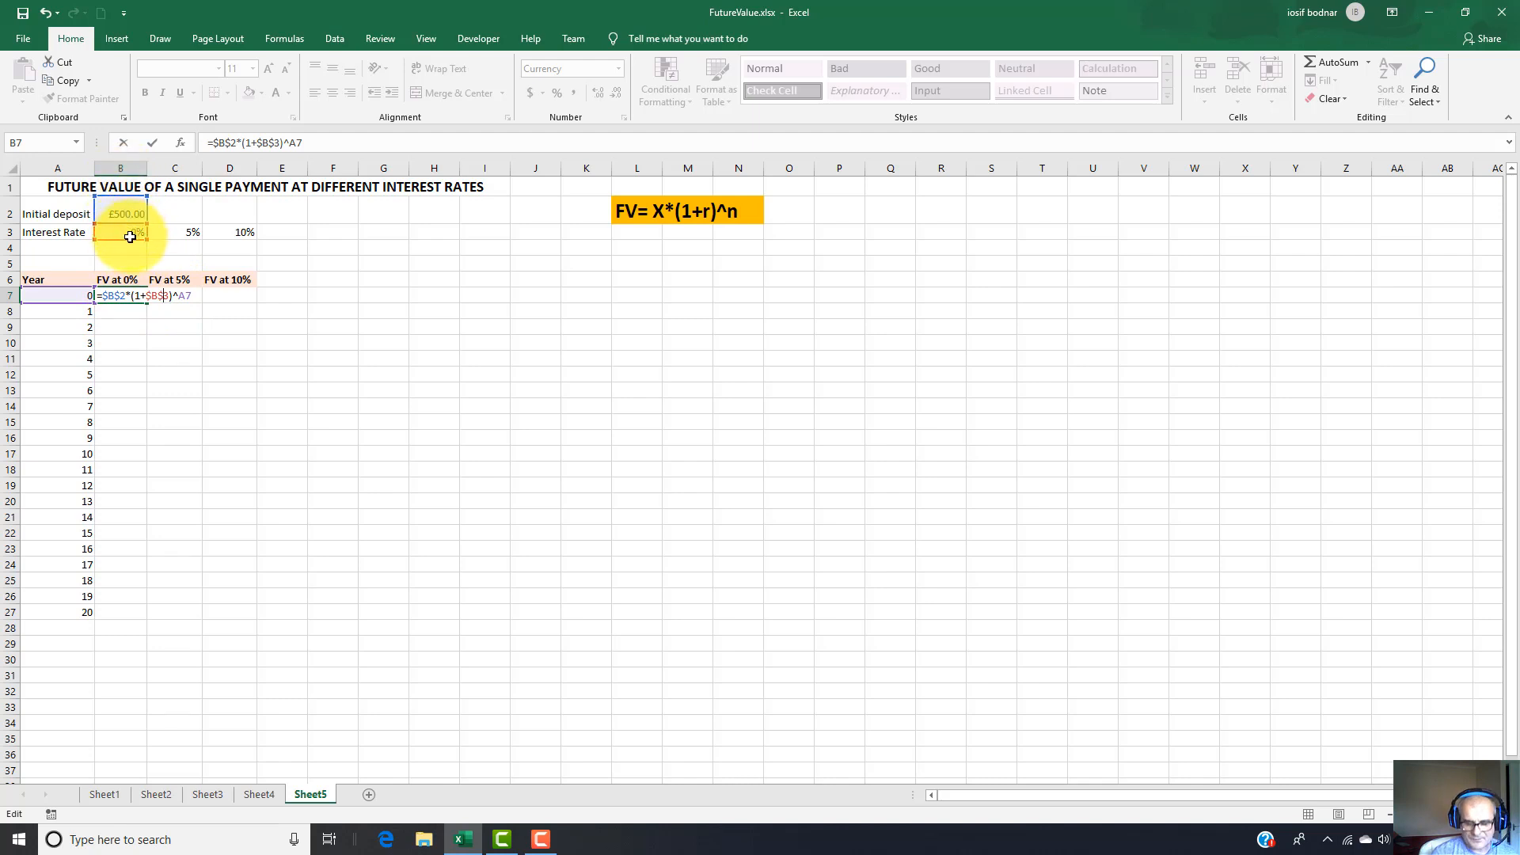
key(Return)
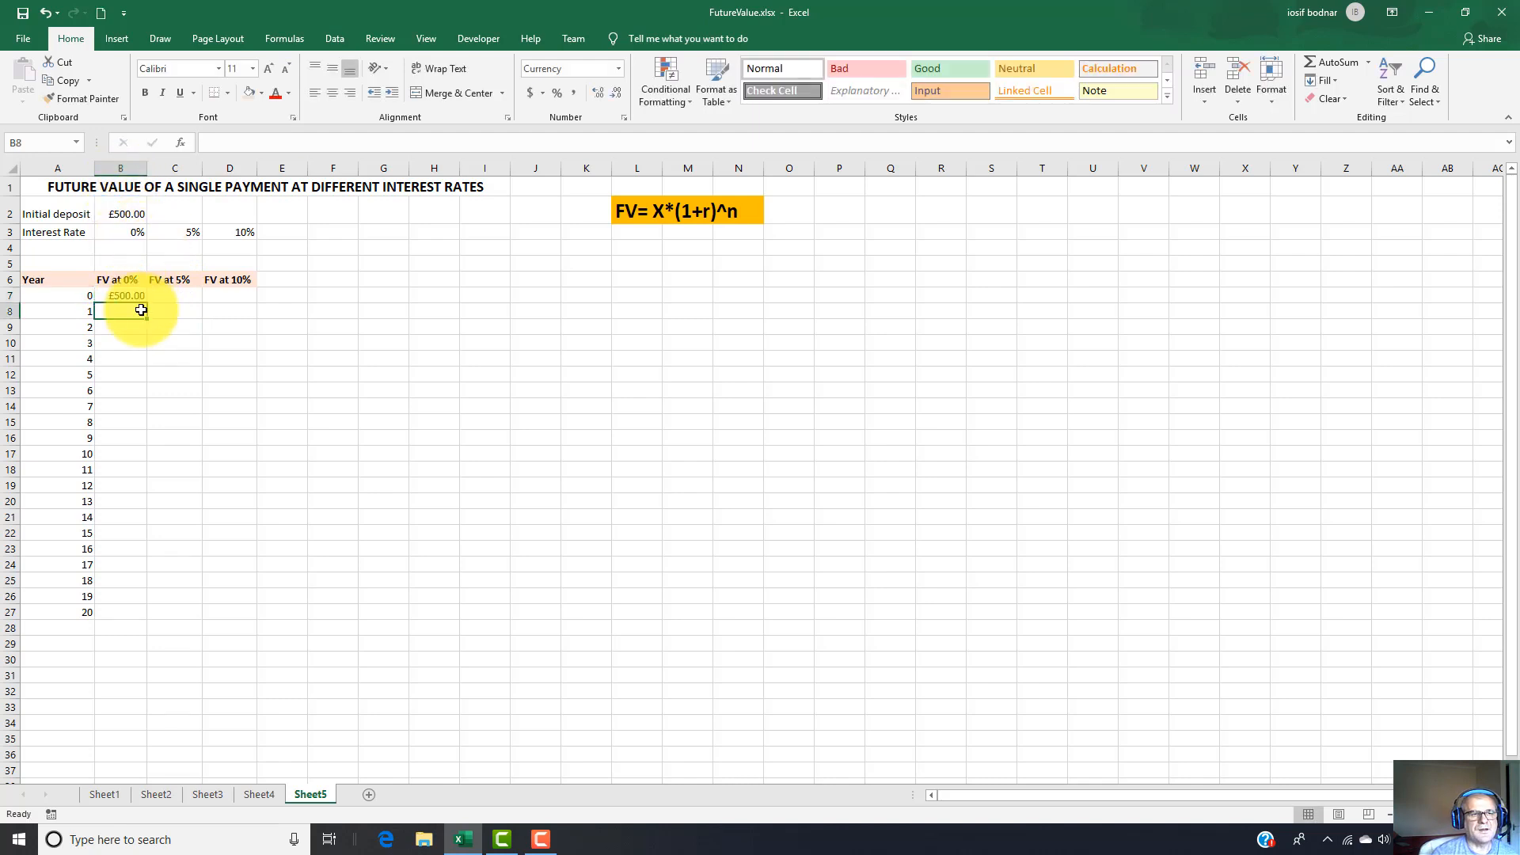
click(127, 295)
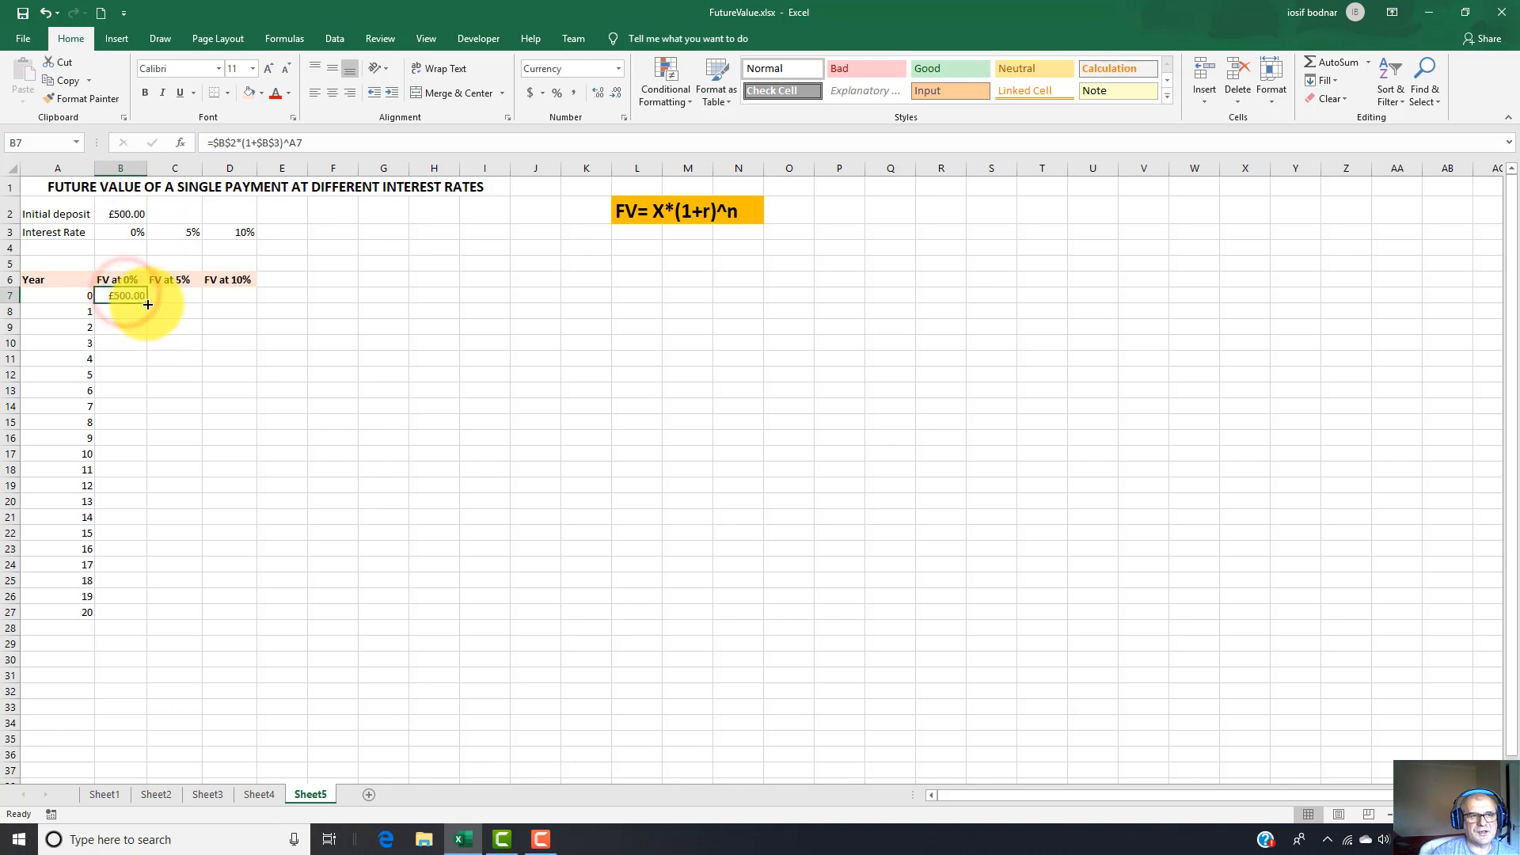
drag(147, 304, 126, 620)
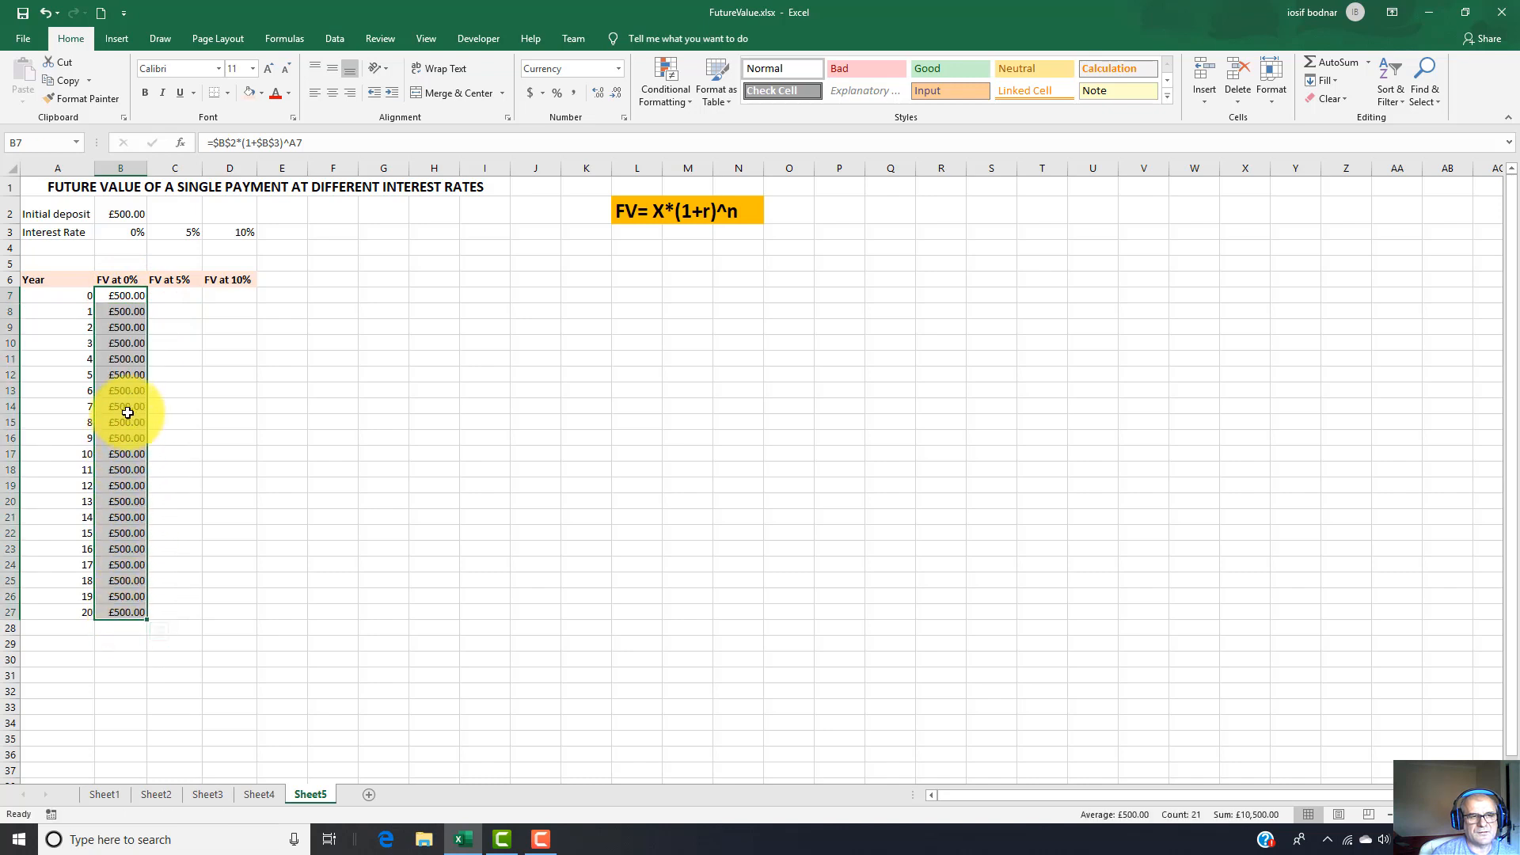
Examine the filled formulas in B8, B12, B13 and B27 against the deposit in B2 and the rate in B3.
click(126, 312)
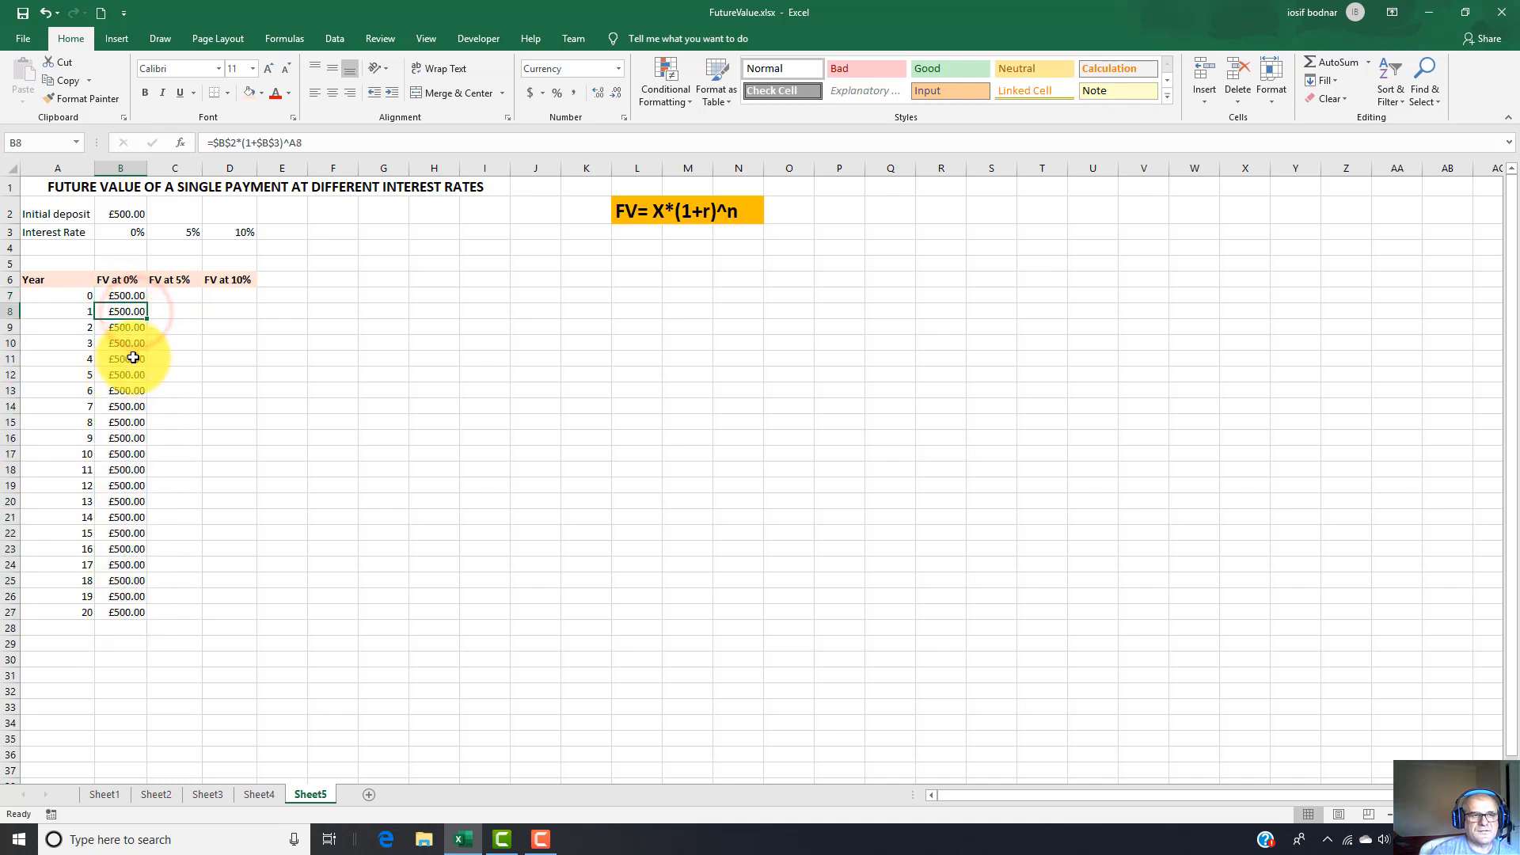
click(128, 388)
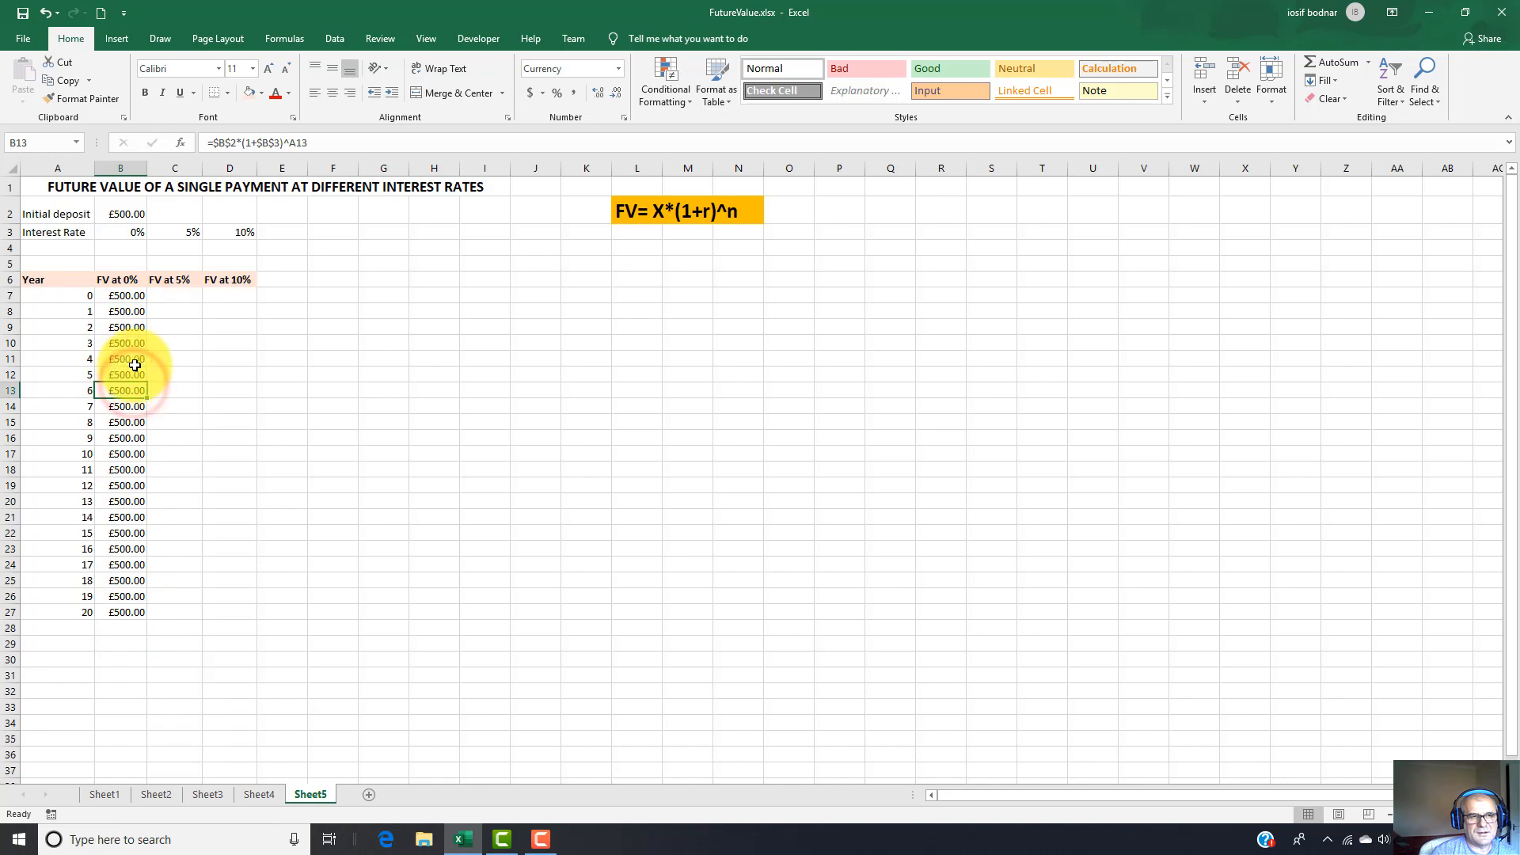
click(125, 310)
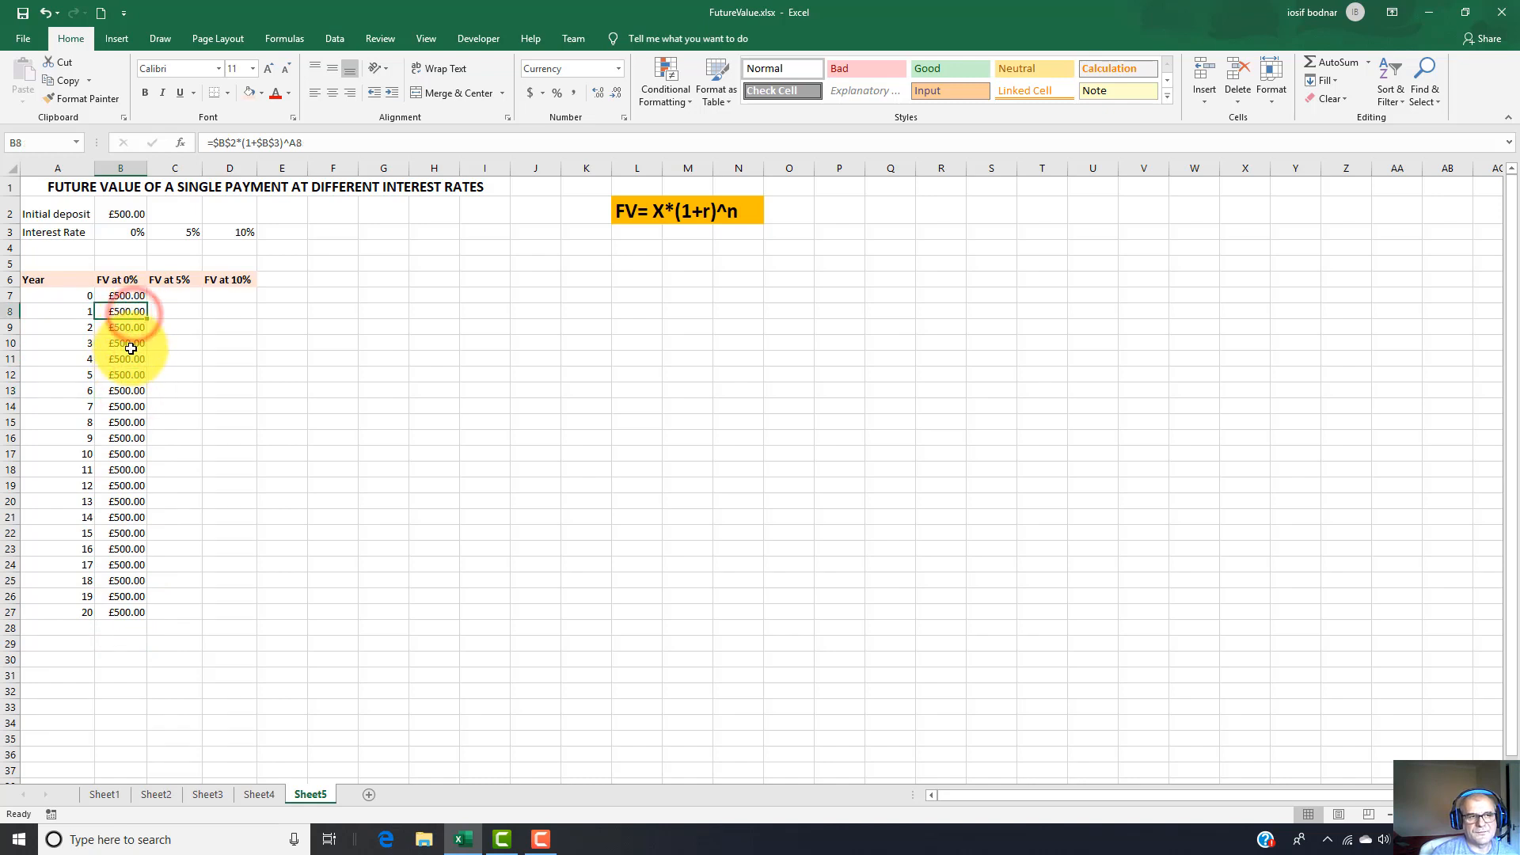
click(130, 215)
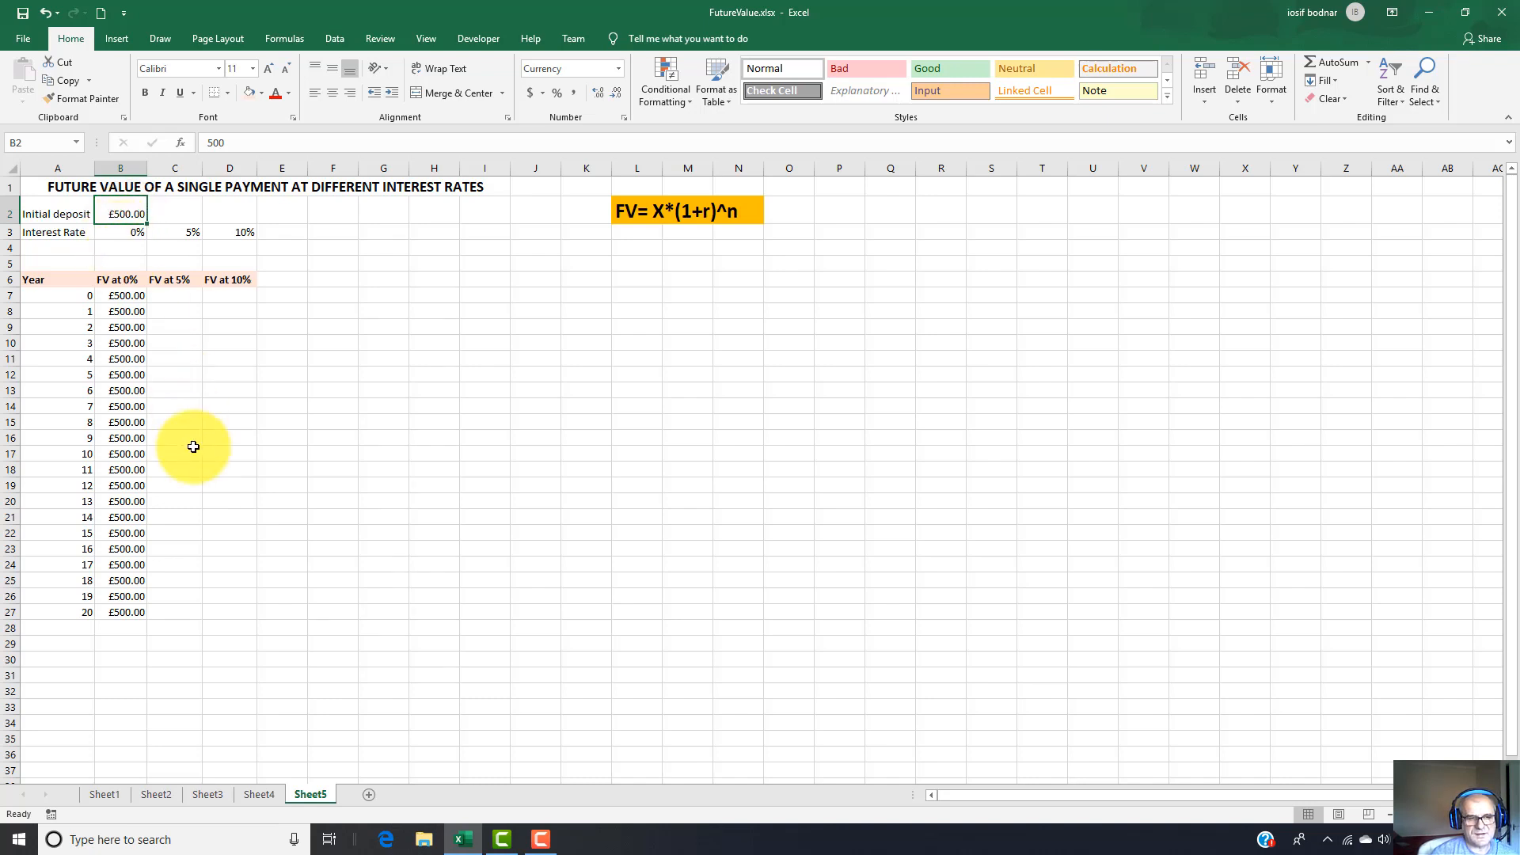
click(125, 614)
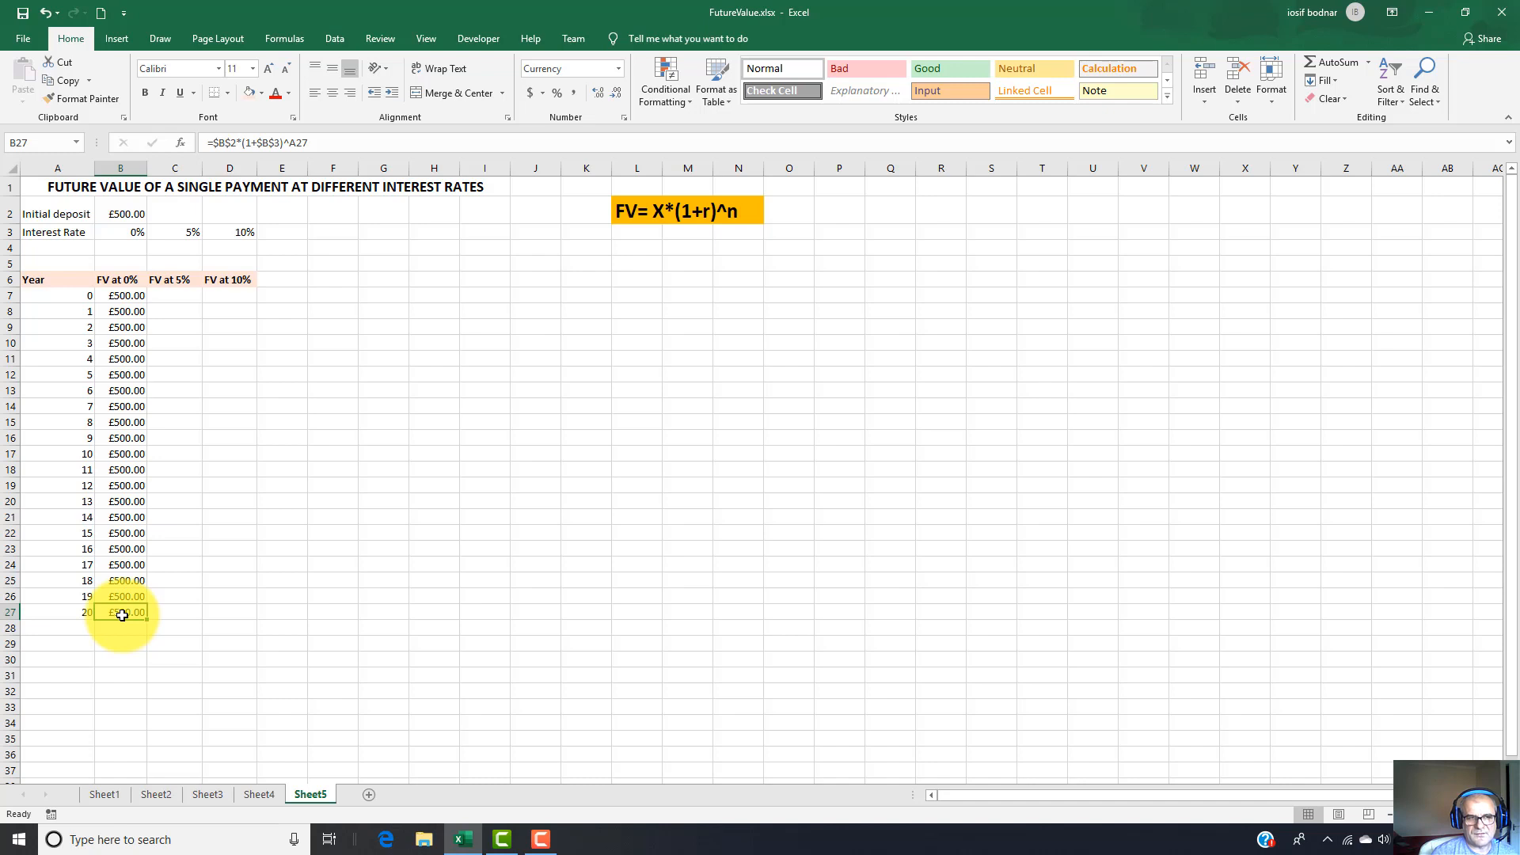
click(122, 373)
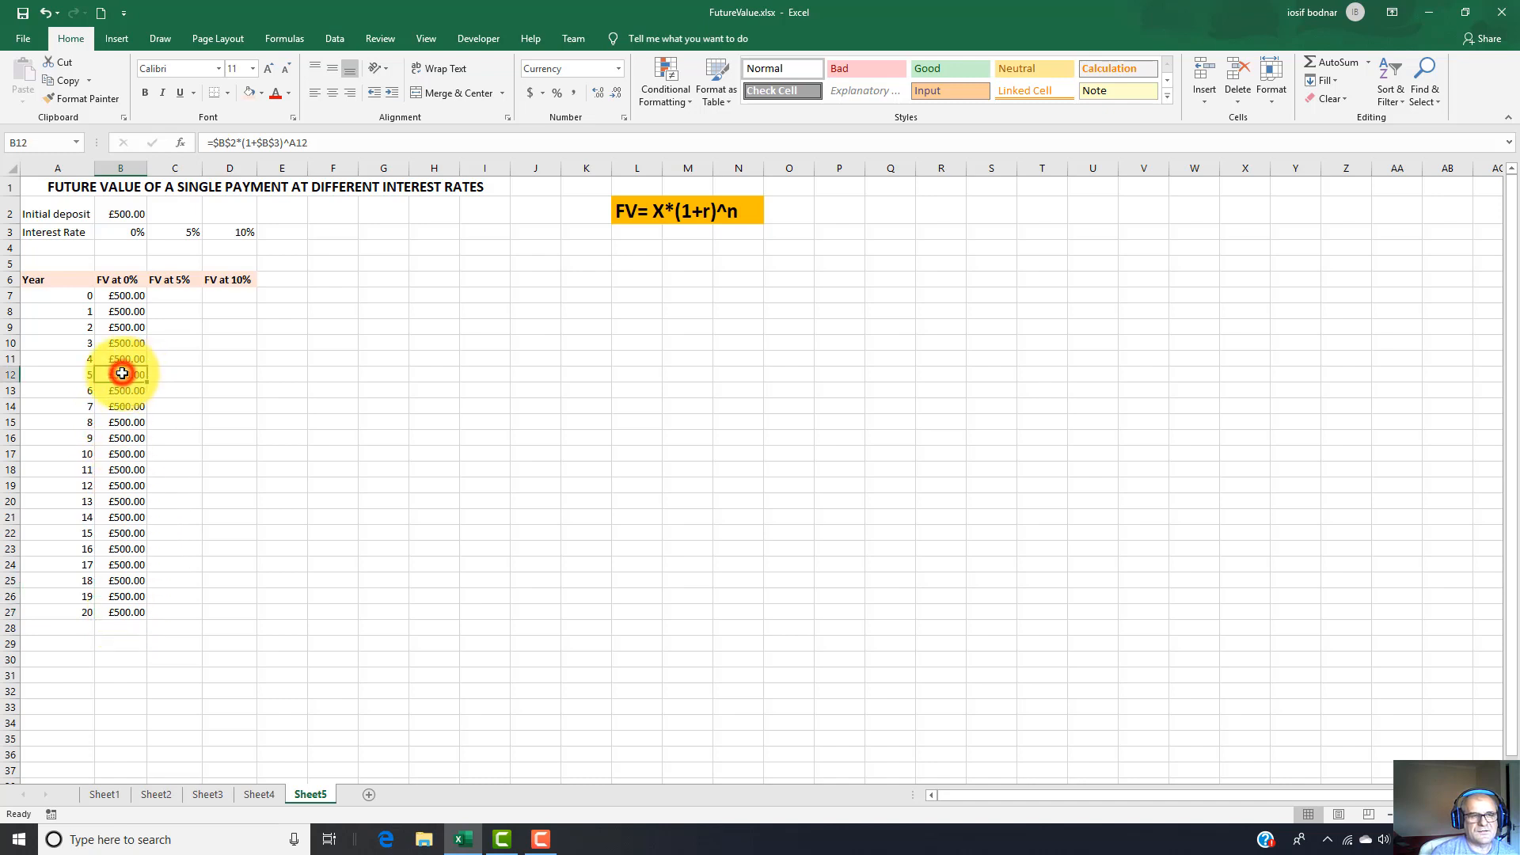
click(122, 230)
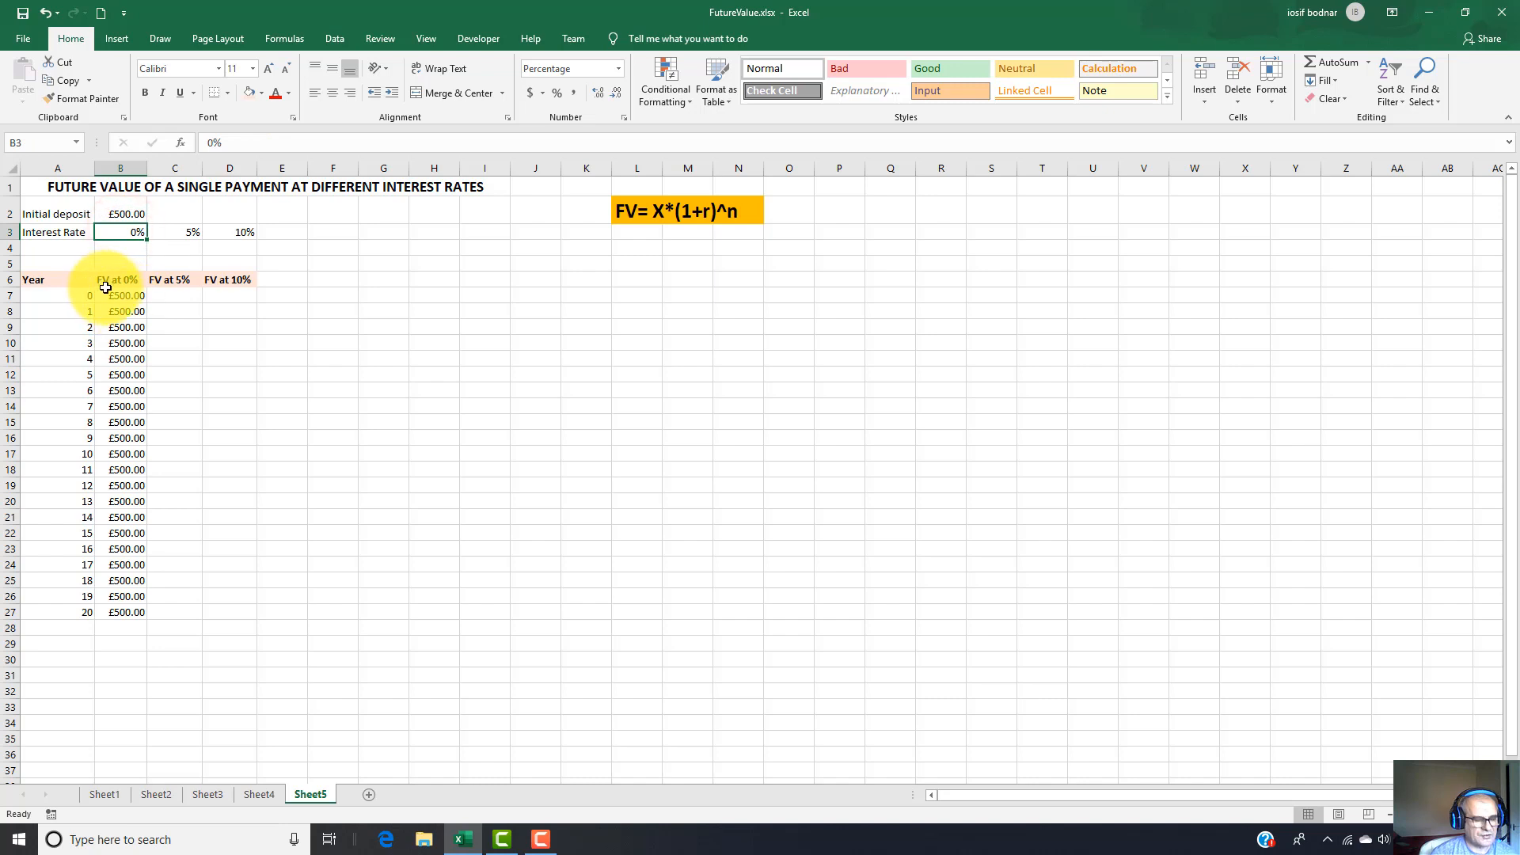
click(115, 214)
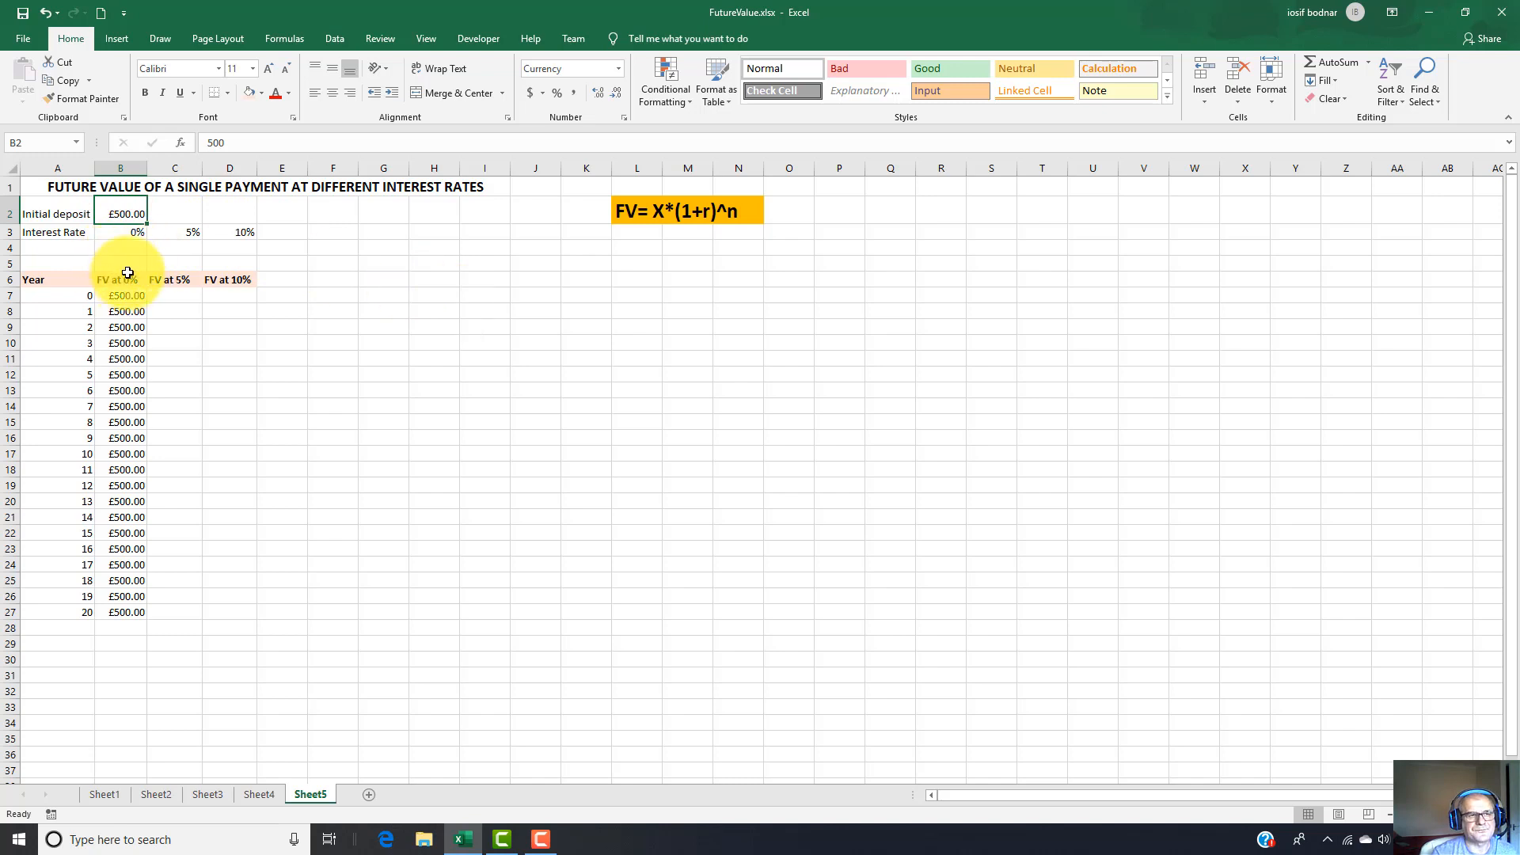
click(127, 231)
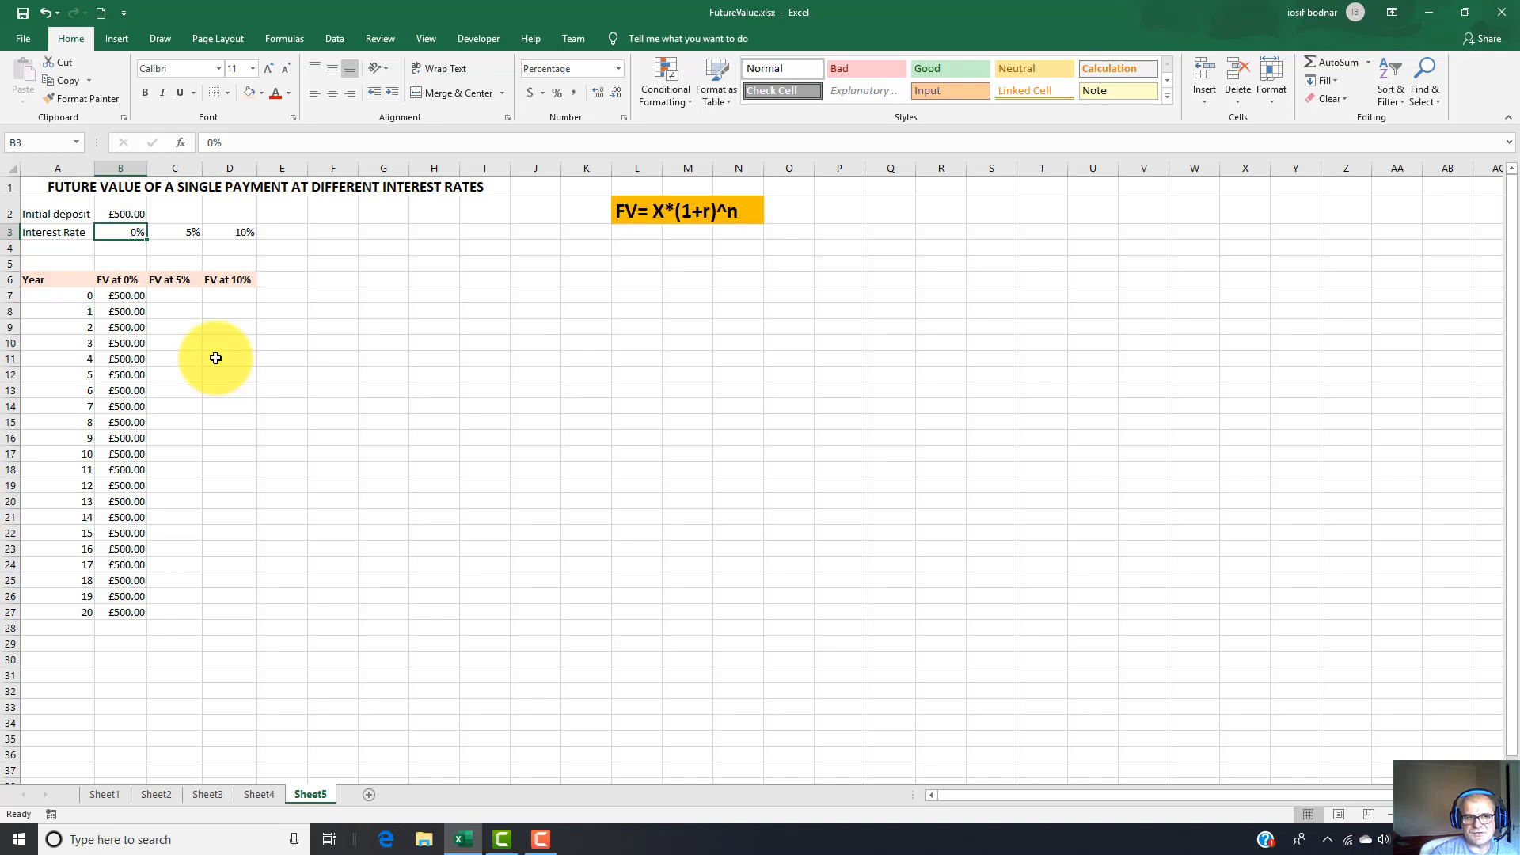
Copy the future value formula from B7 across to C7 and check the references in the copy.
click(173, 293)
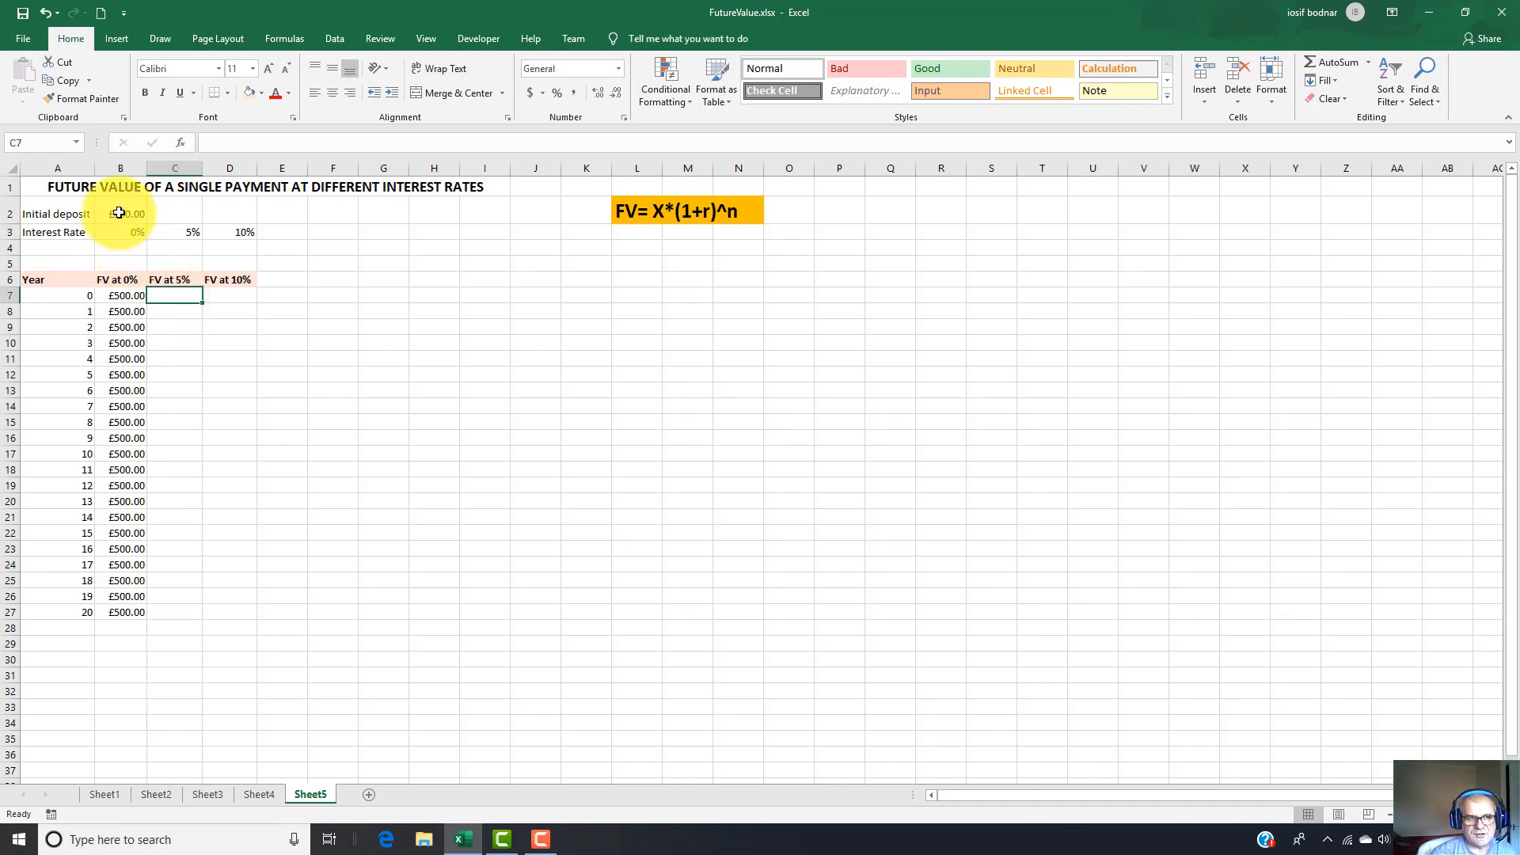
click(119, 213)
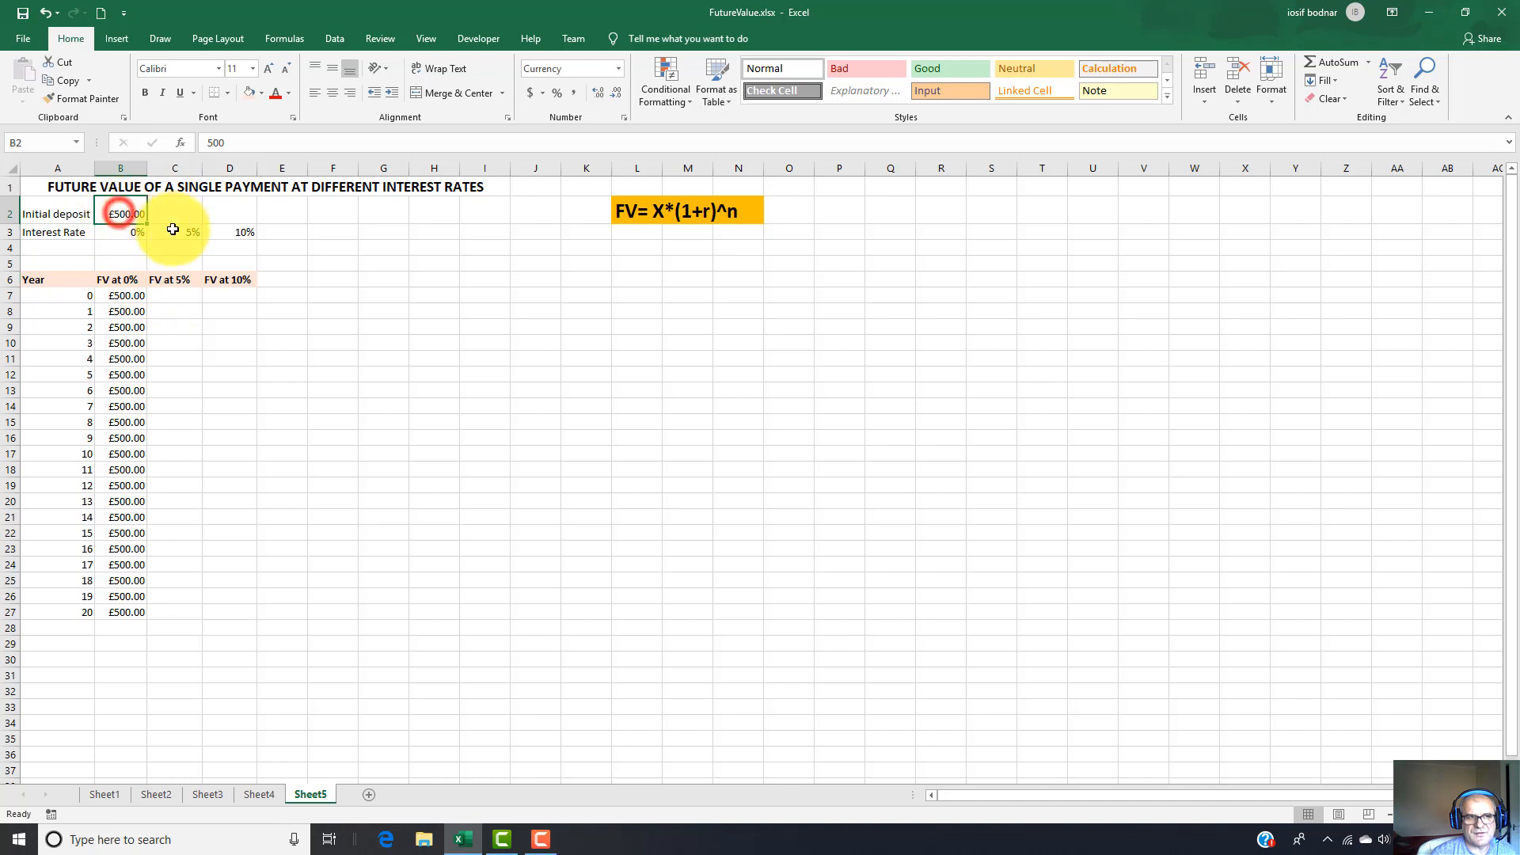
click(175, 297)
click(127, 295)
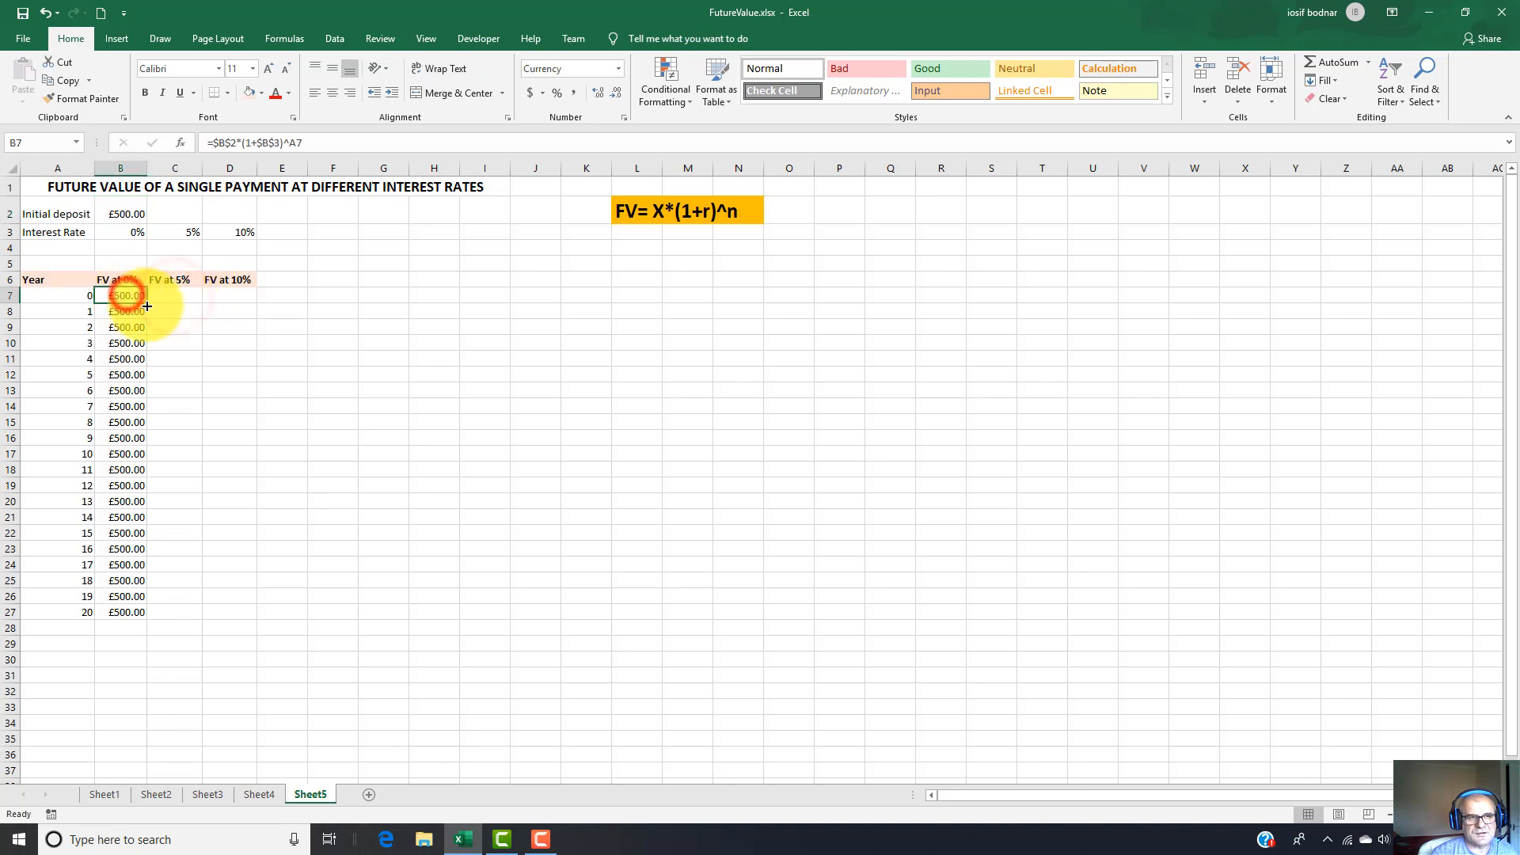
drag(146, 303, 177, 294)
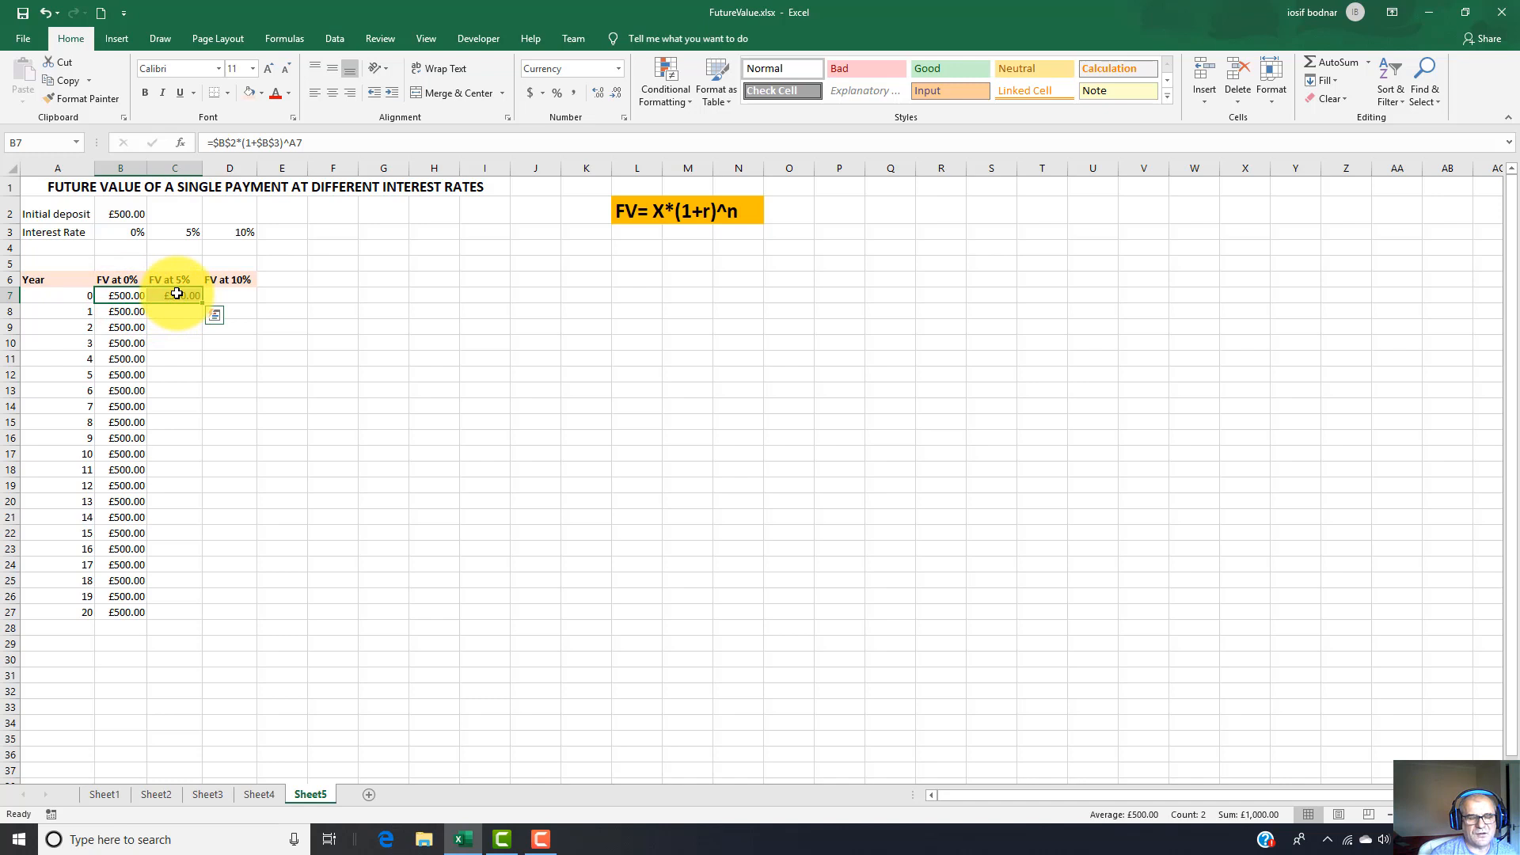
click(177, 295)
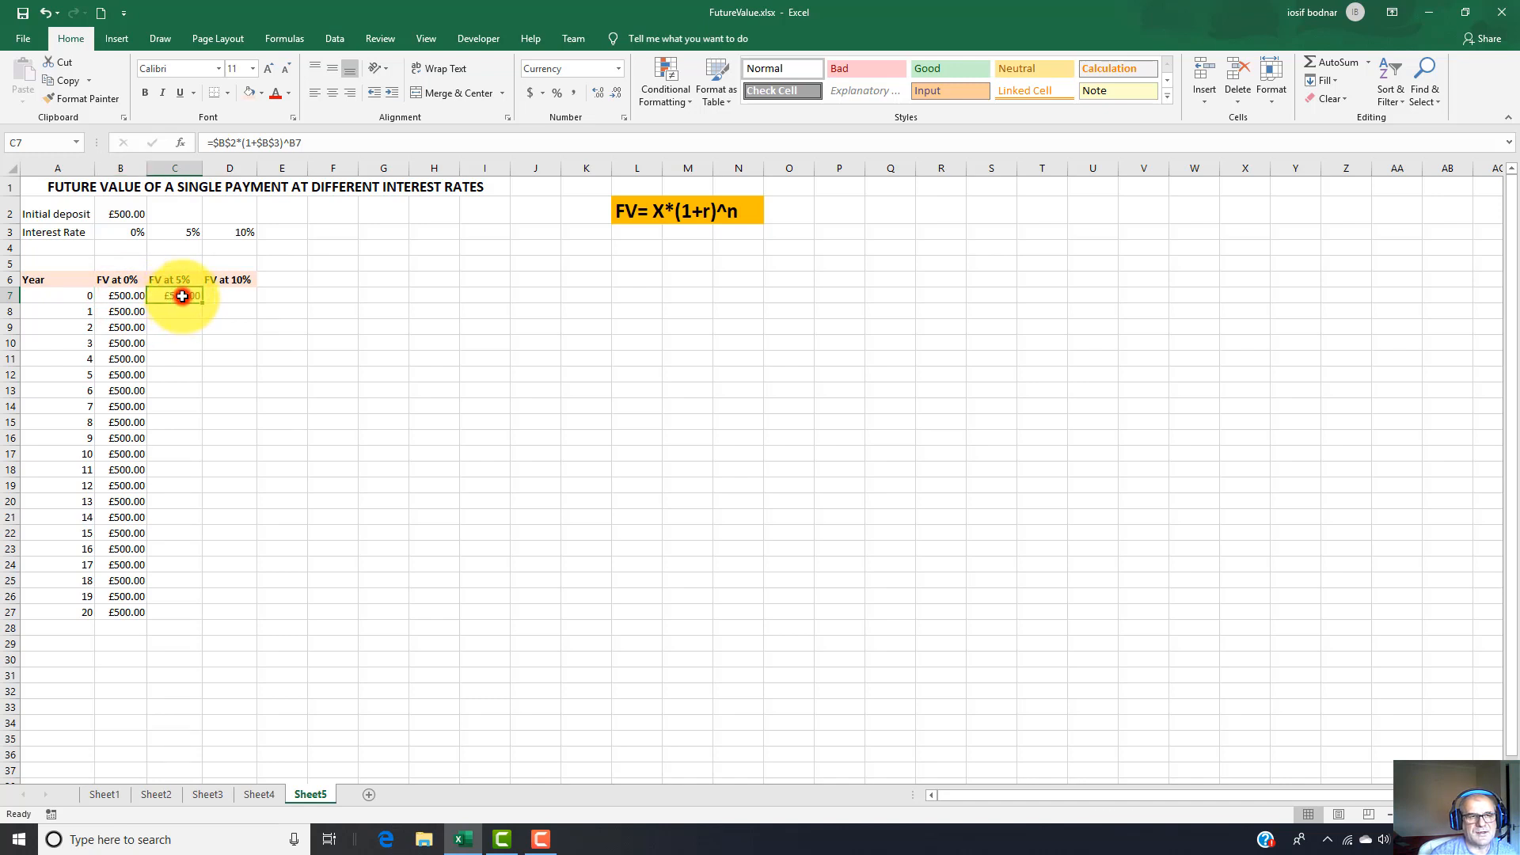
Correct the rate and year references in C7 to make =$B$2*(1+$C$3)^A7, and fill the formula down to C27.
double_click(183, 296)
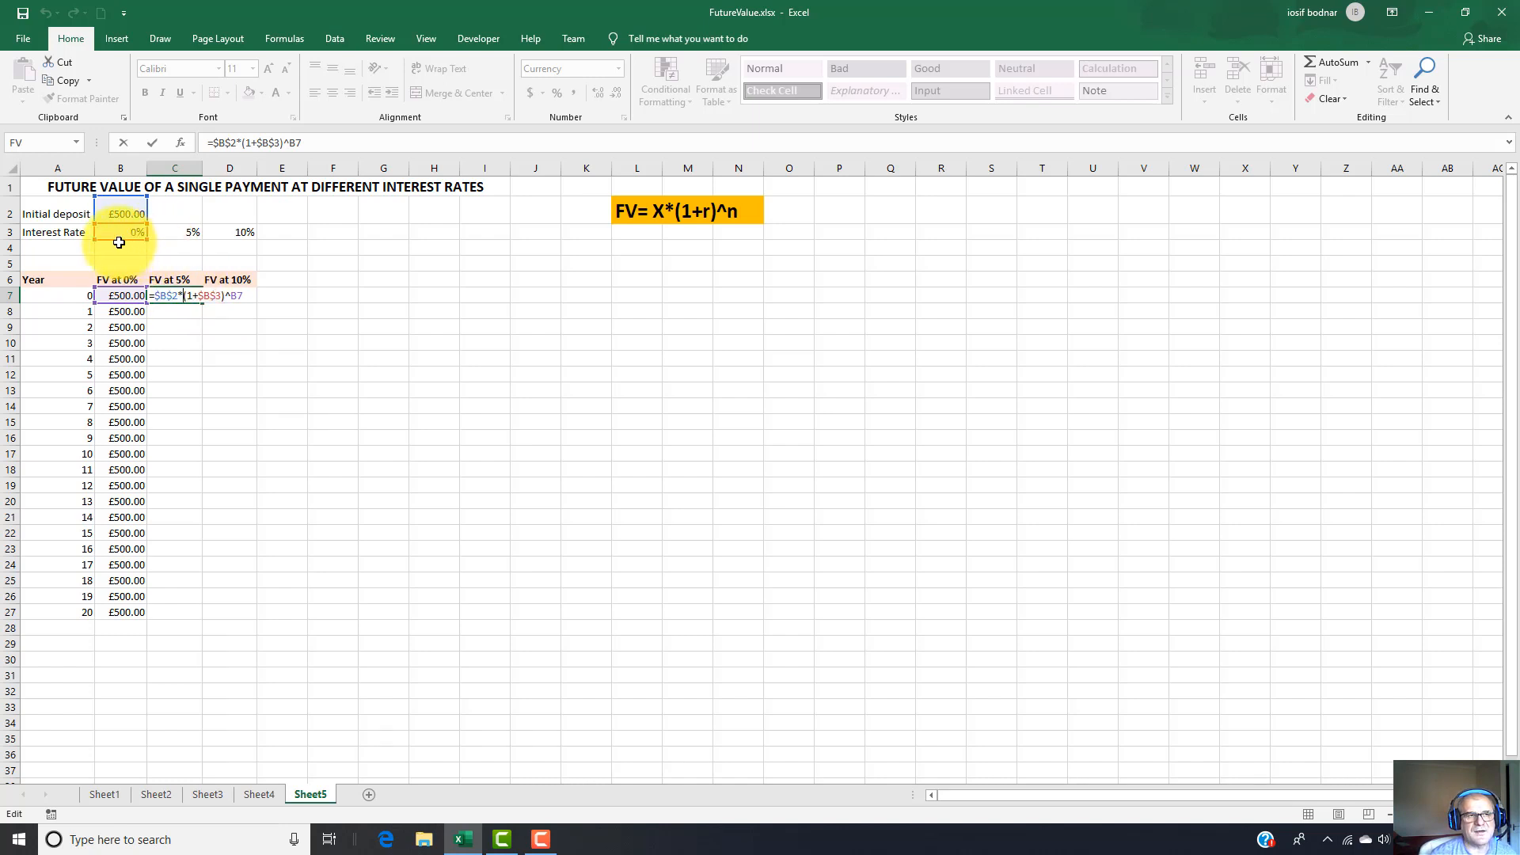
drag(118, 239, 162, 236)
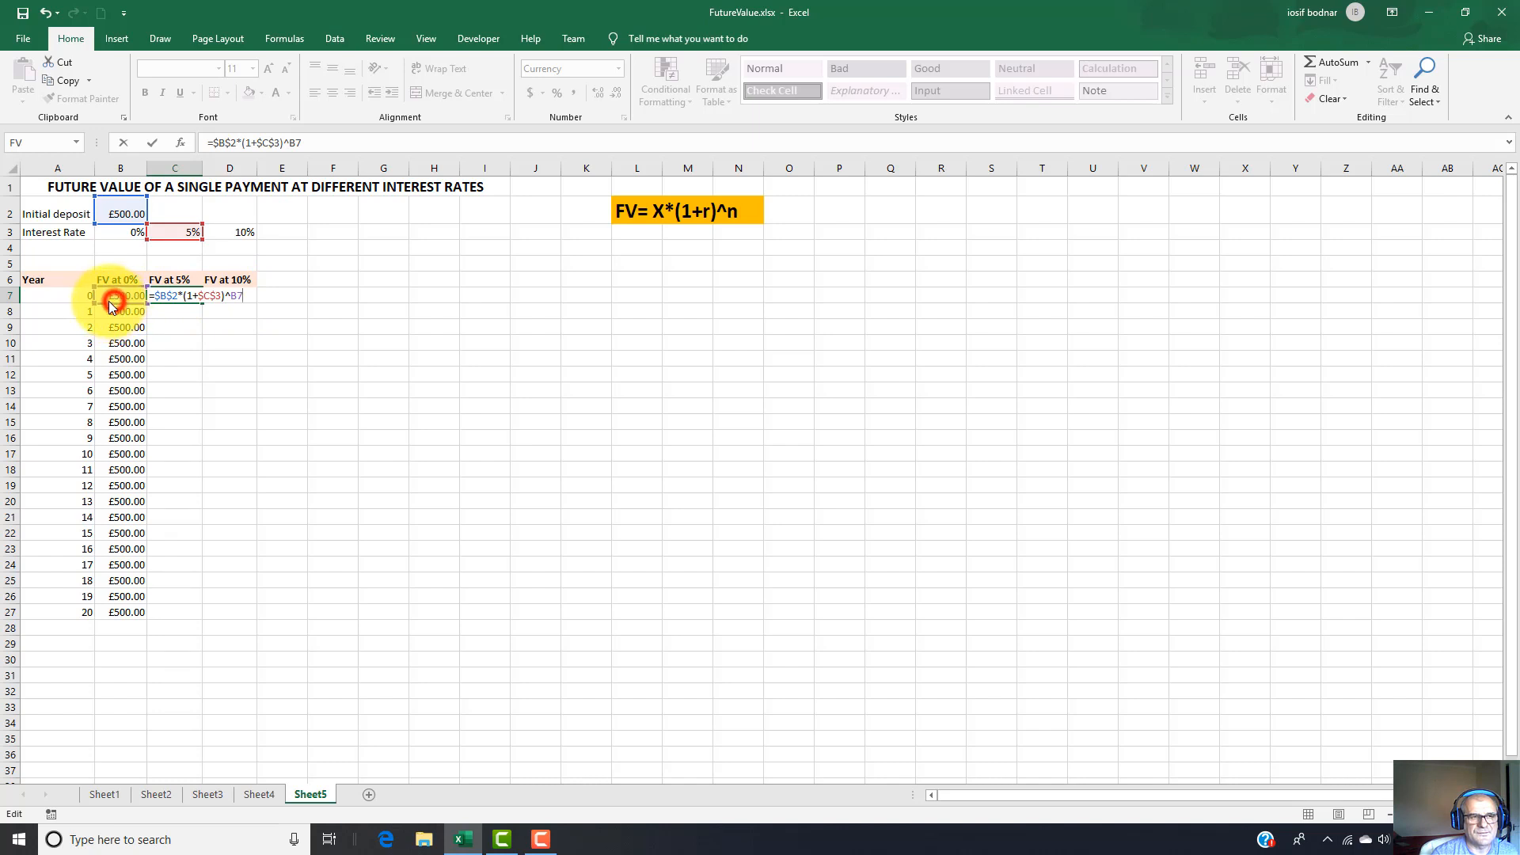
click(92, 305)
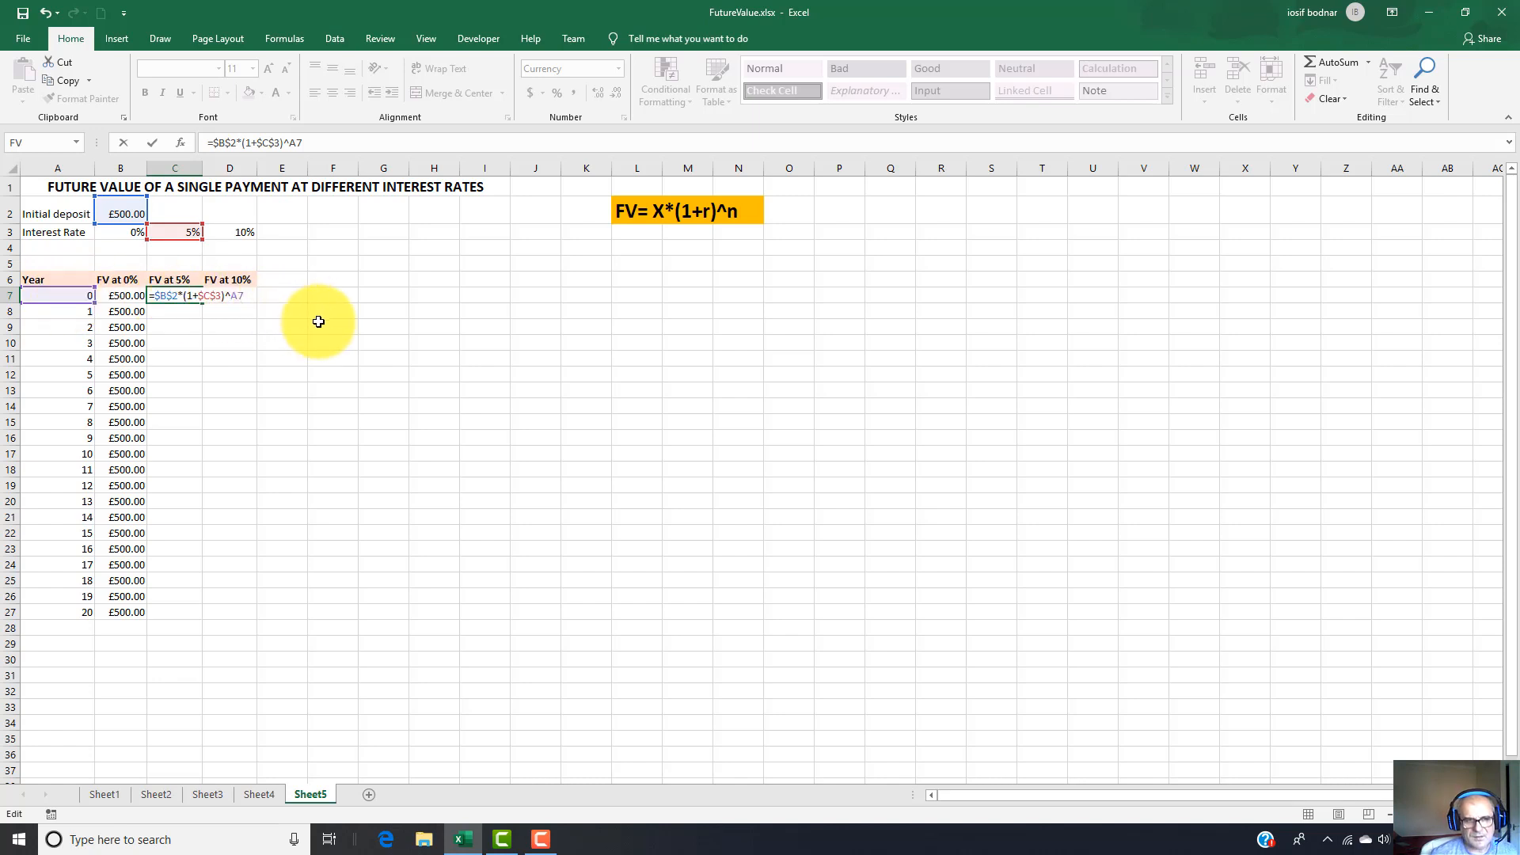
key(Return)
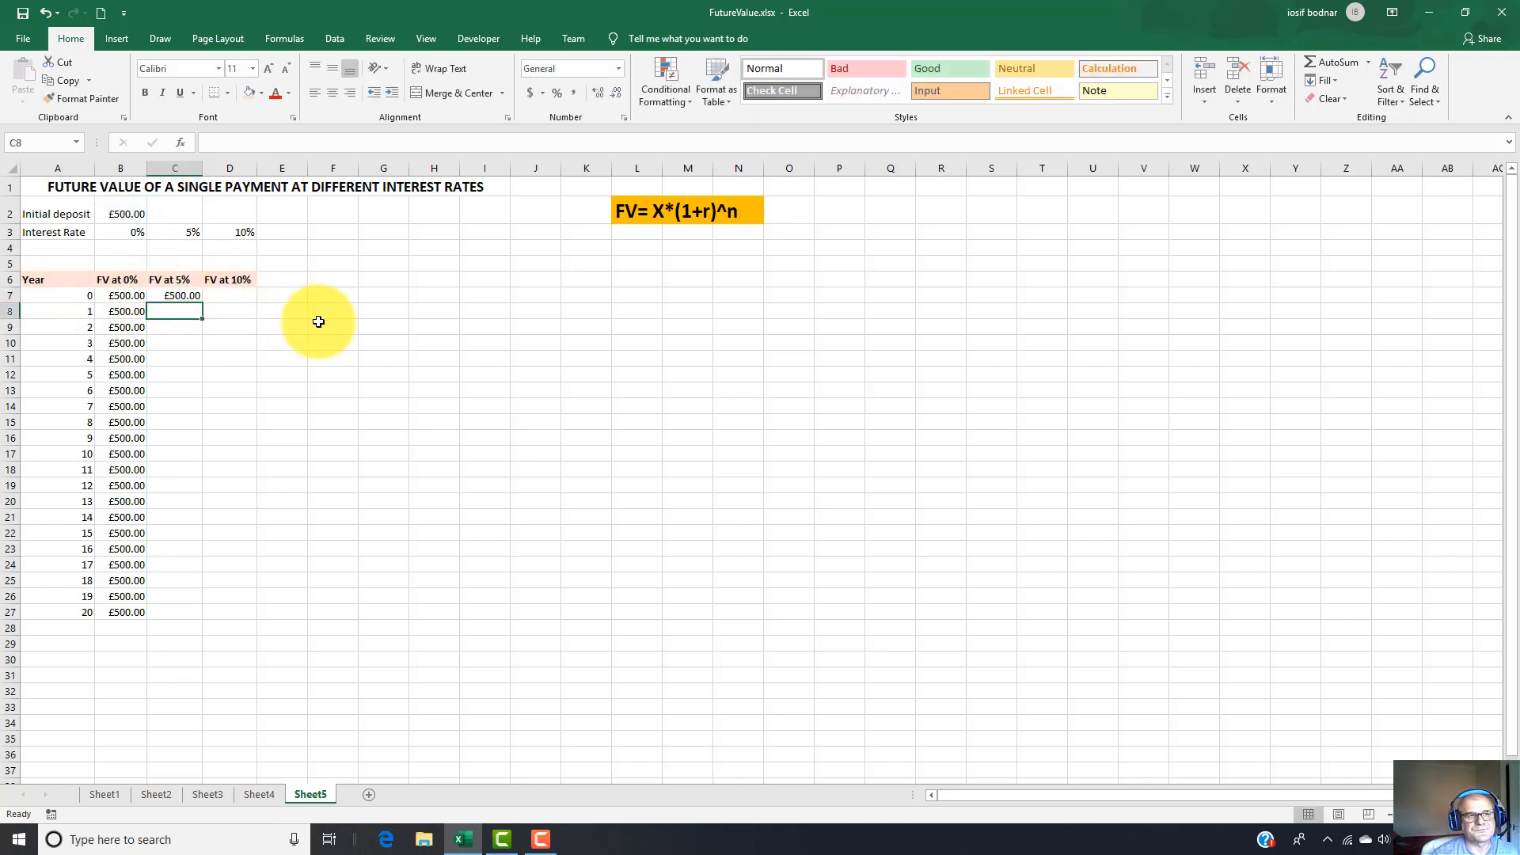
click(176, 294)
drag(203, 305, 188, 618)
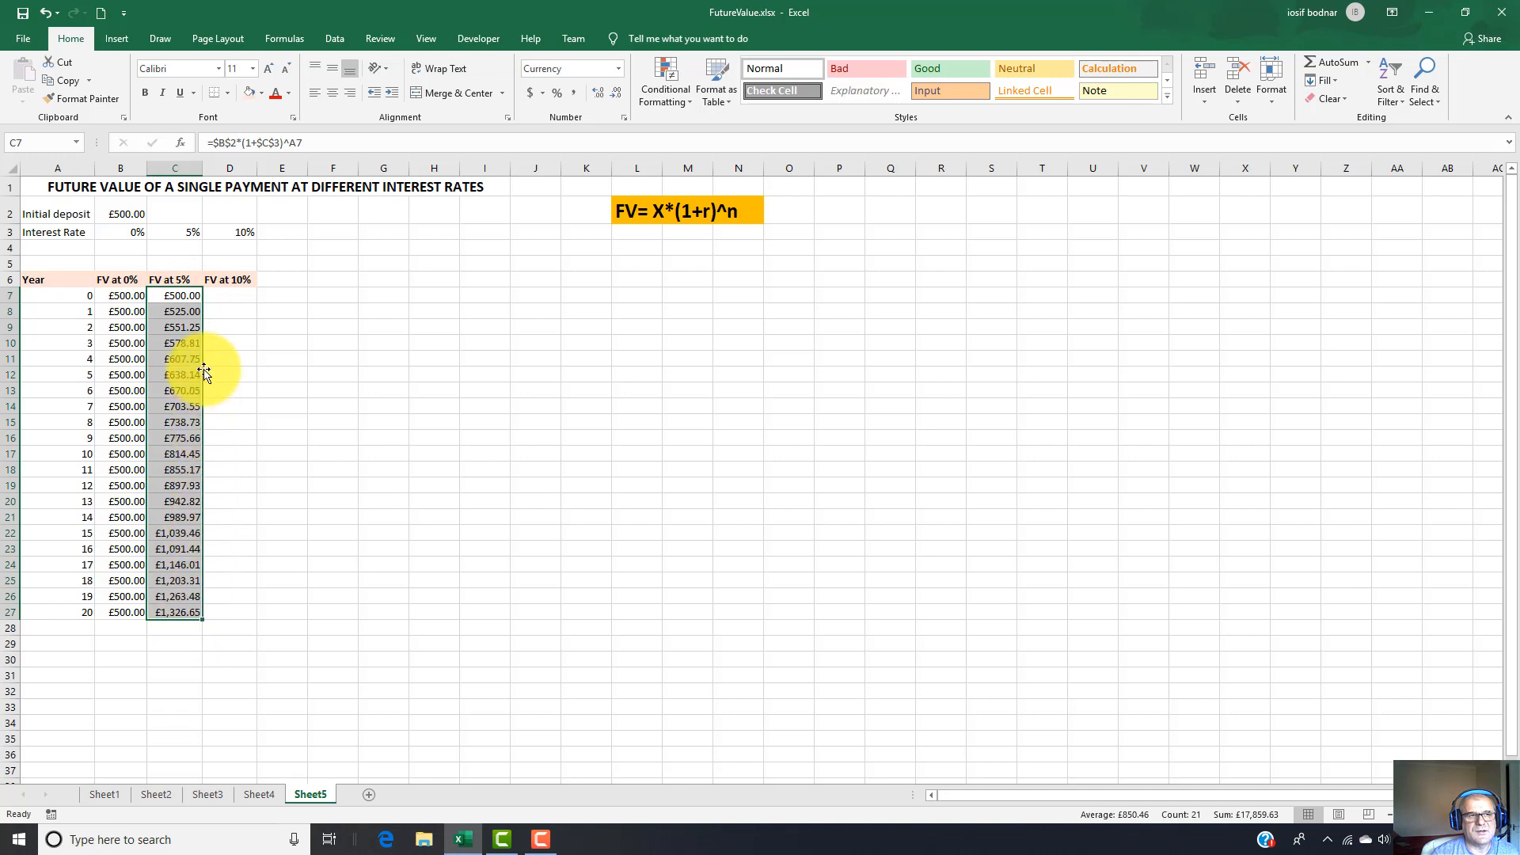
Examine the filled 5% formulas in C8 to C11 and C27 against the deposit in B2 and the rate in C3.
click(187, 310)
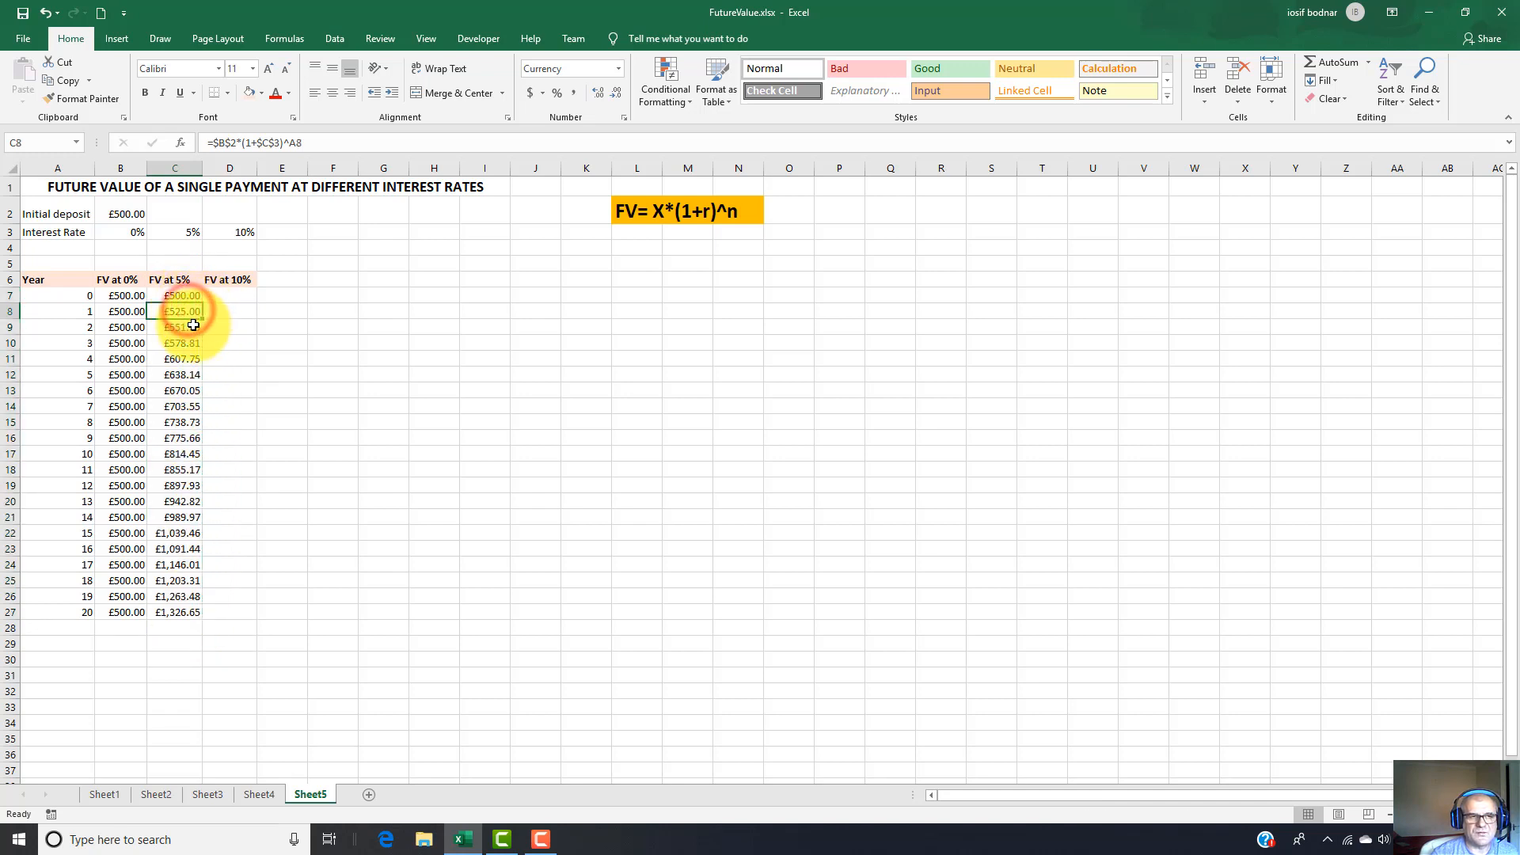
click(188, 327)
click(187, 343)
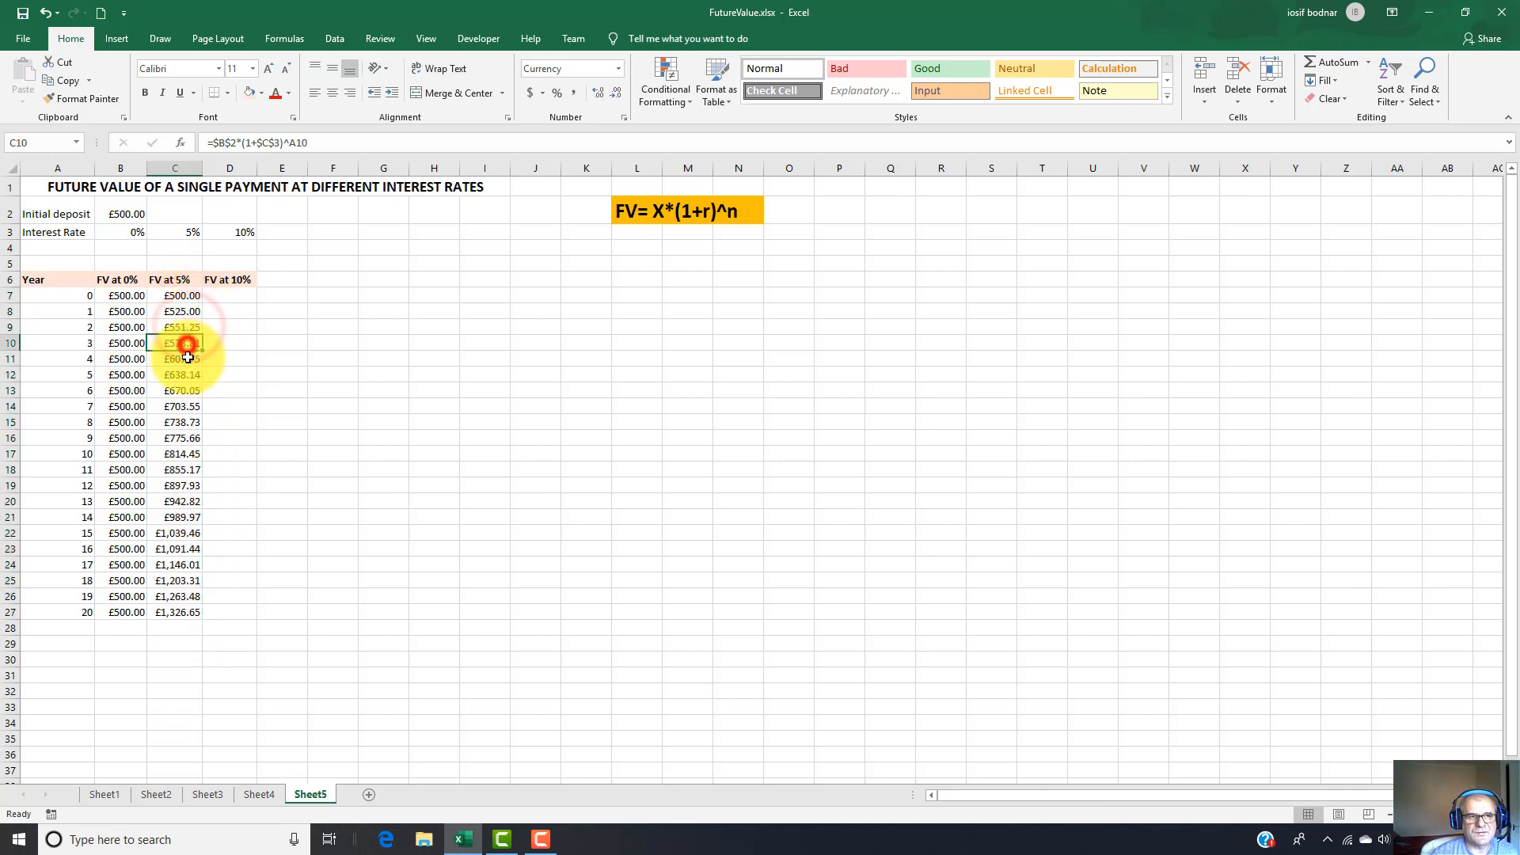
click(187, 359)
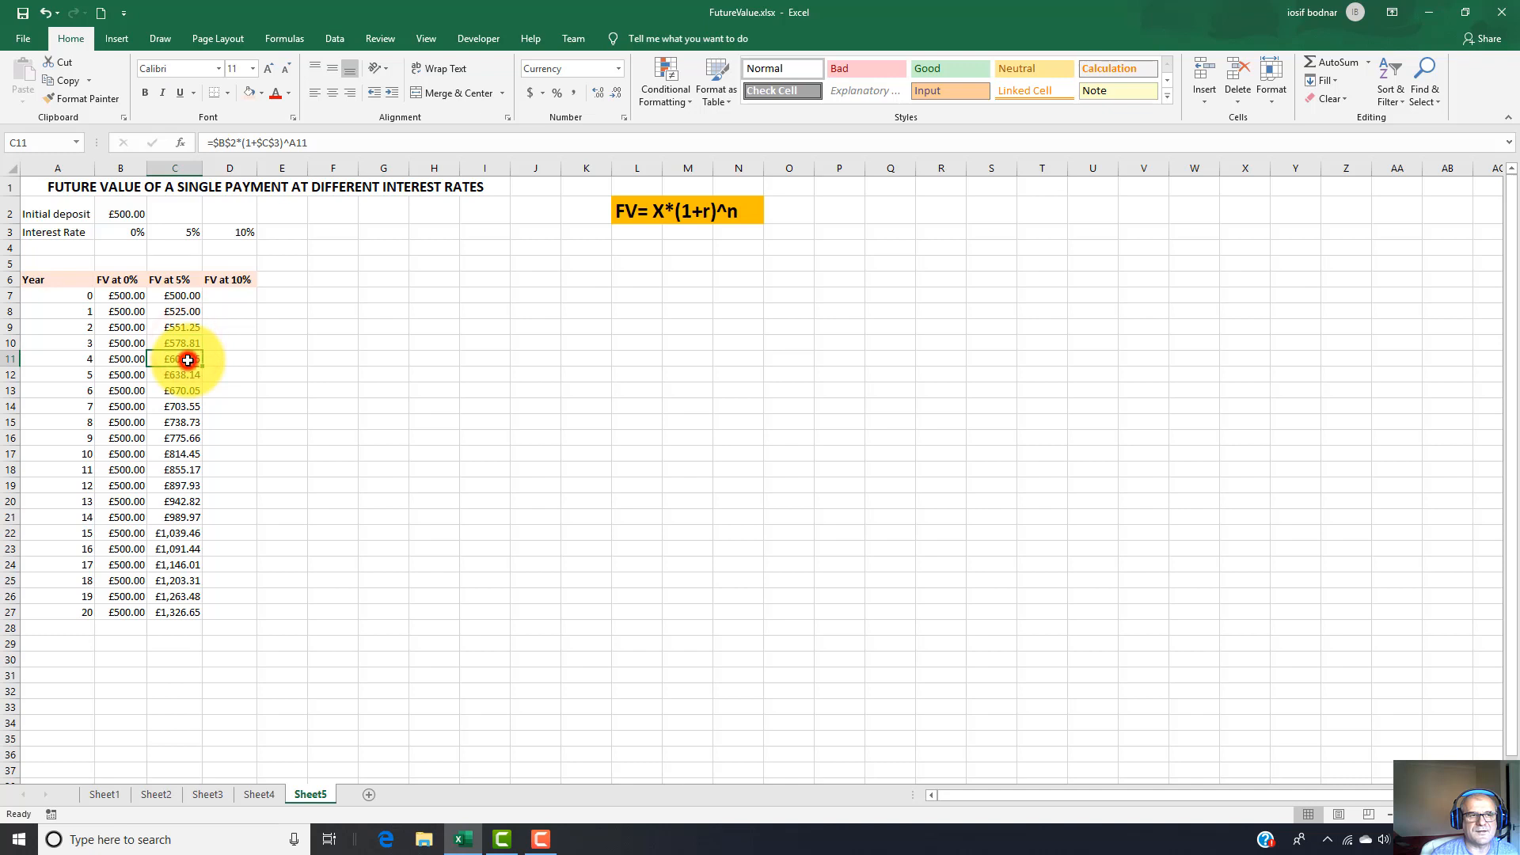
click(184, 311)
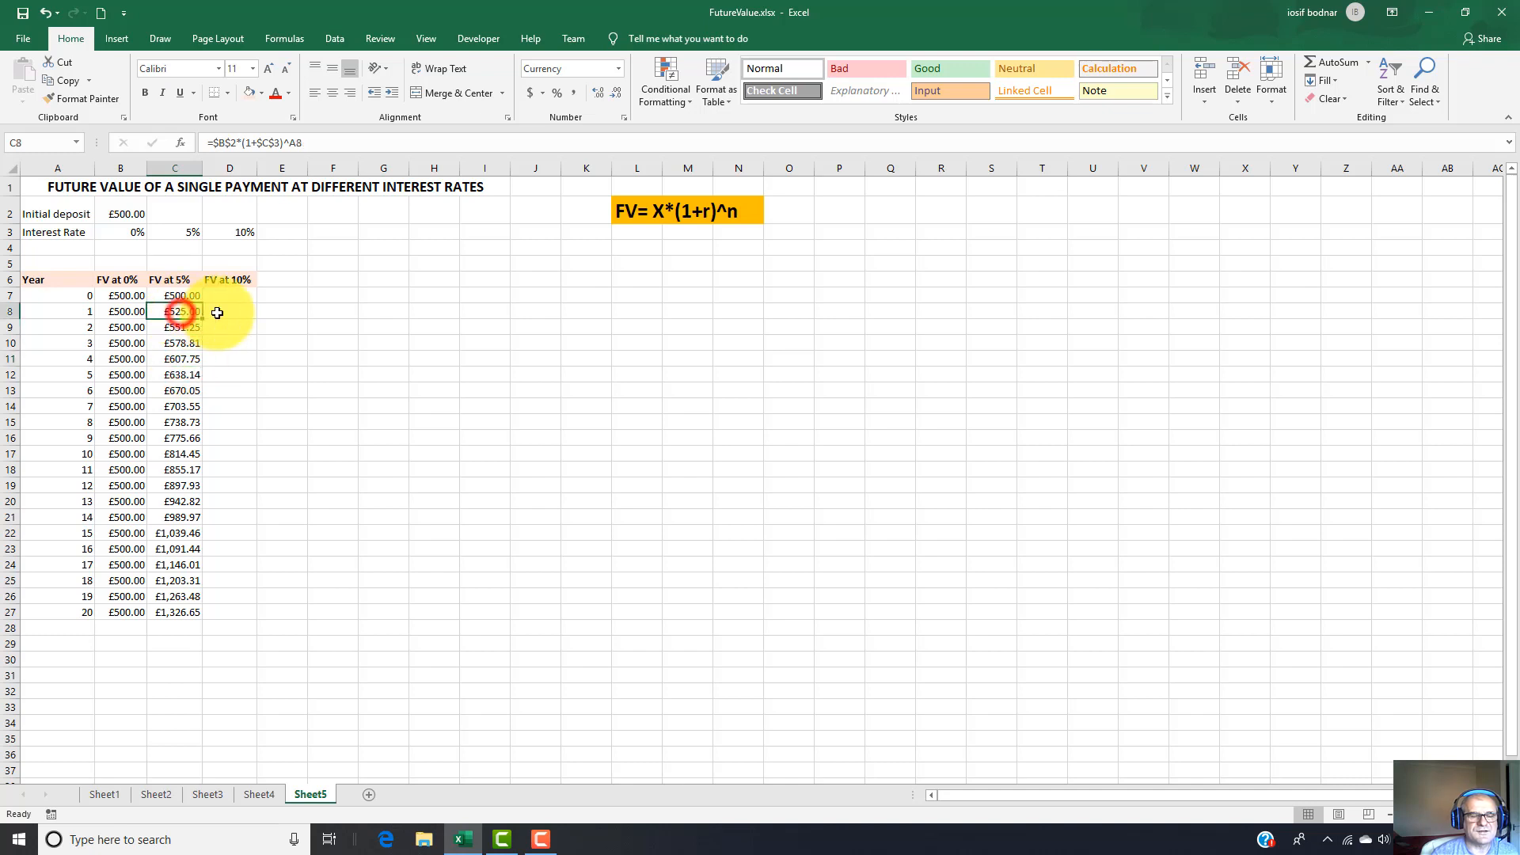
click(200, 327)
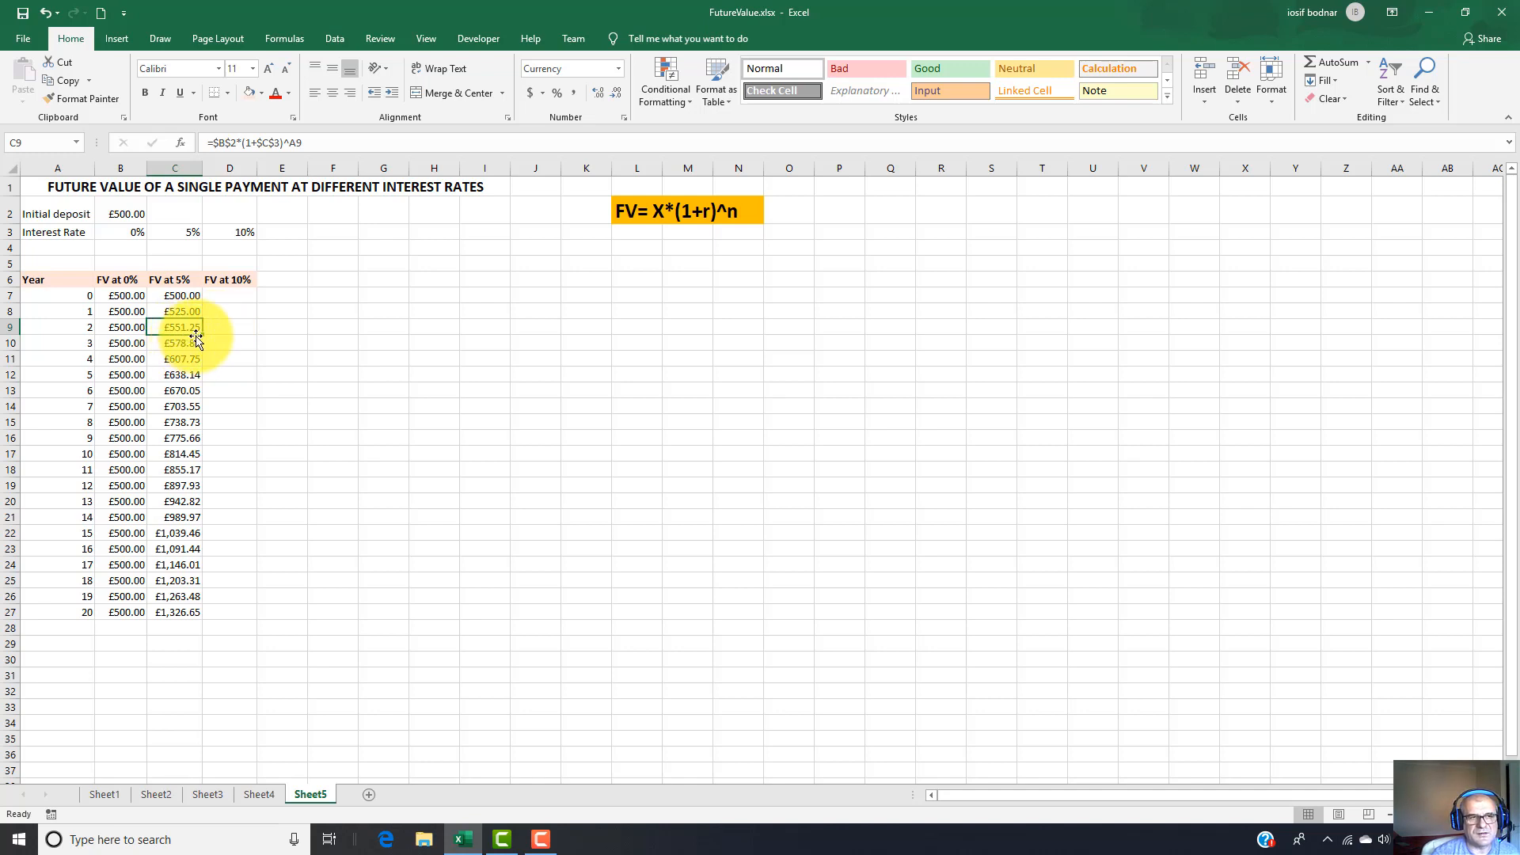
click(170, 612)
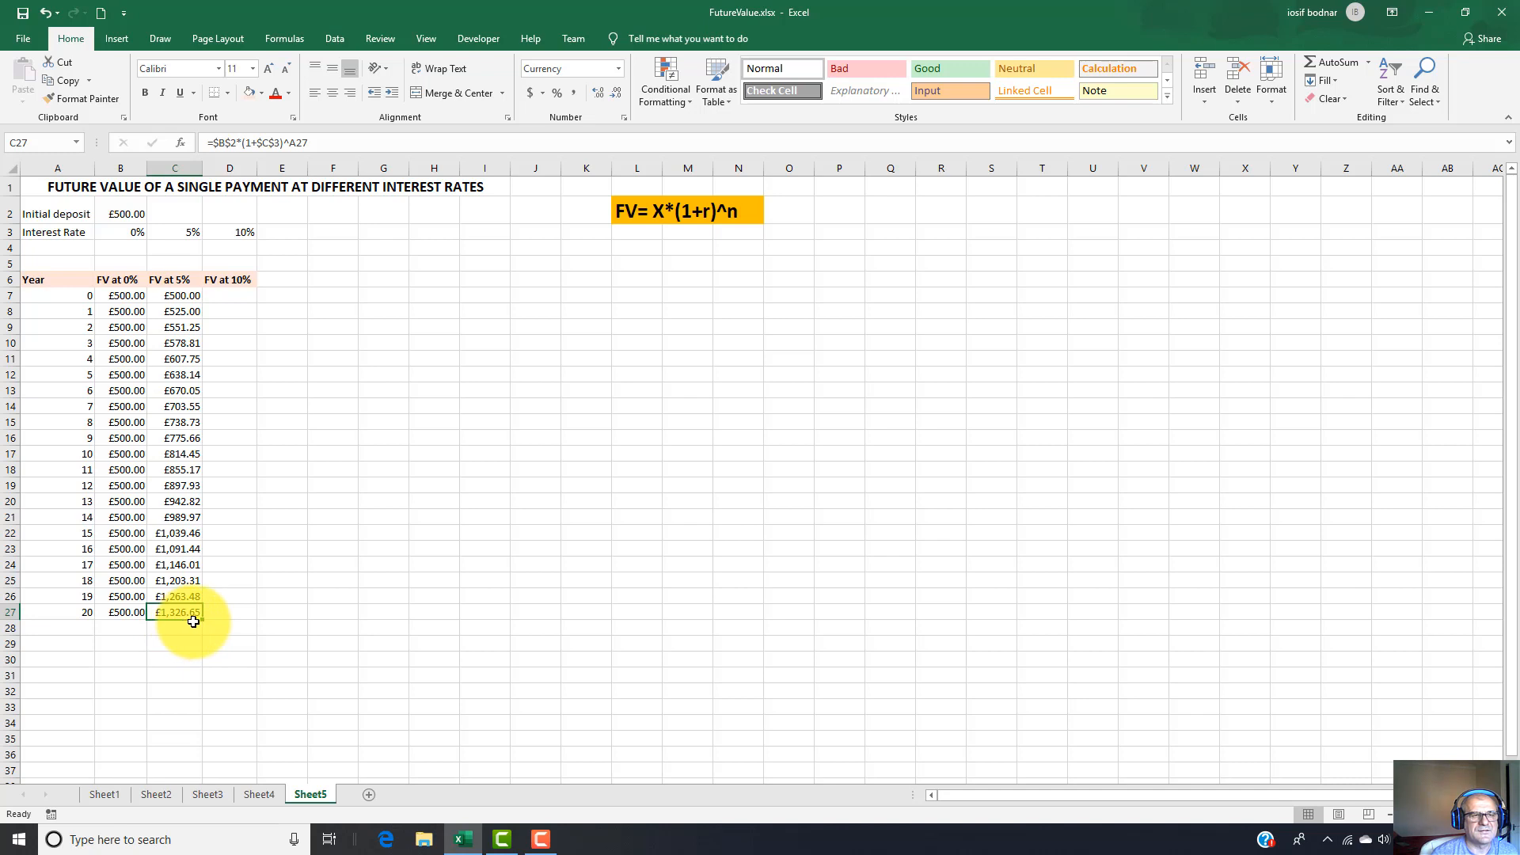
click(118, 214)
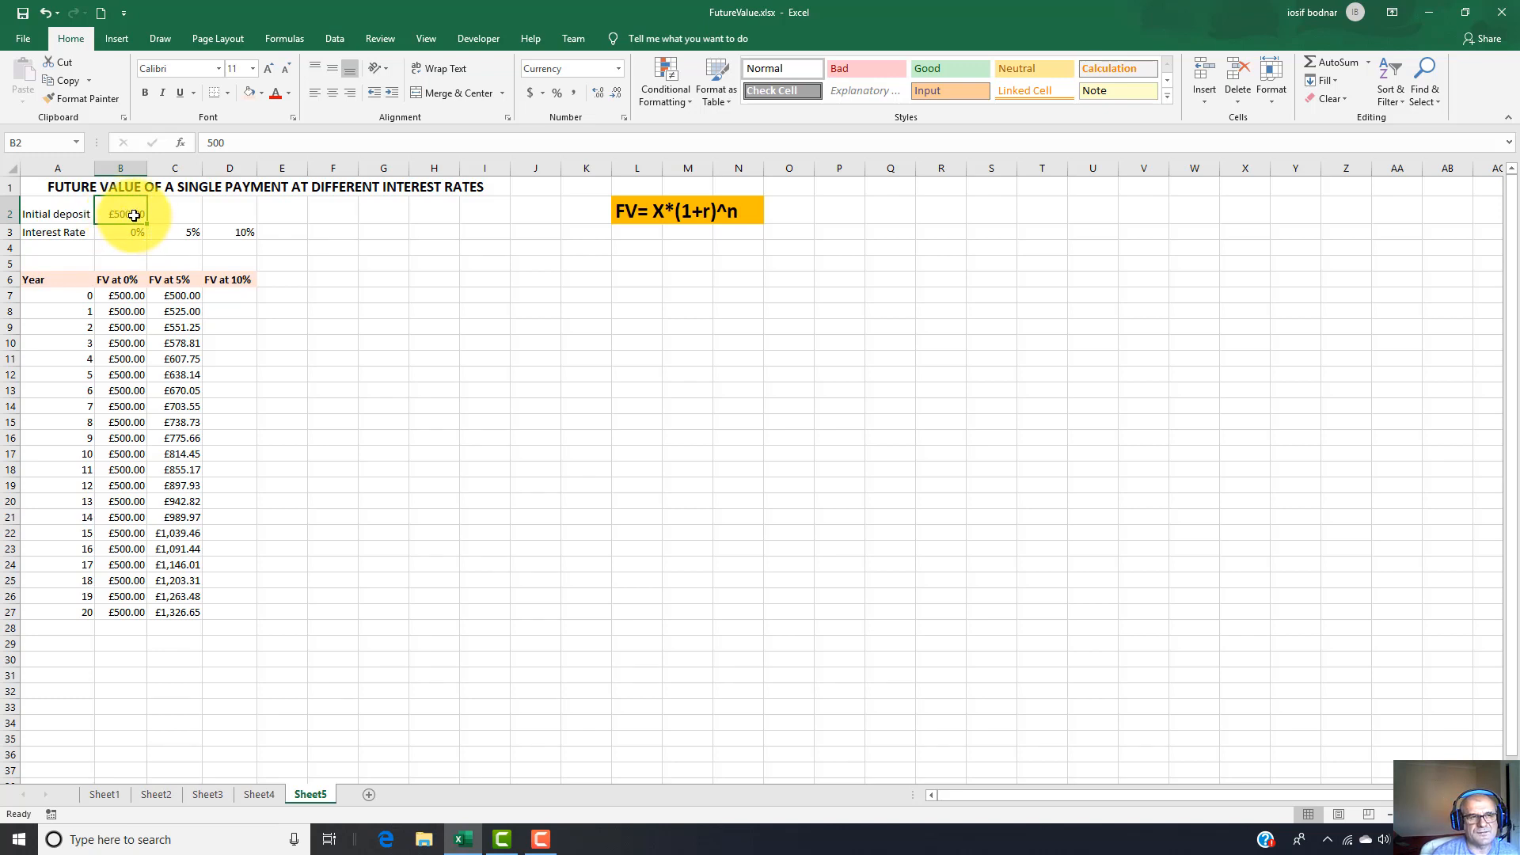
click(177, 231)
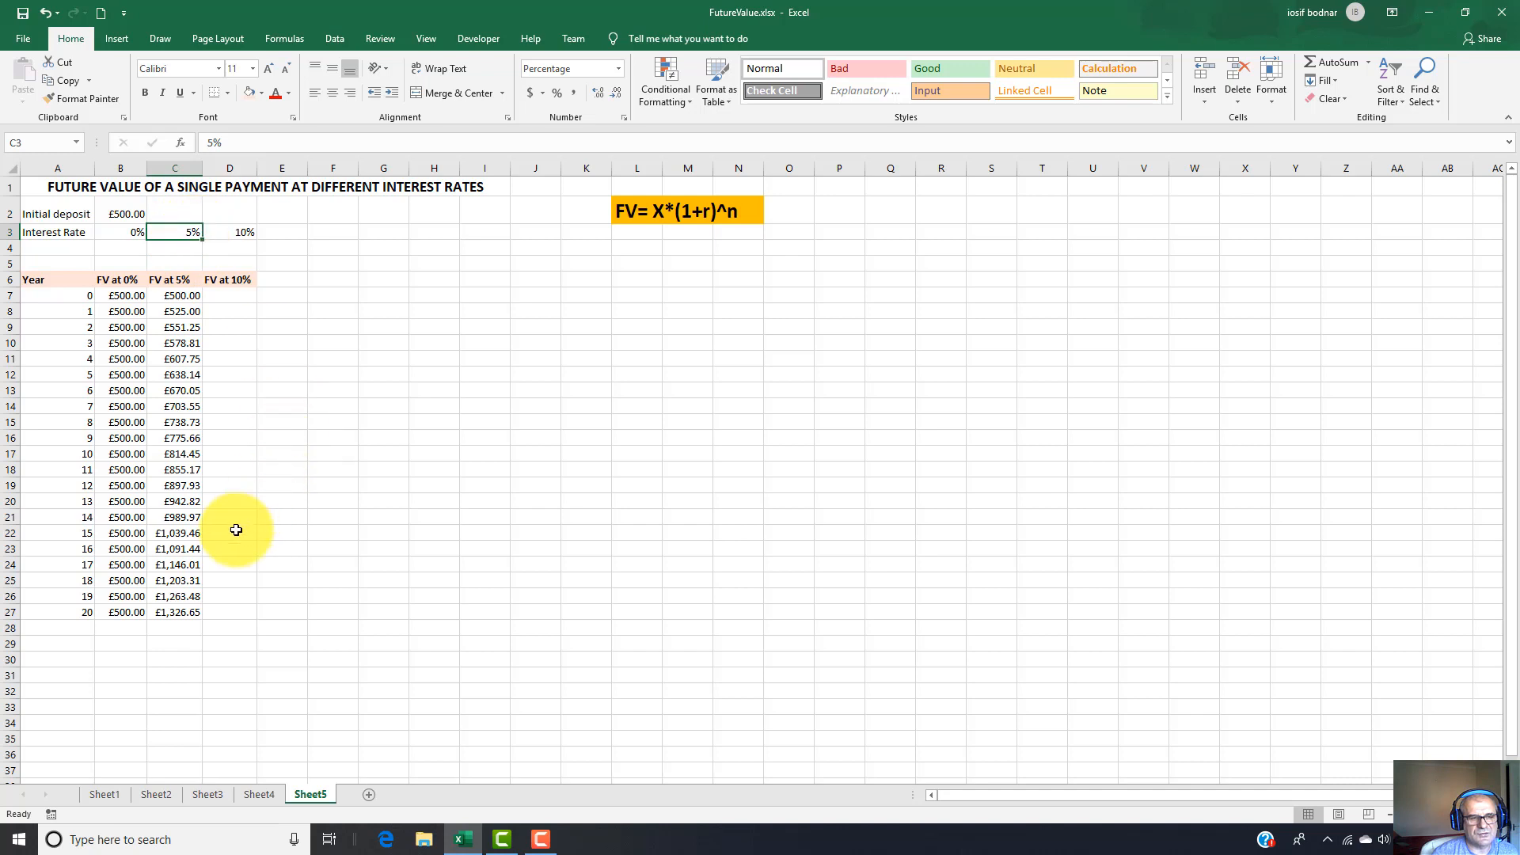
click(187, 615)
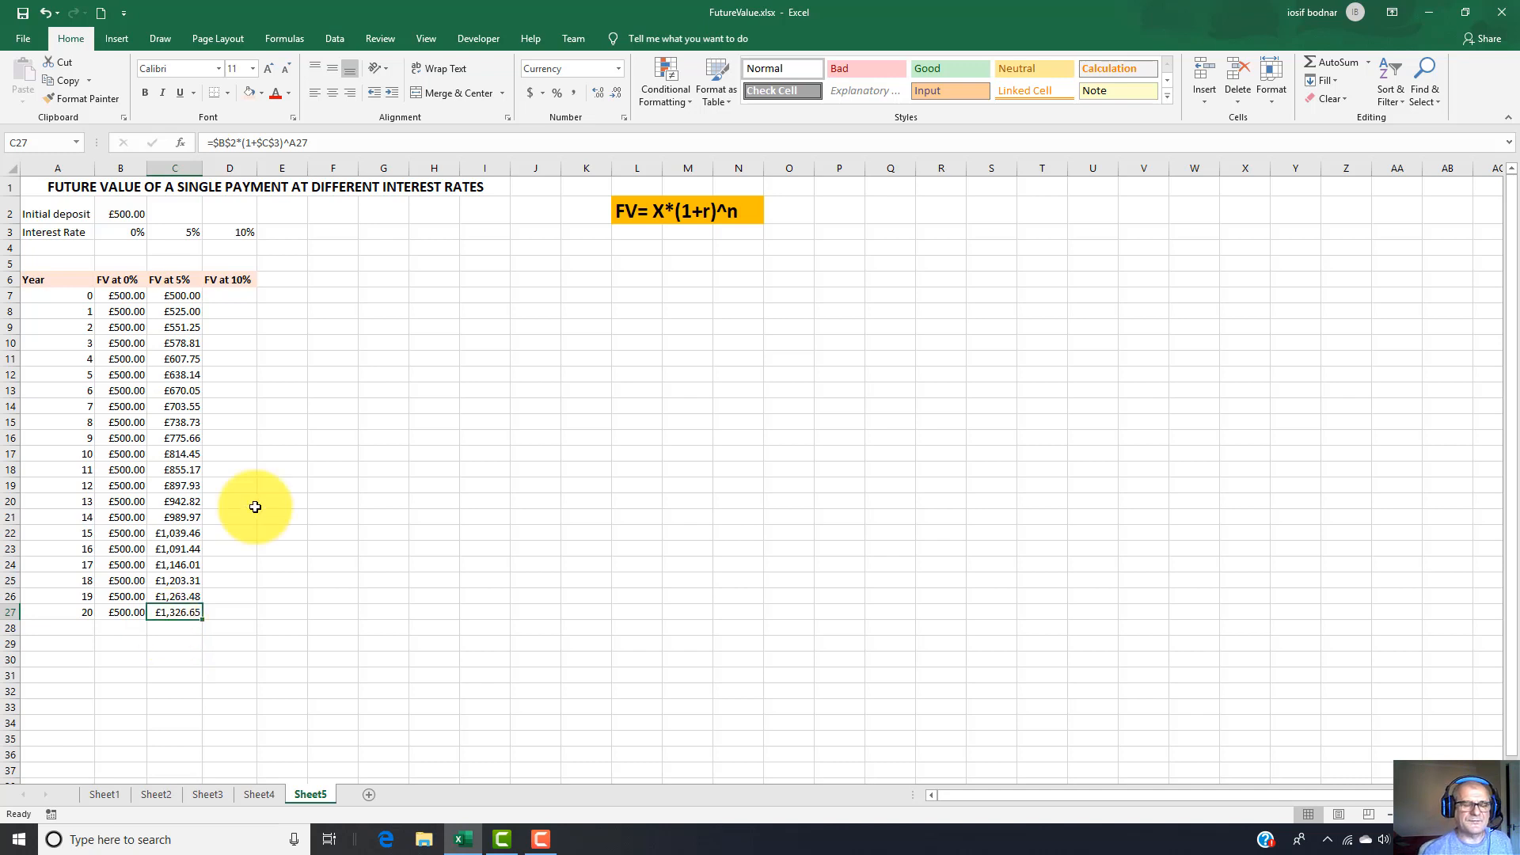
Copy the future value formula from C7 across to D7 and widen column D.
click(176, 295)
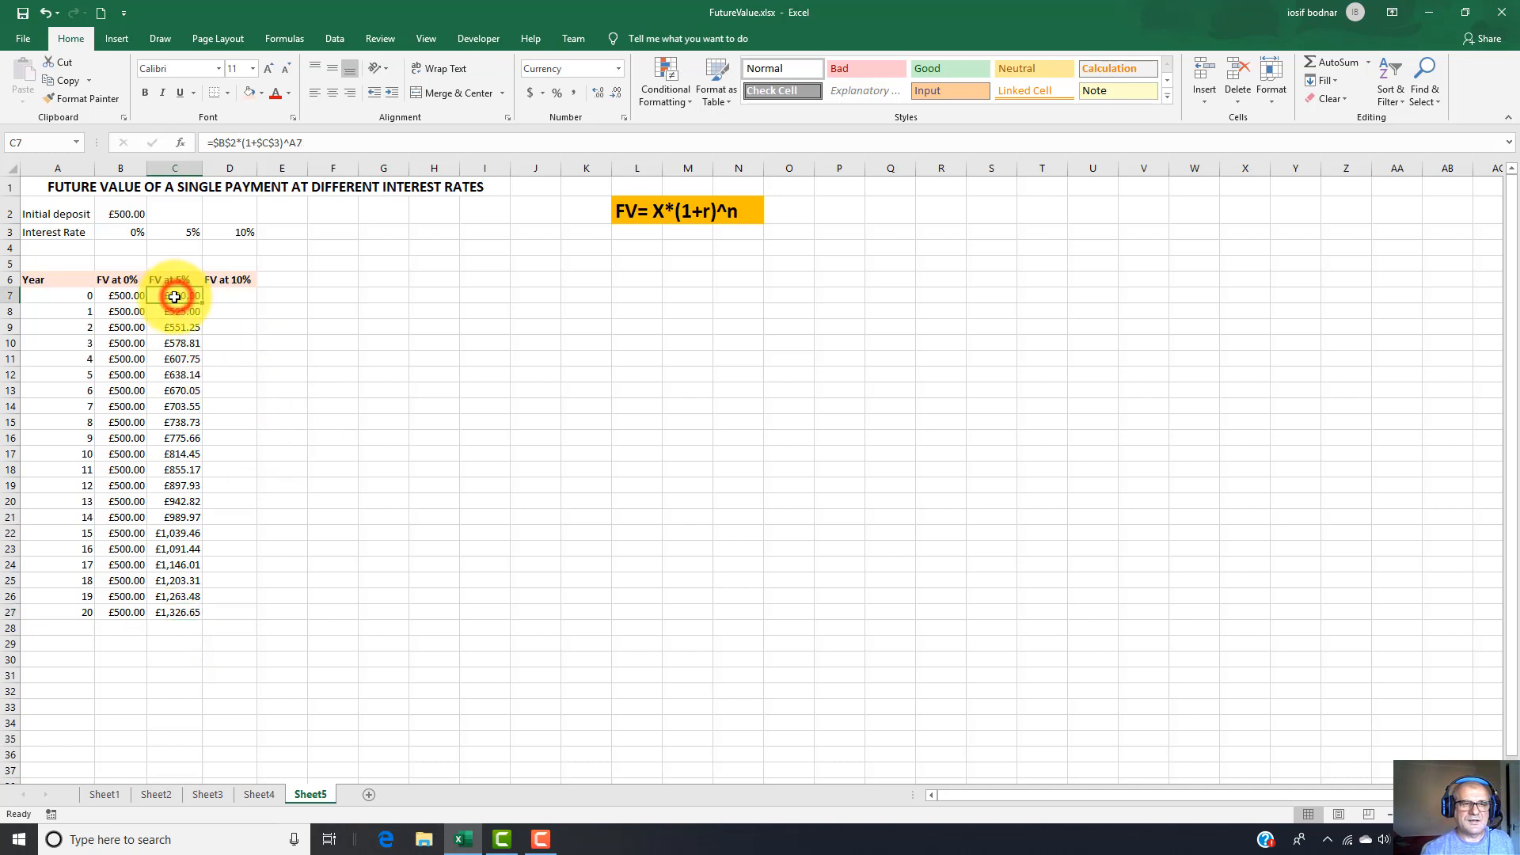
click(229, 282)
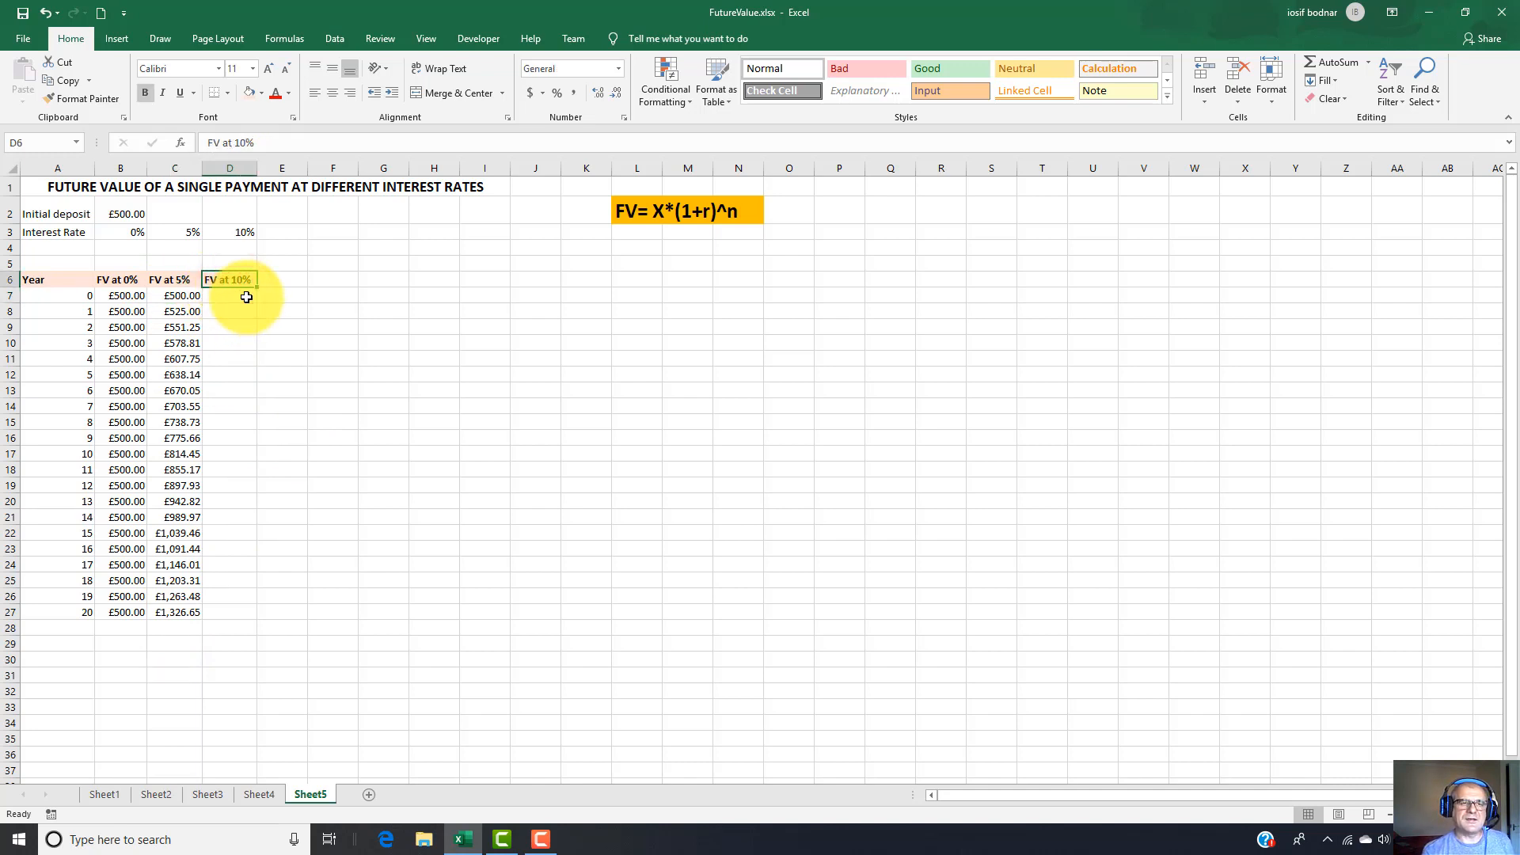
click(172, 298)
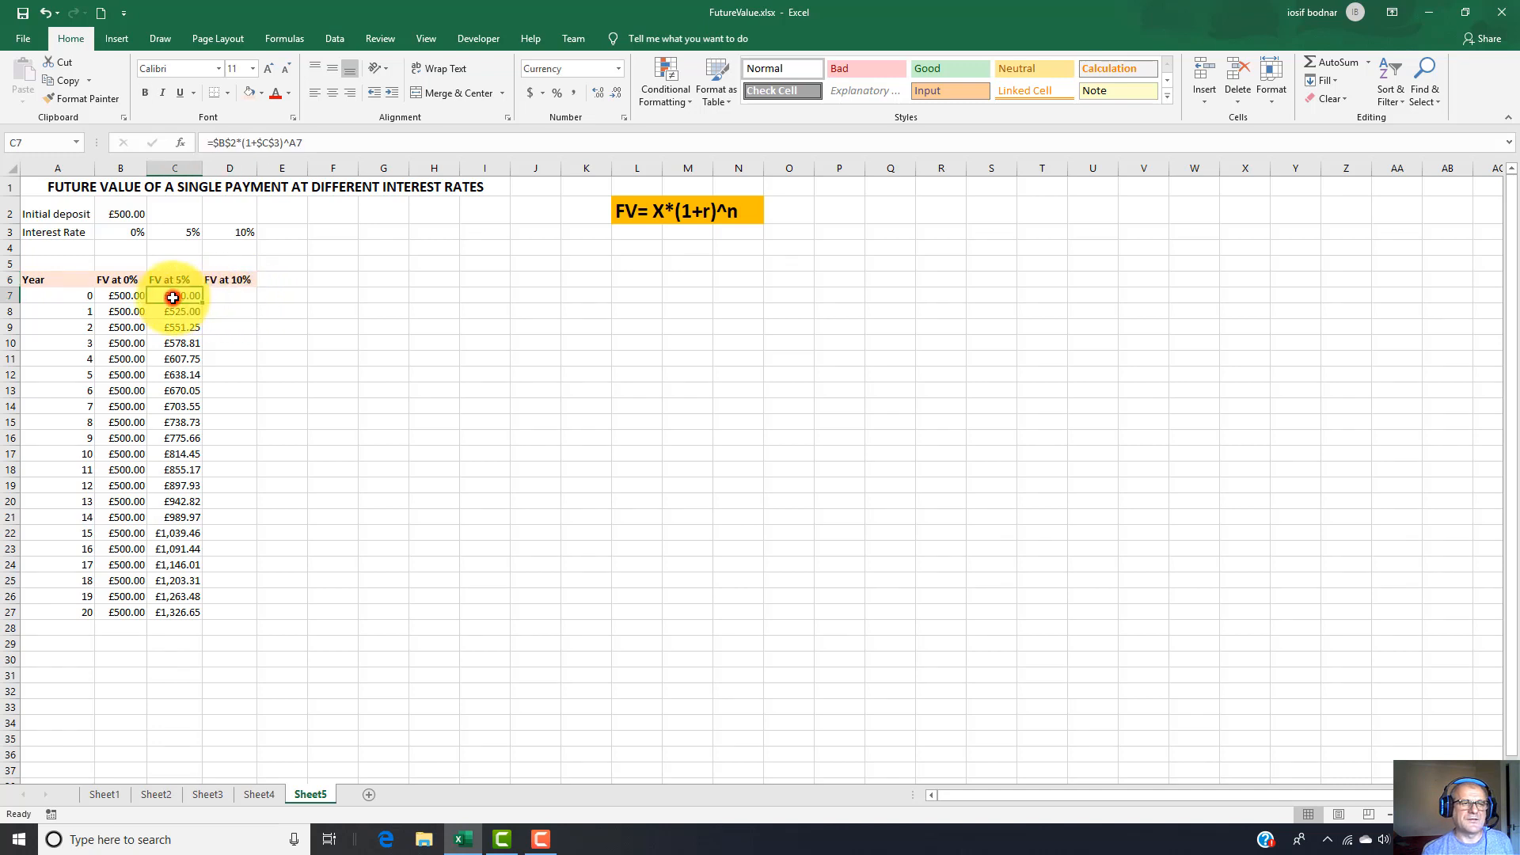
mouse_move(206, 304)
mouse_down()
mouse_move(242, 301)
mouse_move(227, 297)
mouse_up()
click(225, 297)
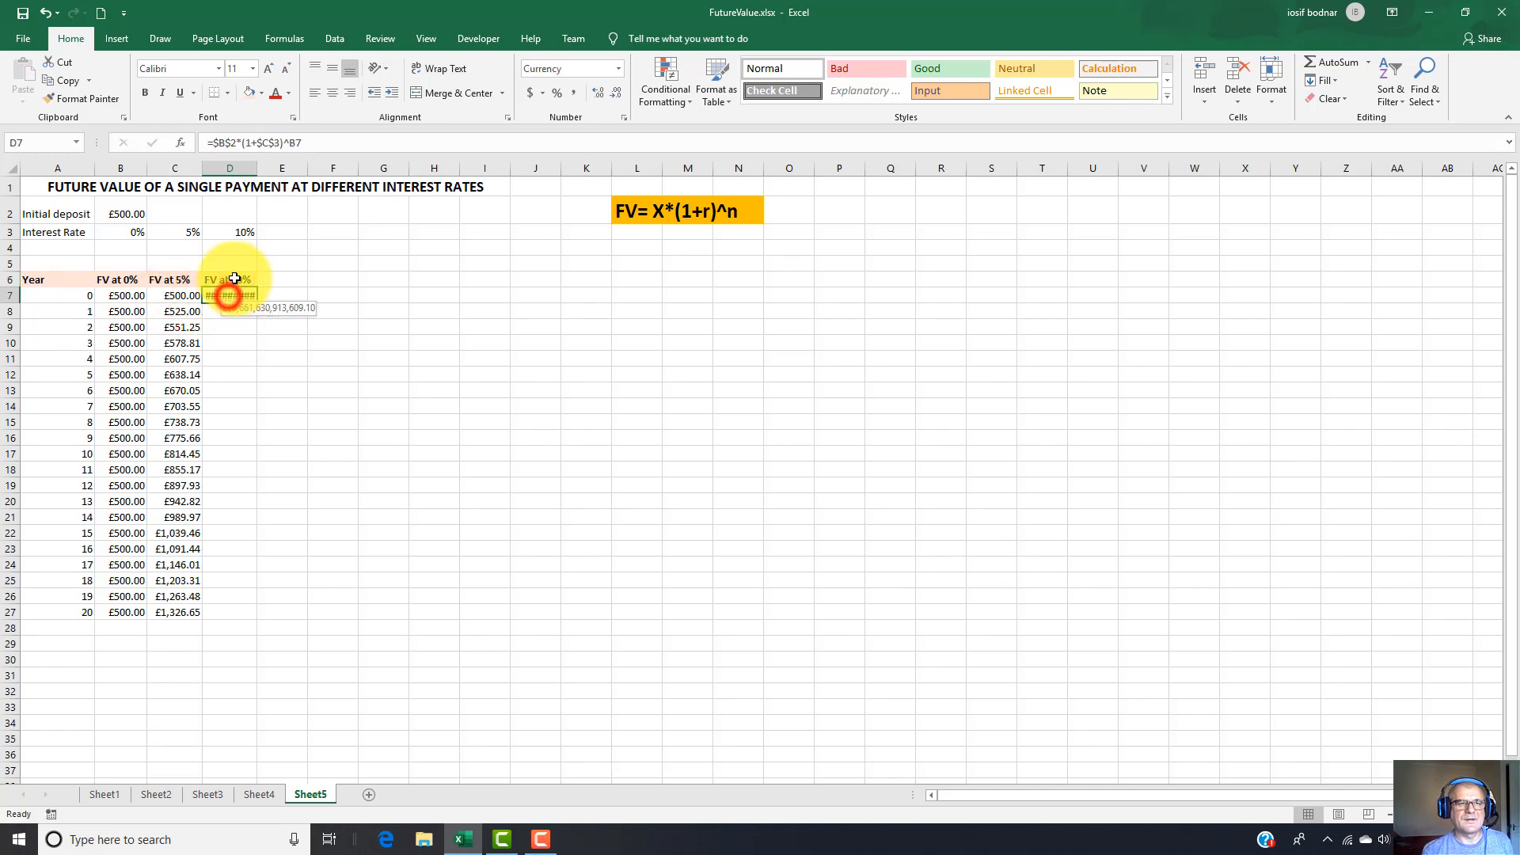
drag(256, 168, 297, 169)
Point the rate reference in D7 to D3 and the exponent to A7, giving =$B$2*(1+$D$3)^A7.
double_click(243, 295)
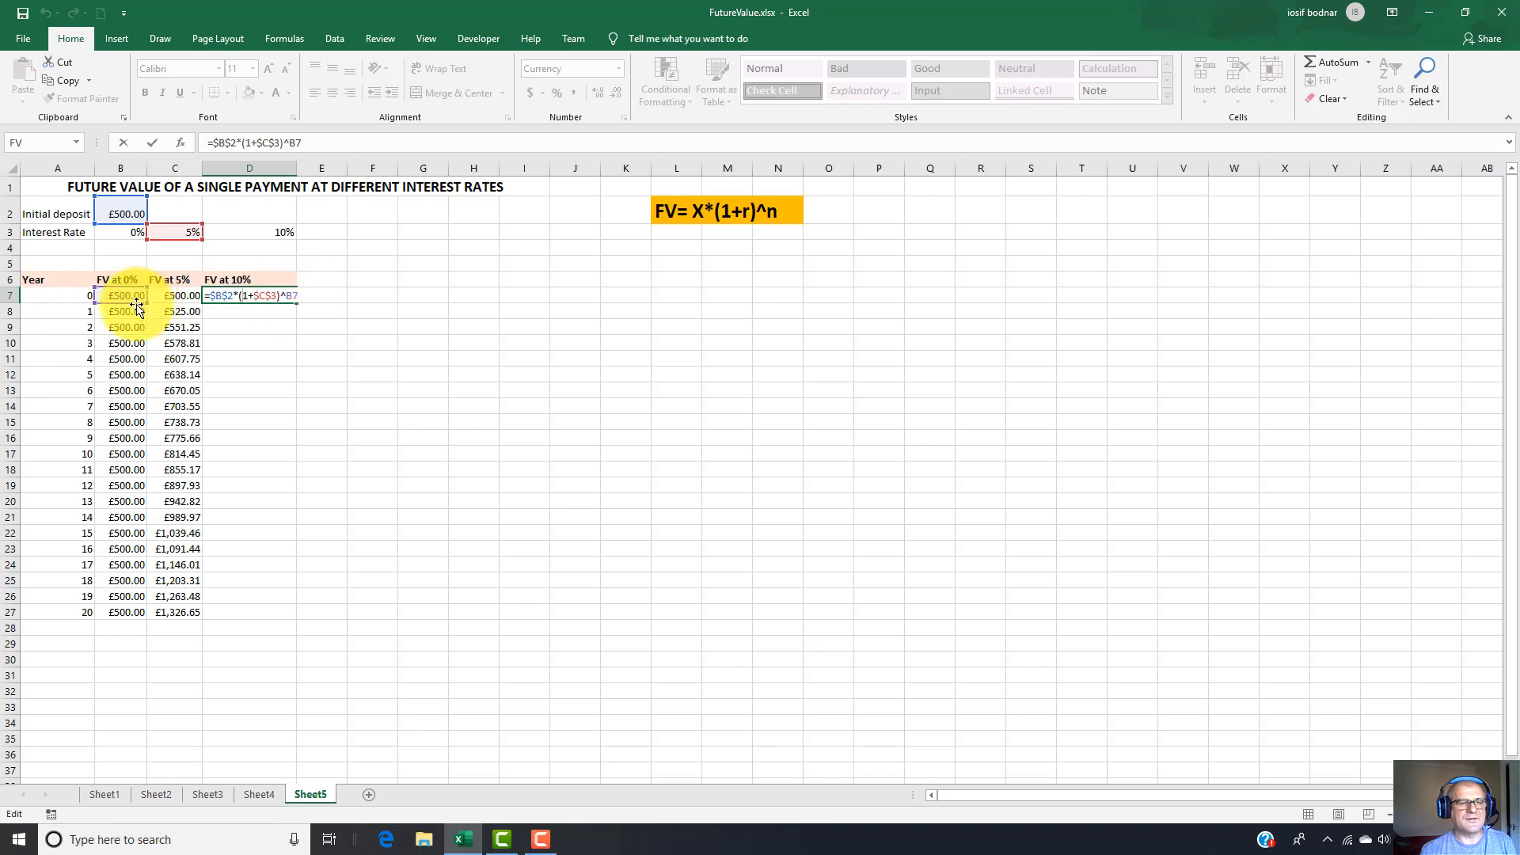
click(219, 296)
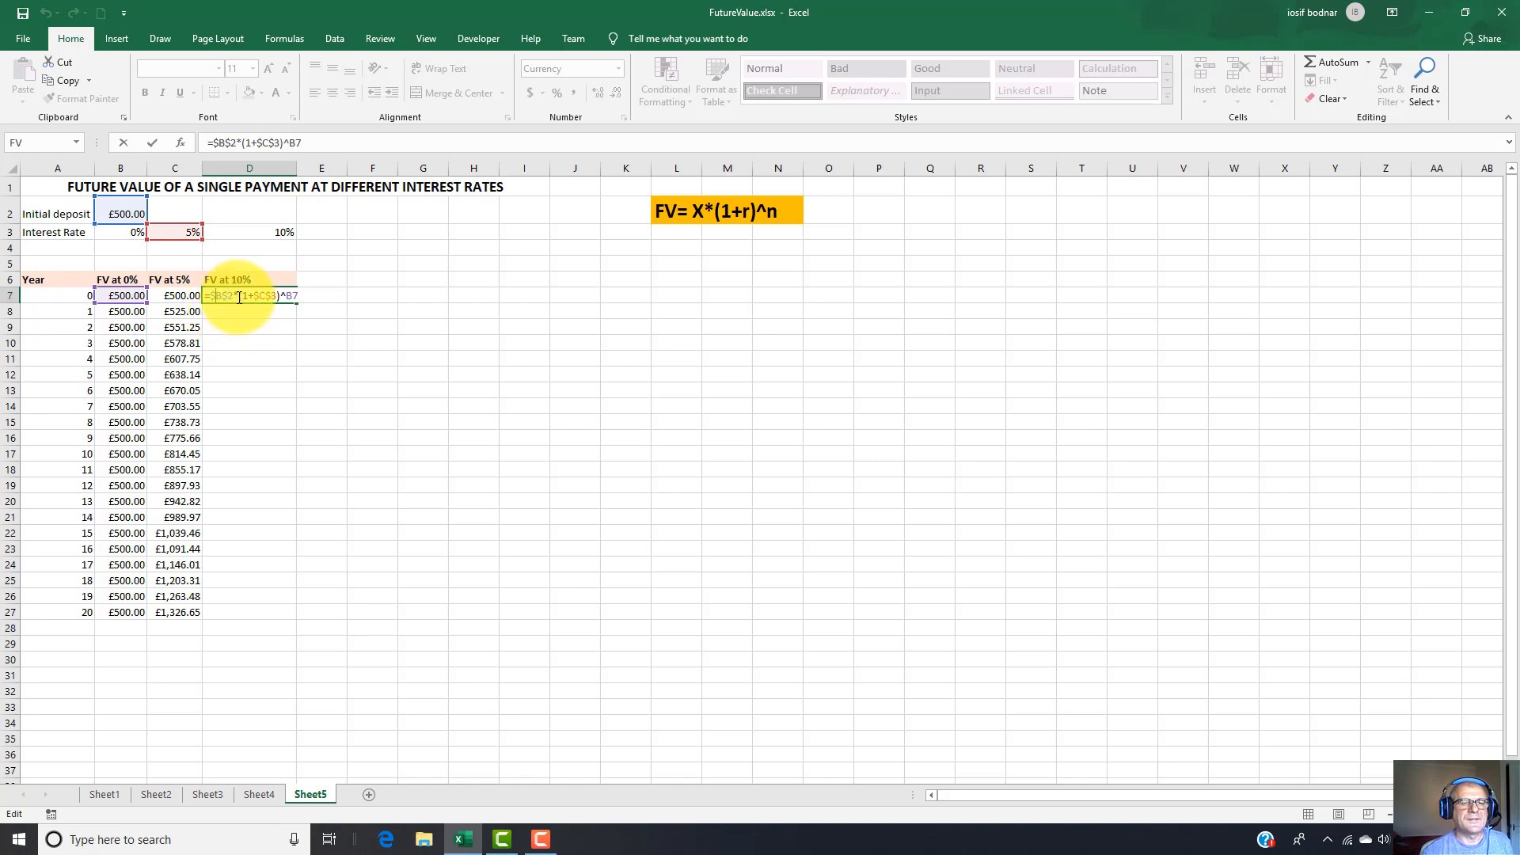
click(265, 298)
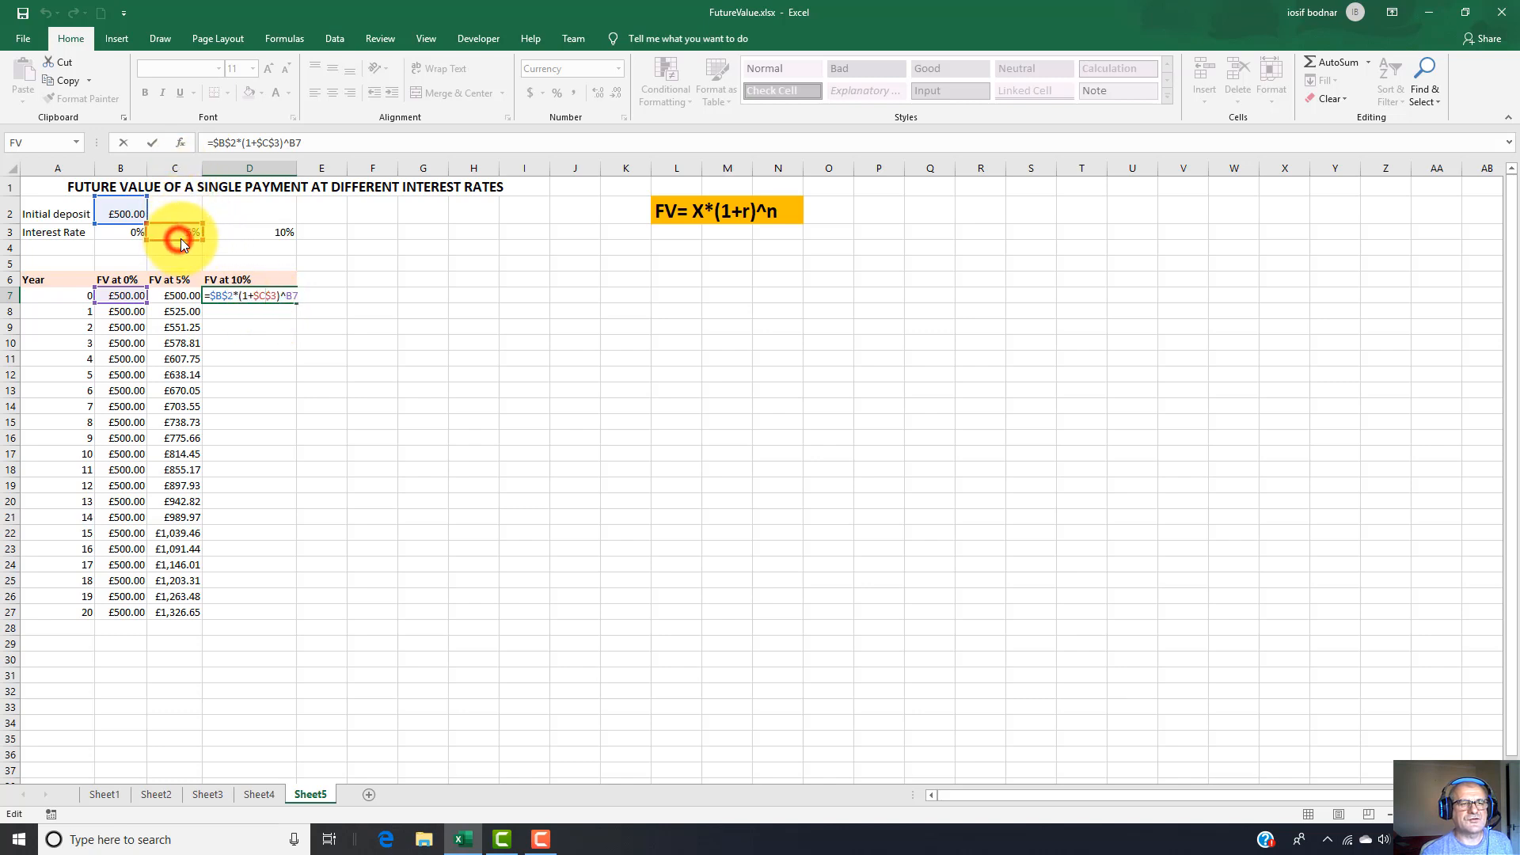
drag(182, 237, 231, 235)
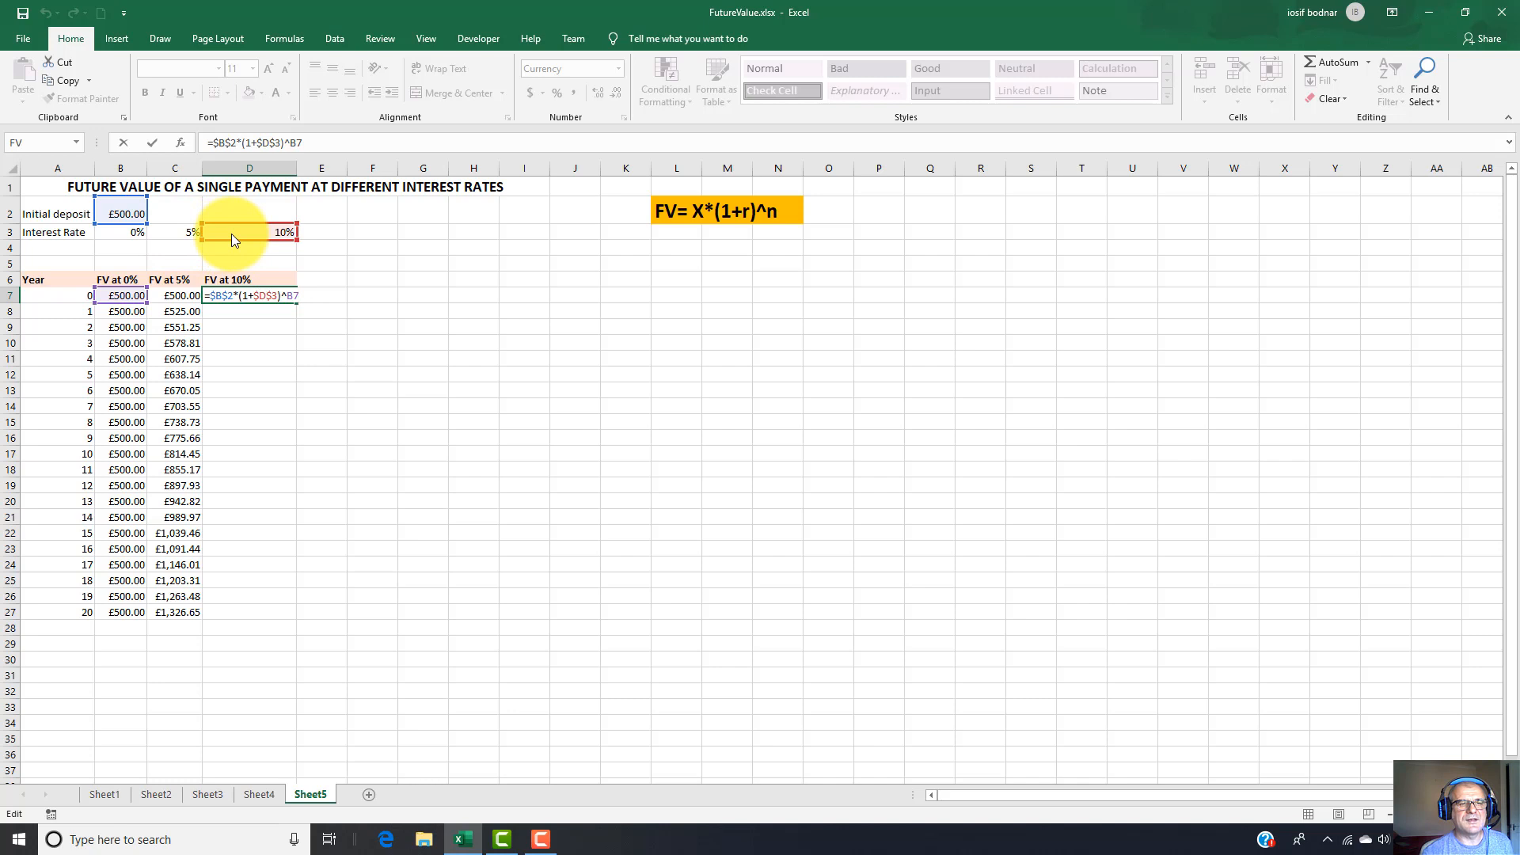
click(302, 296)
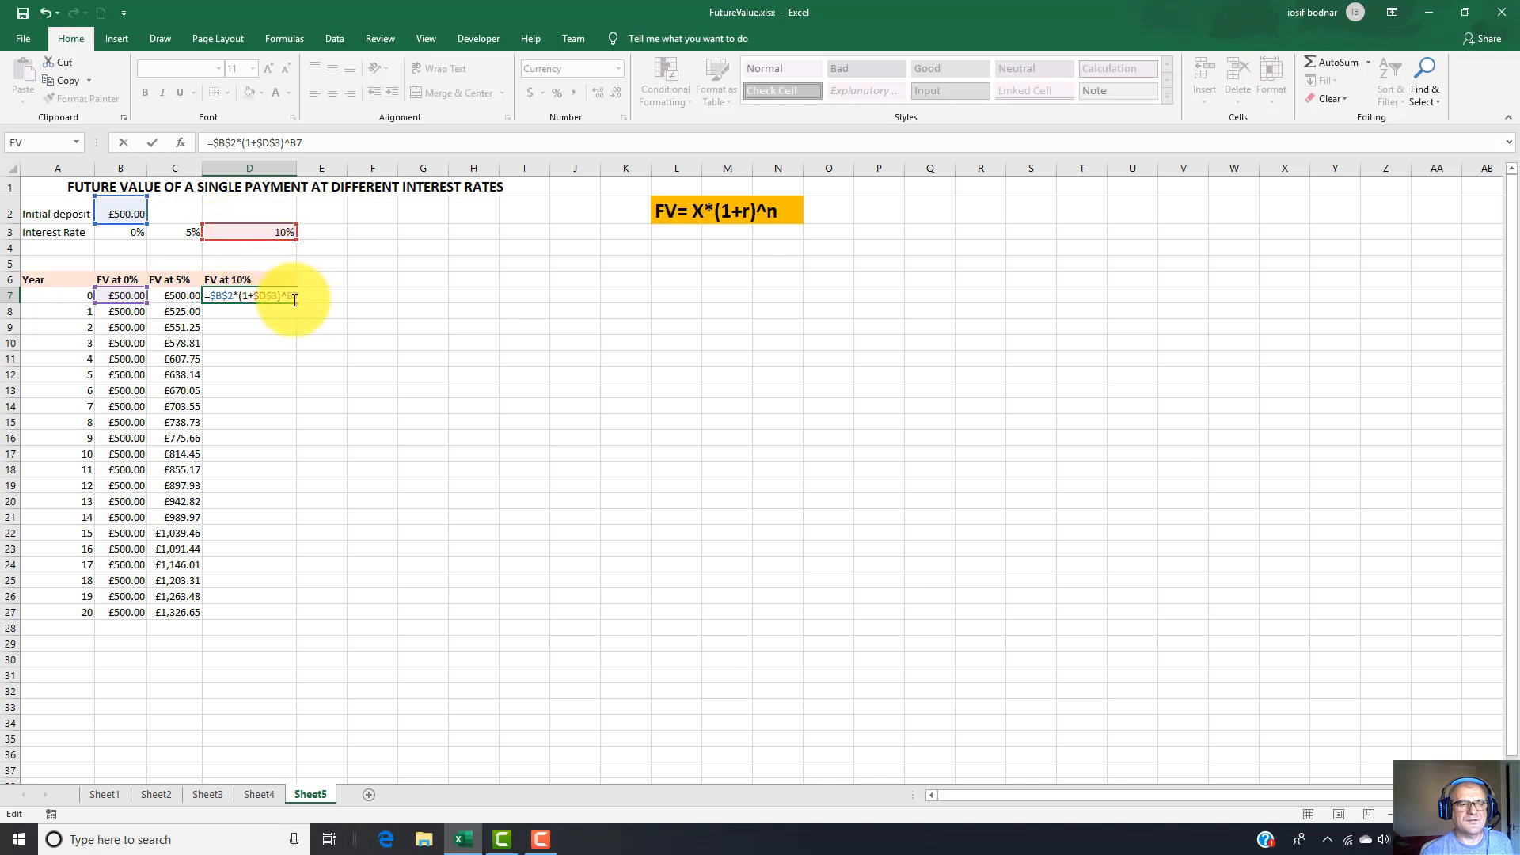
click(90, 300)
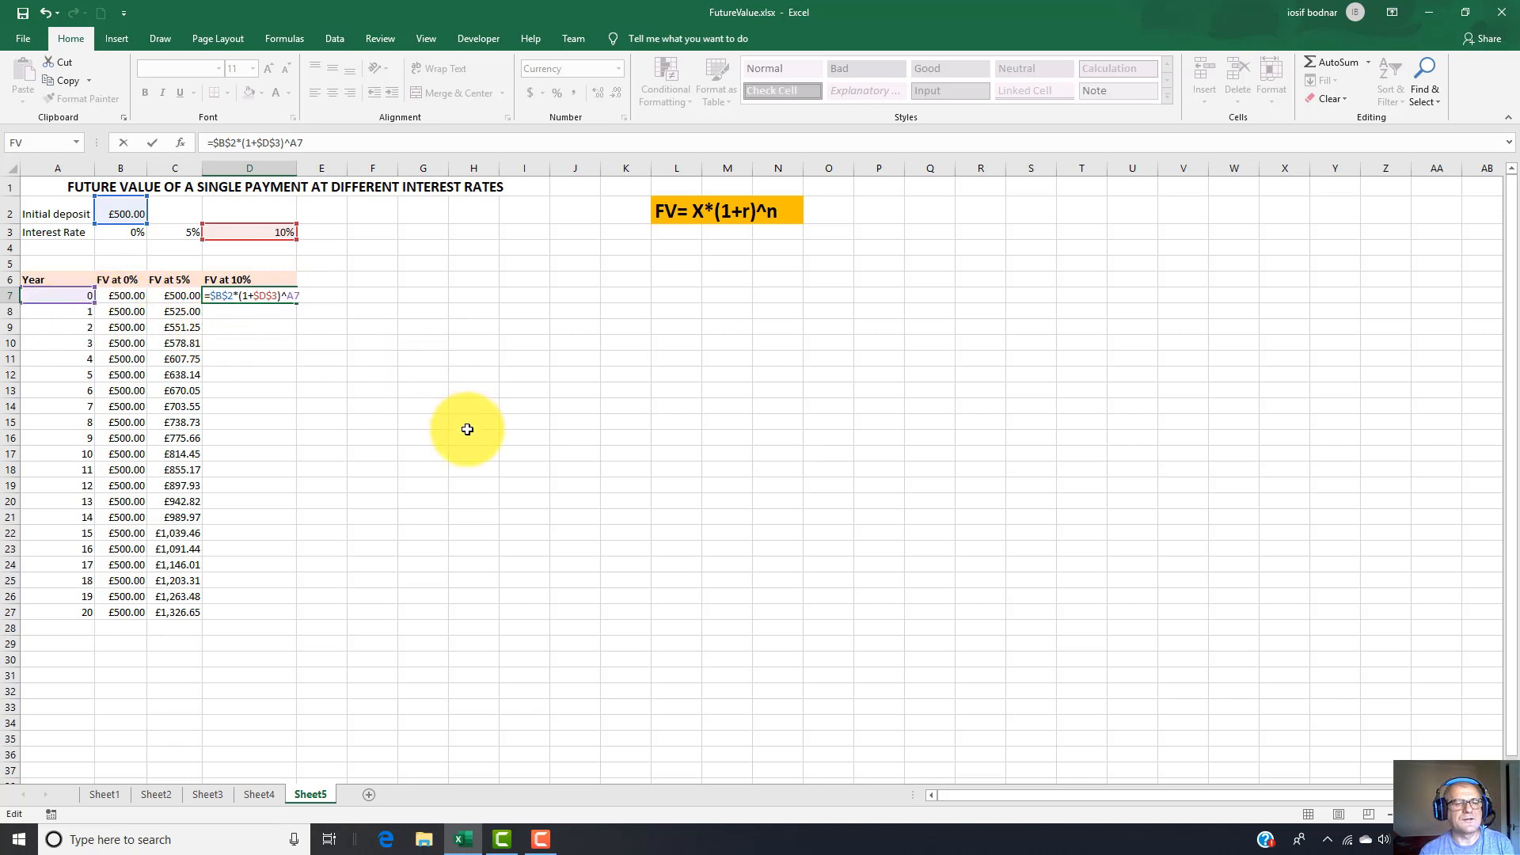
key(Return)
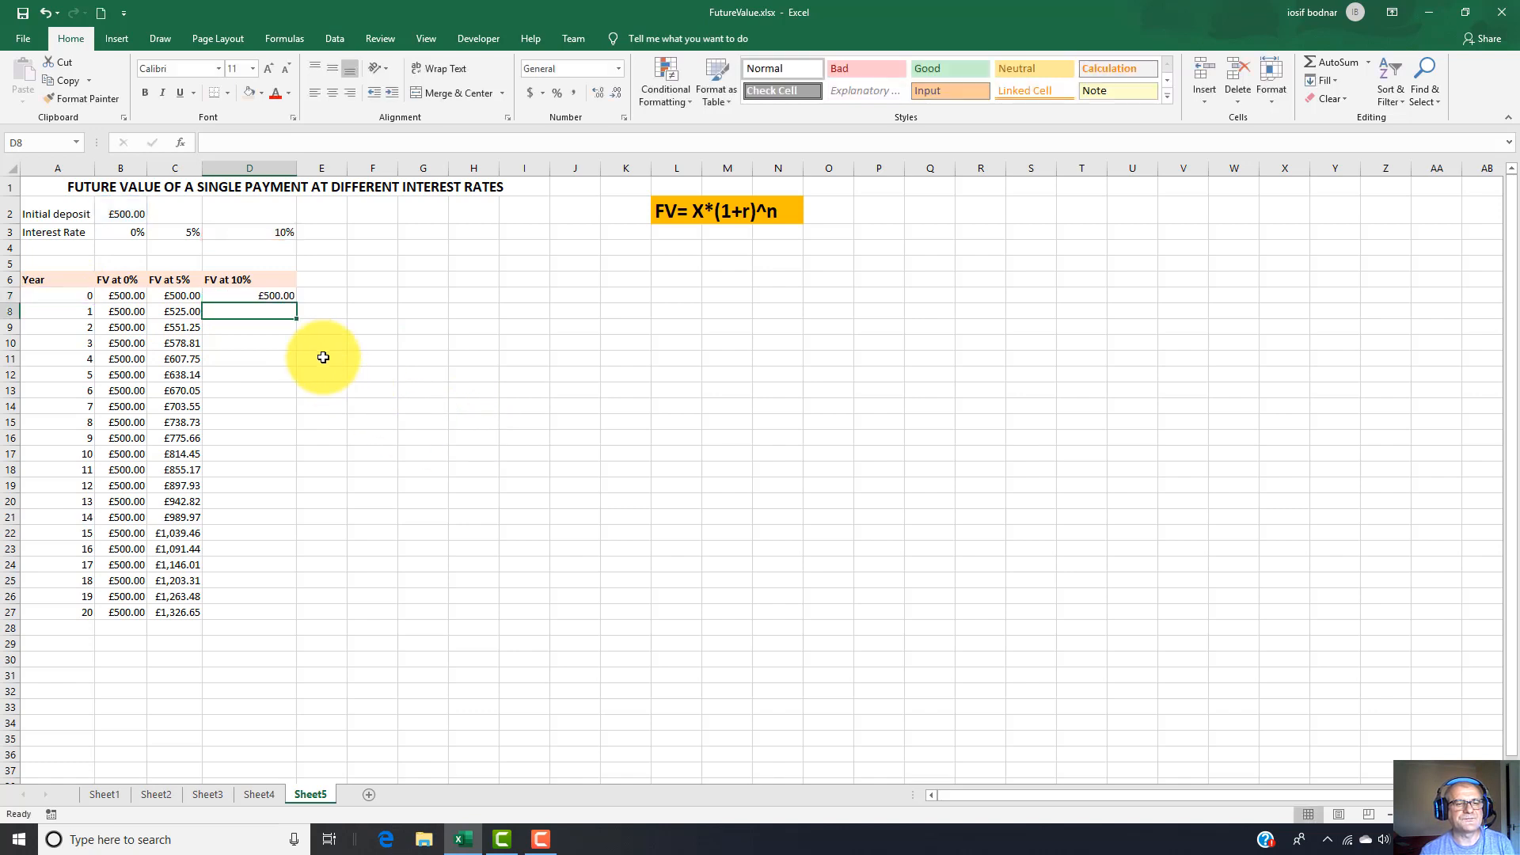
Narrow column D and fill the 10% future value formula from D7 down to D27.
click(255, 297)
drag(297, 167, 264, 172)
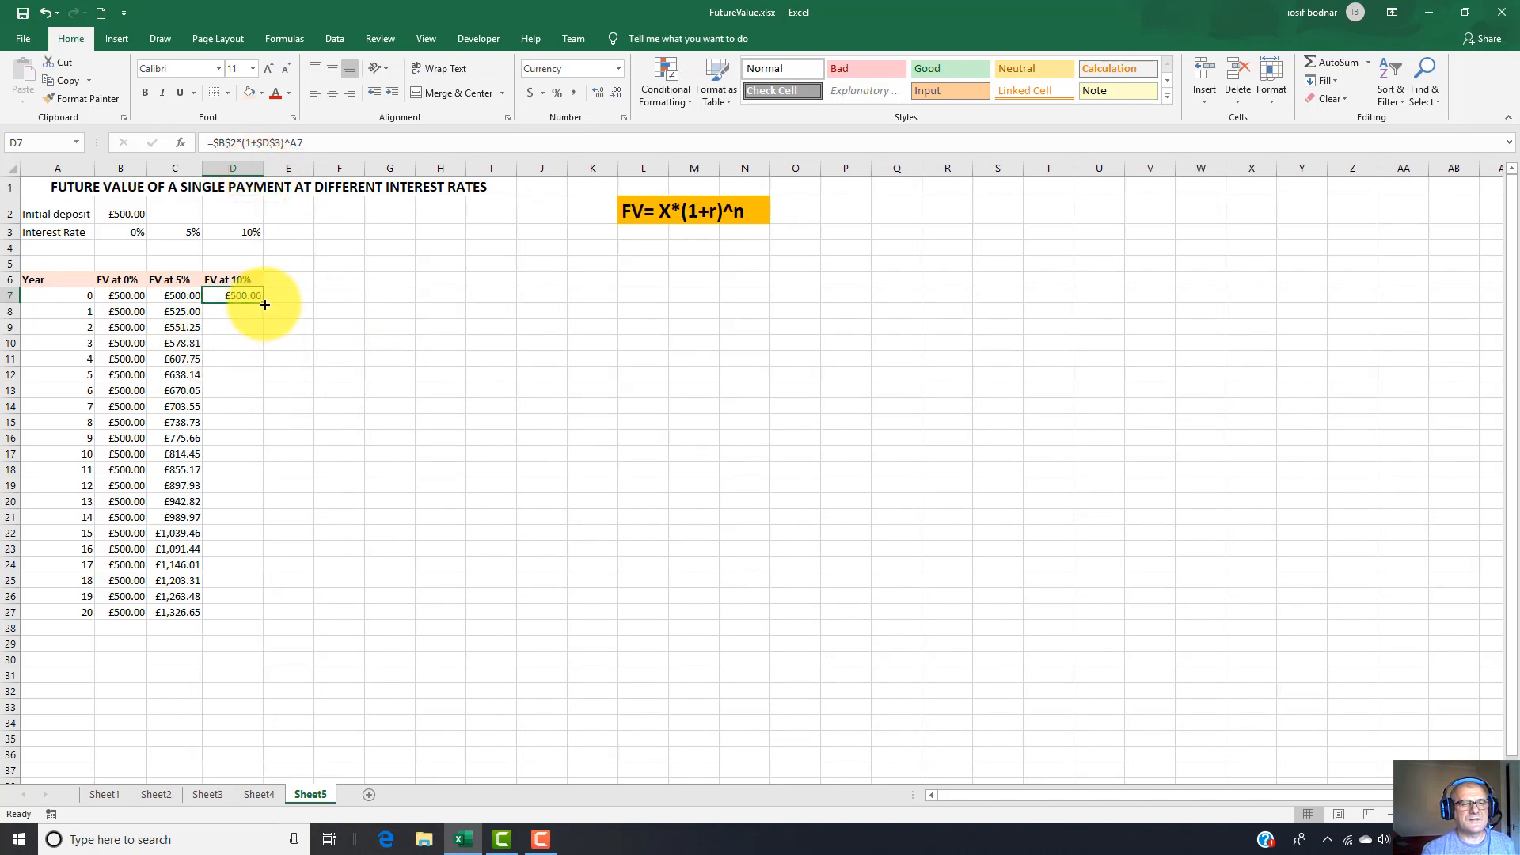
drag(264, 304, 255, 616)
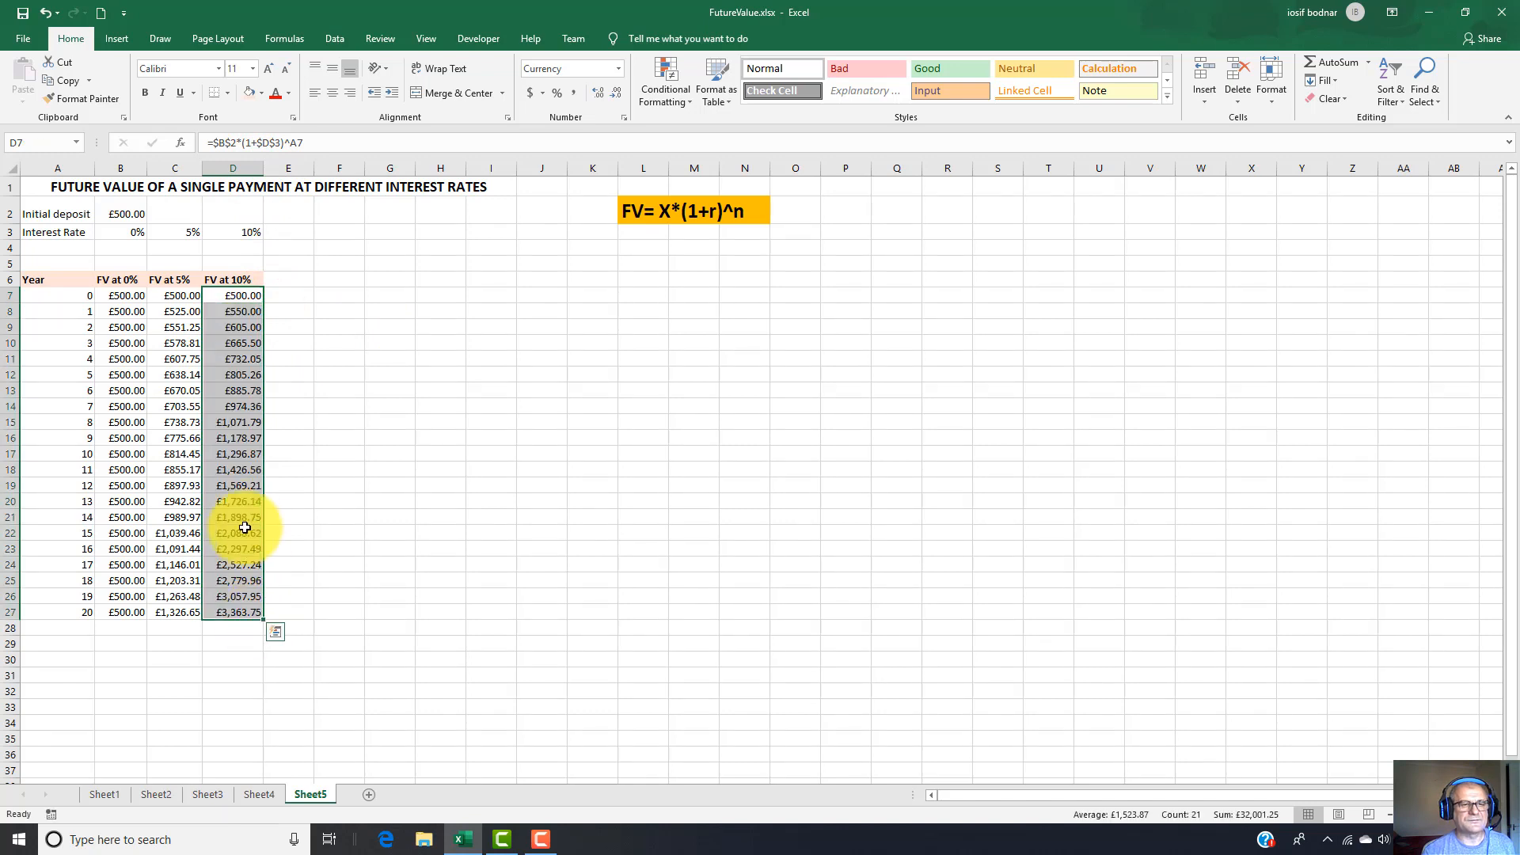
Examine the filled 10% formulas in D8 to D12 and D27 against the deposit in B2 and the rate in D3.
click(234, 312)
click(237, 329)
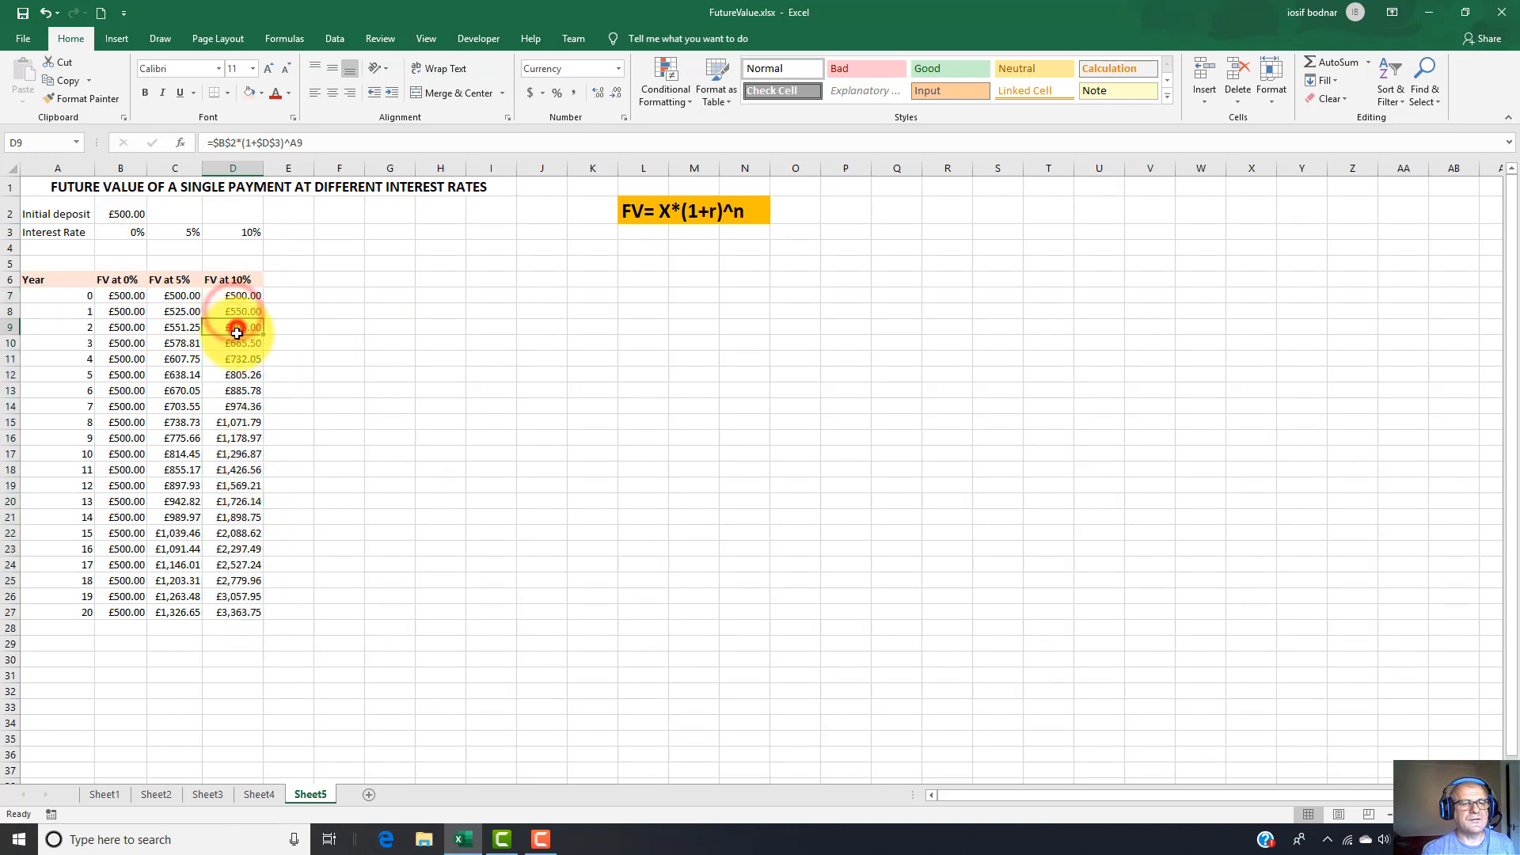
click(240, 347)
click(243, 375)
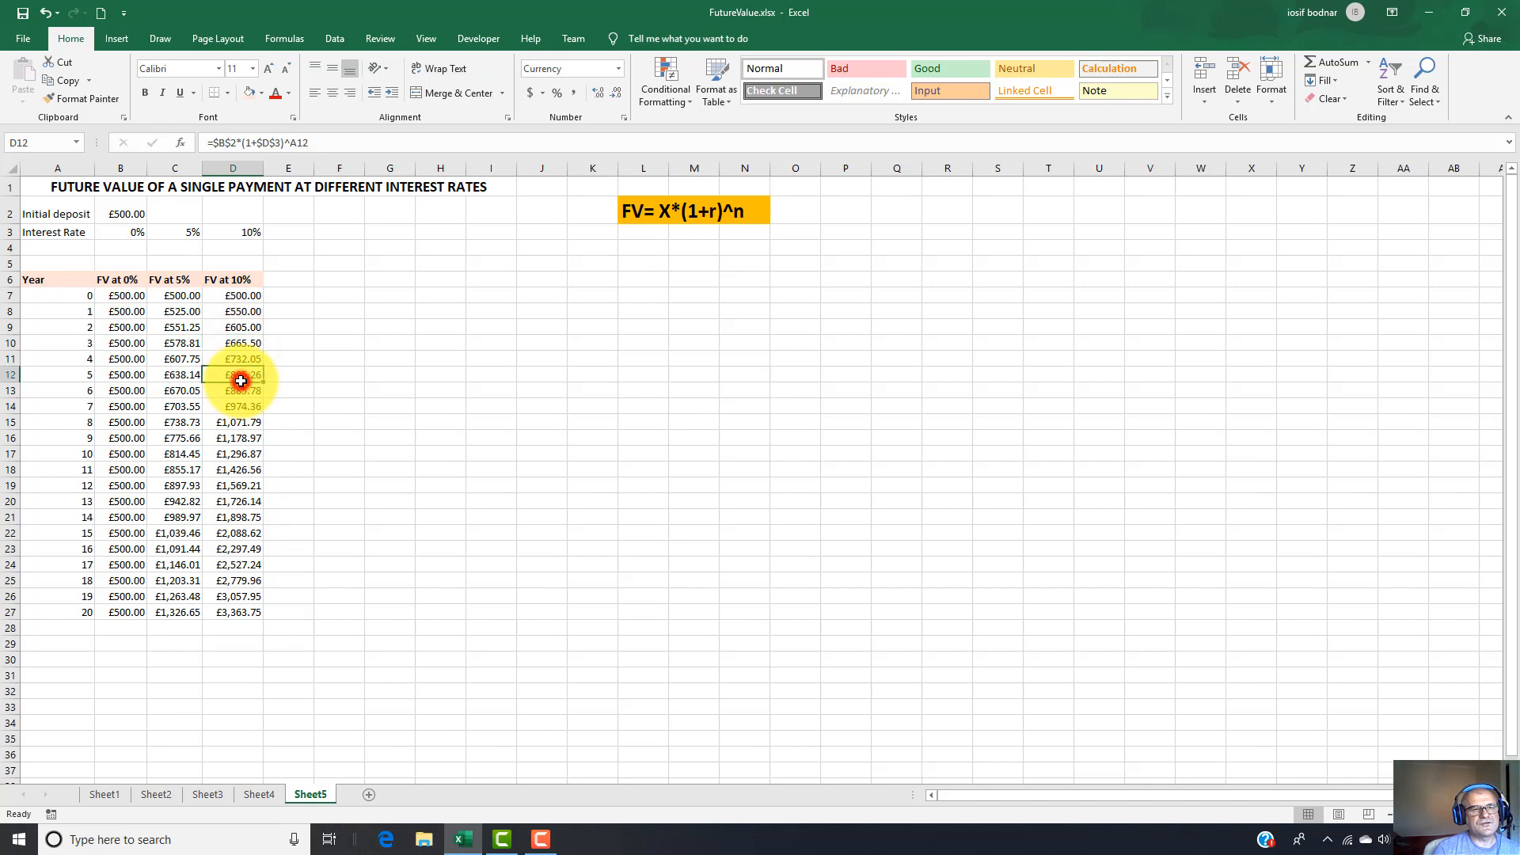
click(121, 212)
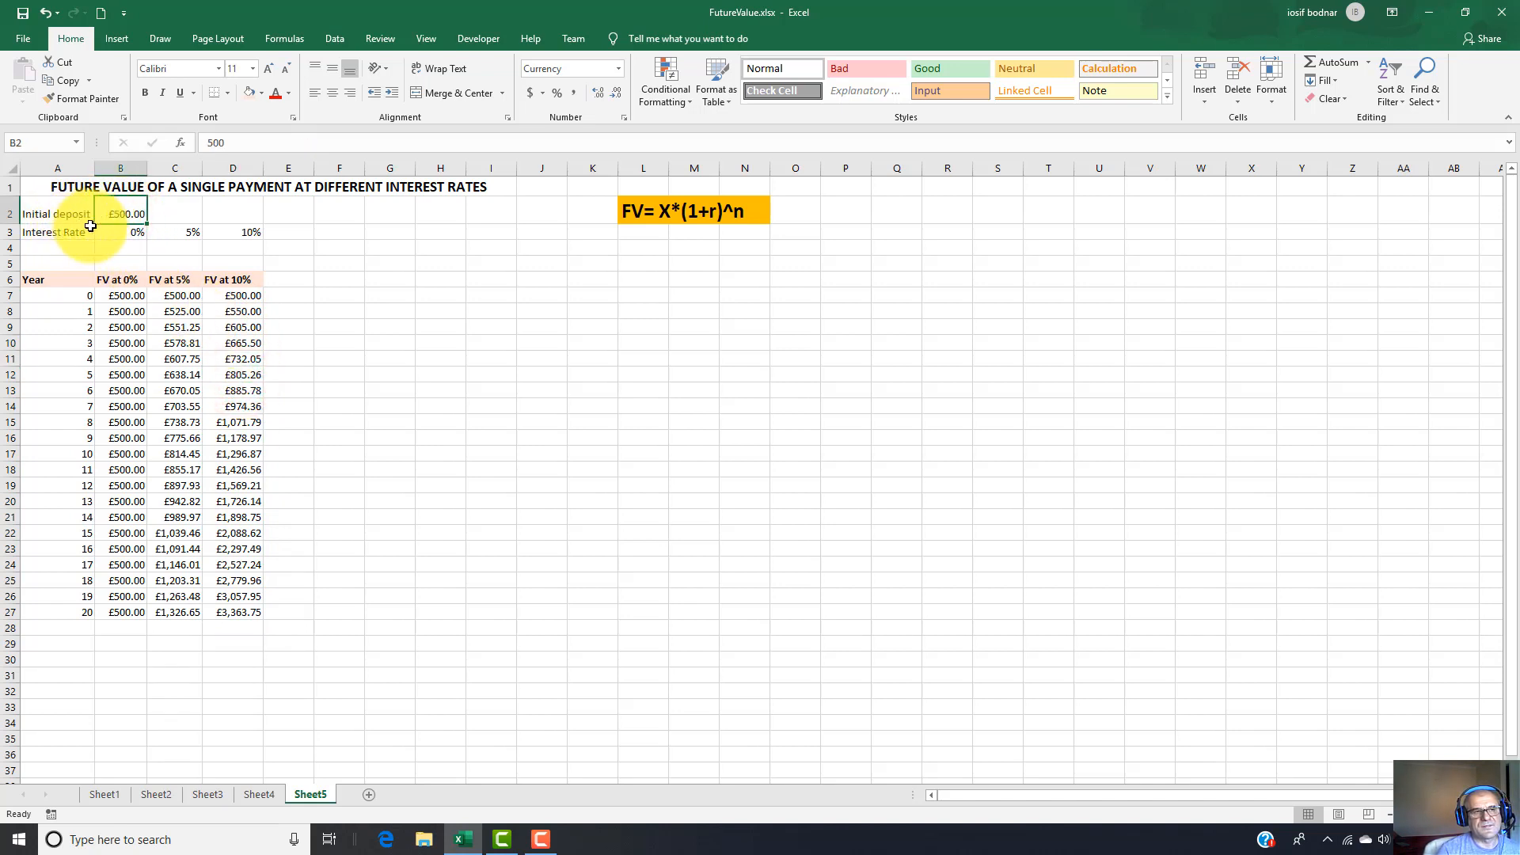
click(243, 233)
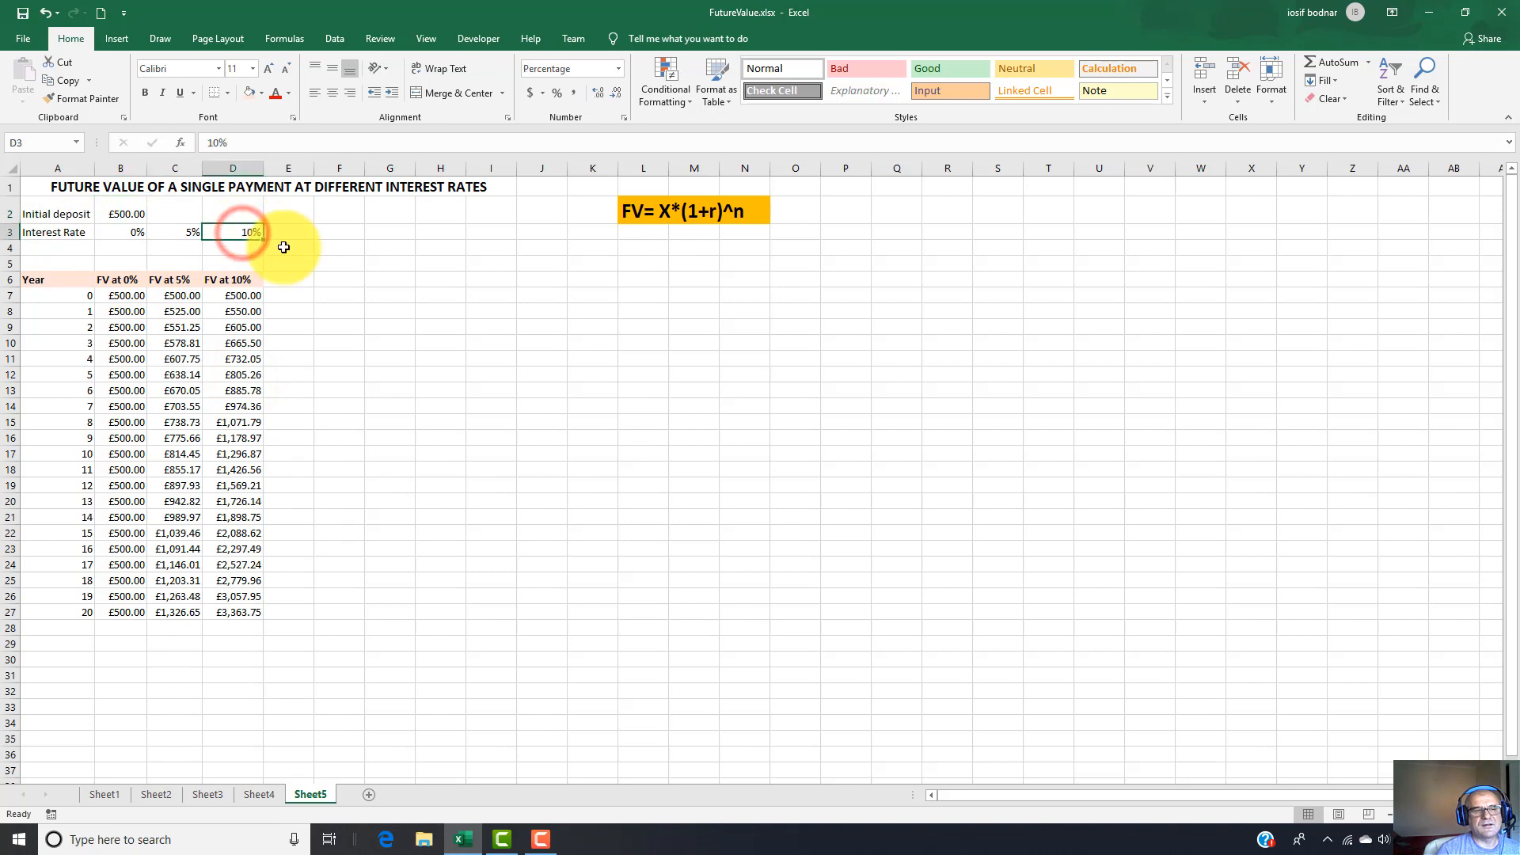
click(245, 360)
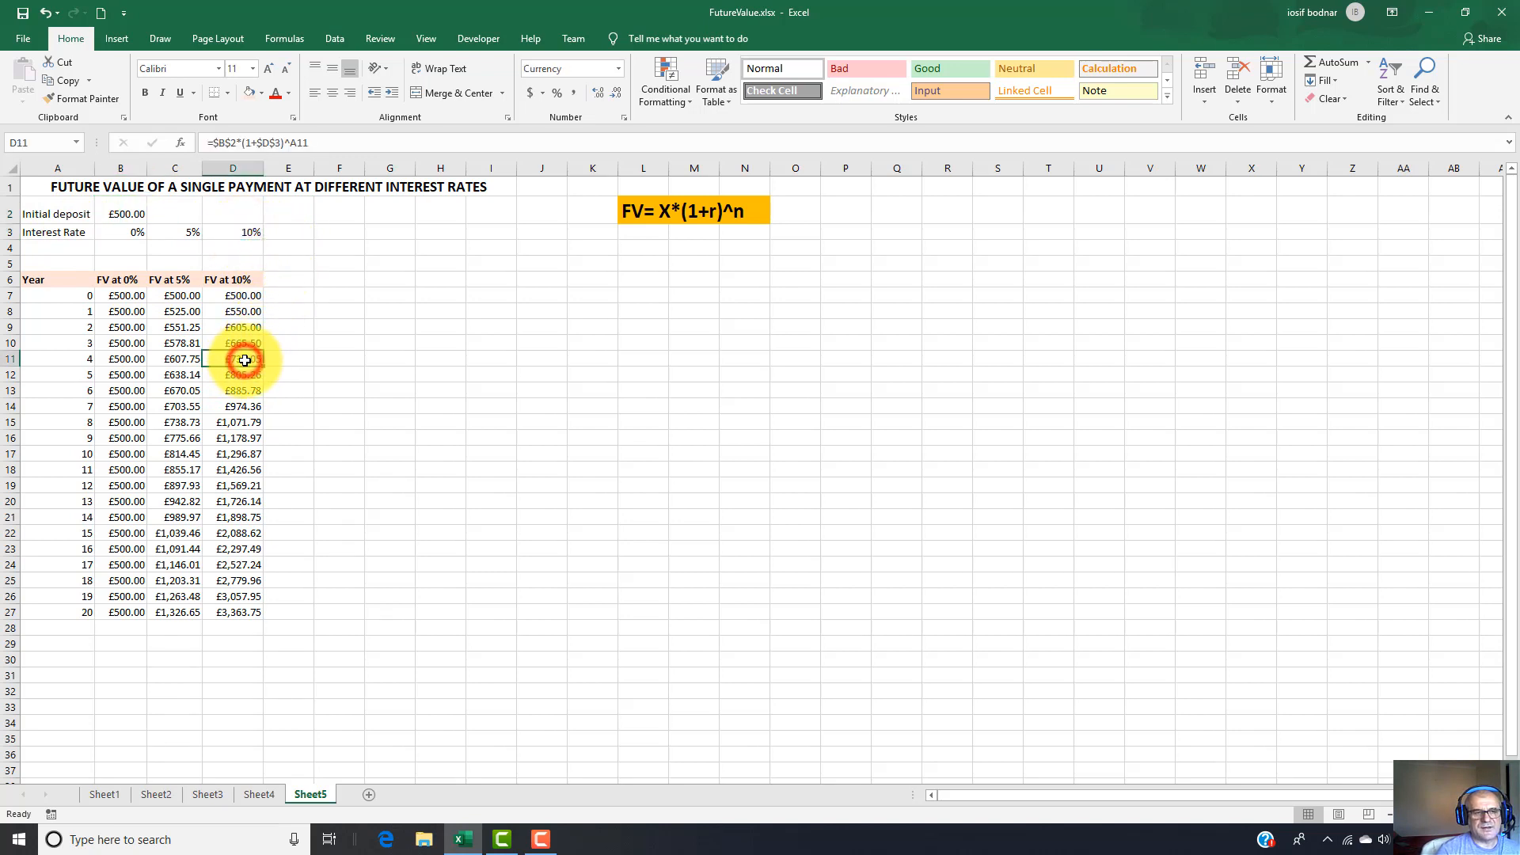
click(247, 615)
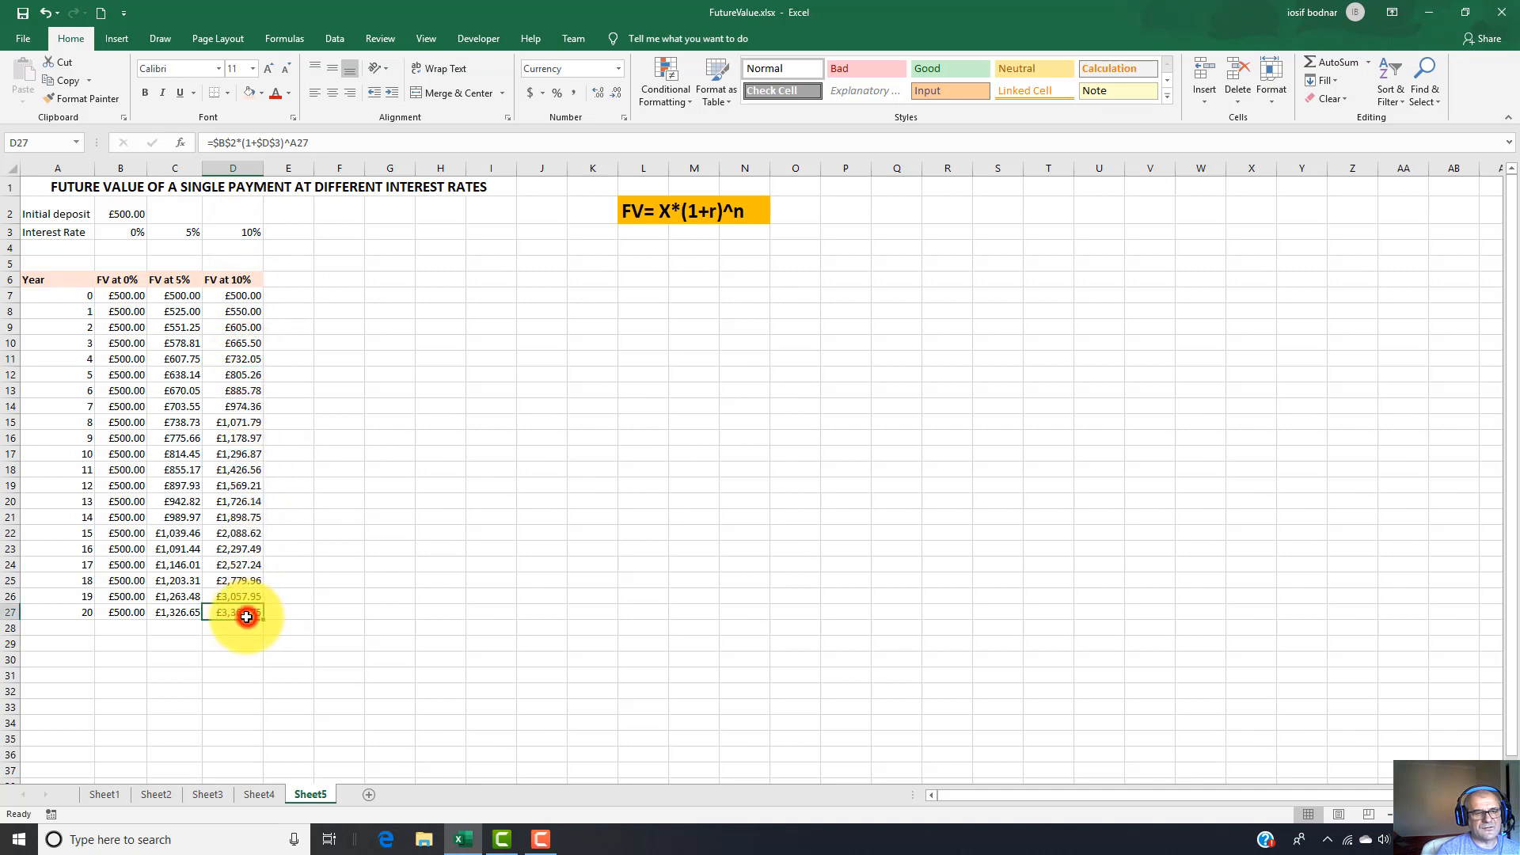
click(123, 212)
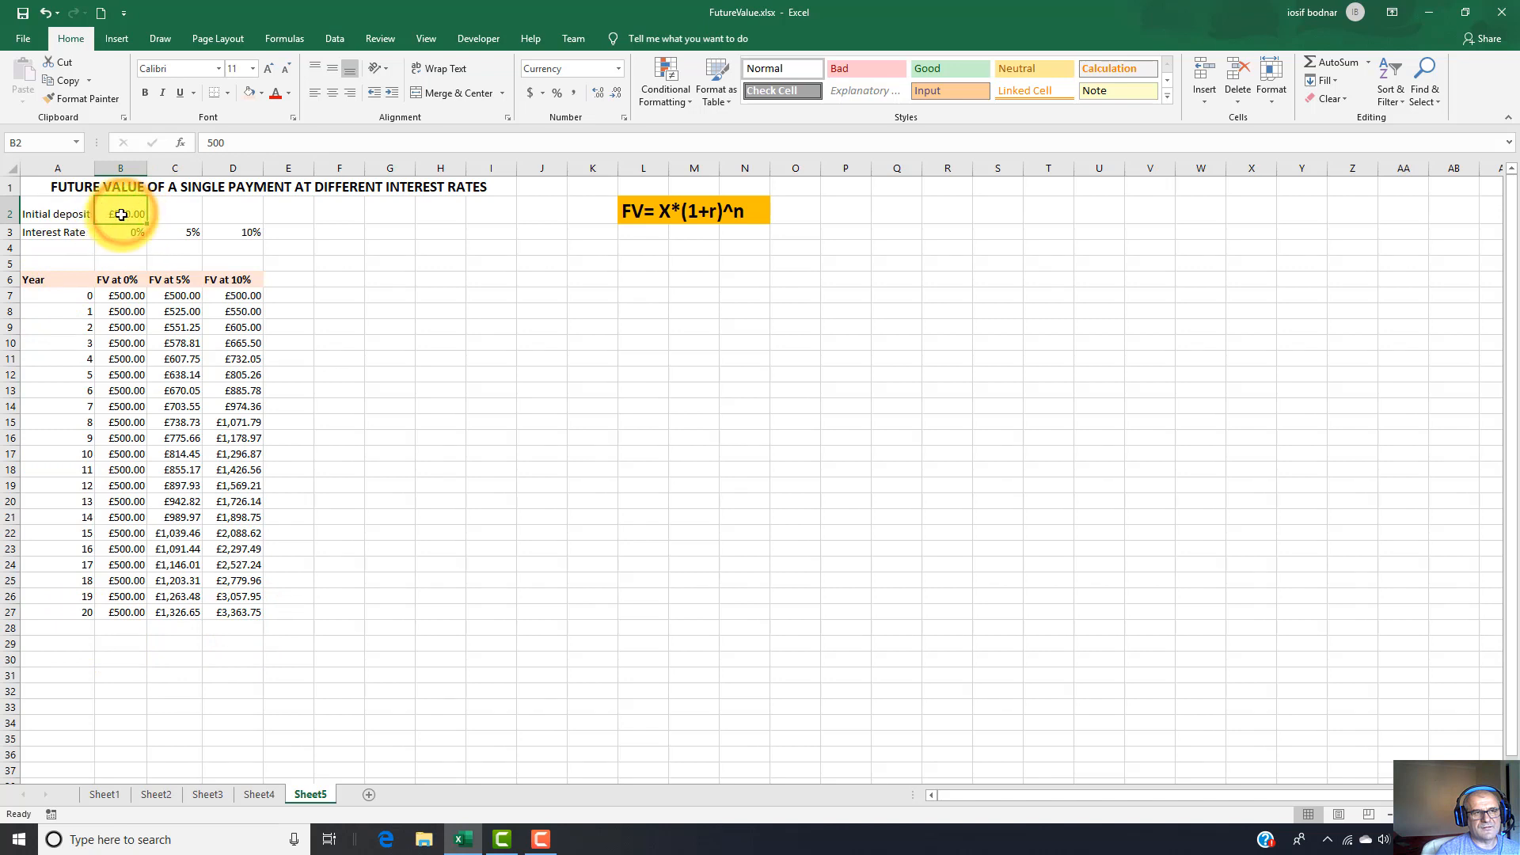
click(239, 613)
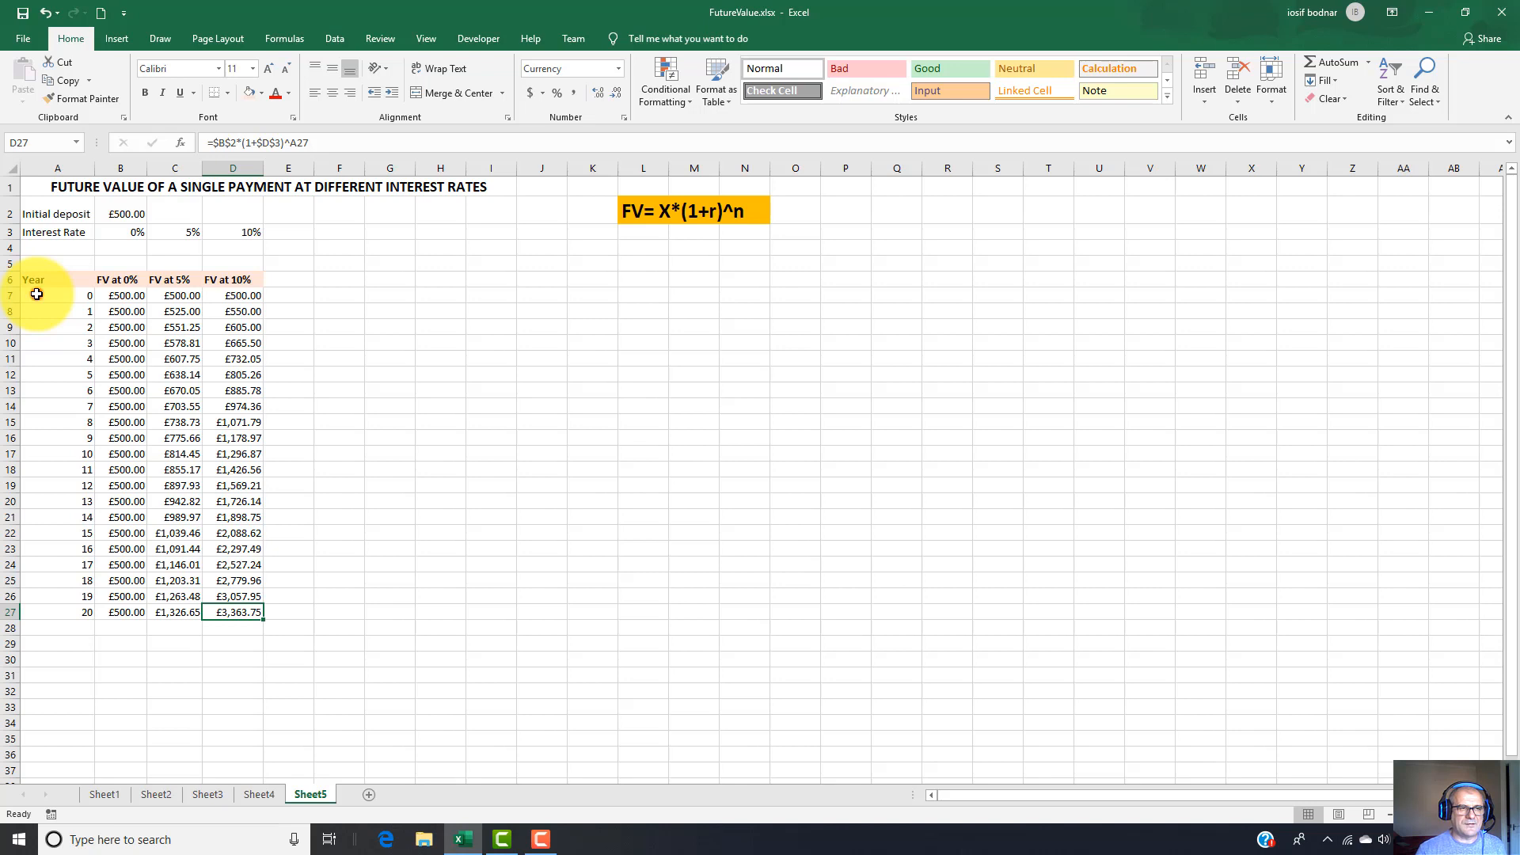
Insert an X Y scatter chart with markers only from the year and future value data in A7:D27.
drag(37, 294, 248, 609)
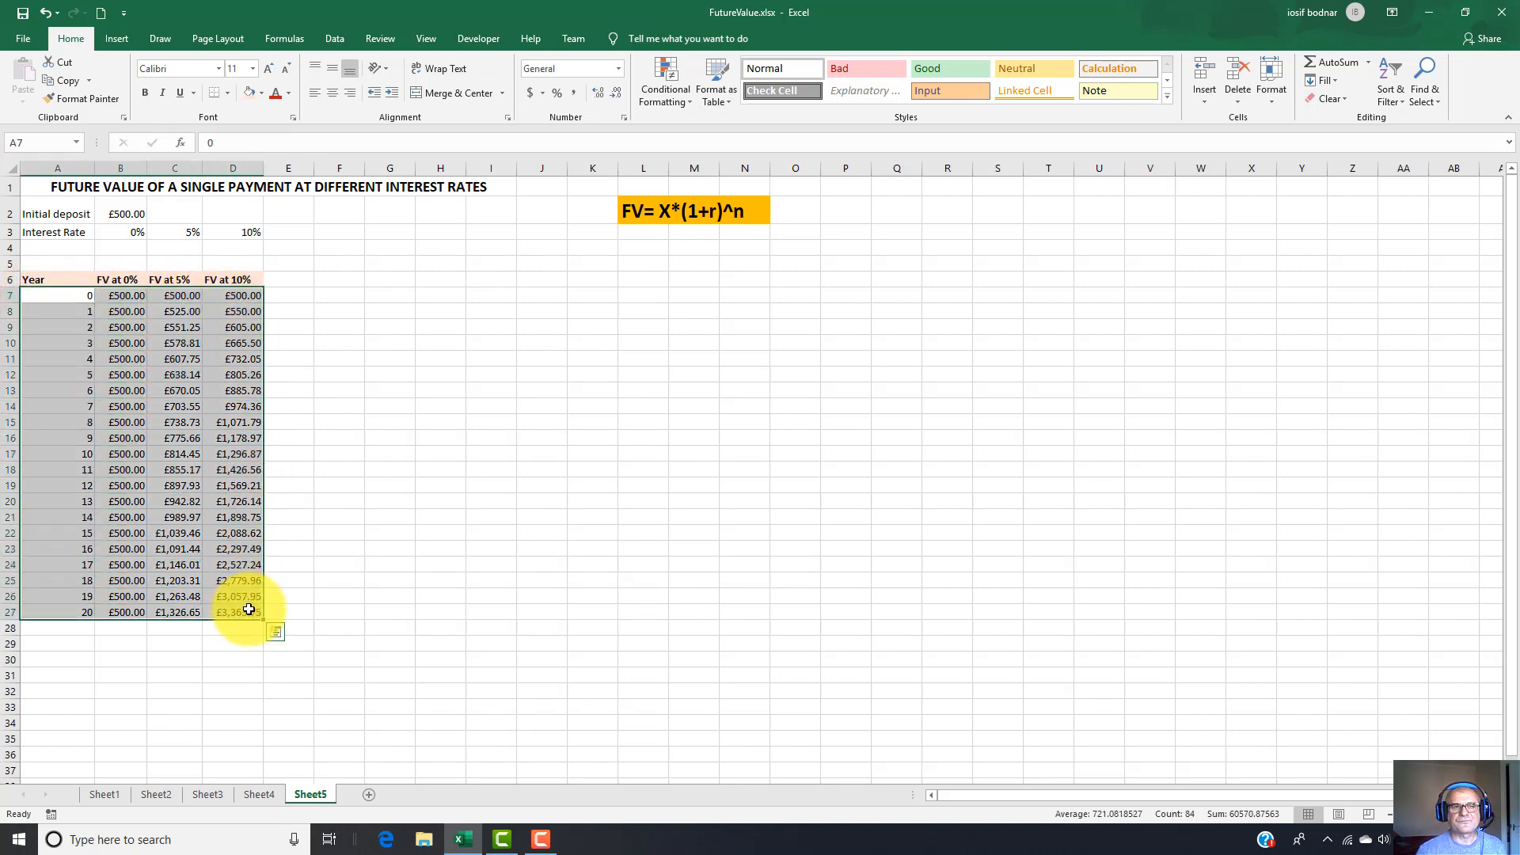
click(119, 38)
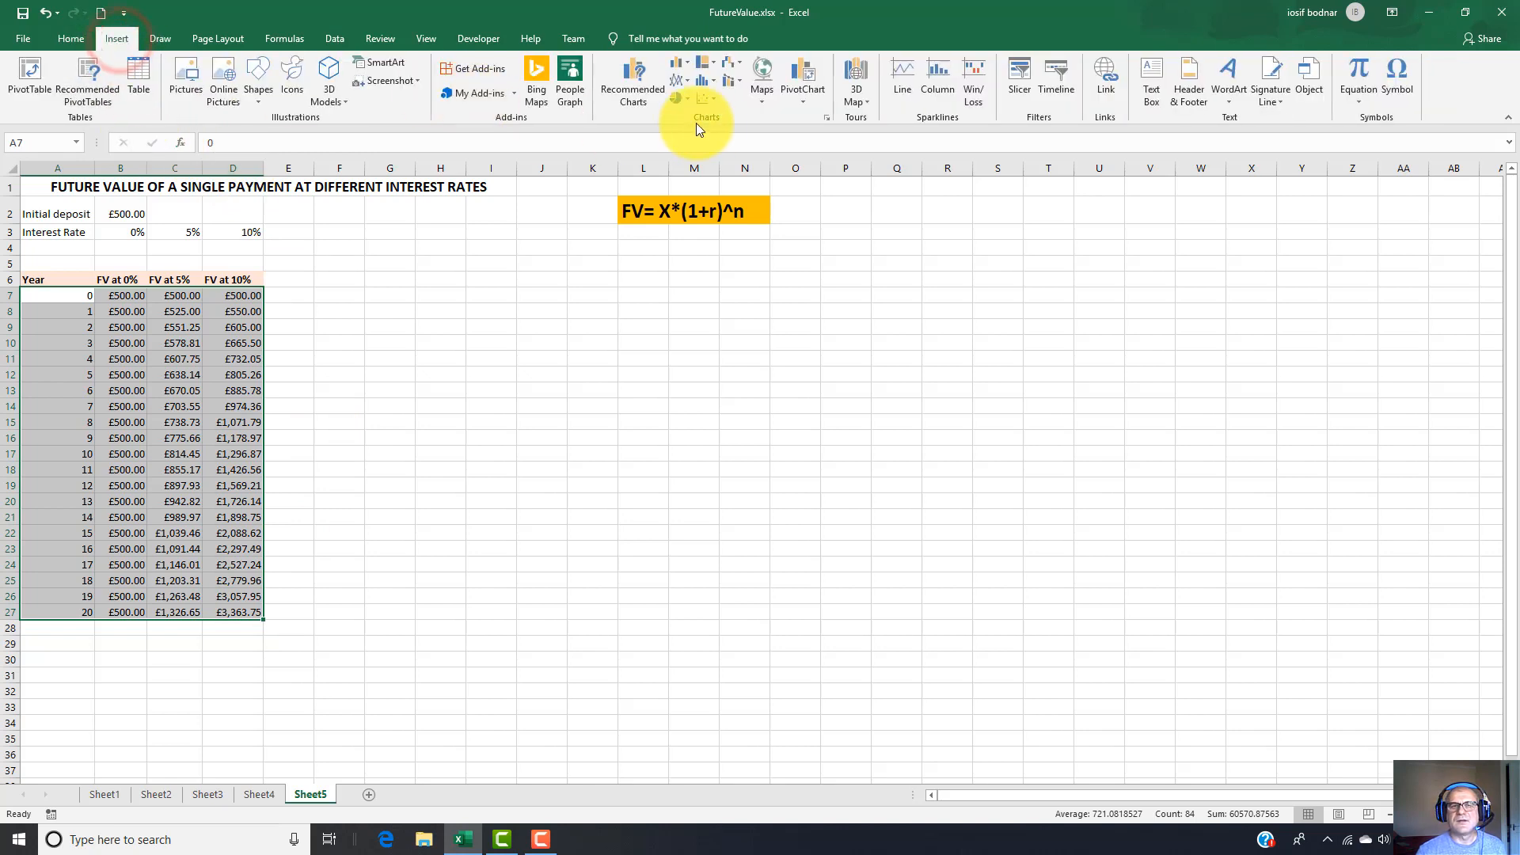
click(828, 117)
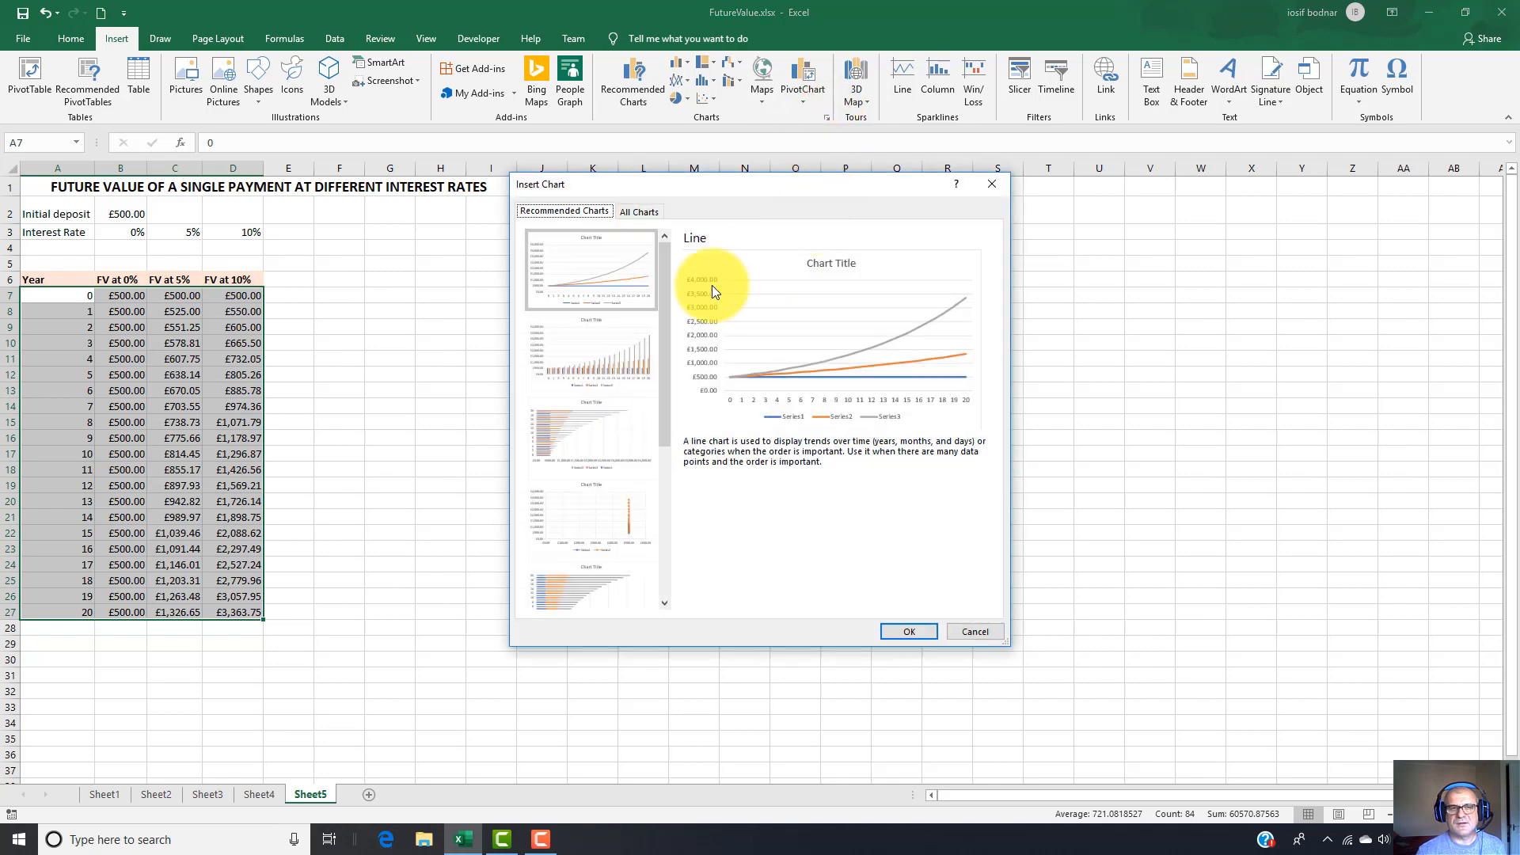
click(651, 213)
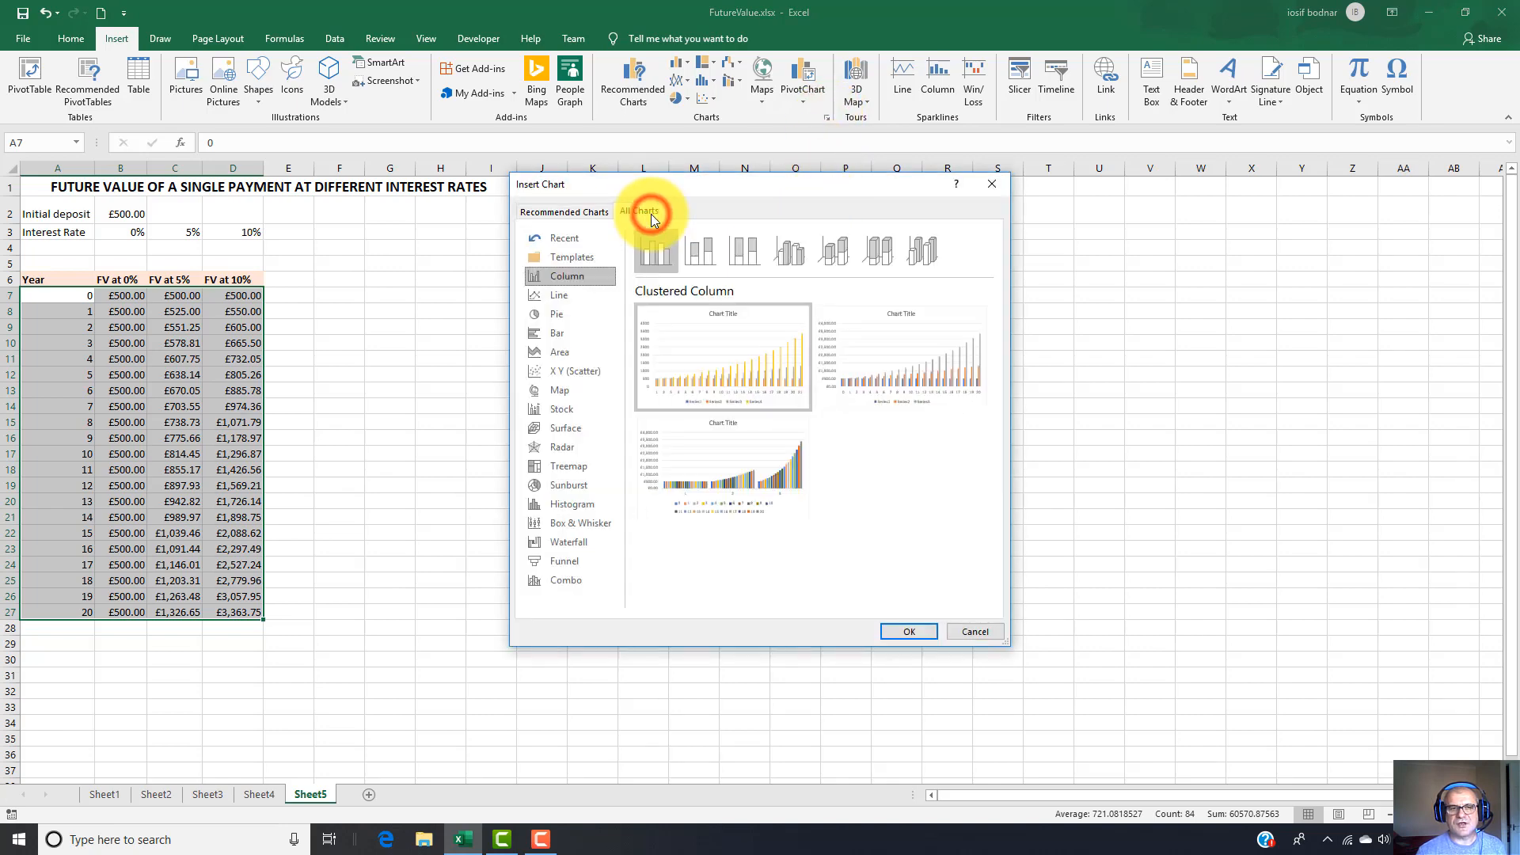
click(578, 370)
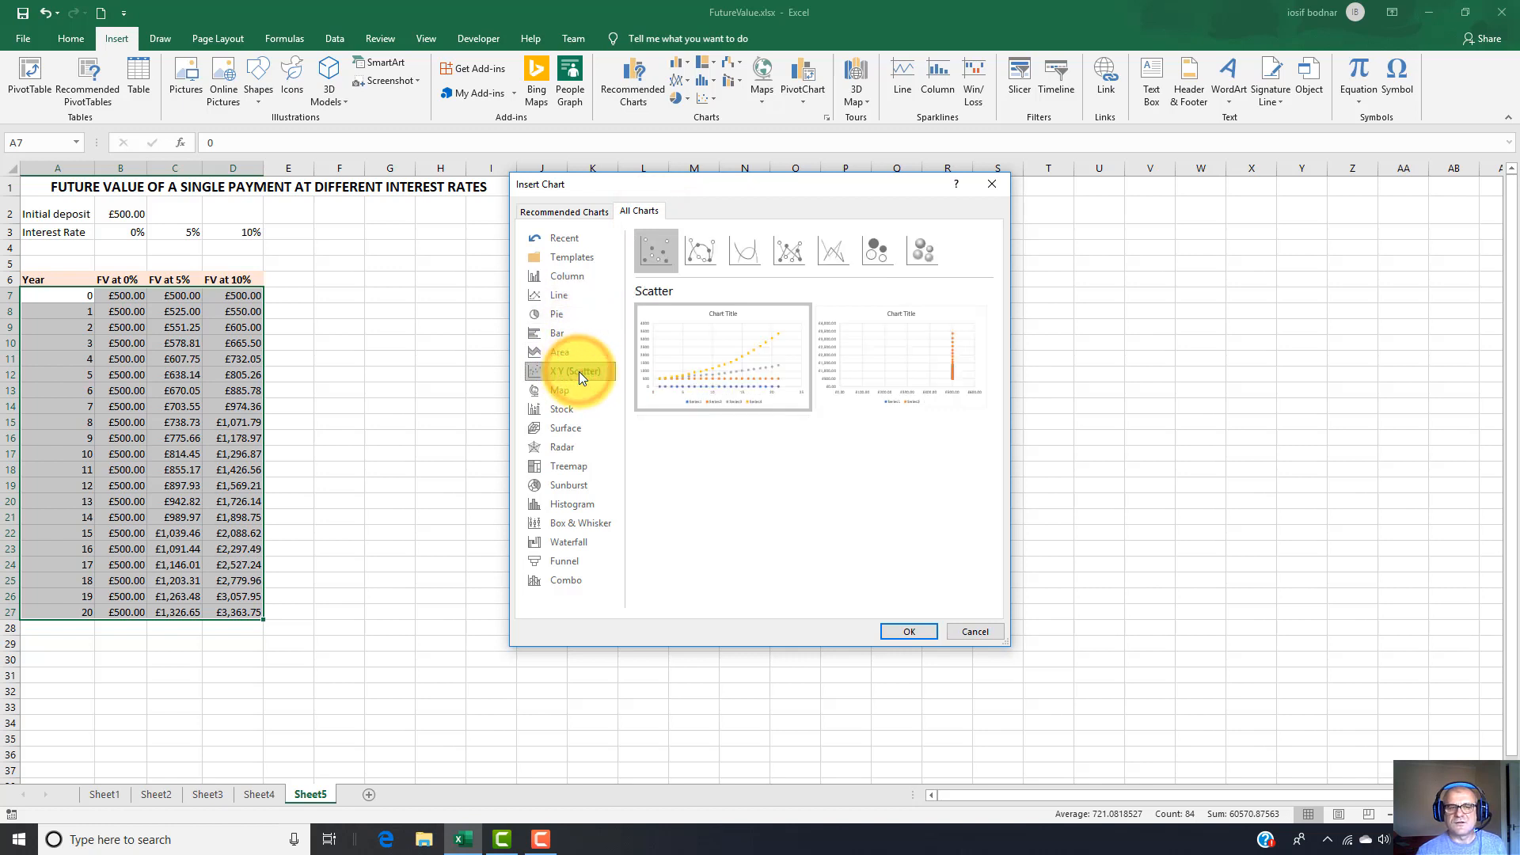
click(657, 248)
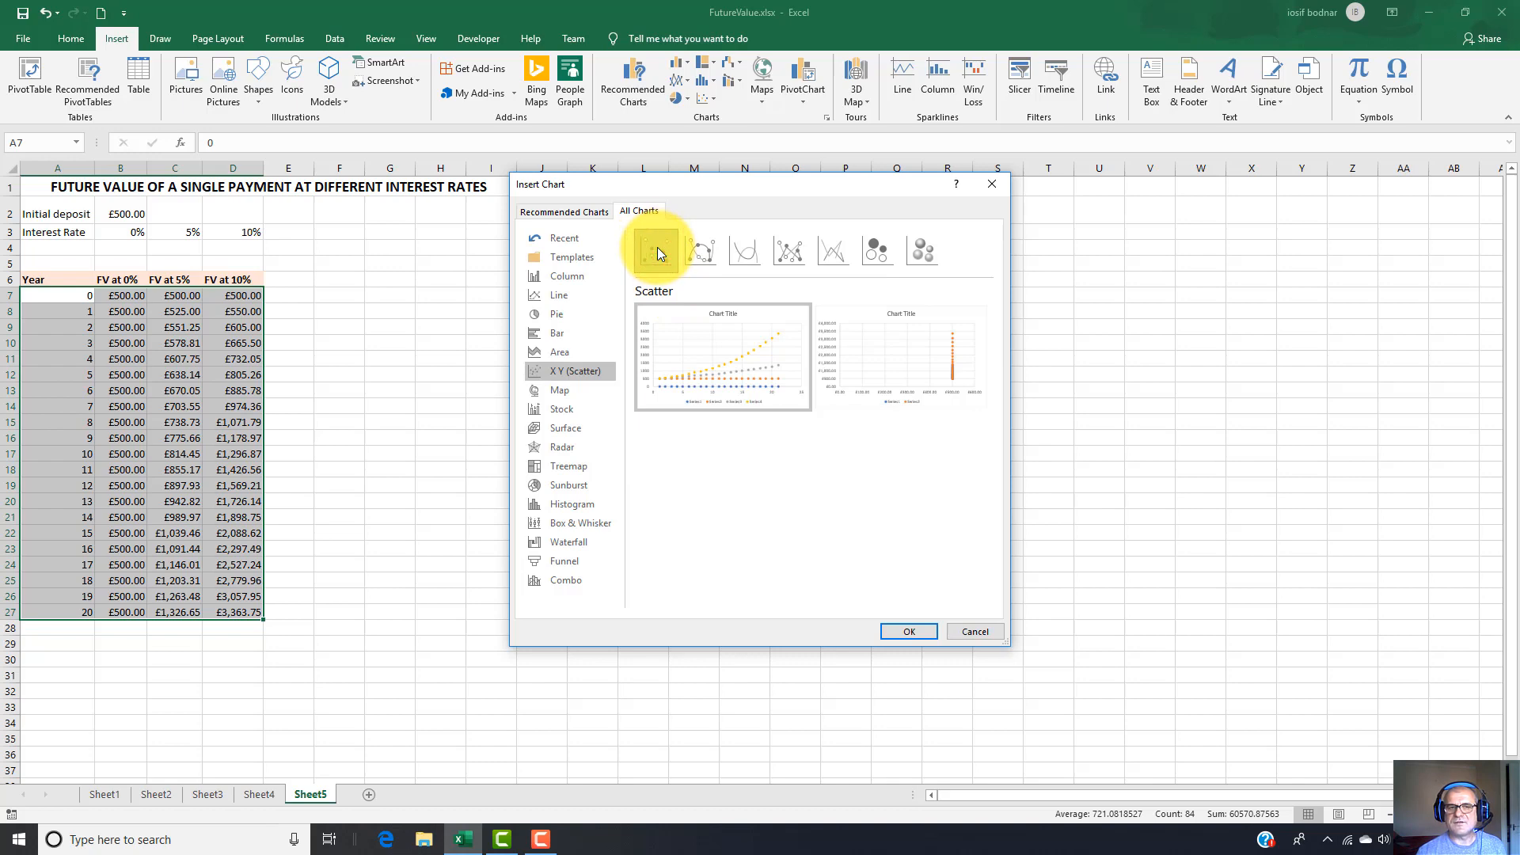
click(909, 631)
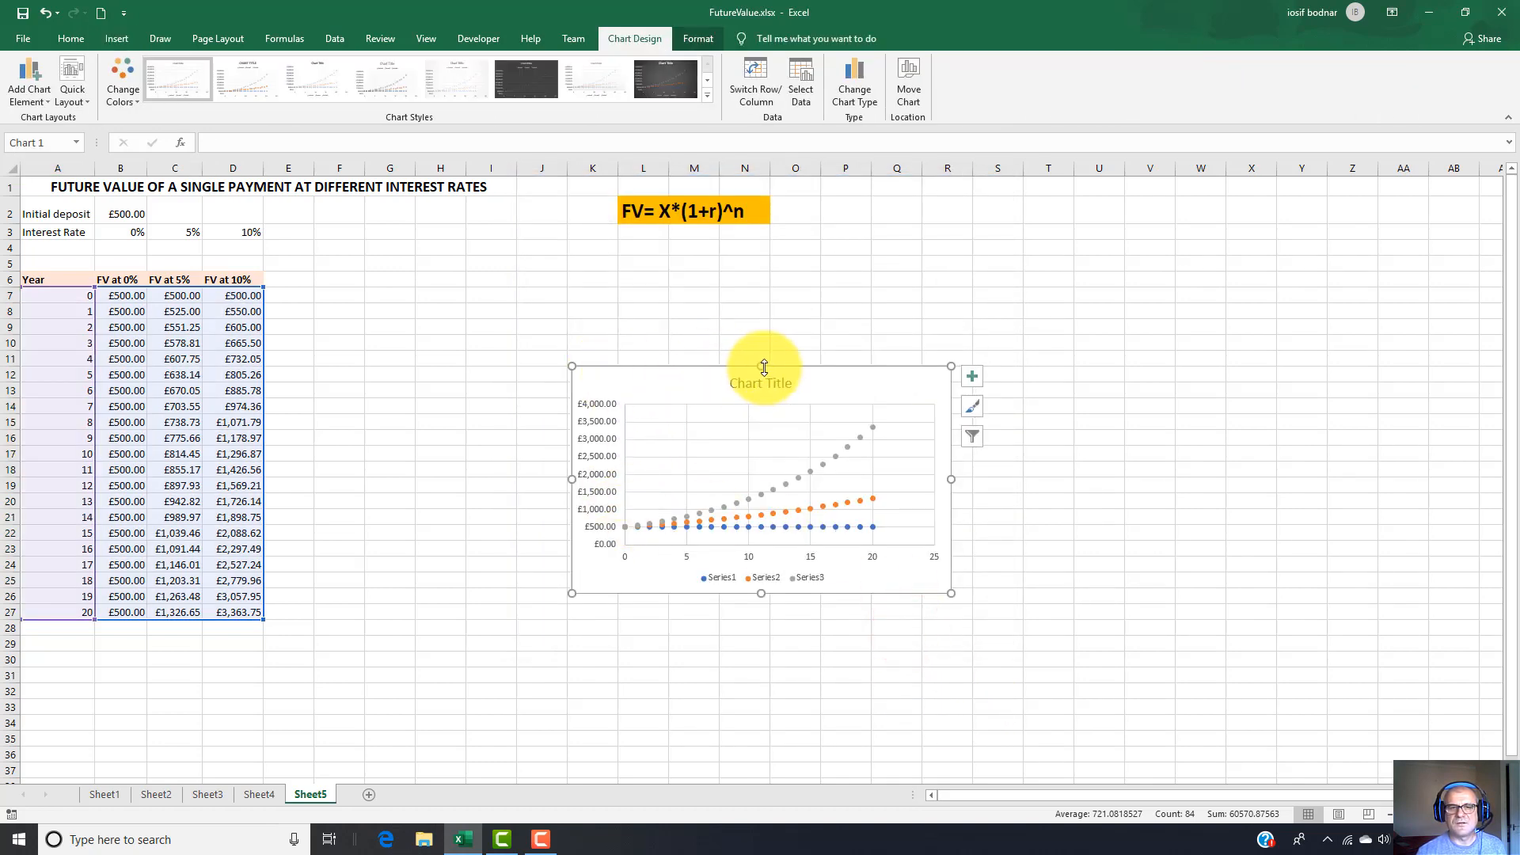
Enlarge the scatter chart to span about columns H to R and rows 7 to 27 beside the table.
drag(762, 366, 761, 298)
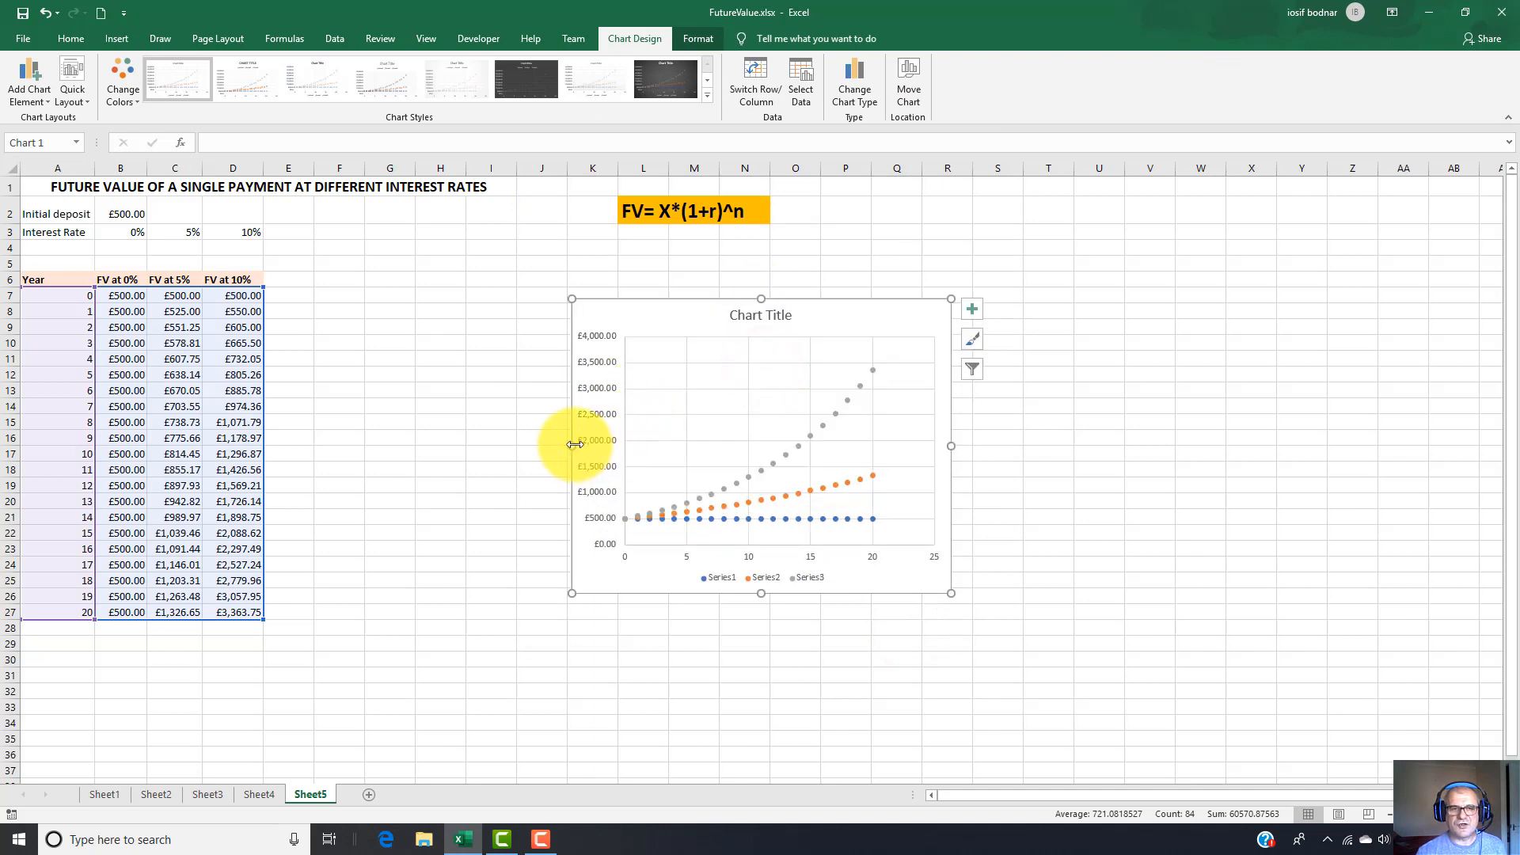
drag(572, 442, 430, 442)
drag(951, 446, 962, 446)
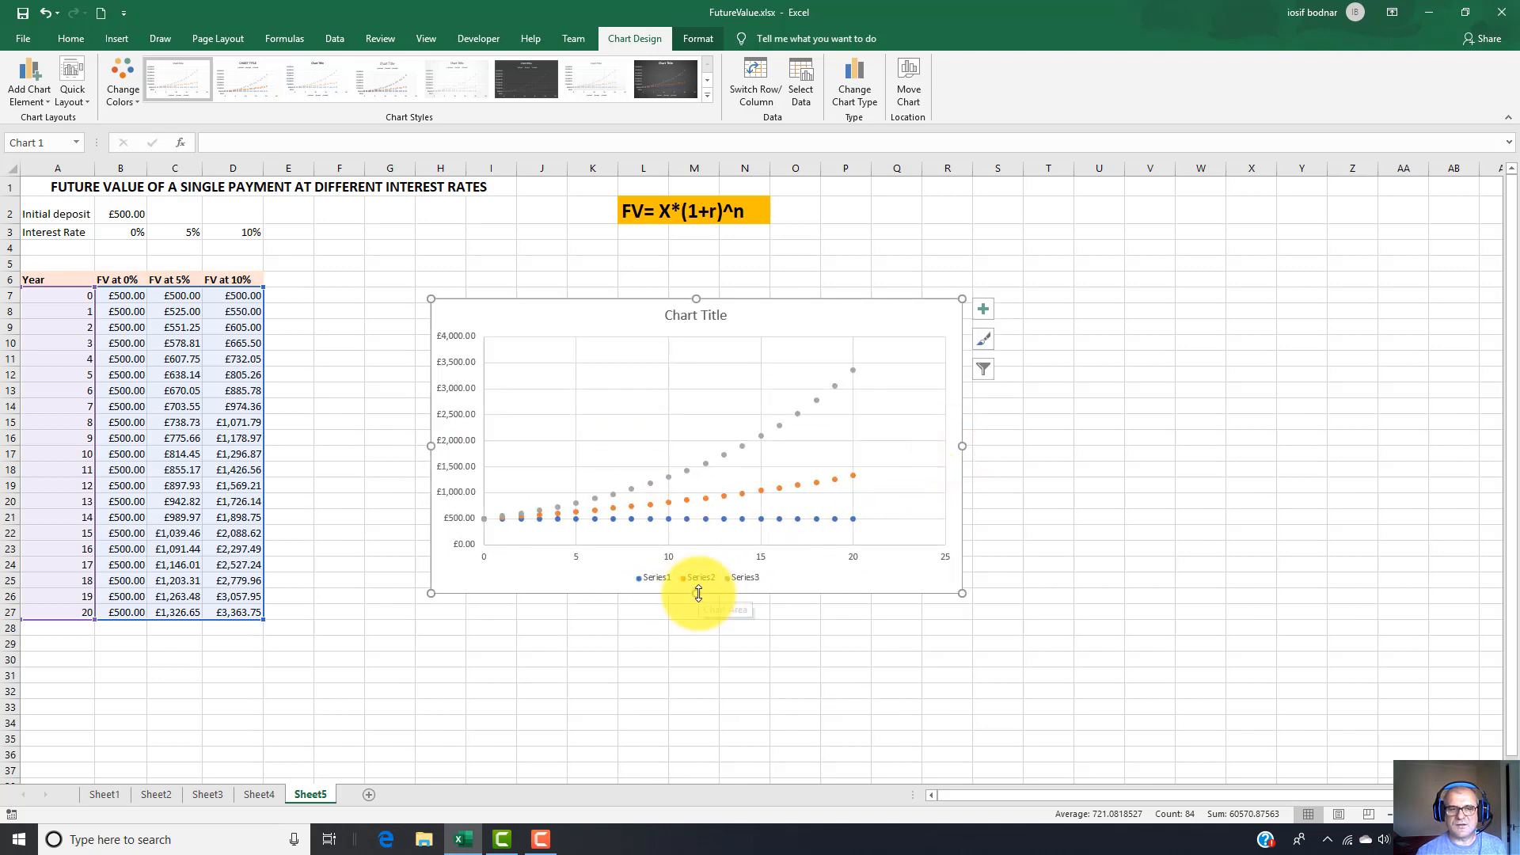
drag(699, 593, 696, 613)
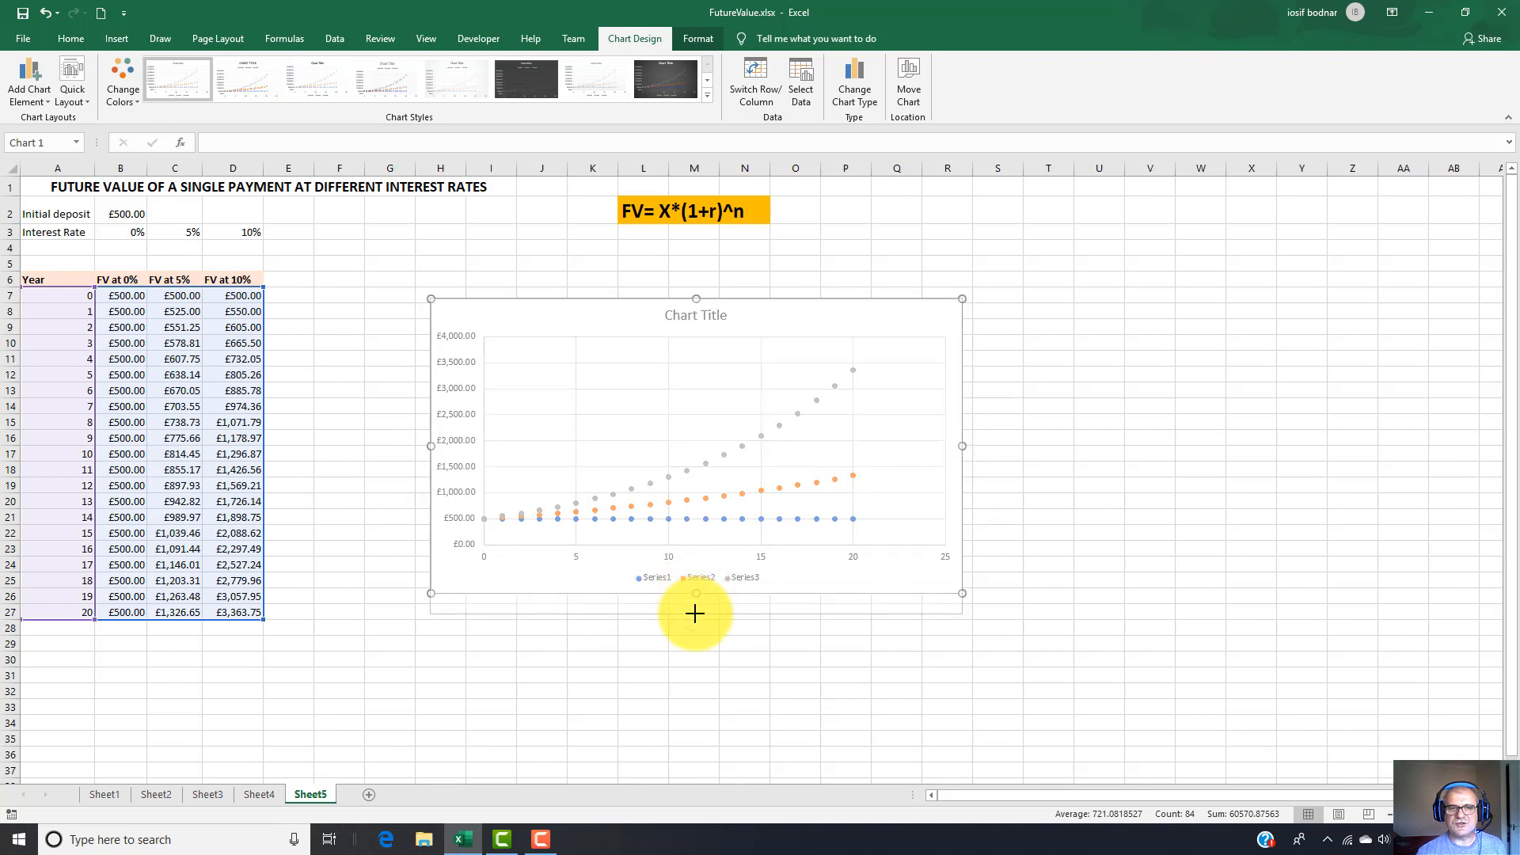
Replace the chart title with "Future Value At Different Interest Rate".
click(696, 316)
click(725, 316)
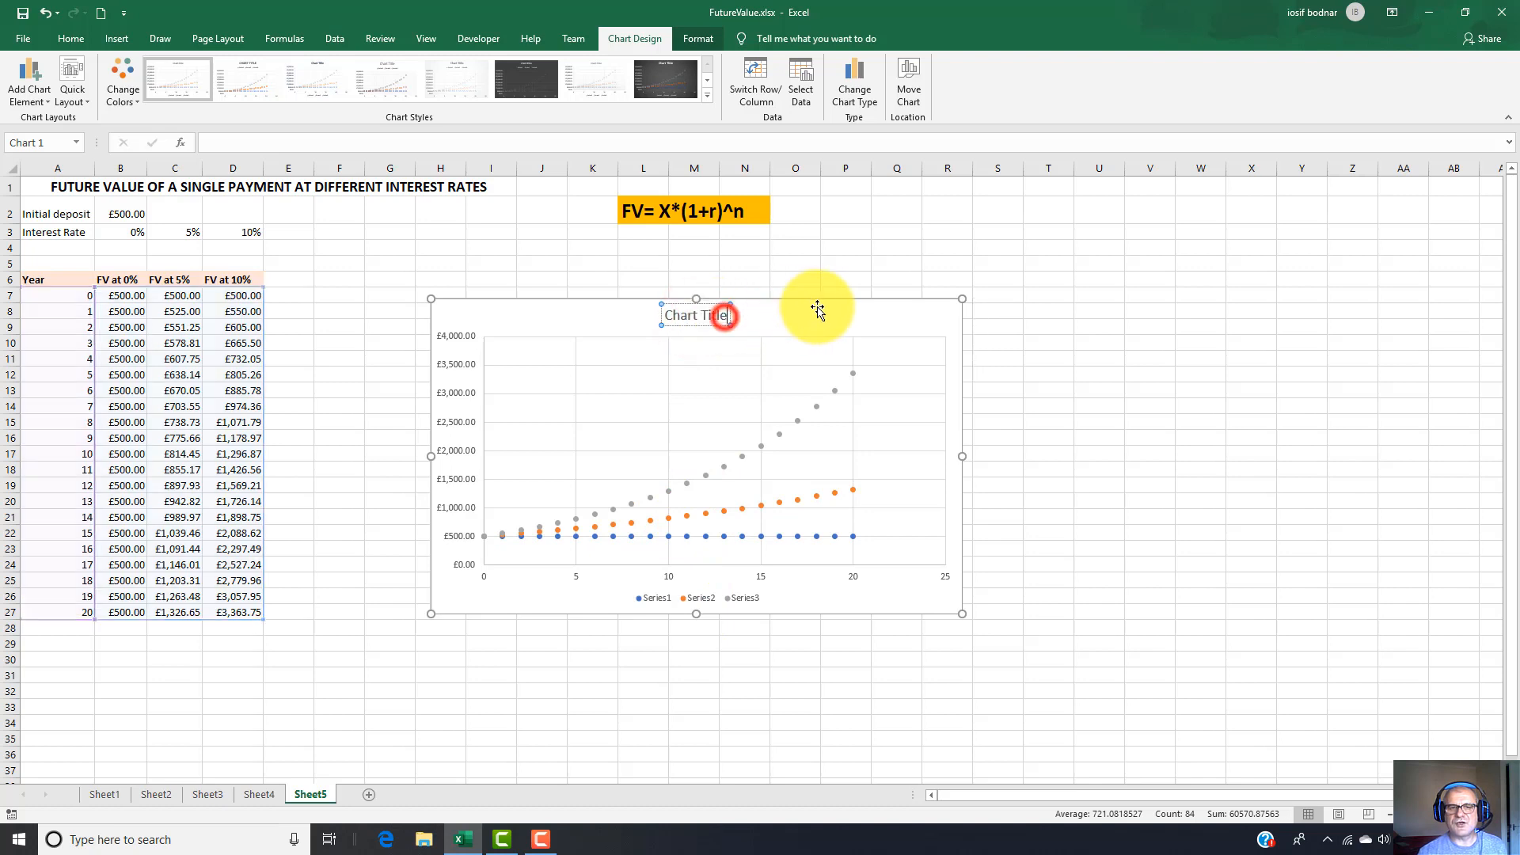
key(BackSpace)
key(BackSpace)
key(BackSpace)
key(BackSpace)
key(BackSpace)
key(BackSpace)
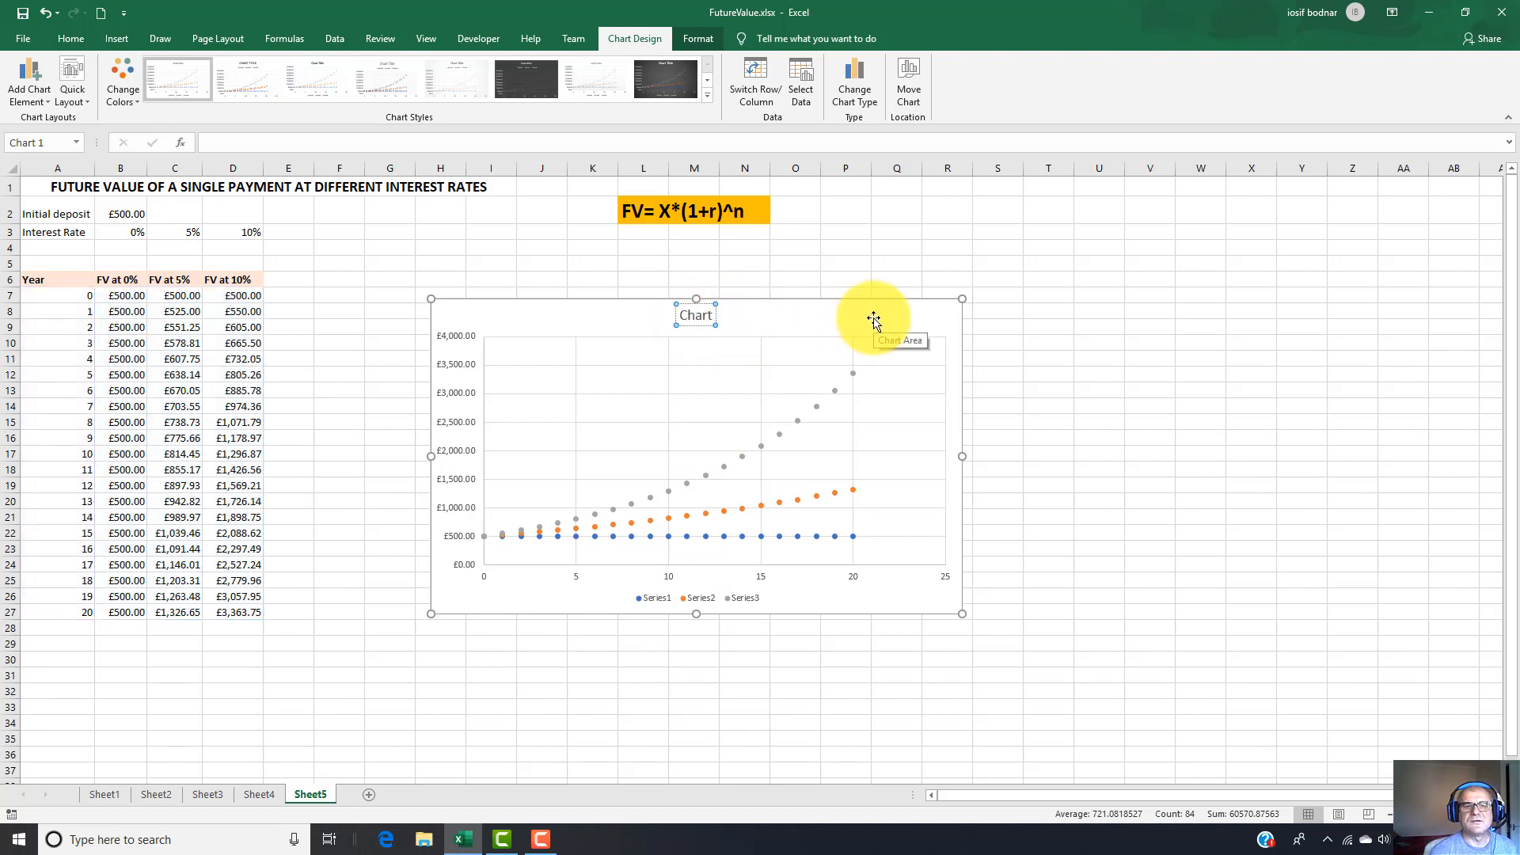
key(BackSpace)
key(BackSpace)
key(BackSpace)
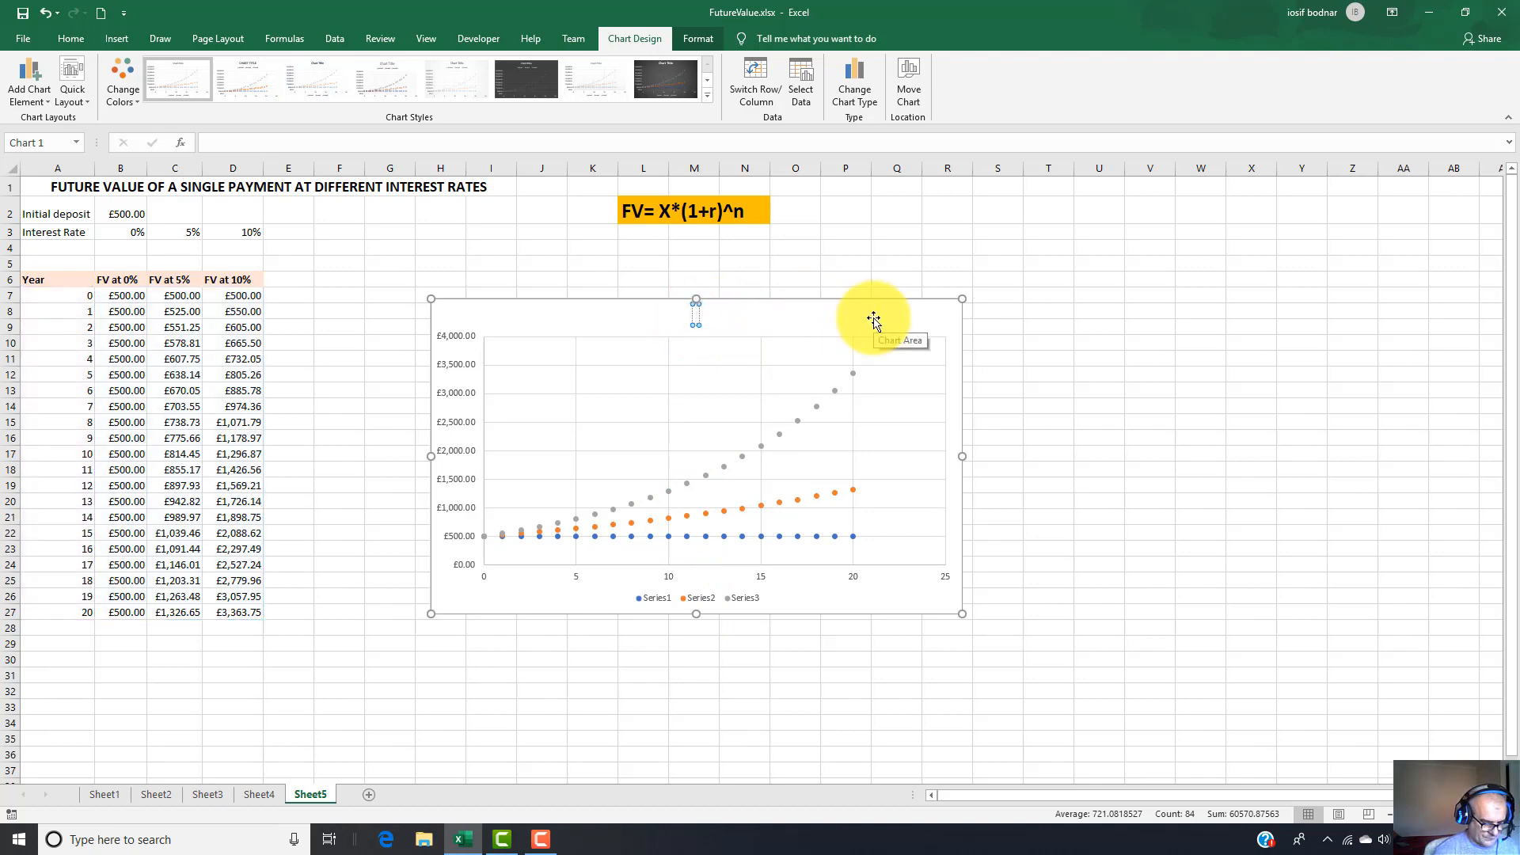
text(Future)
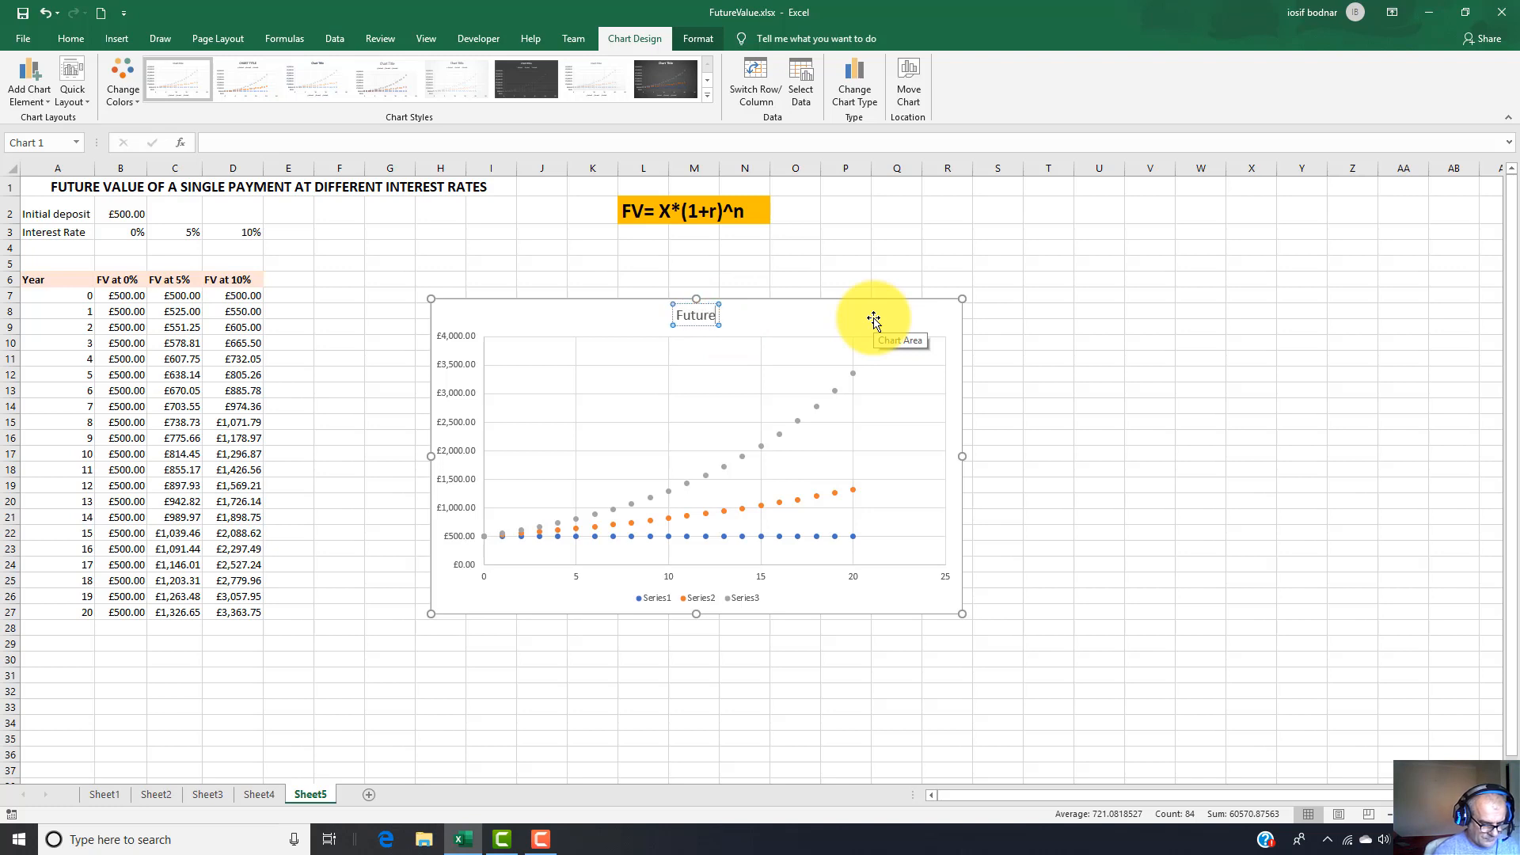
text( Valu)
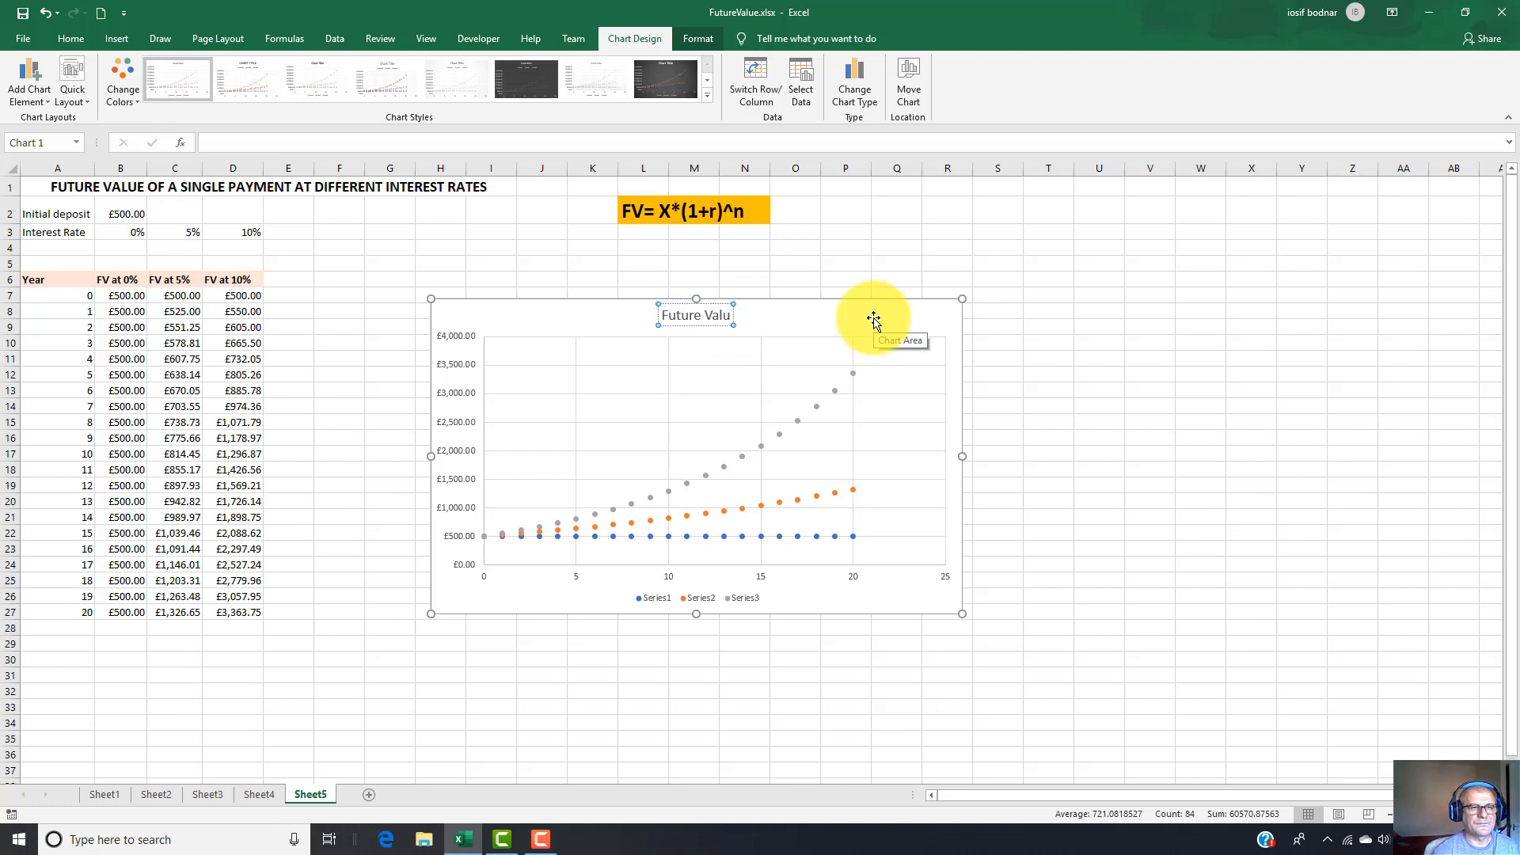
text(e)
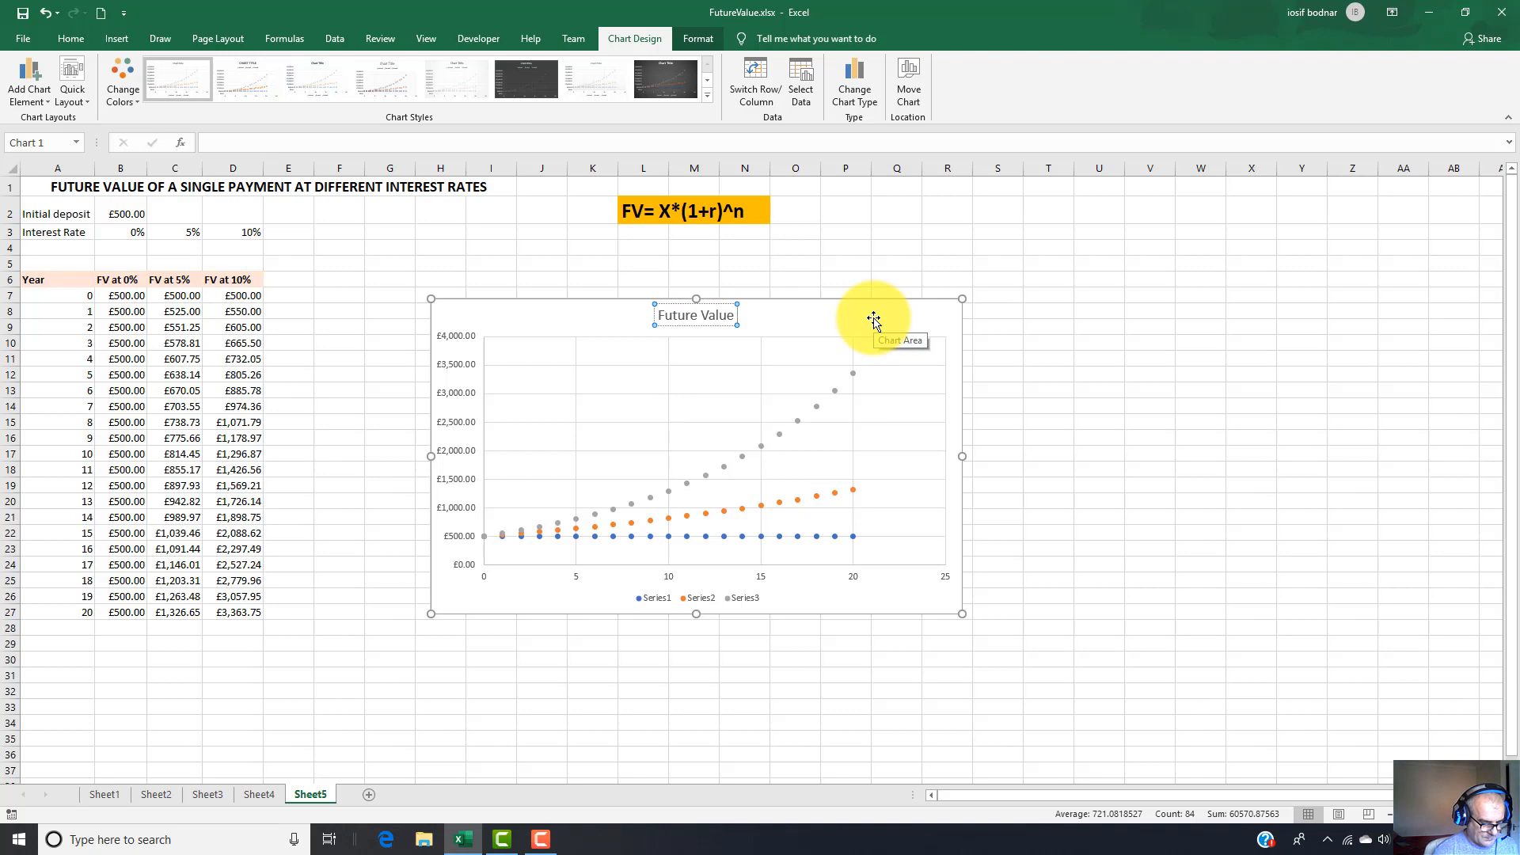
text( At Di)
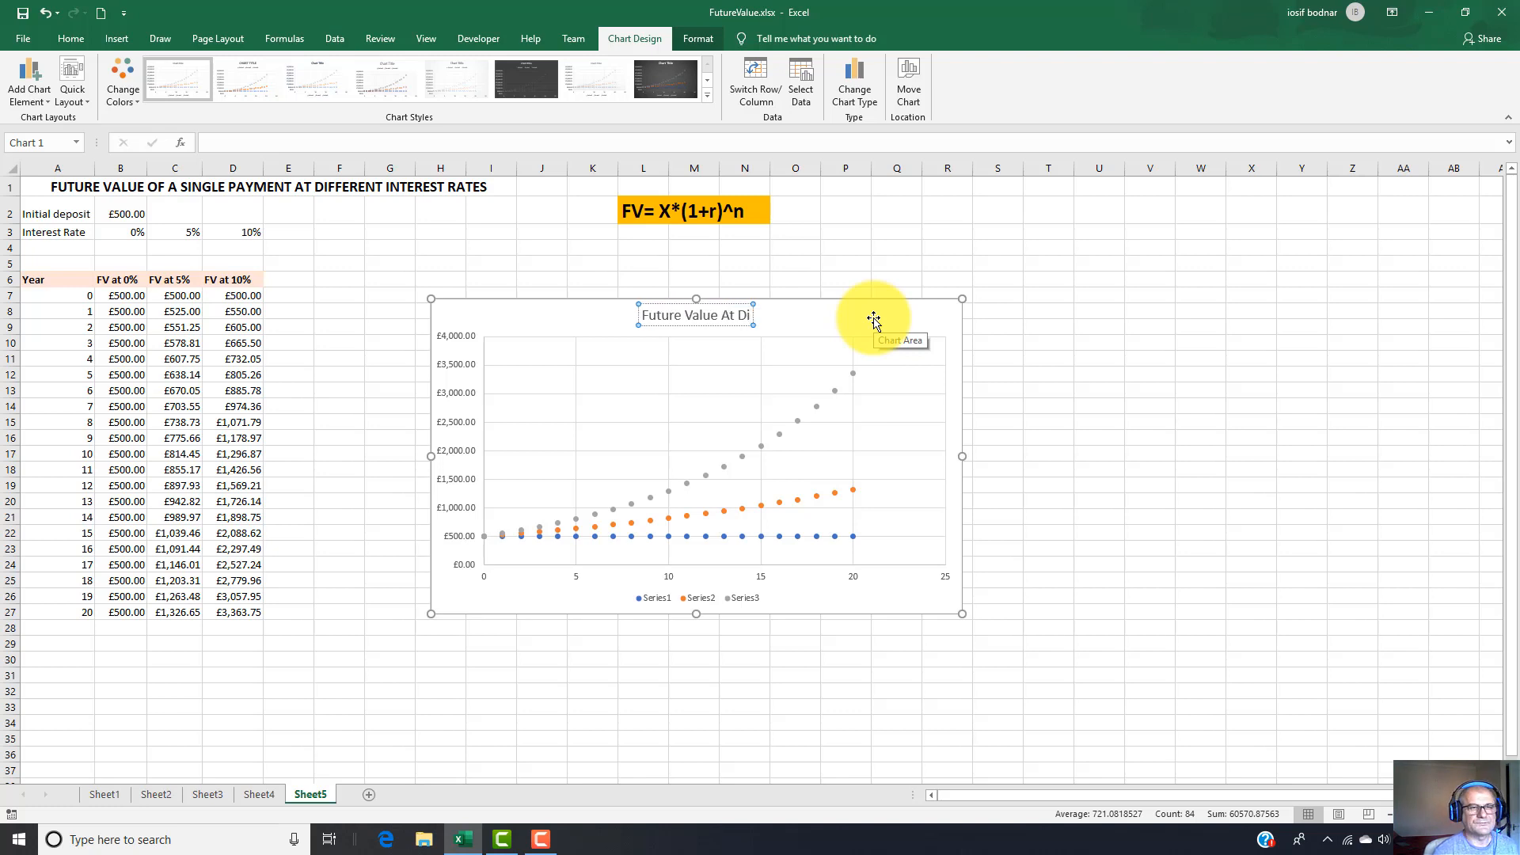
text(fferent)
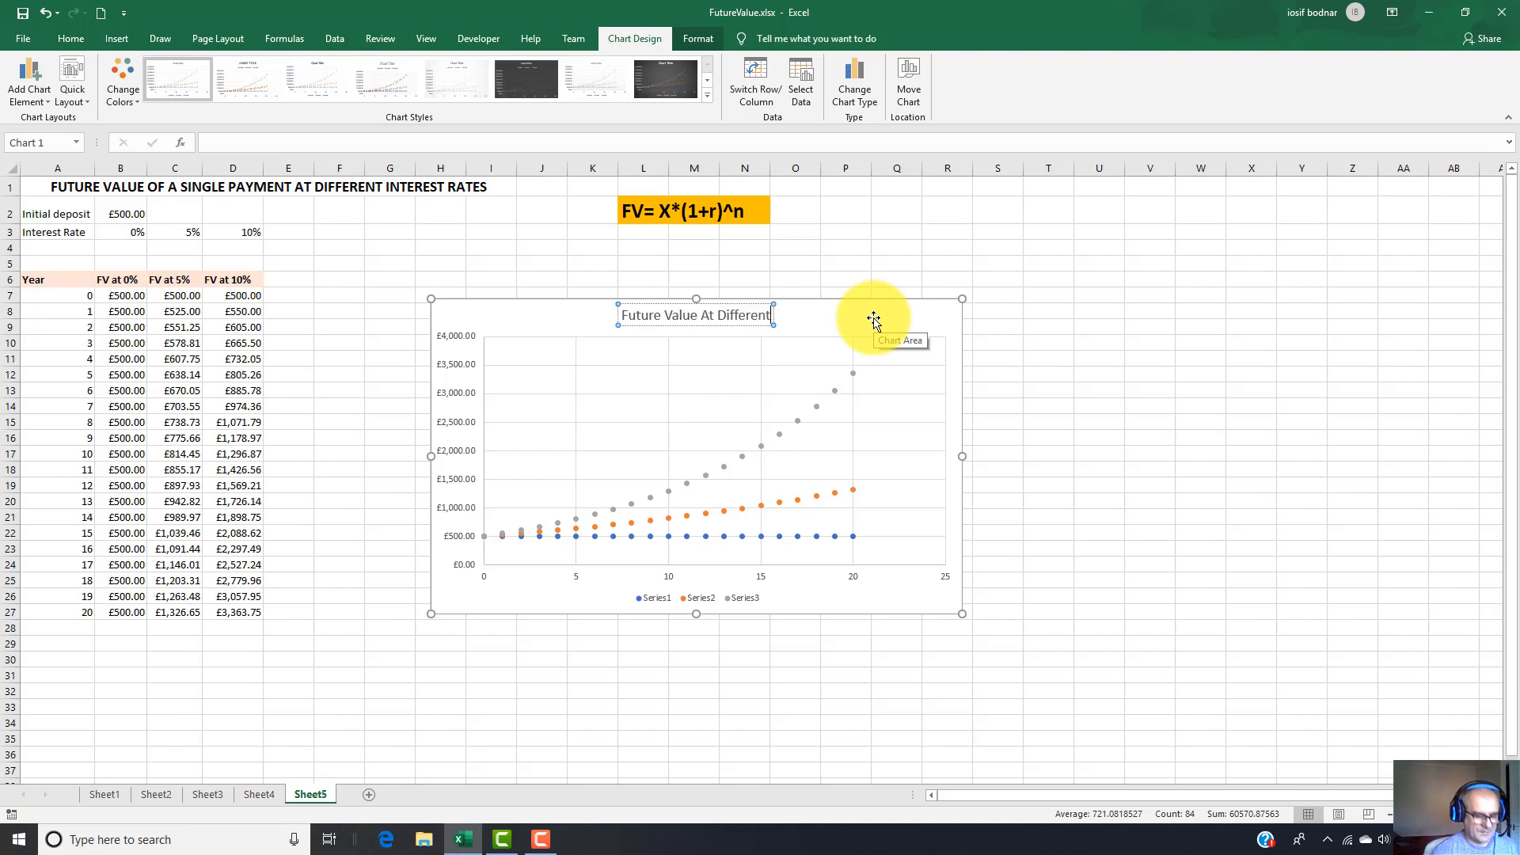
text( Intere)
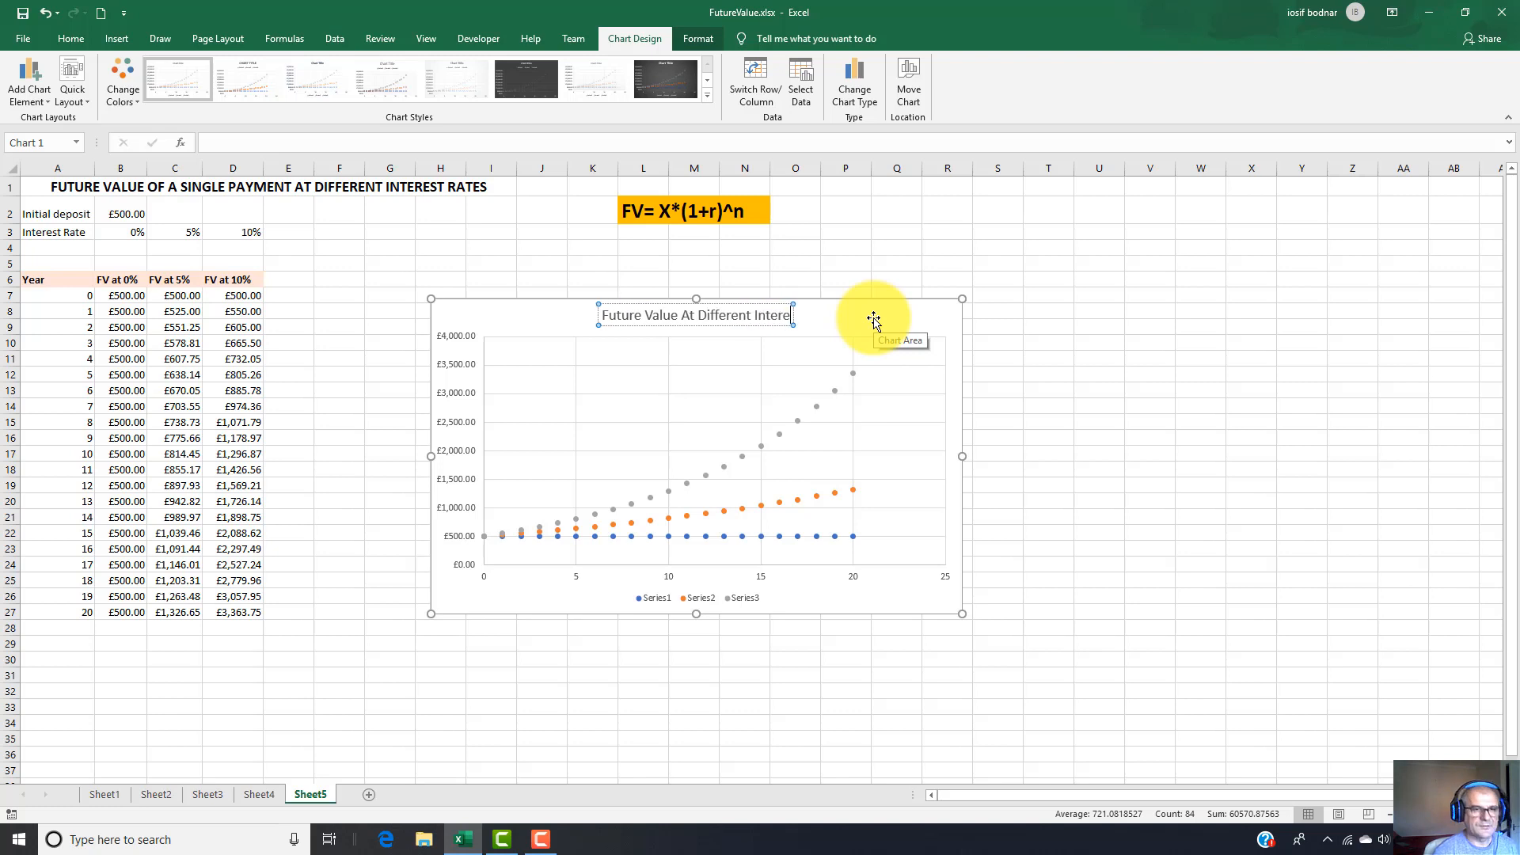
text(st Rate)
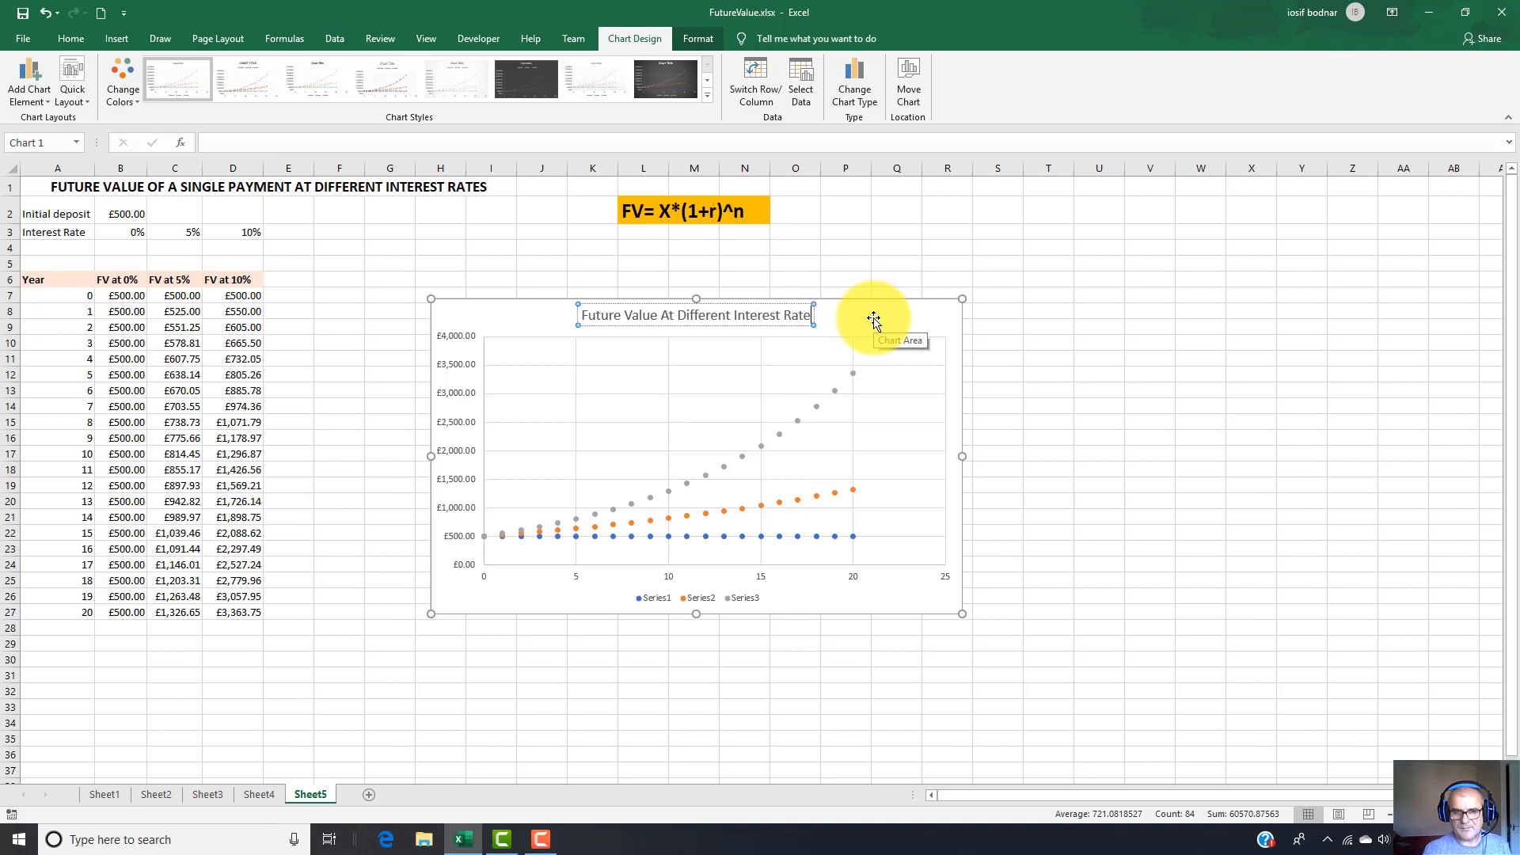
click(875, 317)
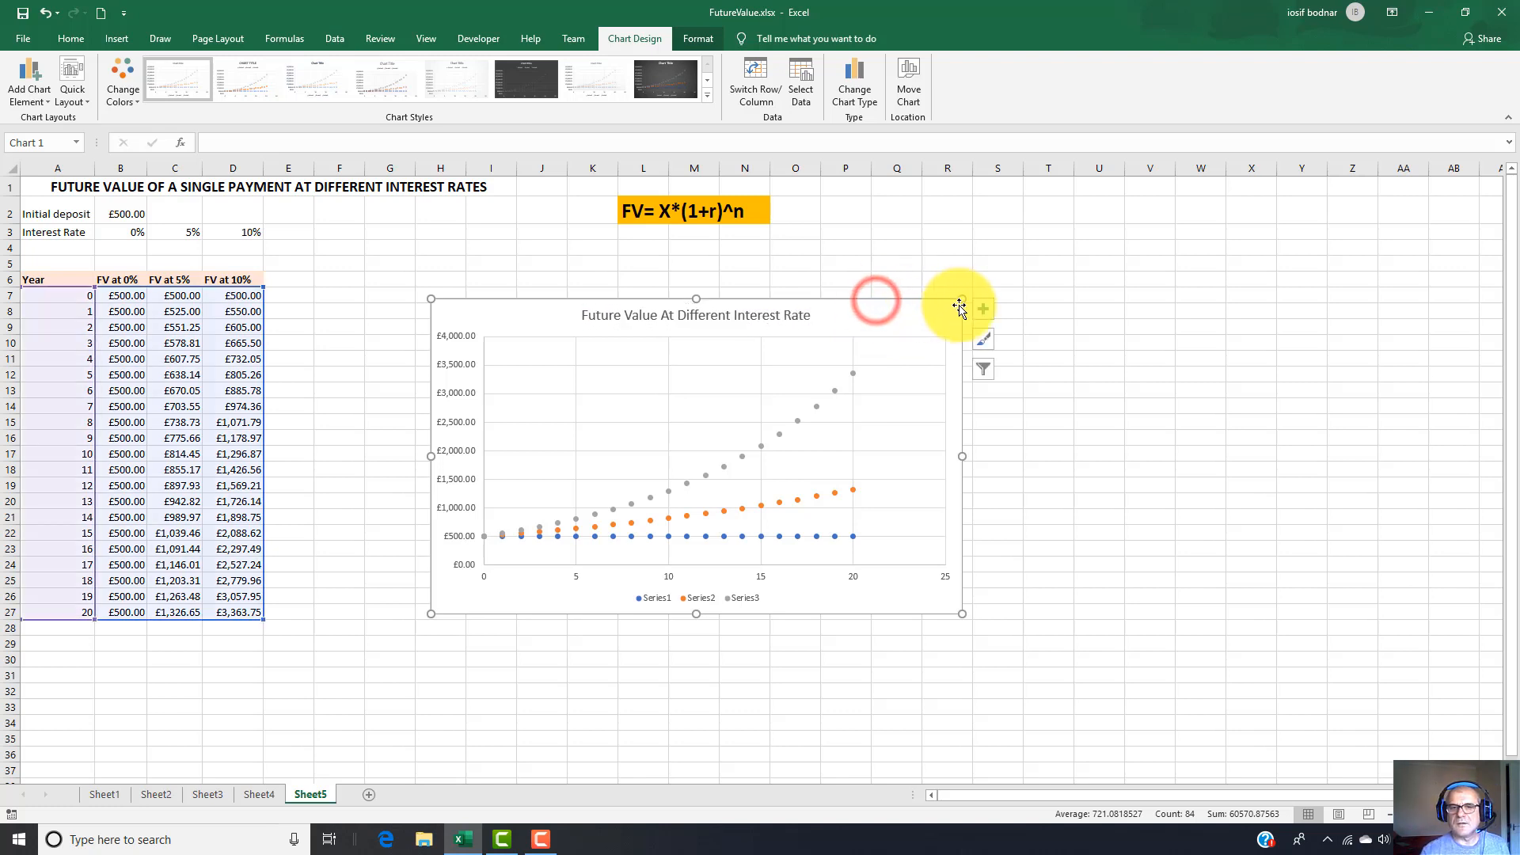
Add axis titles to the chart and name the vertical axis "Future Values".
click(981, 312)
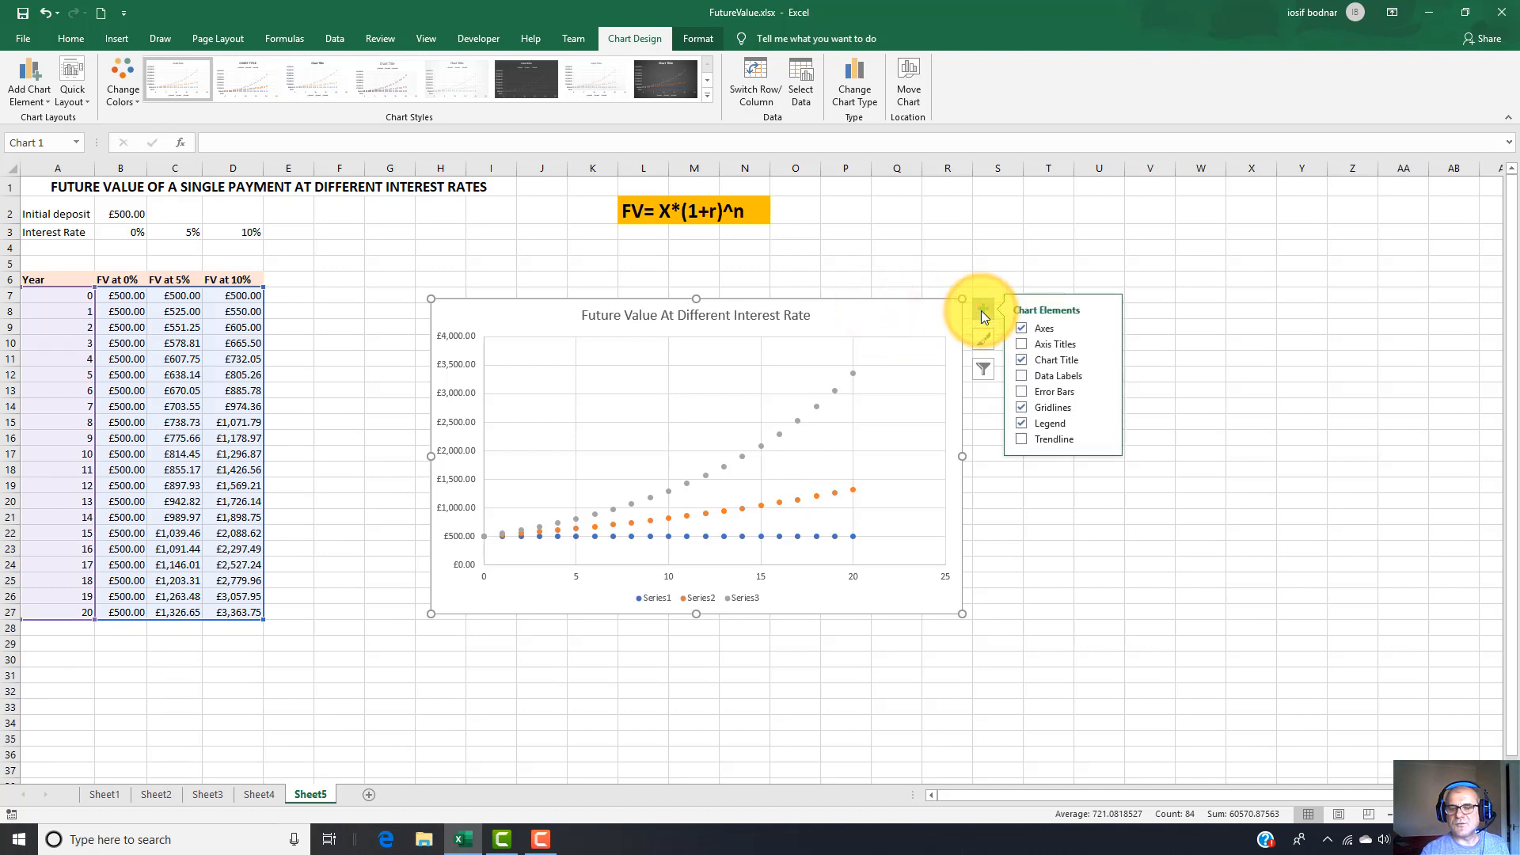
click(1022, 344)
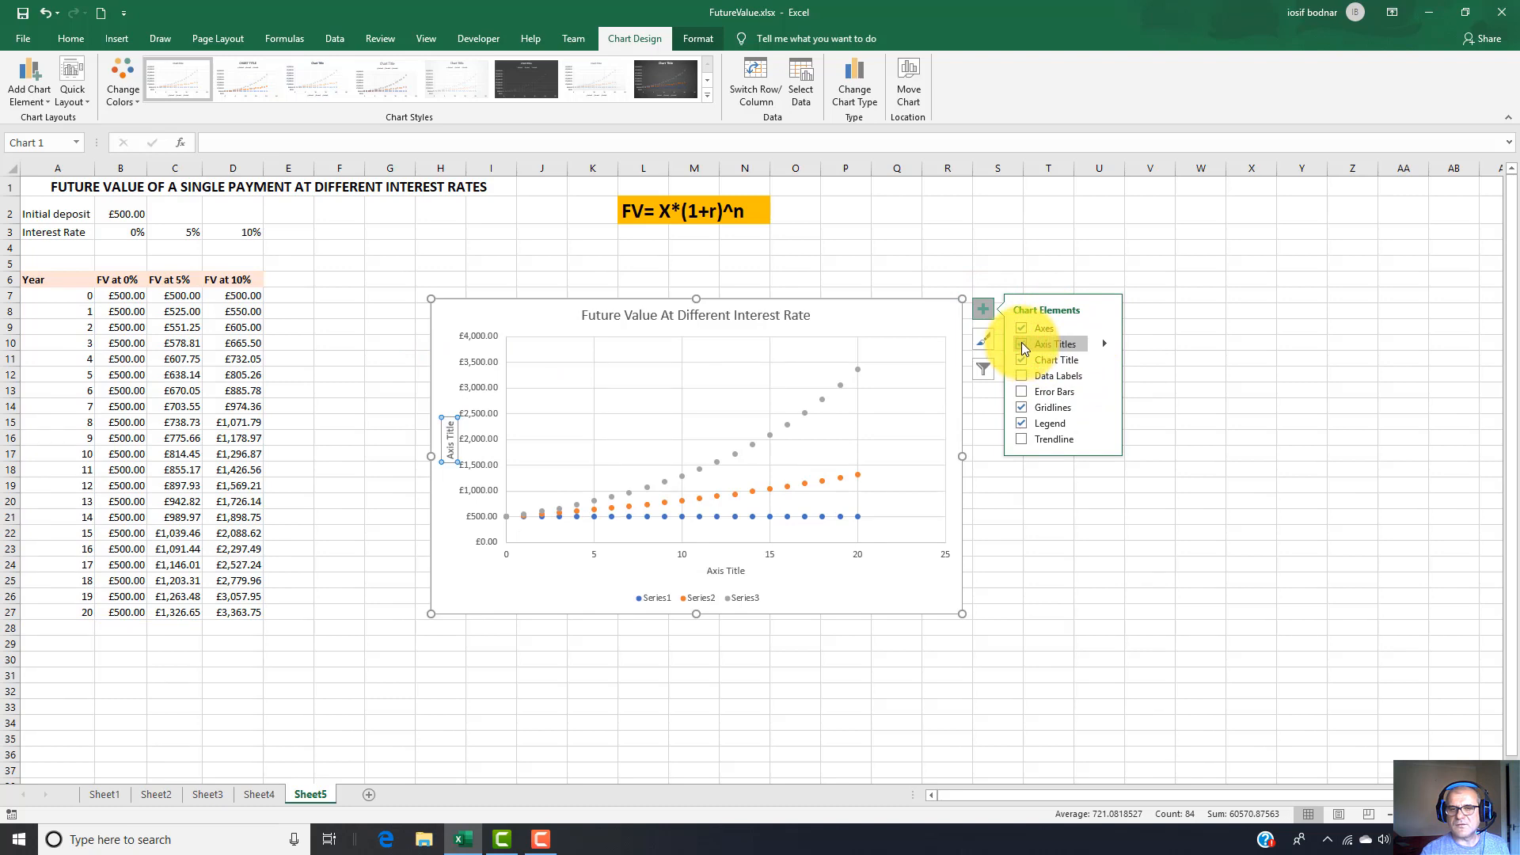
click(449, 450)
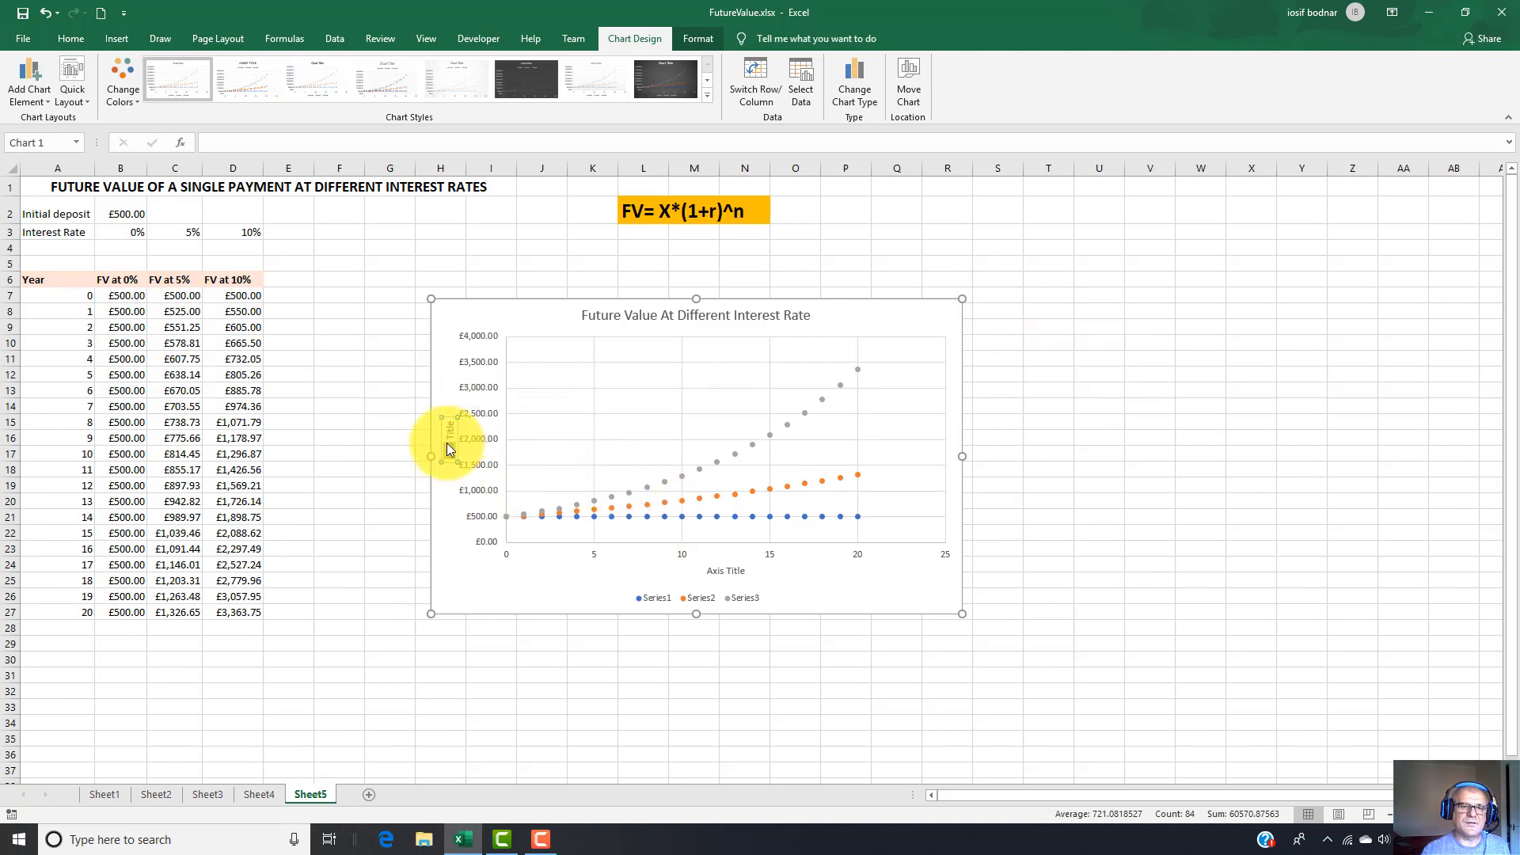
click(450, 444)
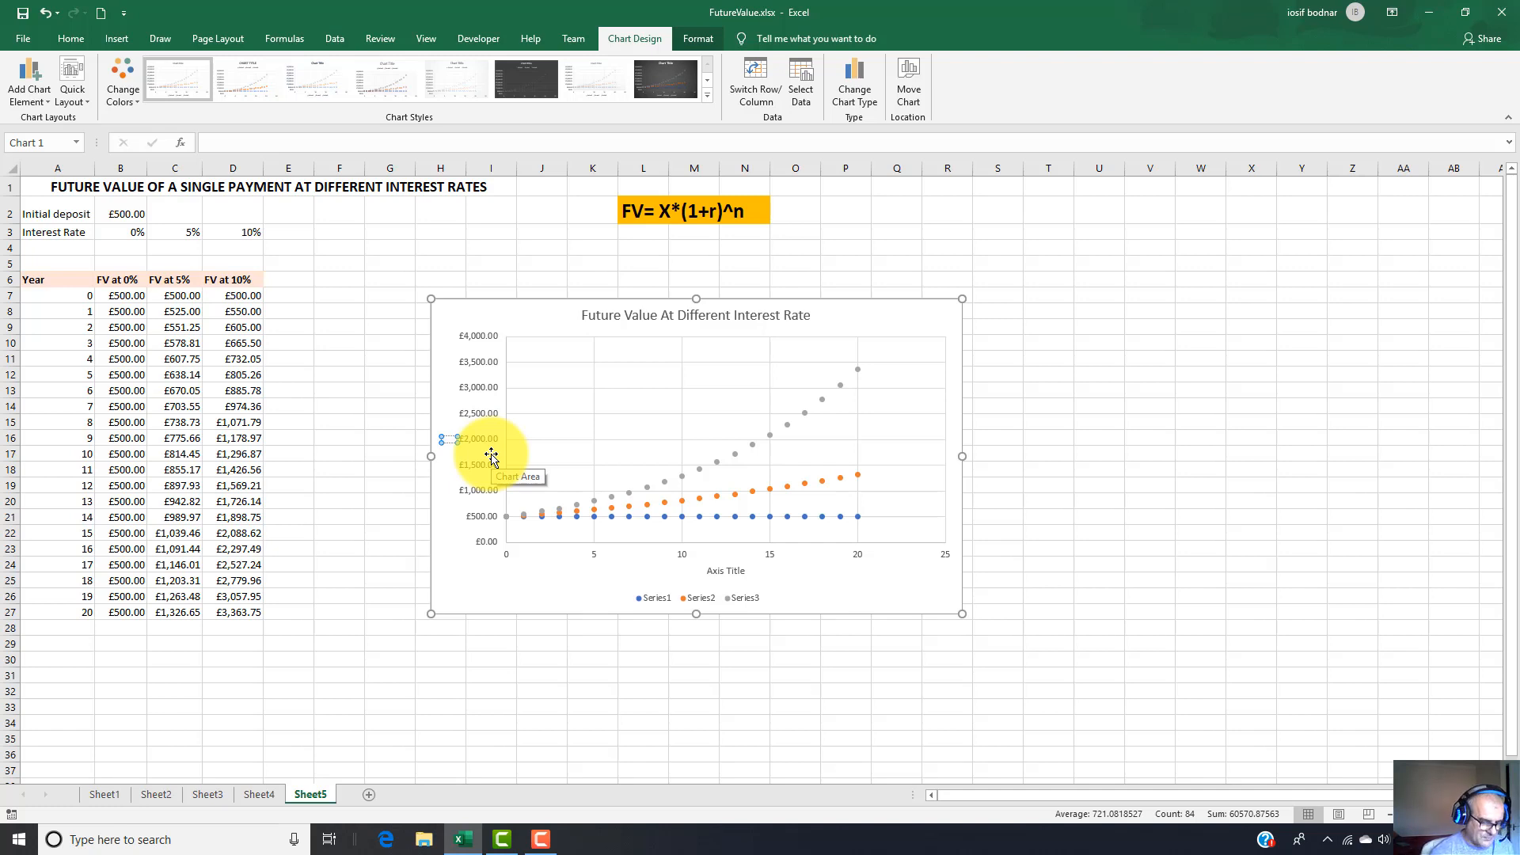
text(Futu)
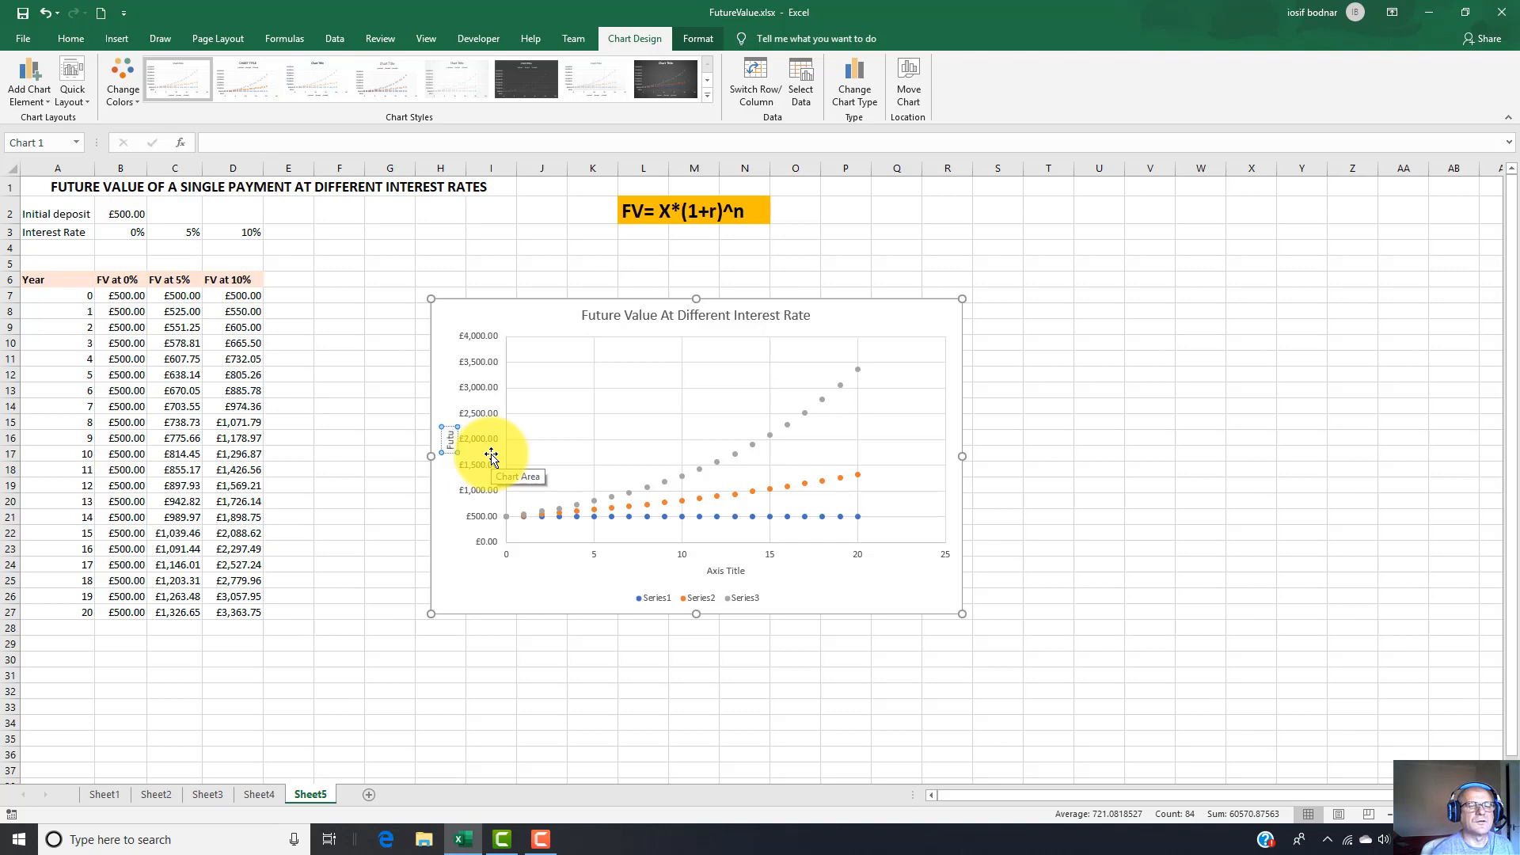
text(re Values)
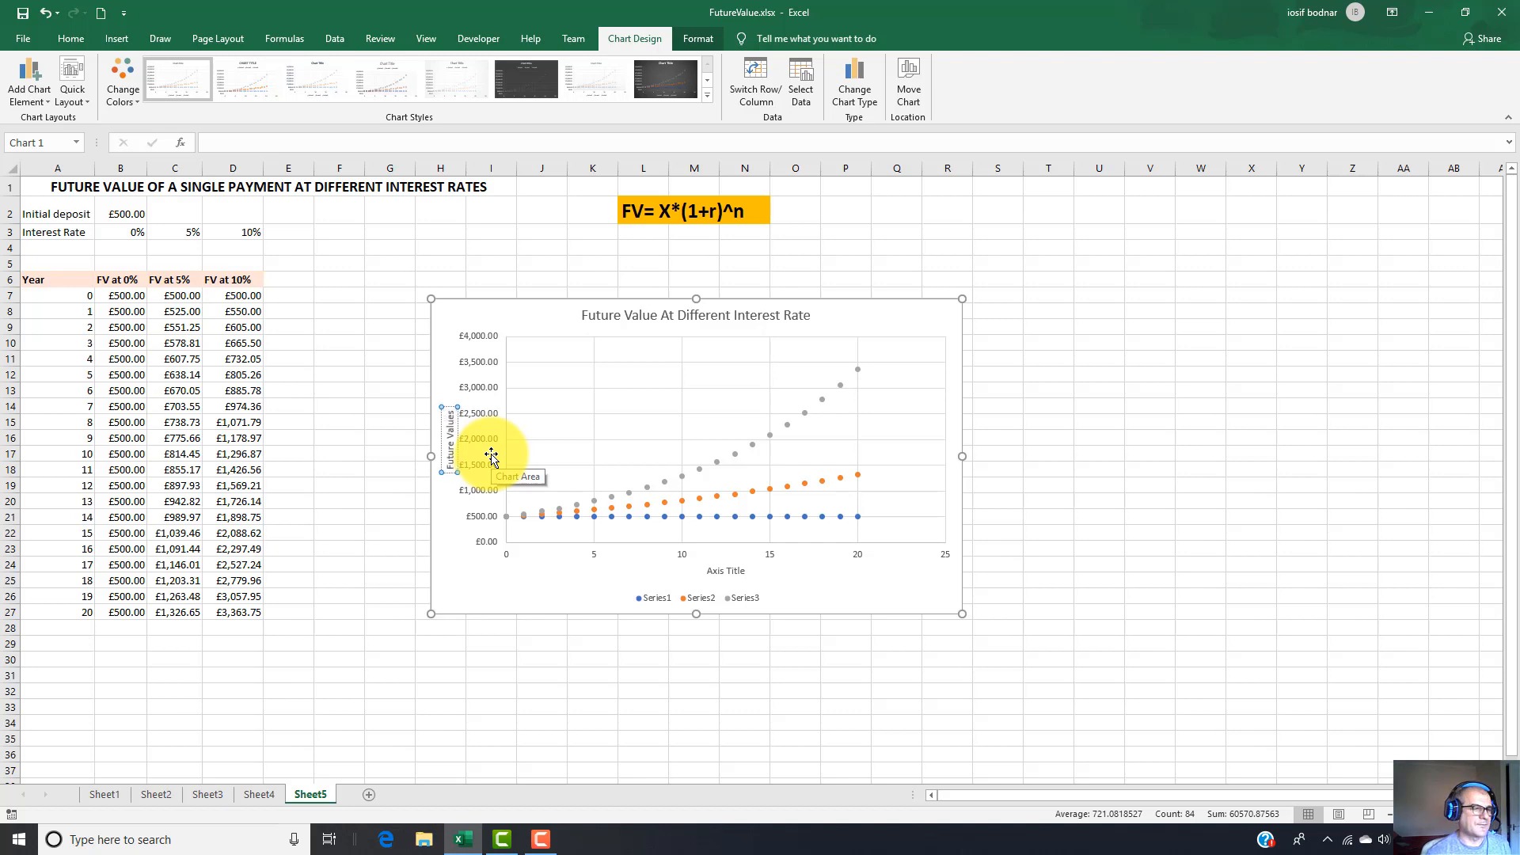
Replace the horizontal axis title with "Years".
click(732, 571)
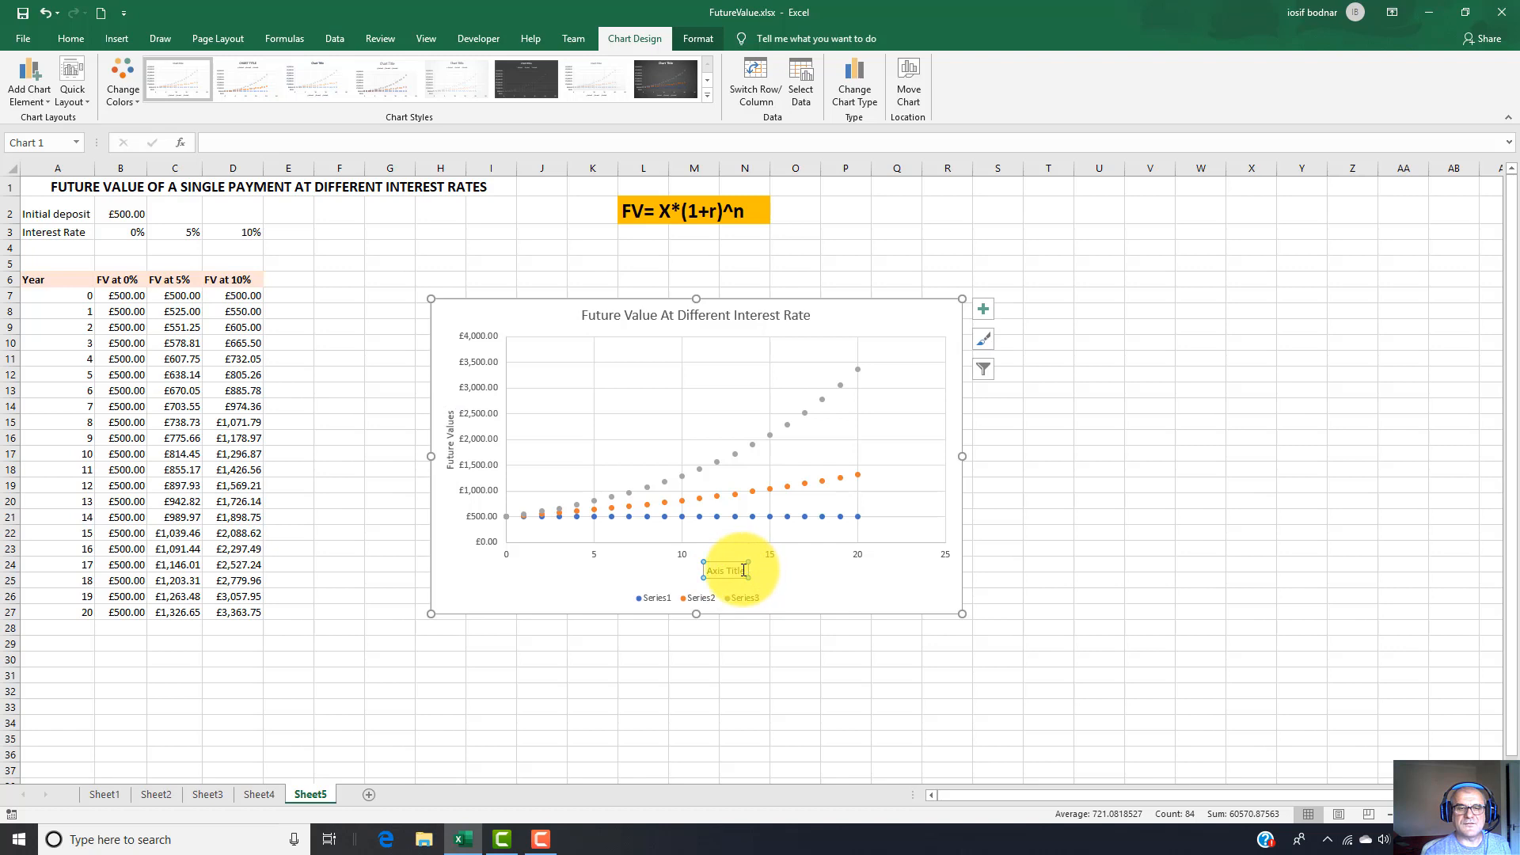
click(742, 570)
key(BackSpace)
key(BackSpace)
key(BackSpace)
key(BackSpace)
key(BackSpace)
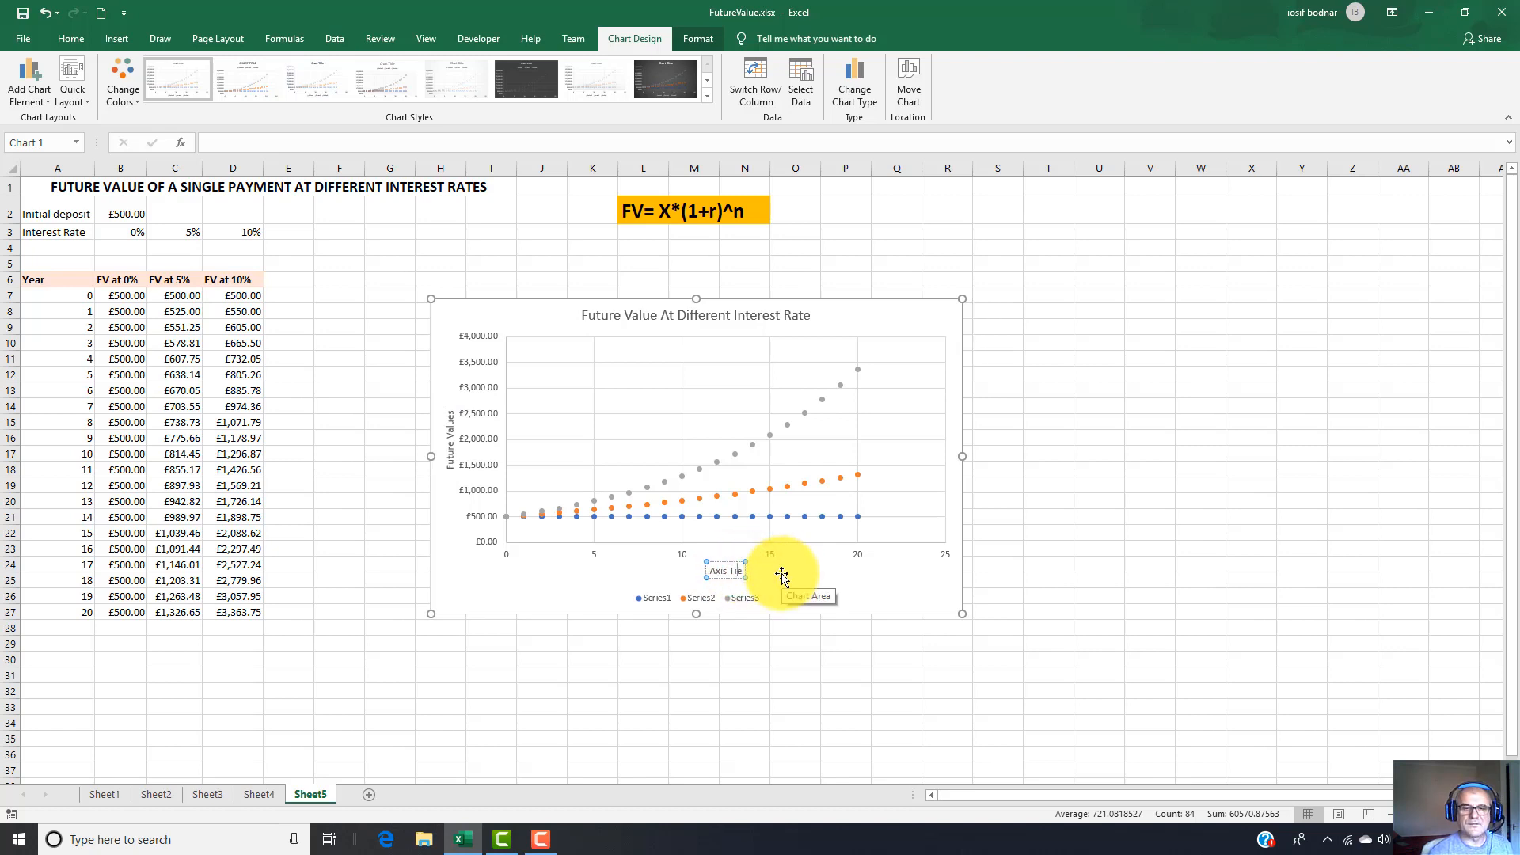
key(BackSpace)
key(BackSpace)
key(BackSpace)
key(BackSpace)
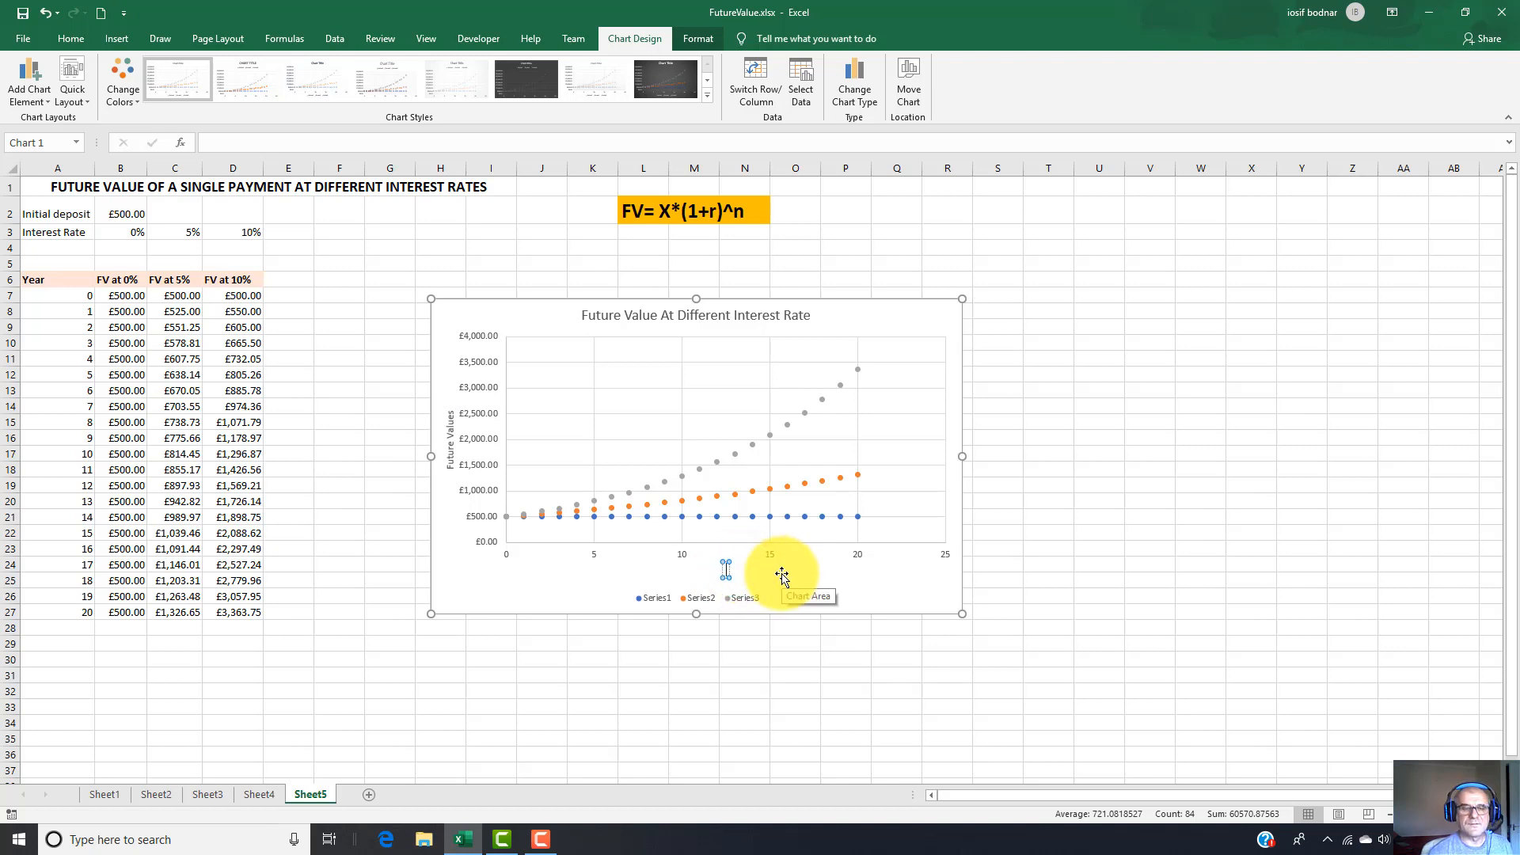
key(Delete)
text(Year)
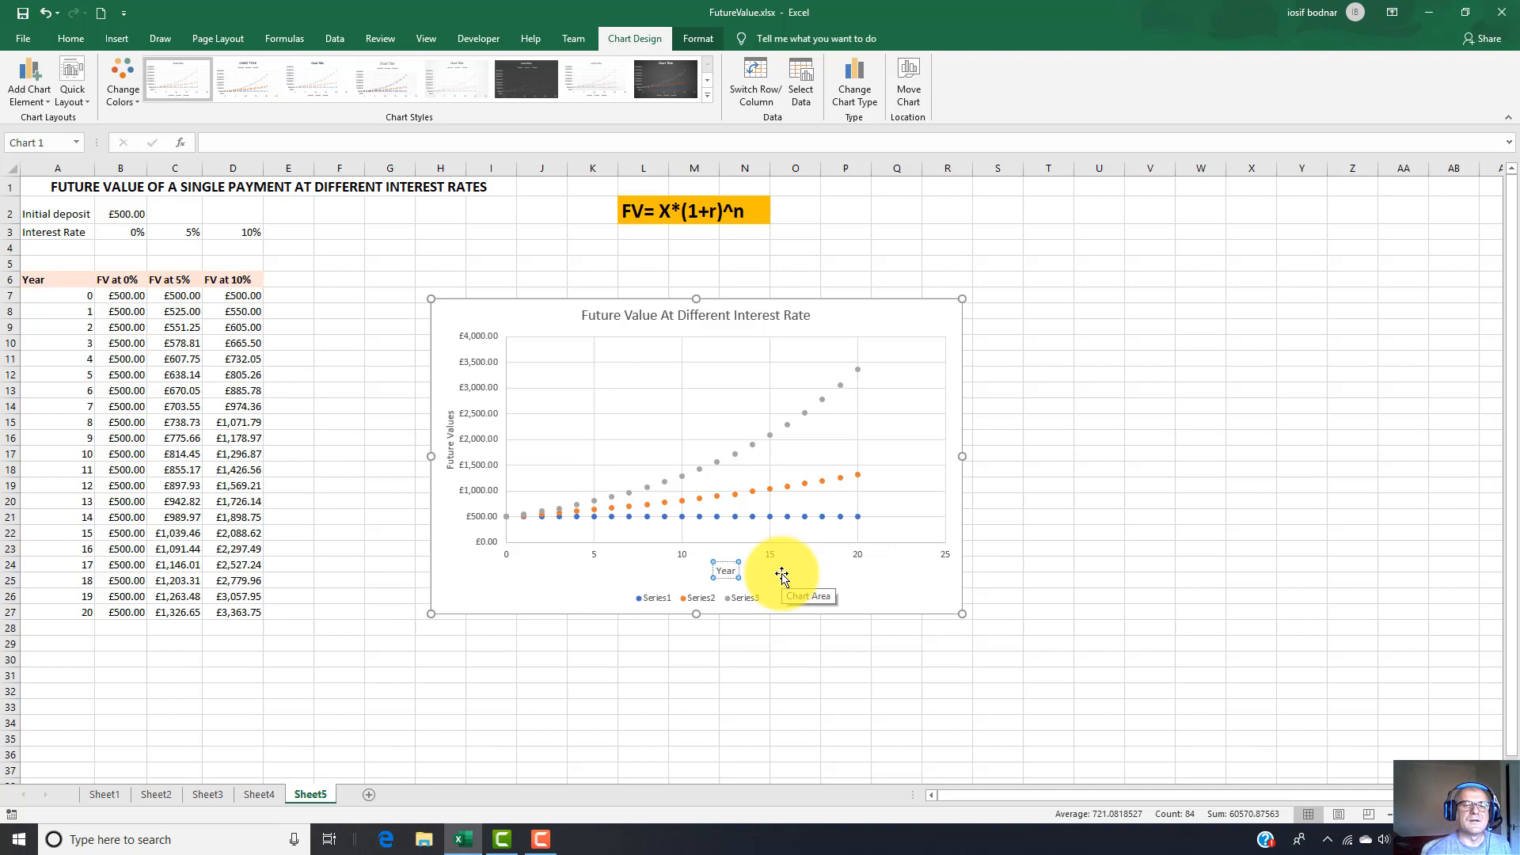
text(s)
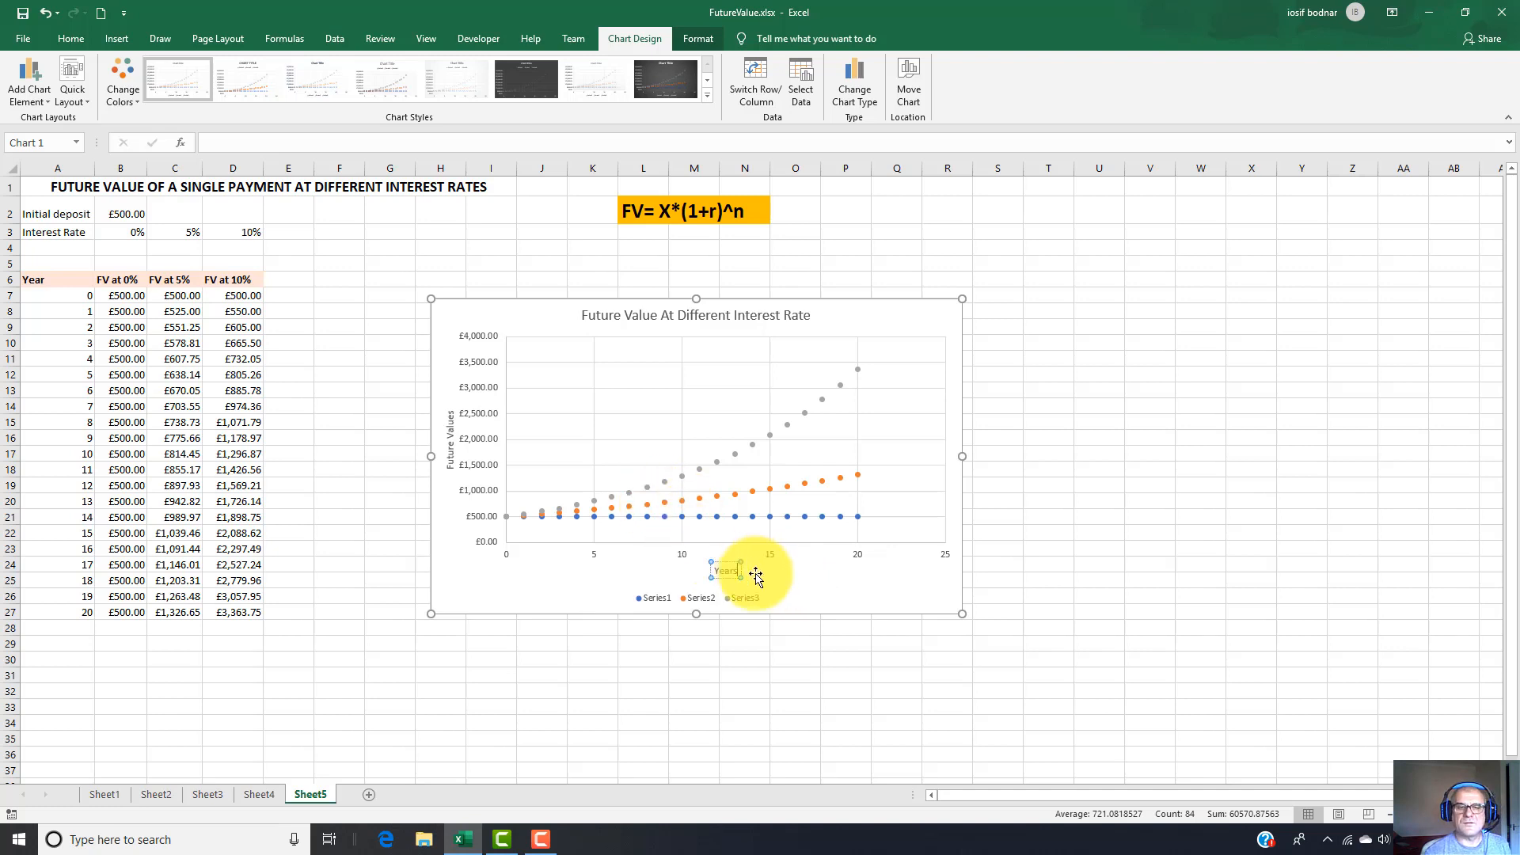
Select the chart legend and match its series entries to the plotted points and the table's rate columns.
click(653, 598)
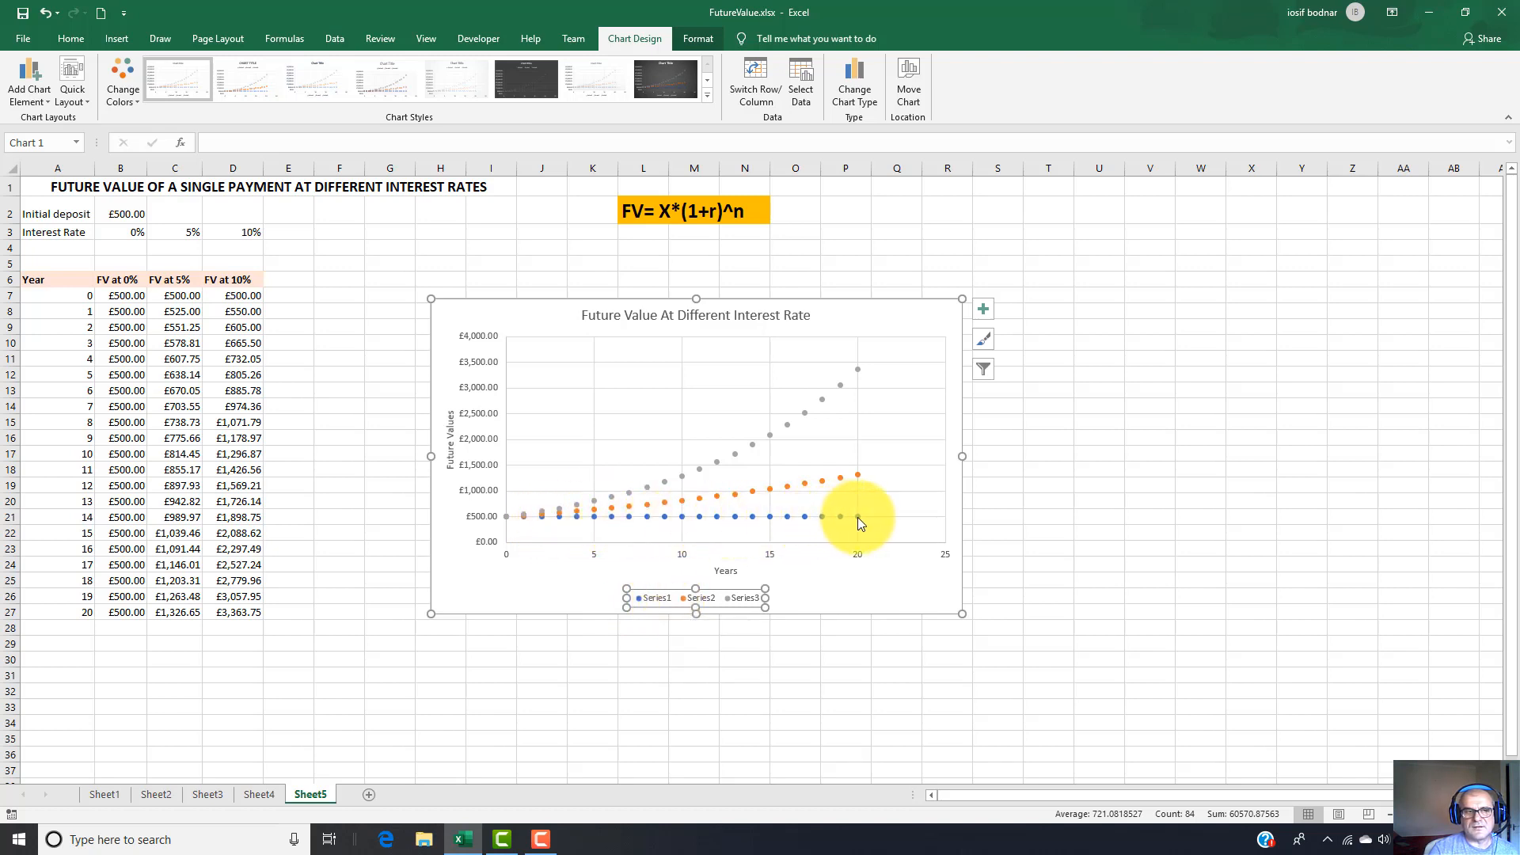
mouse_move(859, 520)
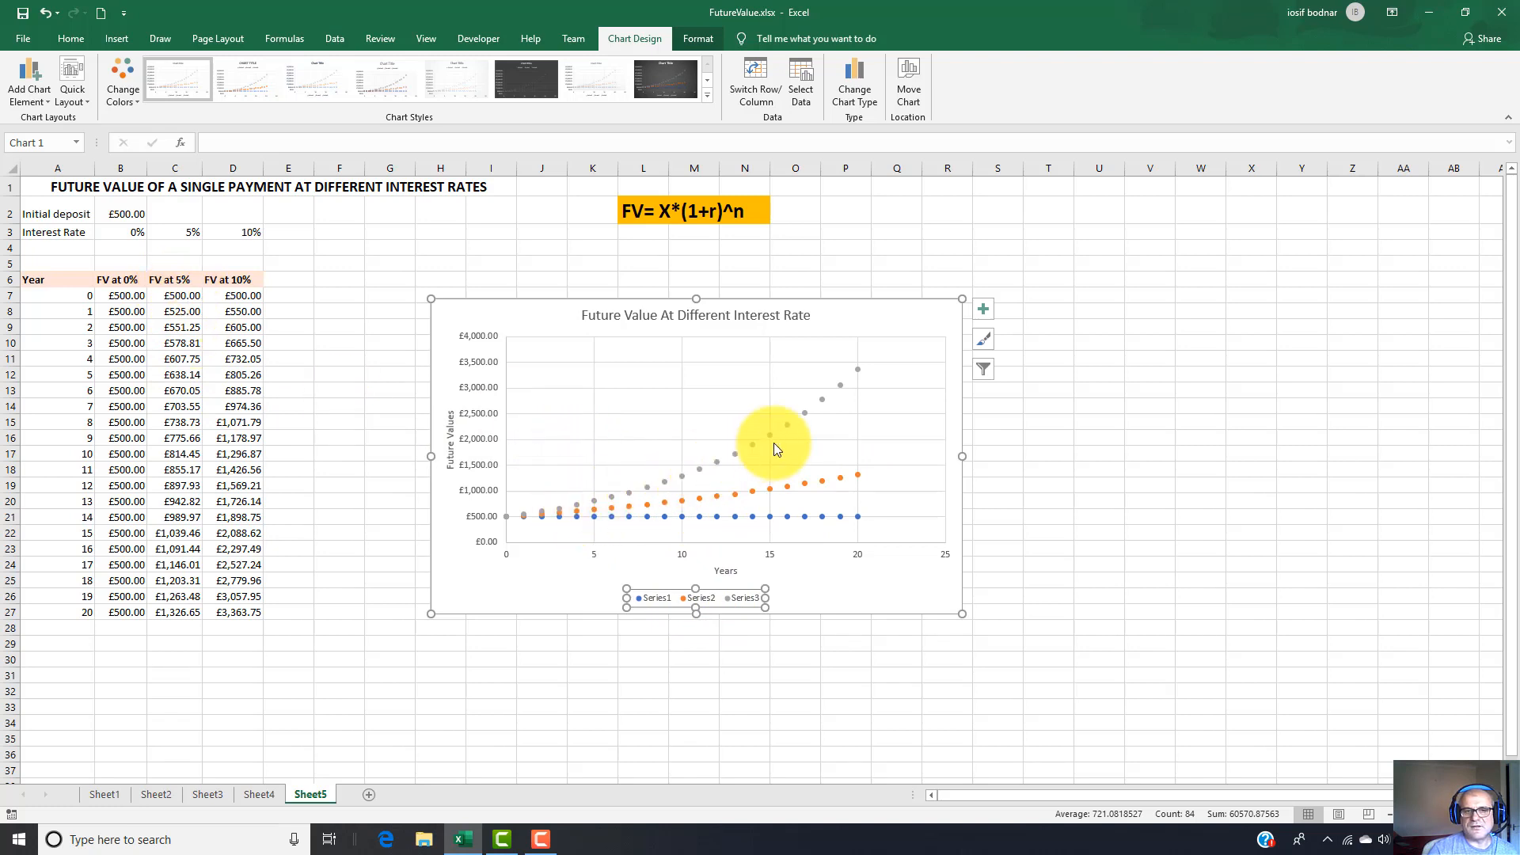
click(748, 601)
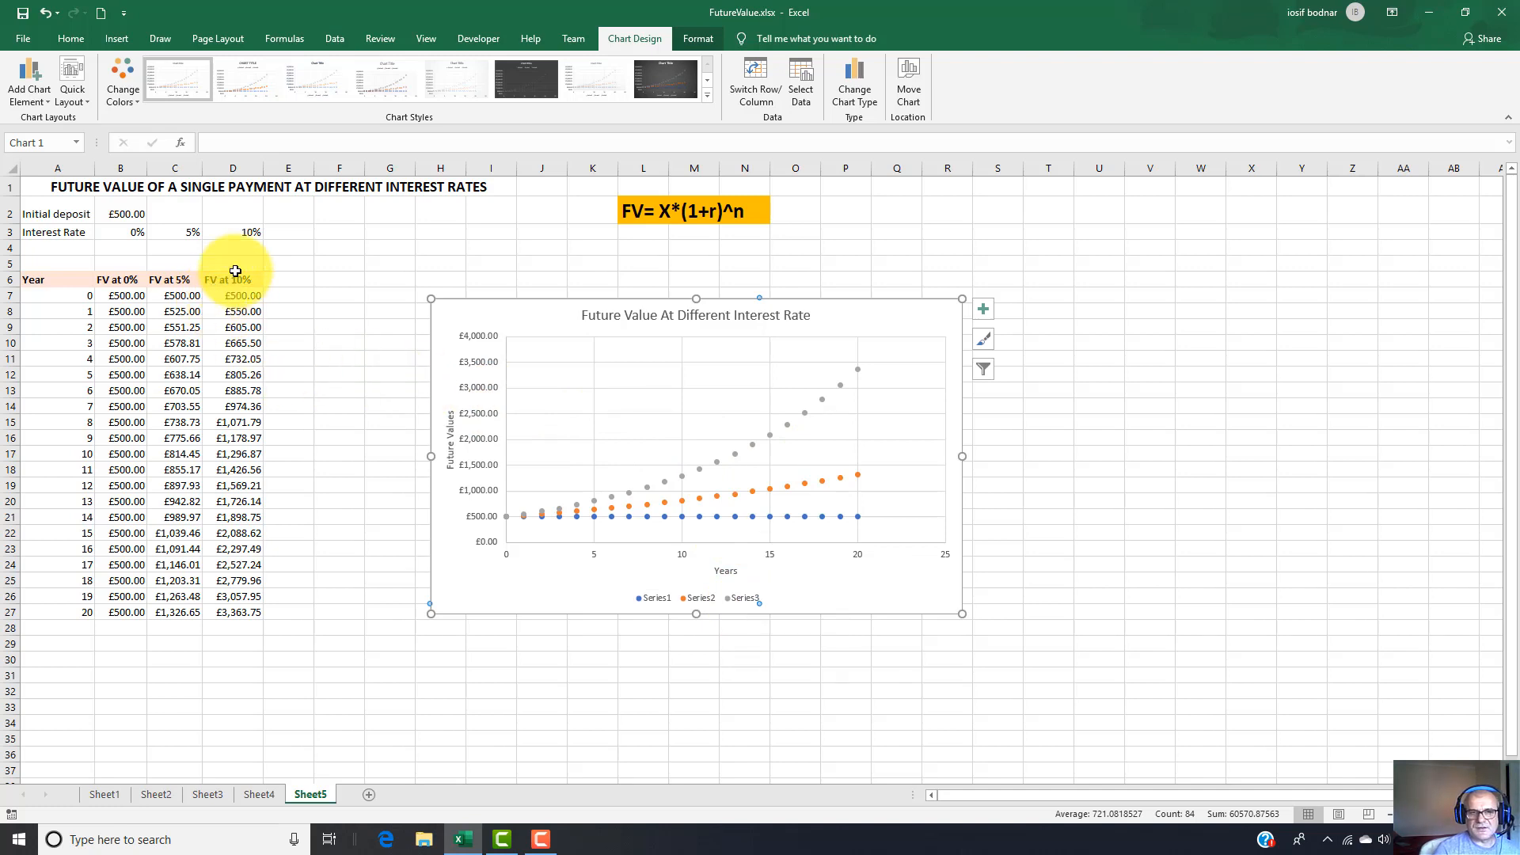
click(653, 599)
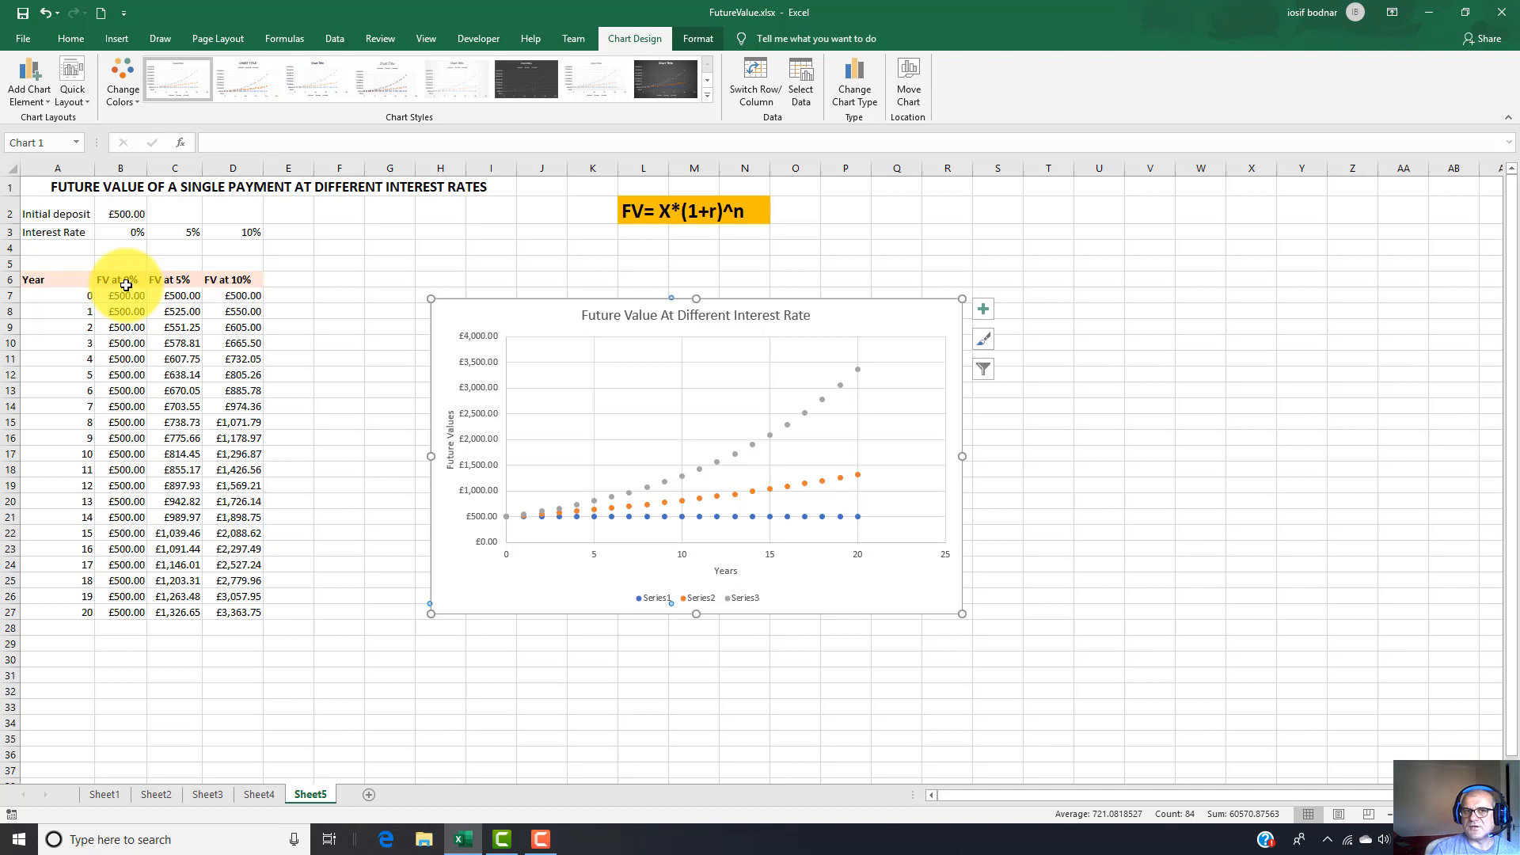
double_click(658, 599)
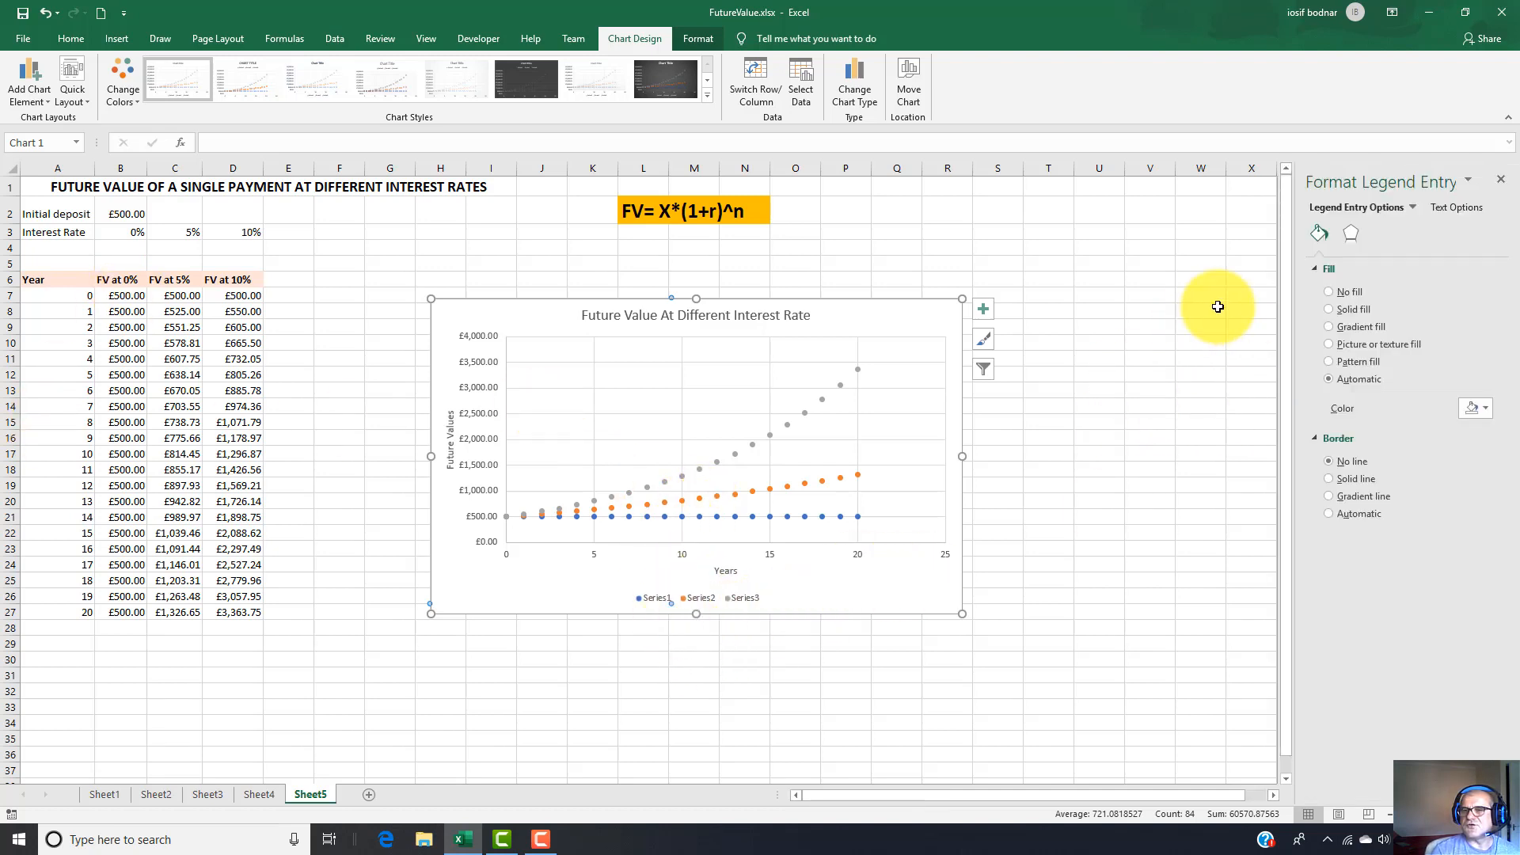
click(655, 604)
click(649, 601)
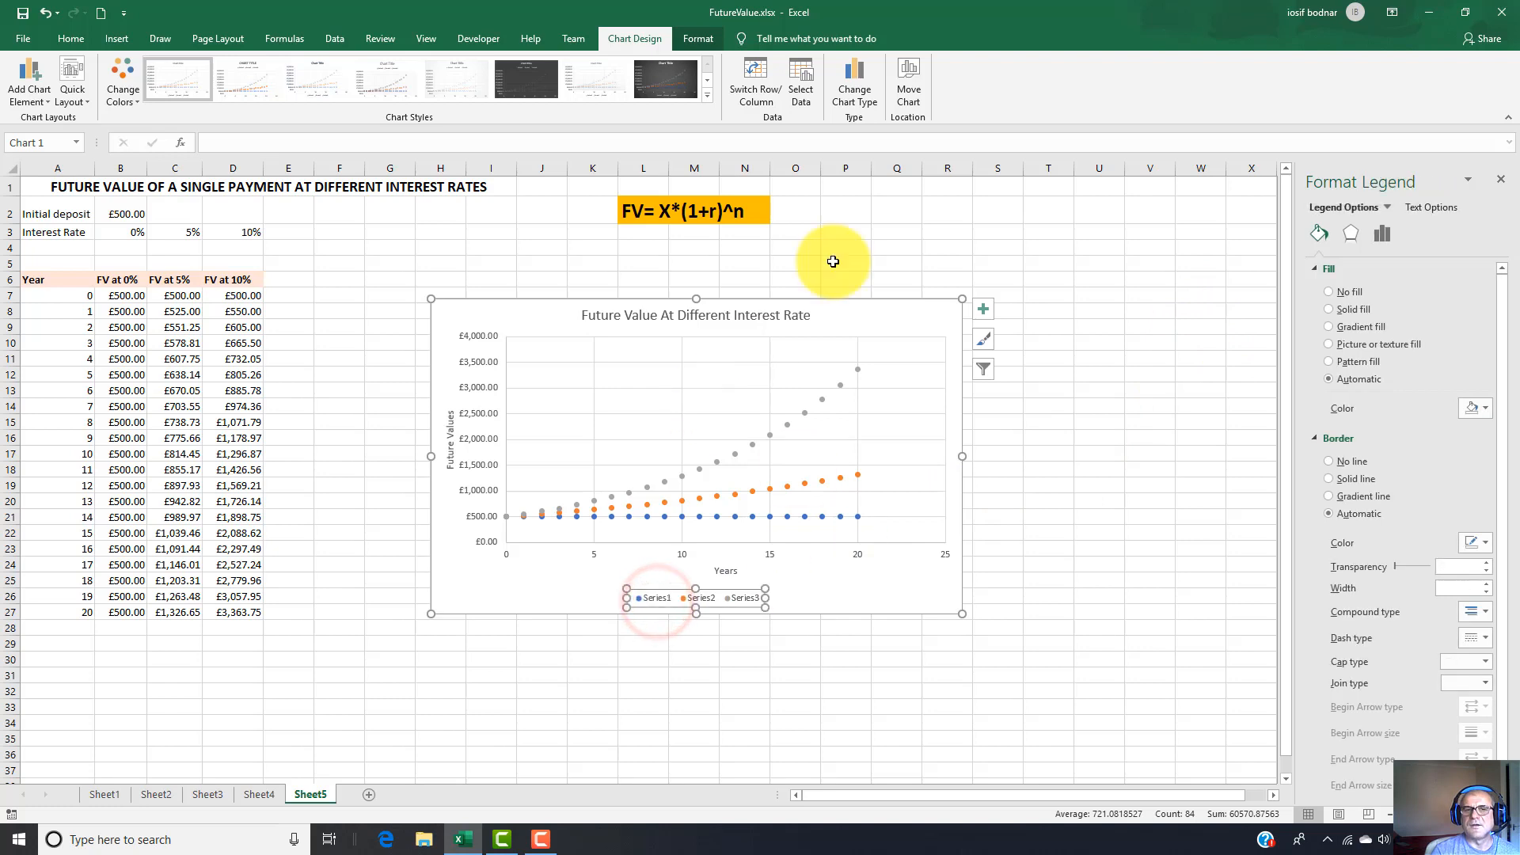
Edit the chart's data source and rename the first series as "FV at 0%".
click(806, 97)
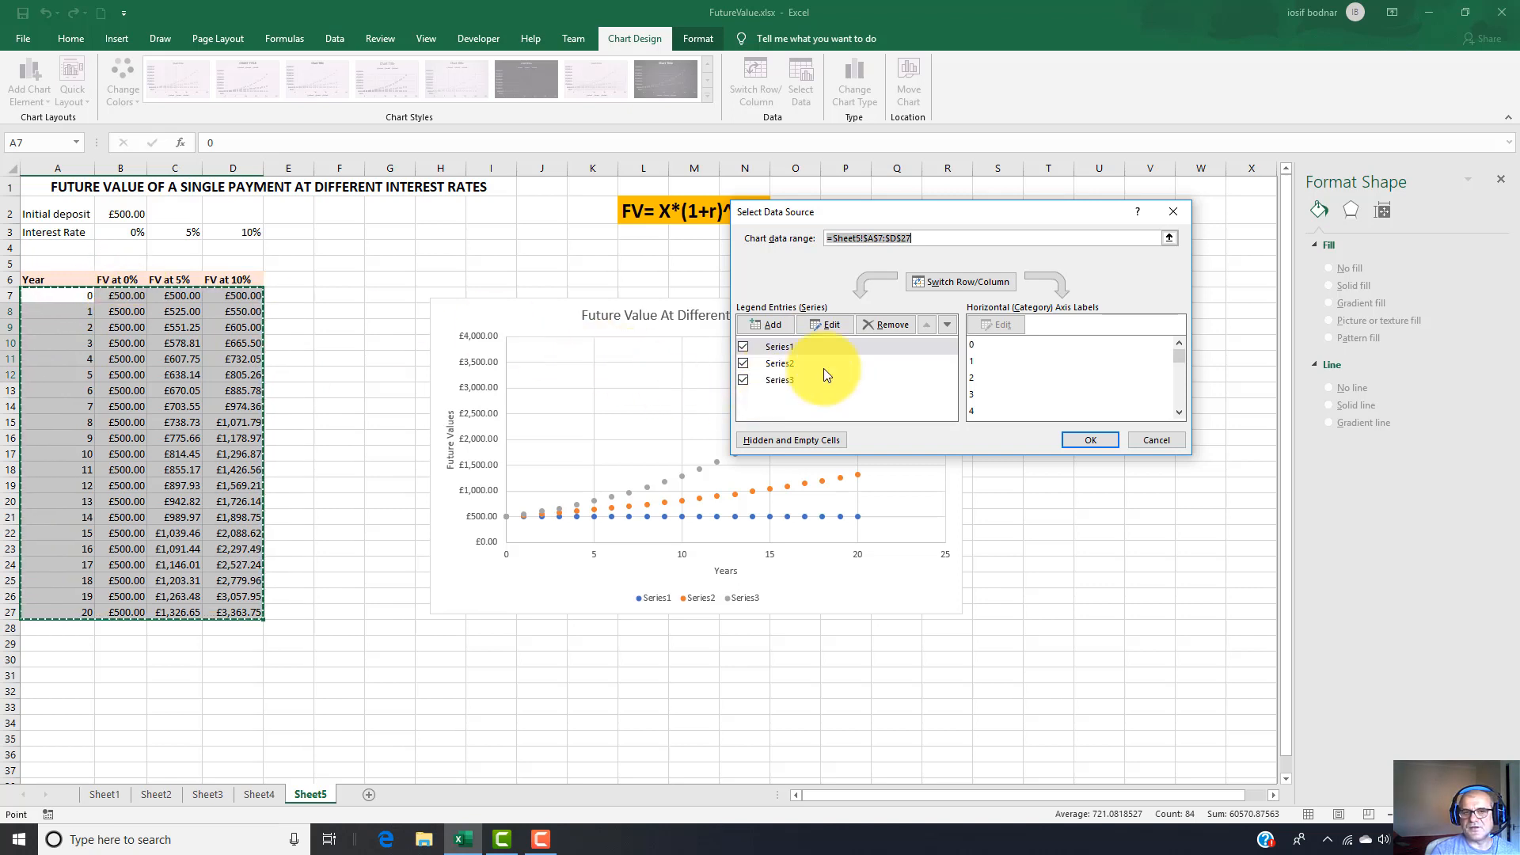
click(773, 347)
click(833, 325)
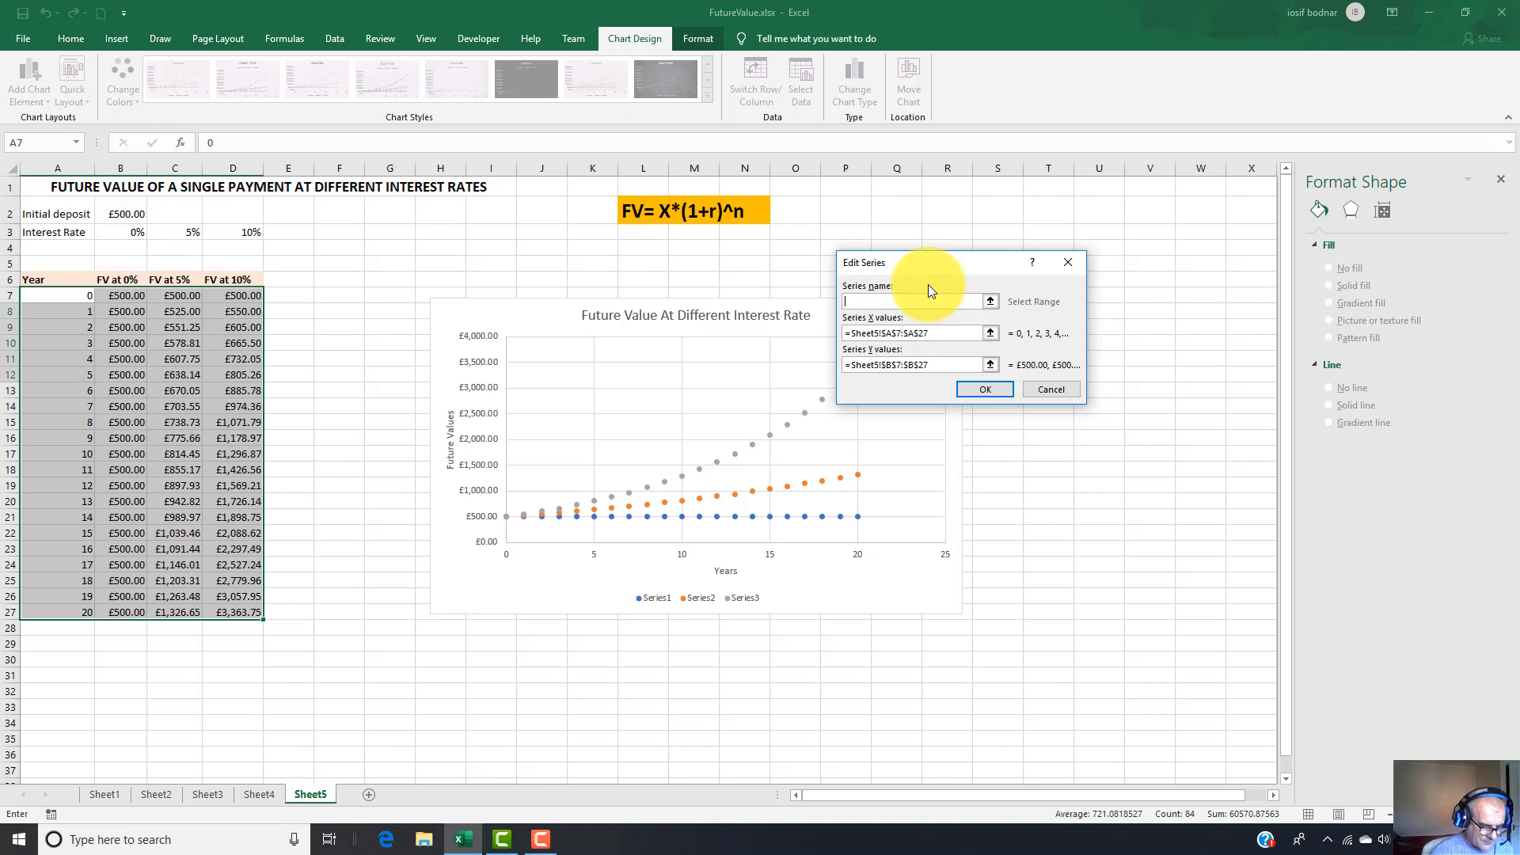
text(FV)
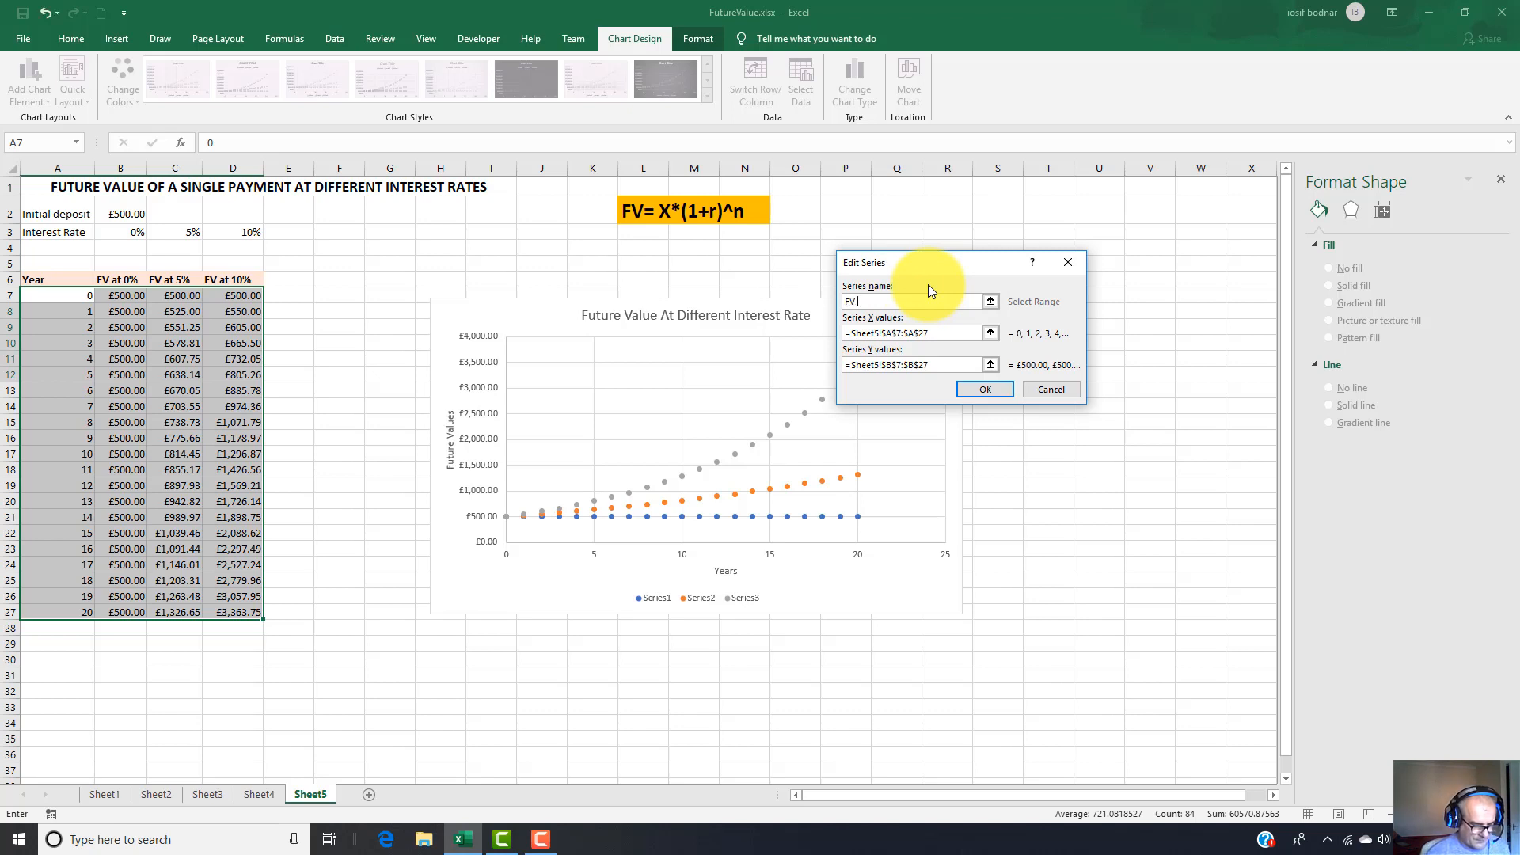
text( at 0)
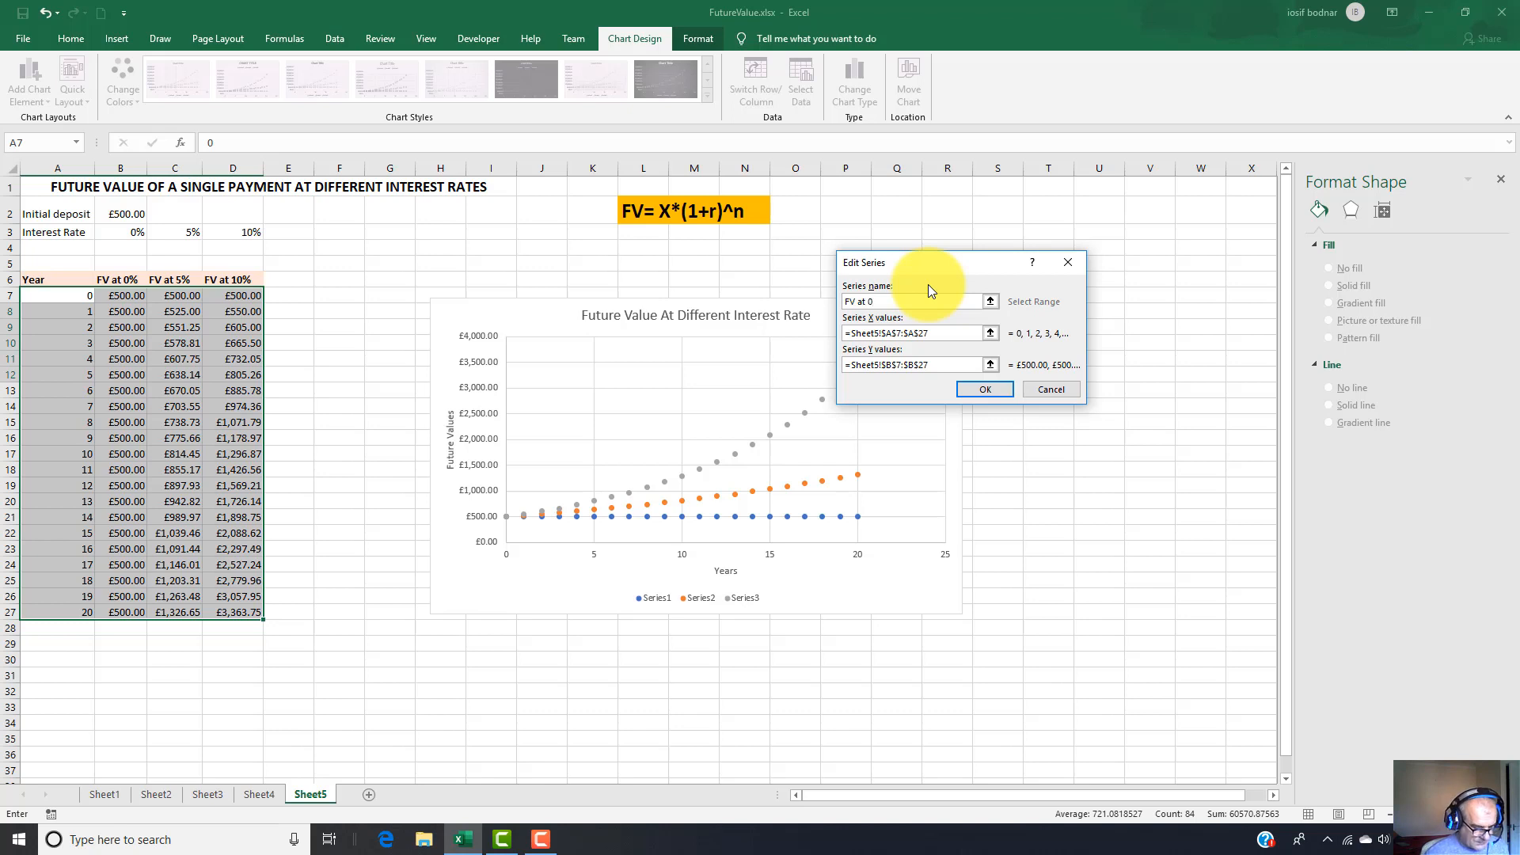
text(%)
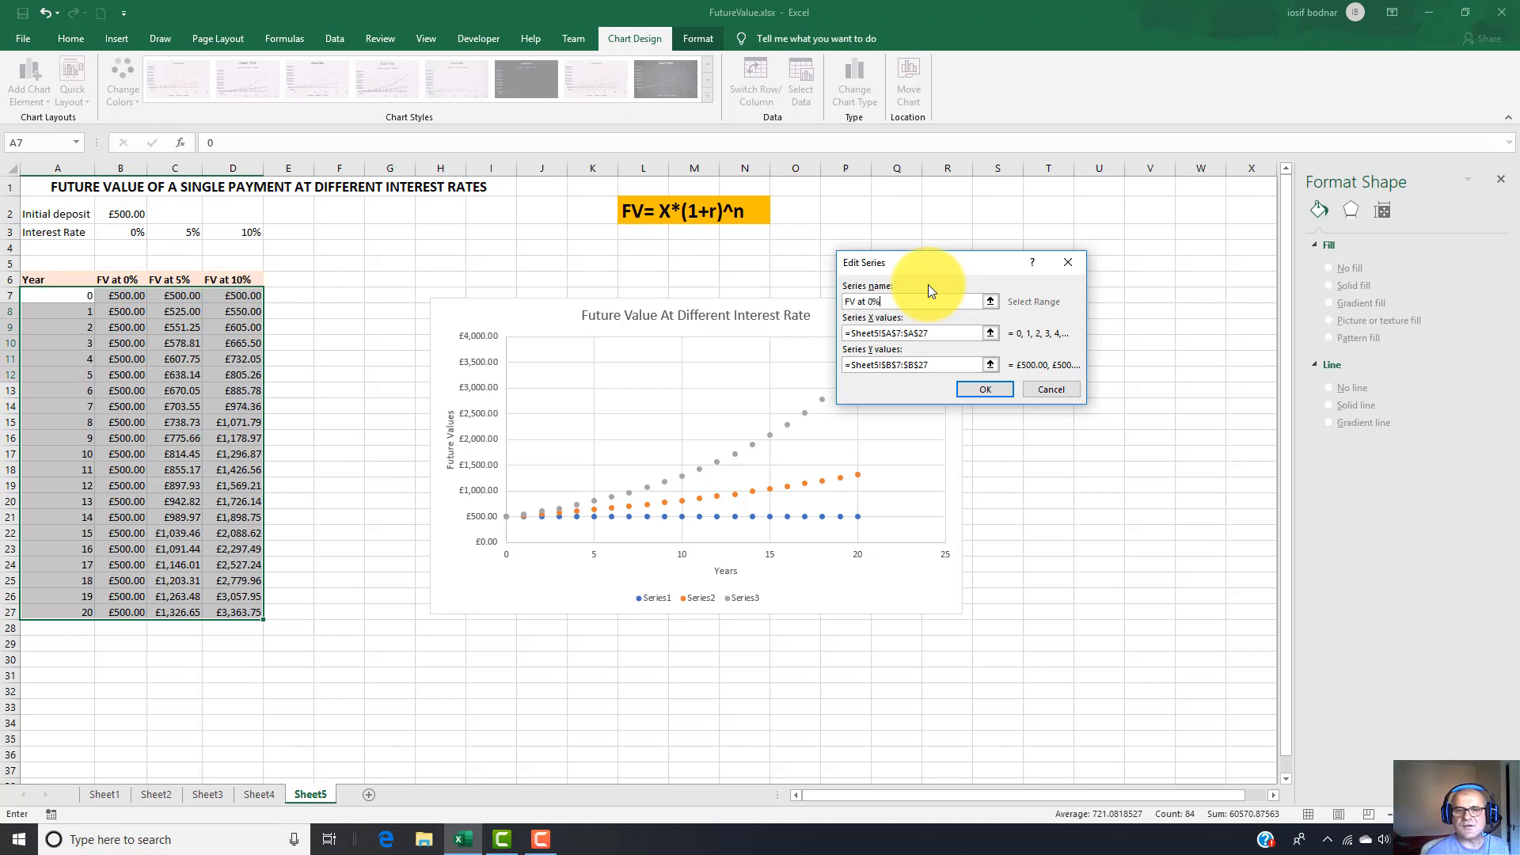
click(991, 387)
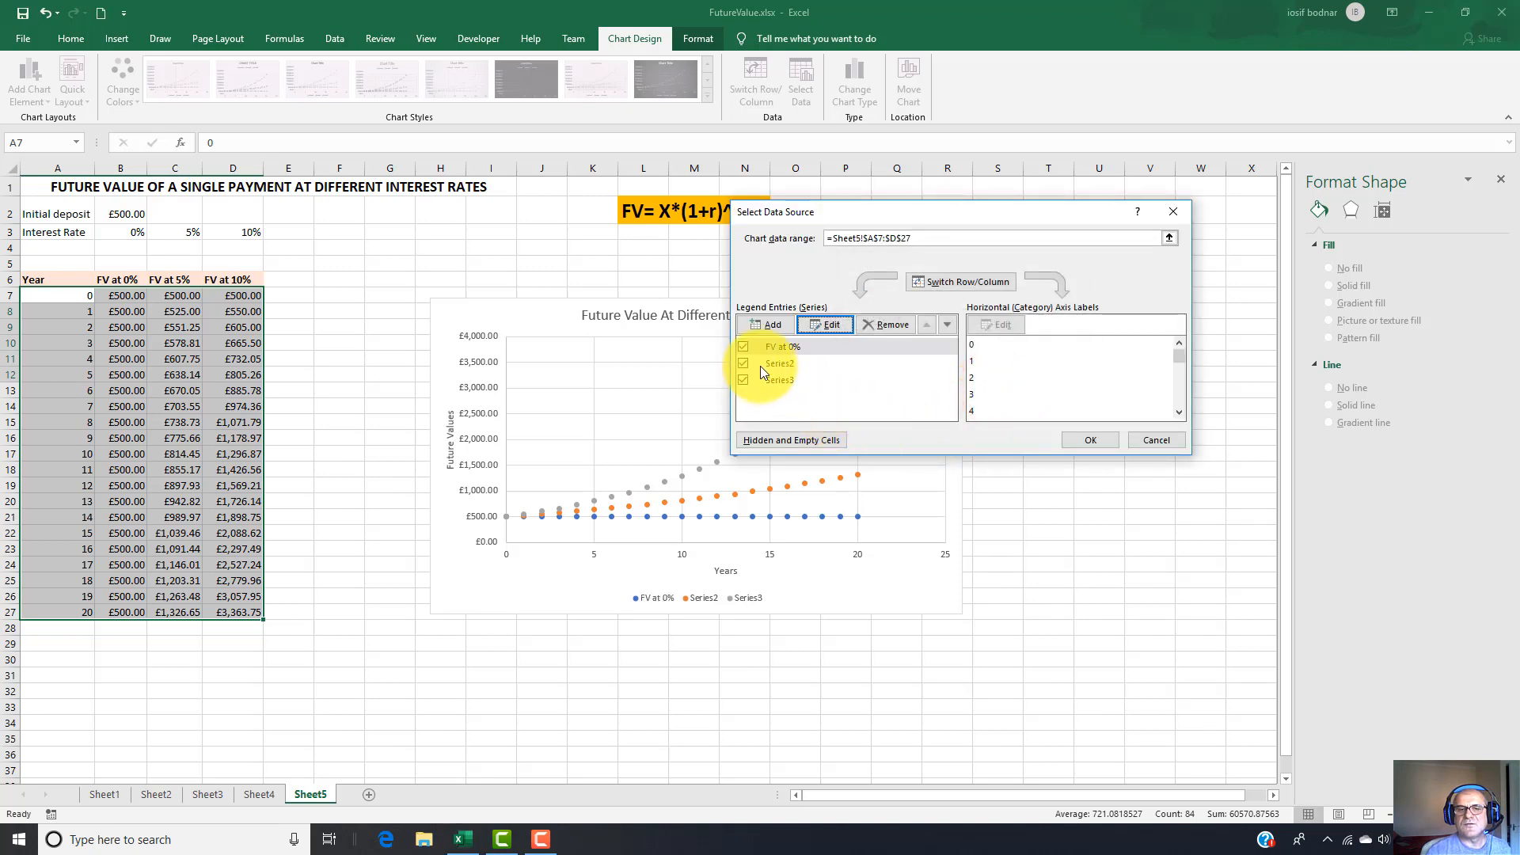
Rename the chart's second series as "FV at 5%".
click(773, 364)
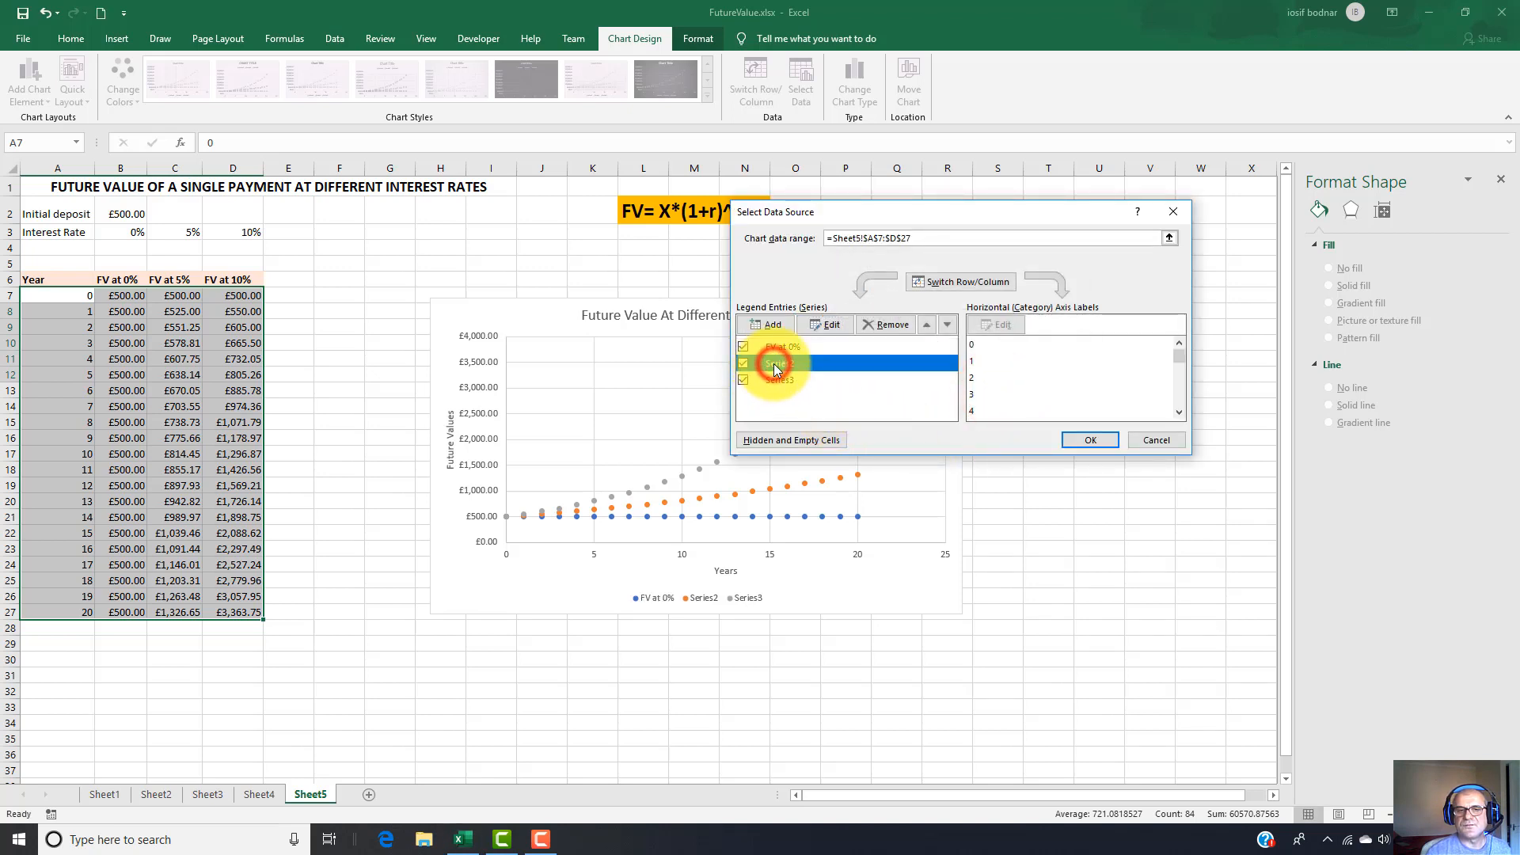
click(825, 325)
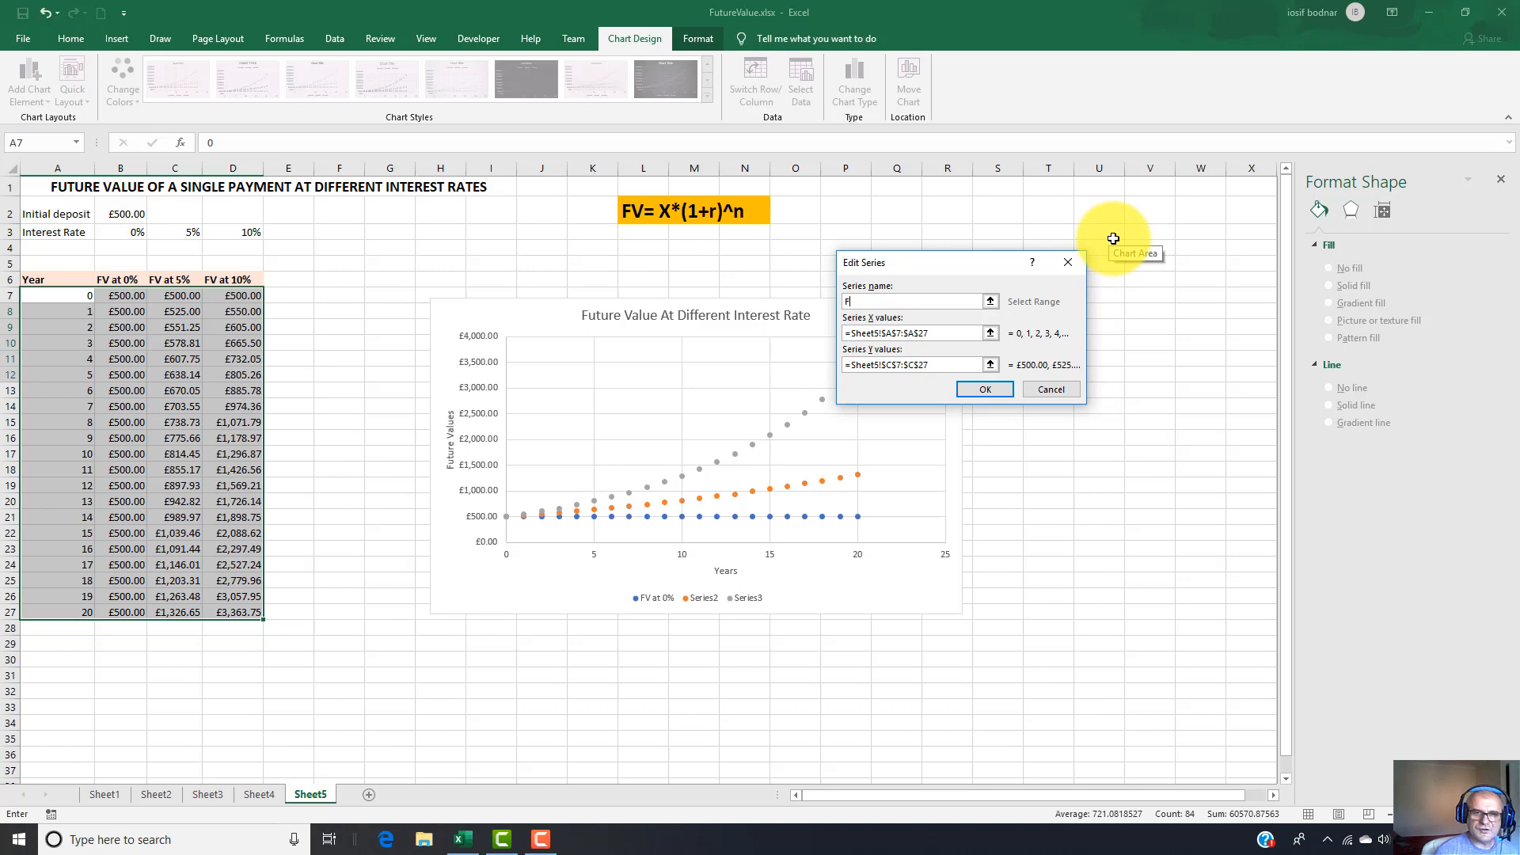
text(FV a)
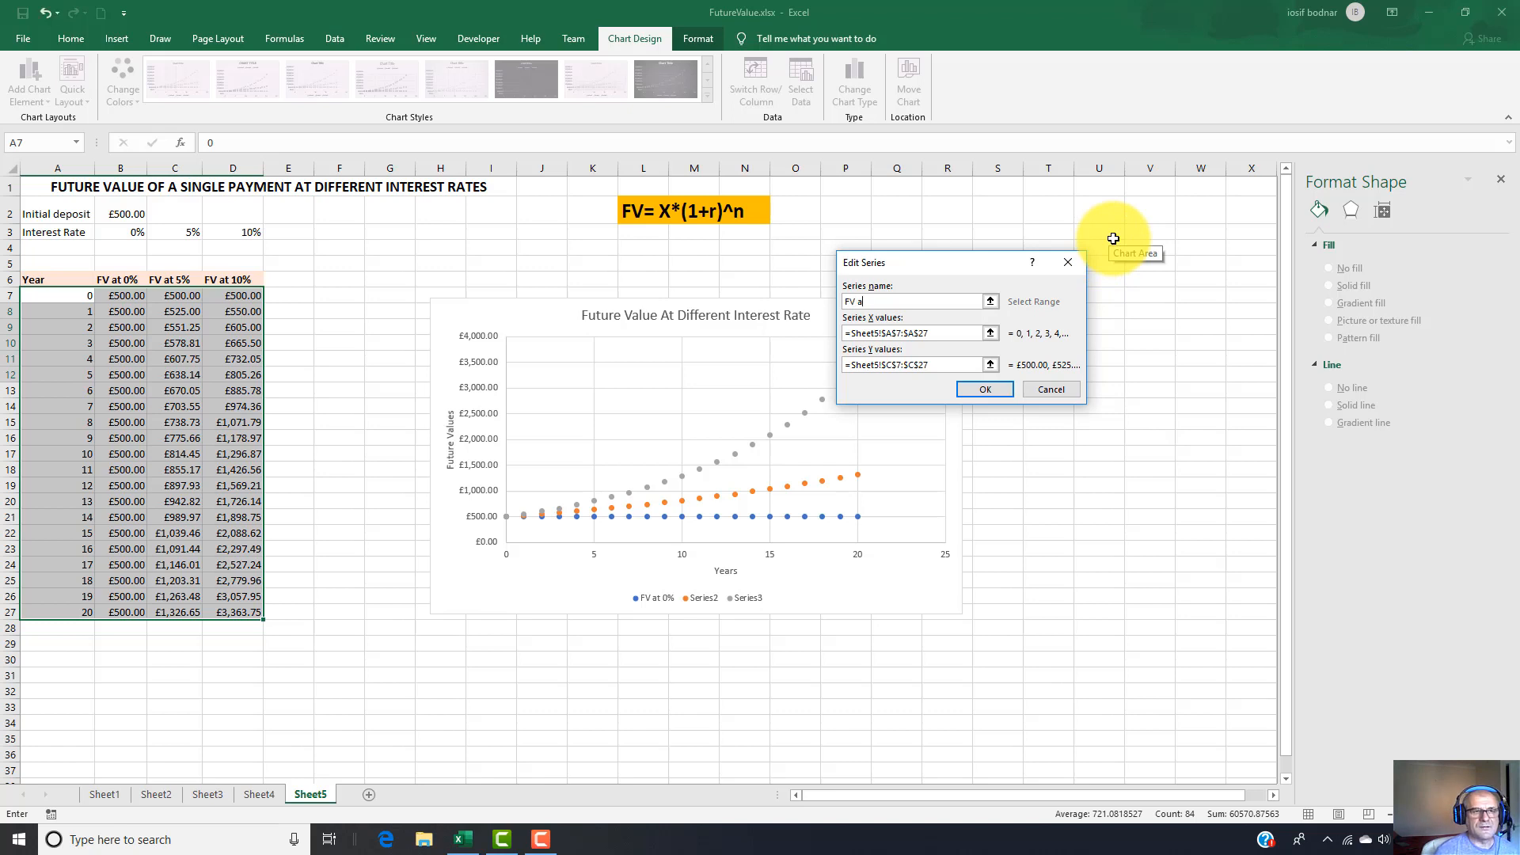
text(t 5%)
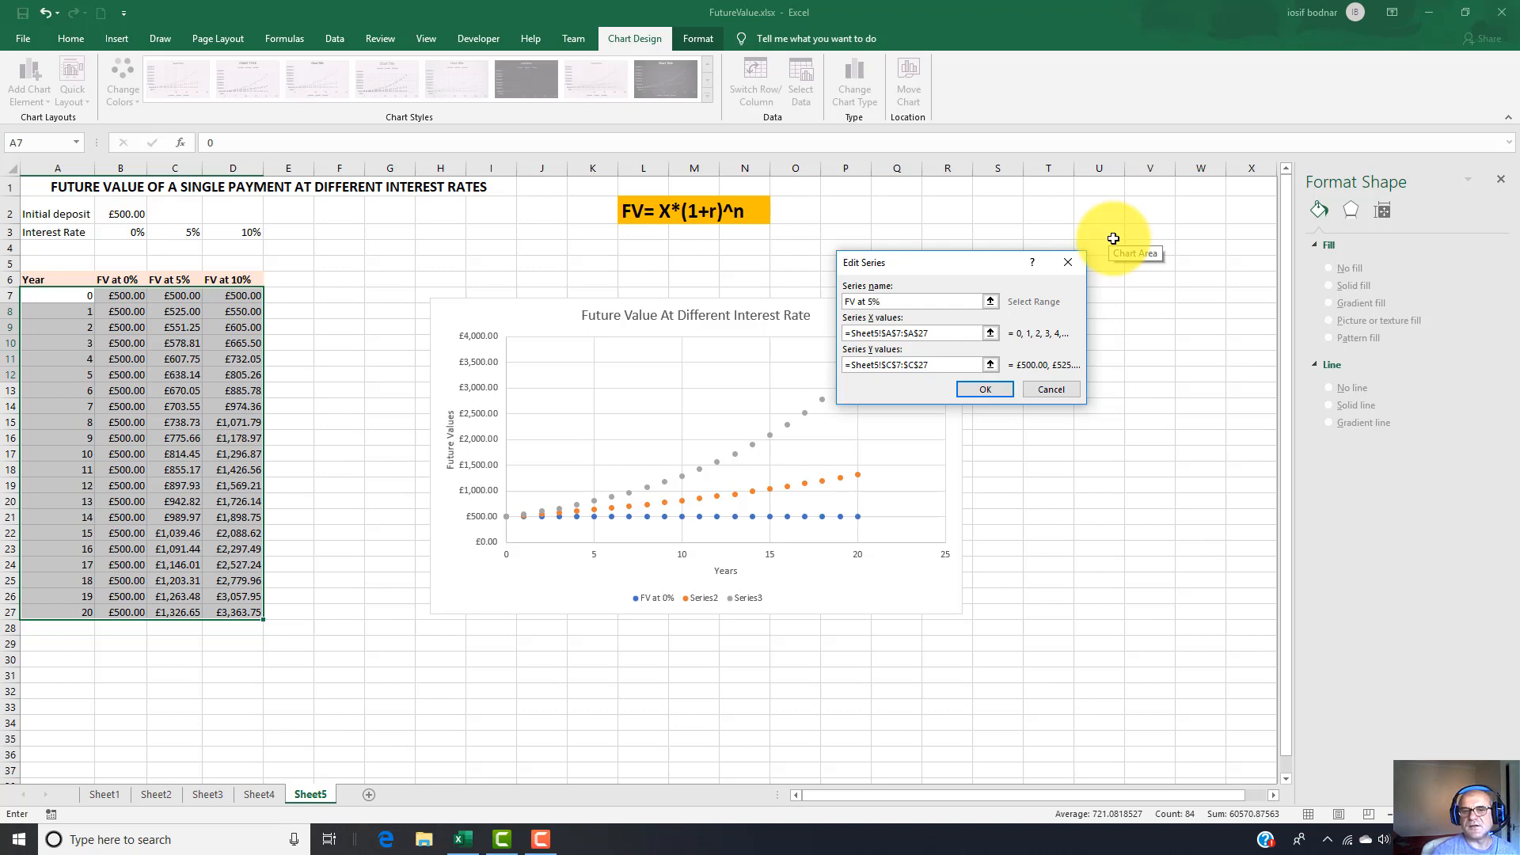
click(985, 389)
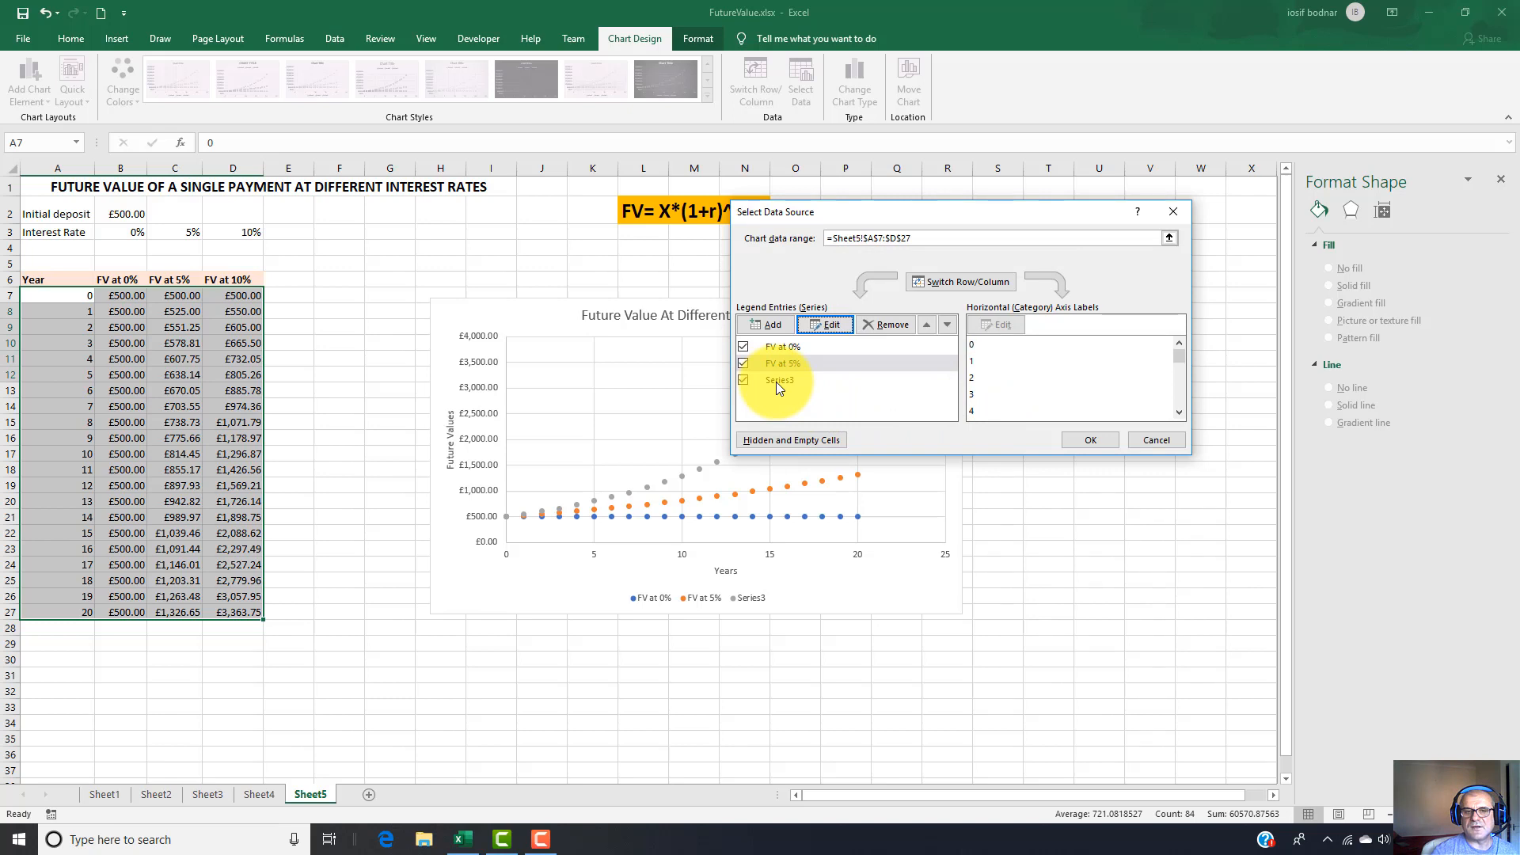
Rename the chart's third series as "FV at 10%" and apply the data source changes.
click(776, 382)
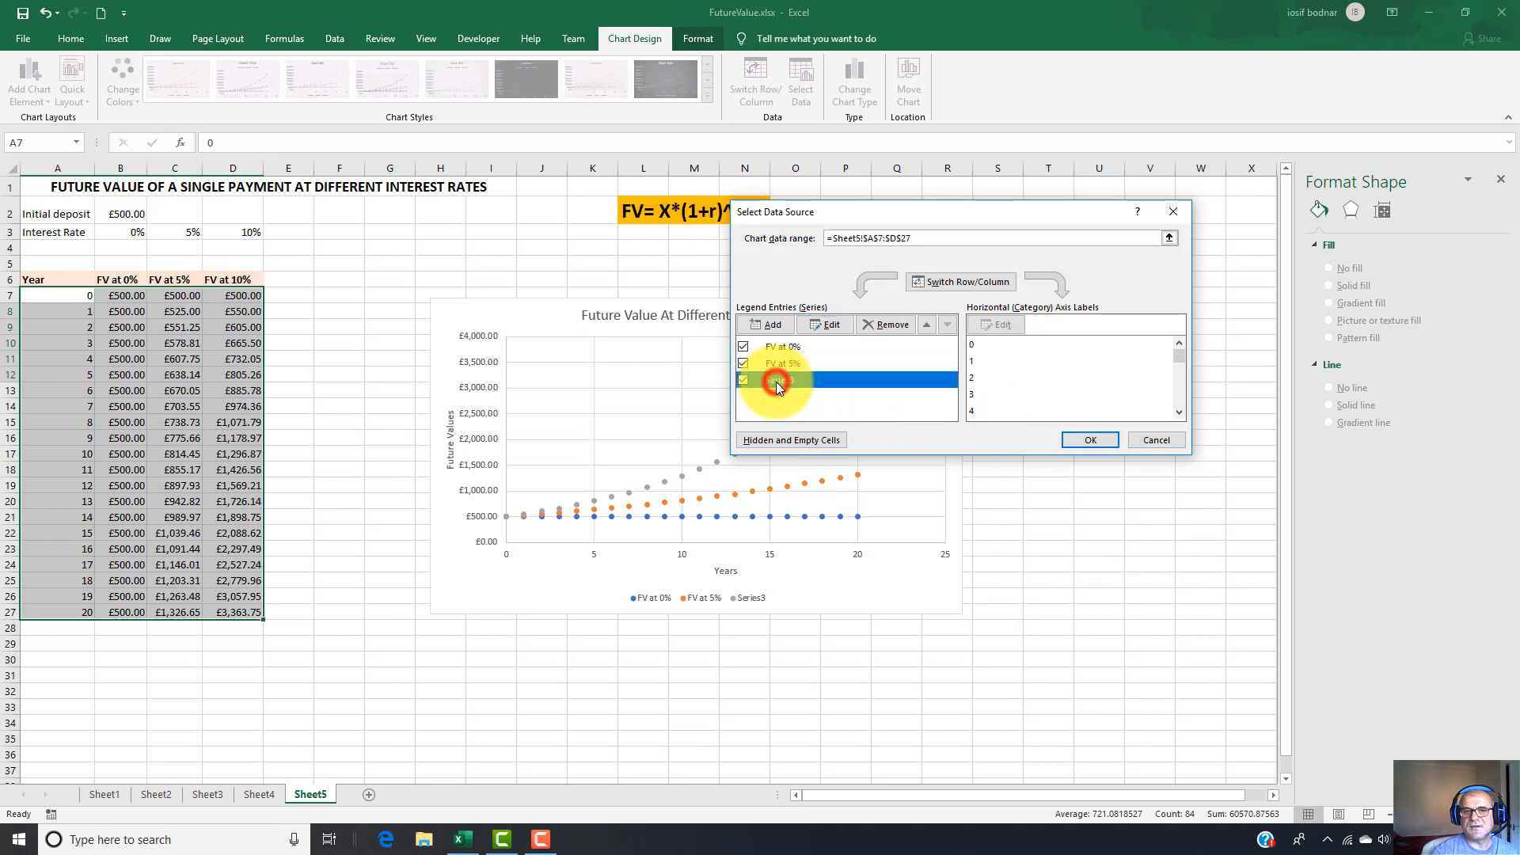
click(820, 326)
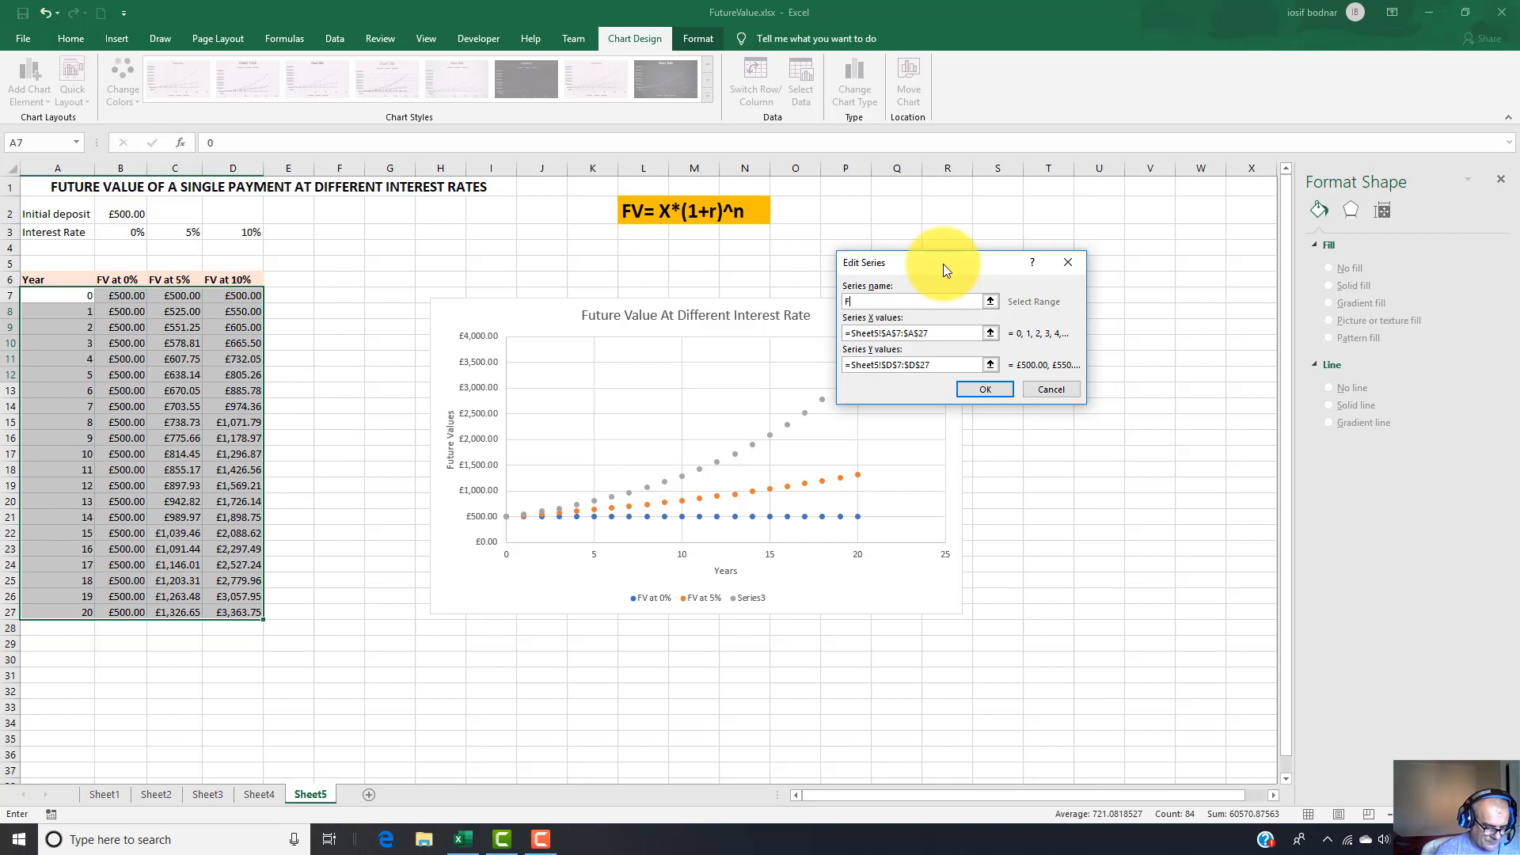
text(FV at 10%)
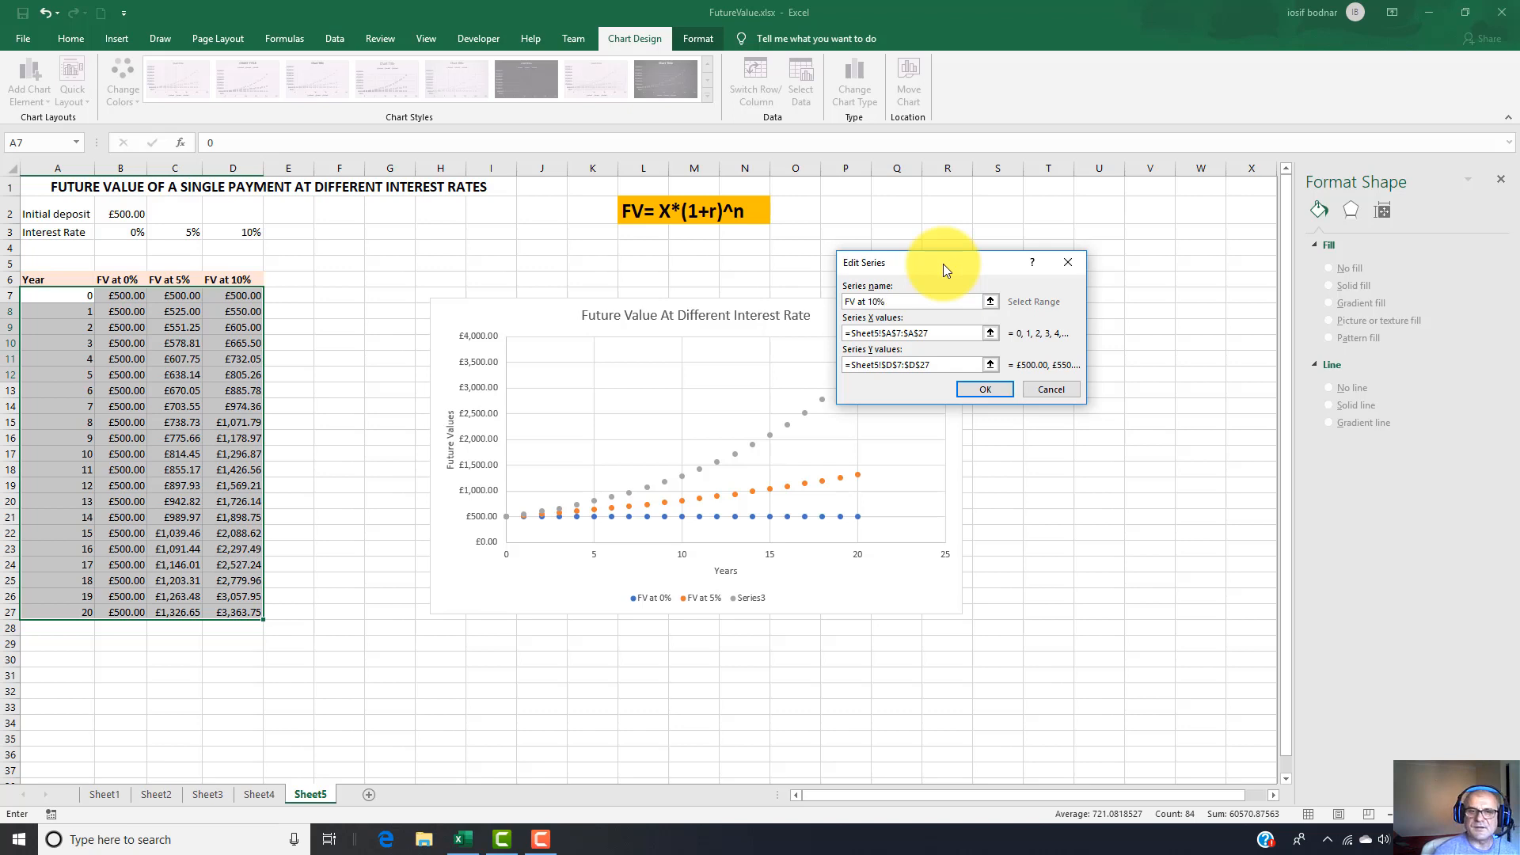
click(985, 389)
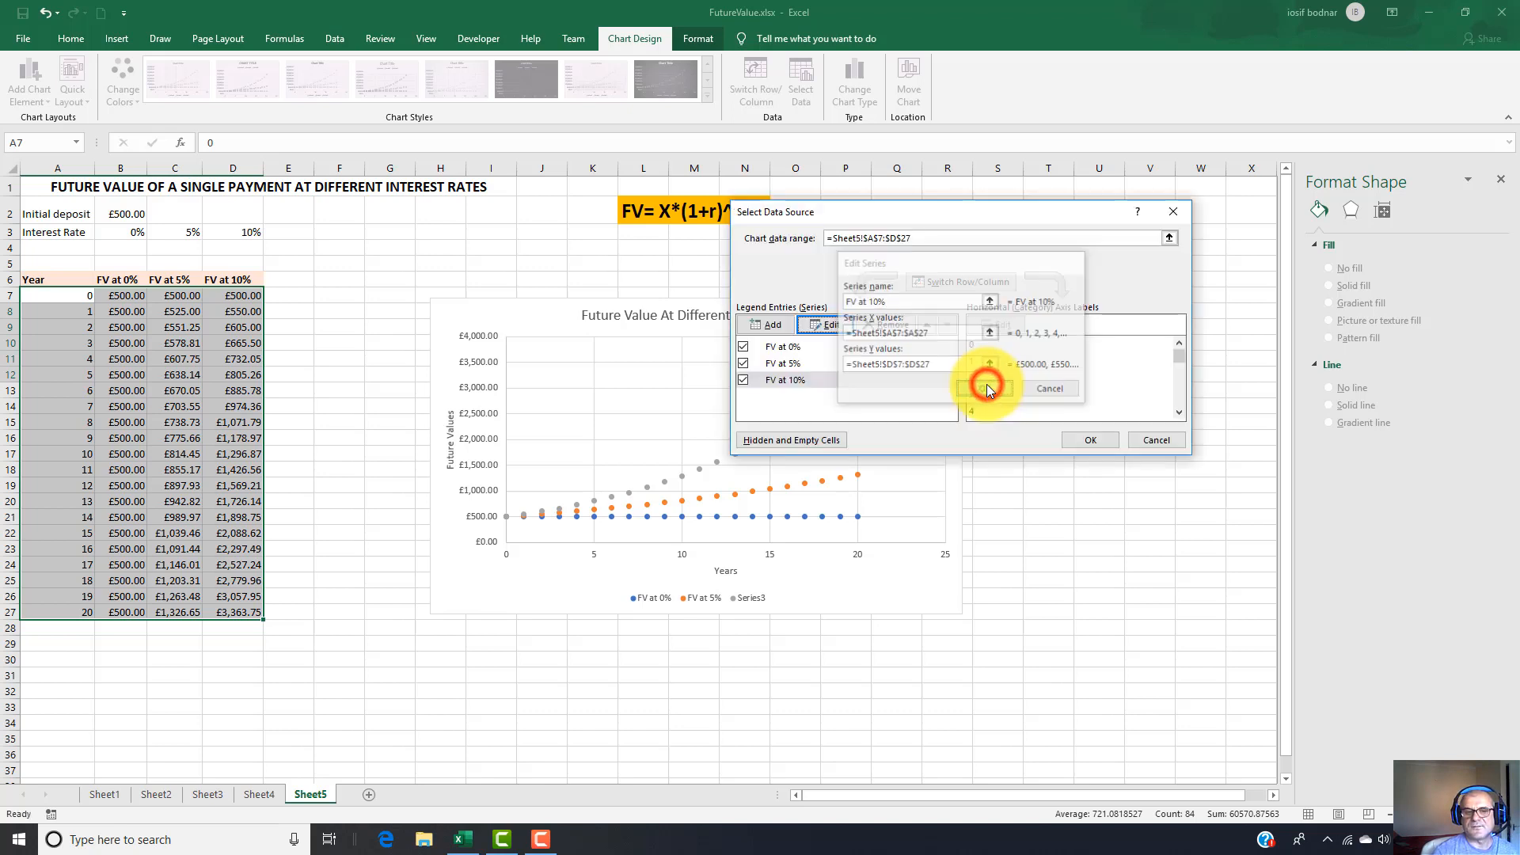
click(1090, 440)
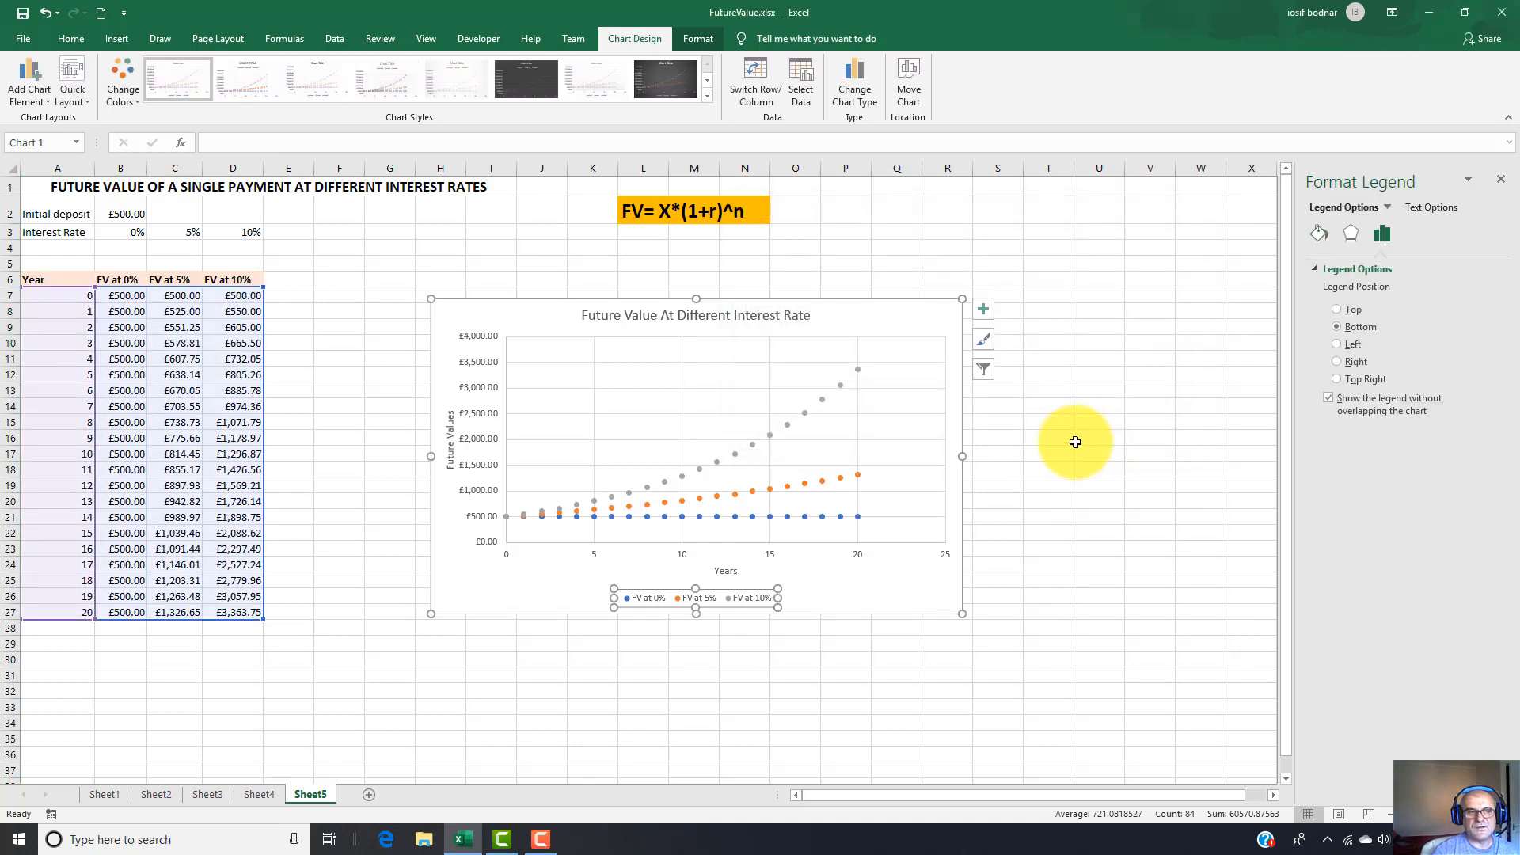
click(501, 724)
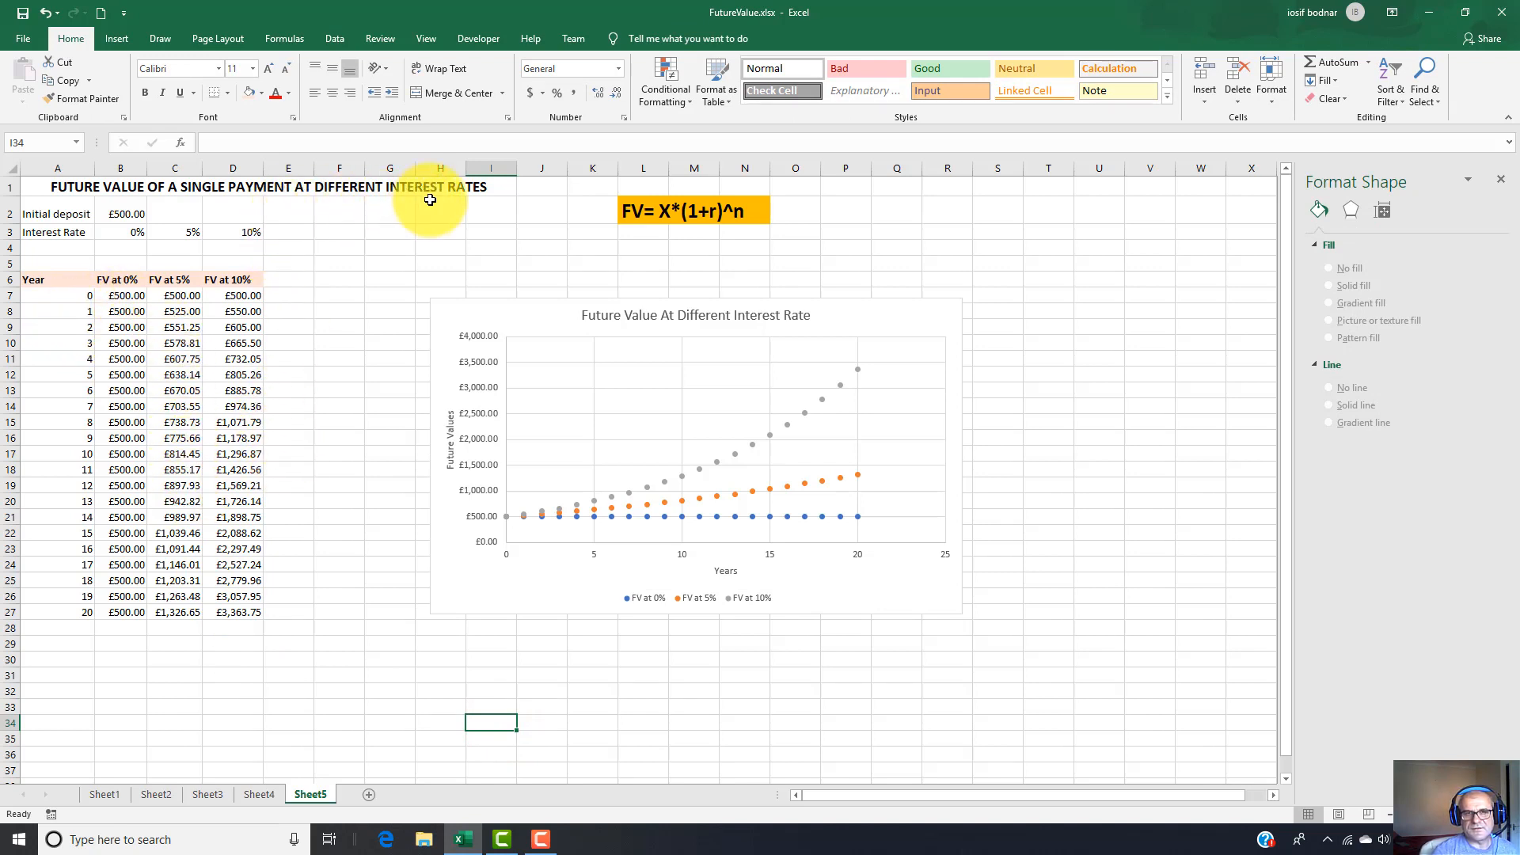
click(555, 303)
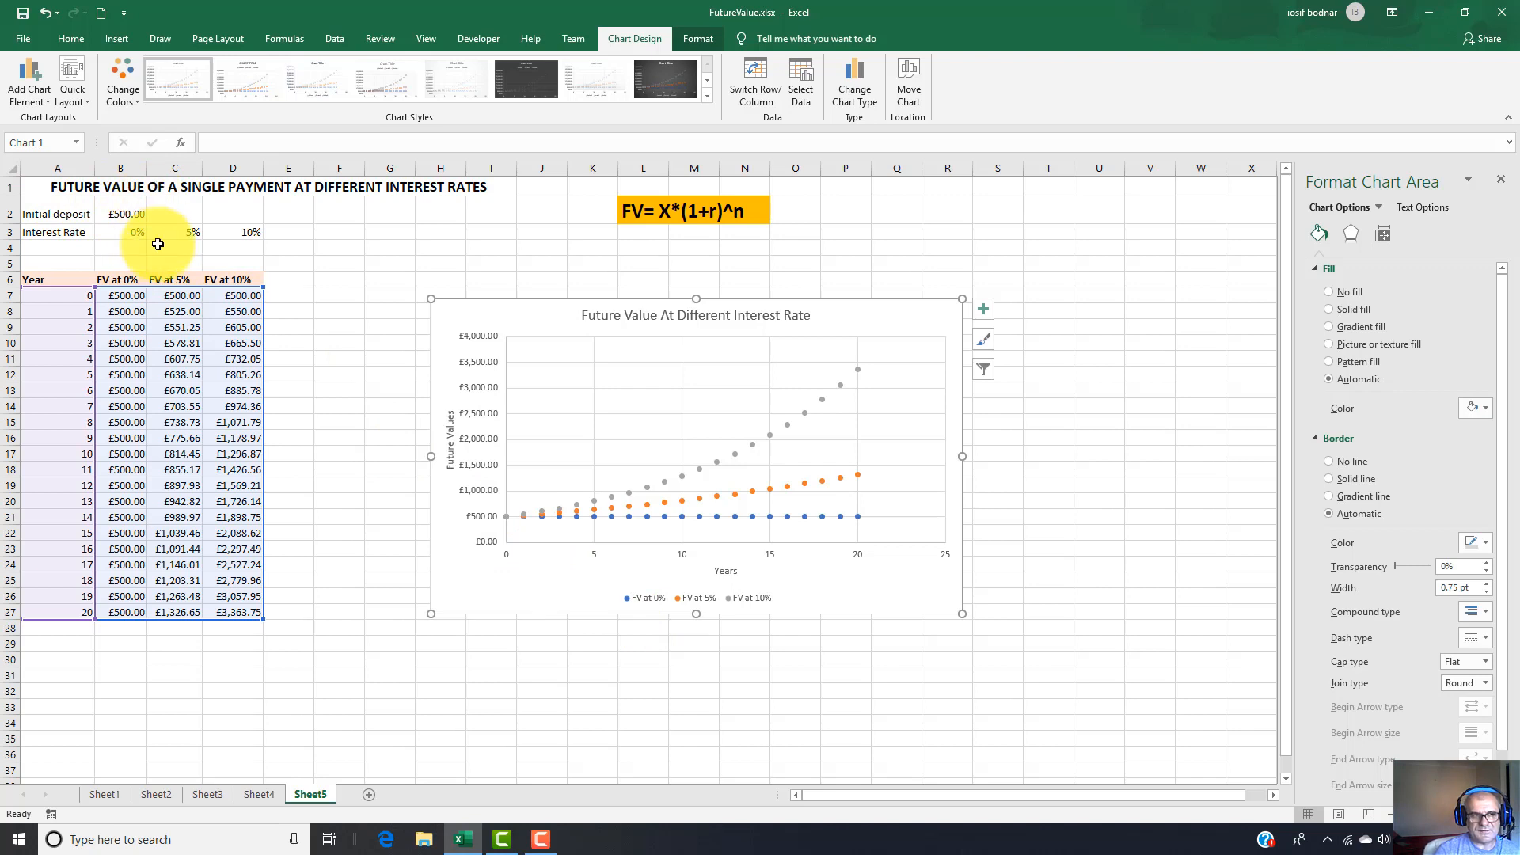
click(529, 707)
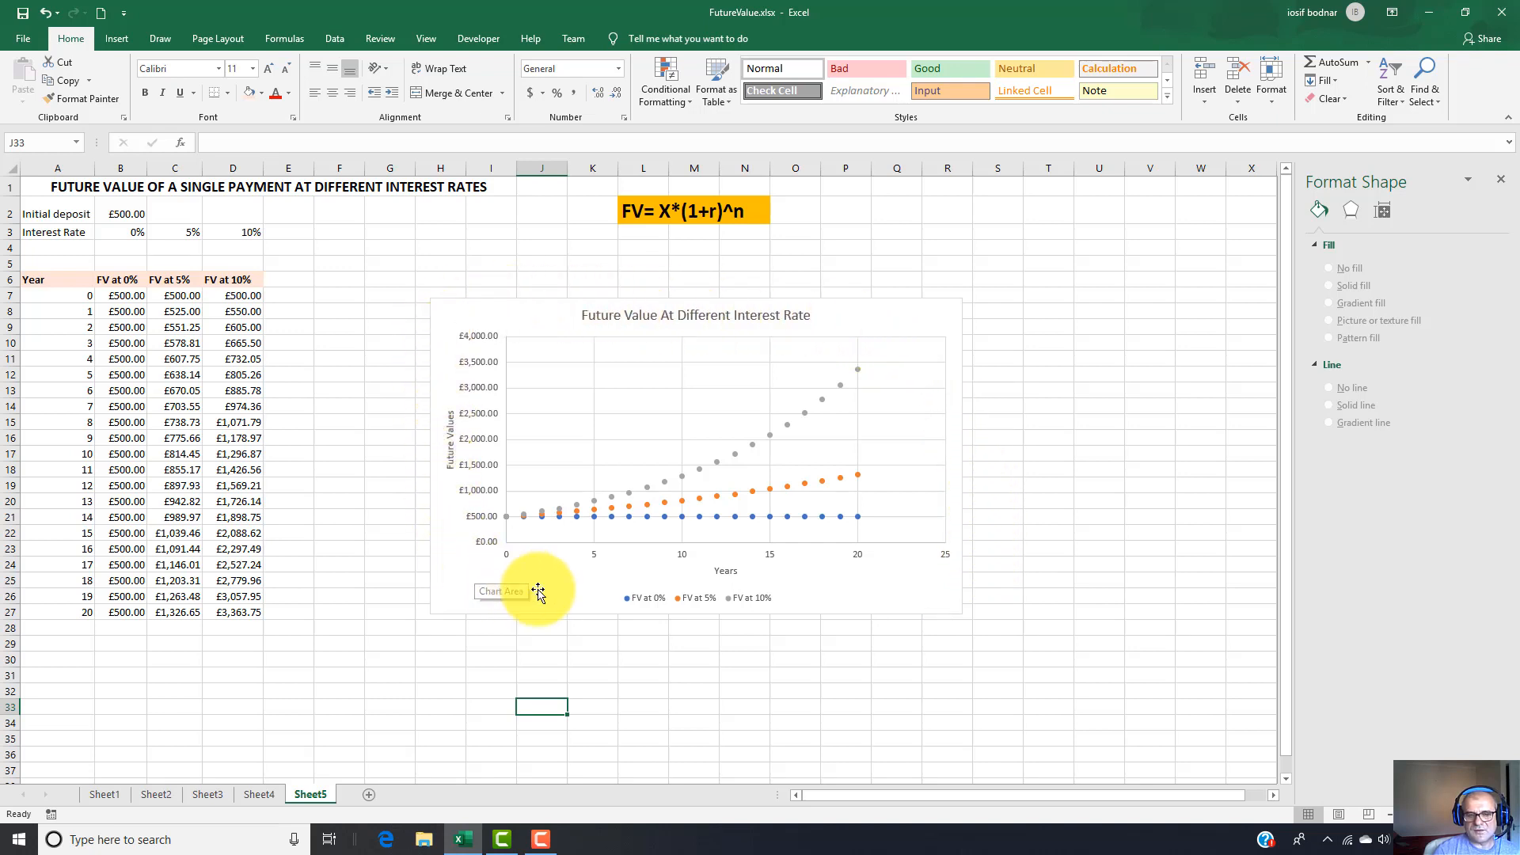
Change the initial deposit in cell B2 to £1,000.
click(121, 214)
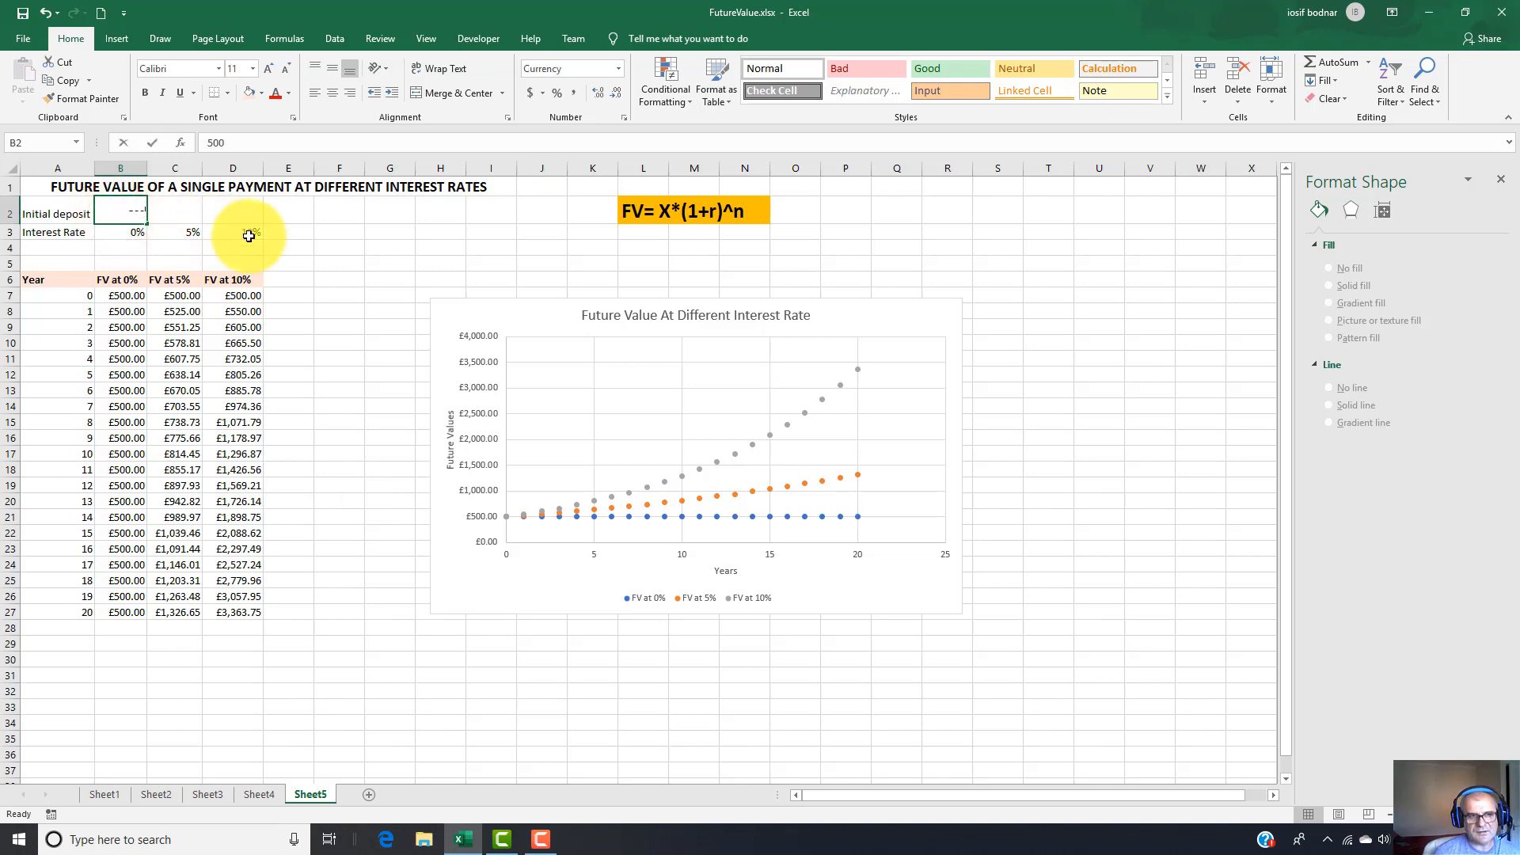
text(10)
key(Return)
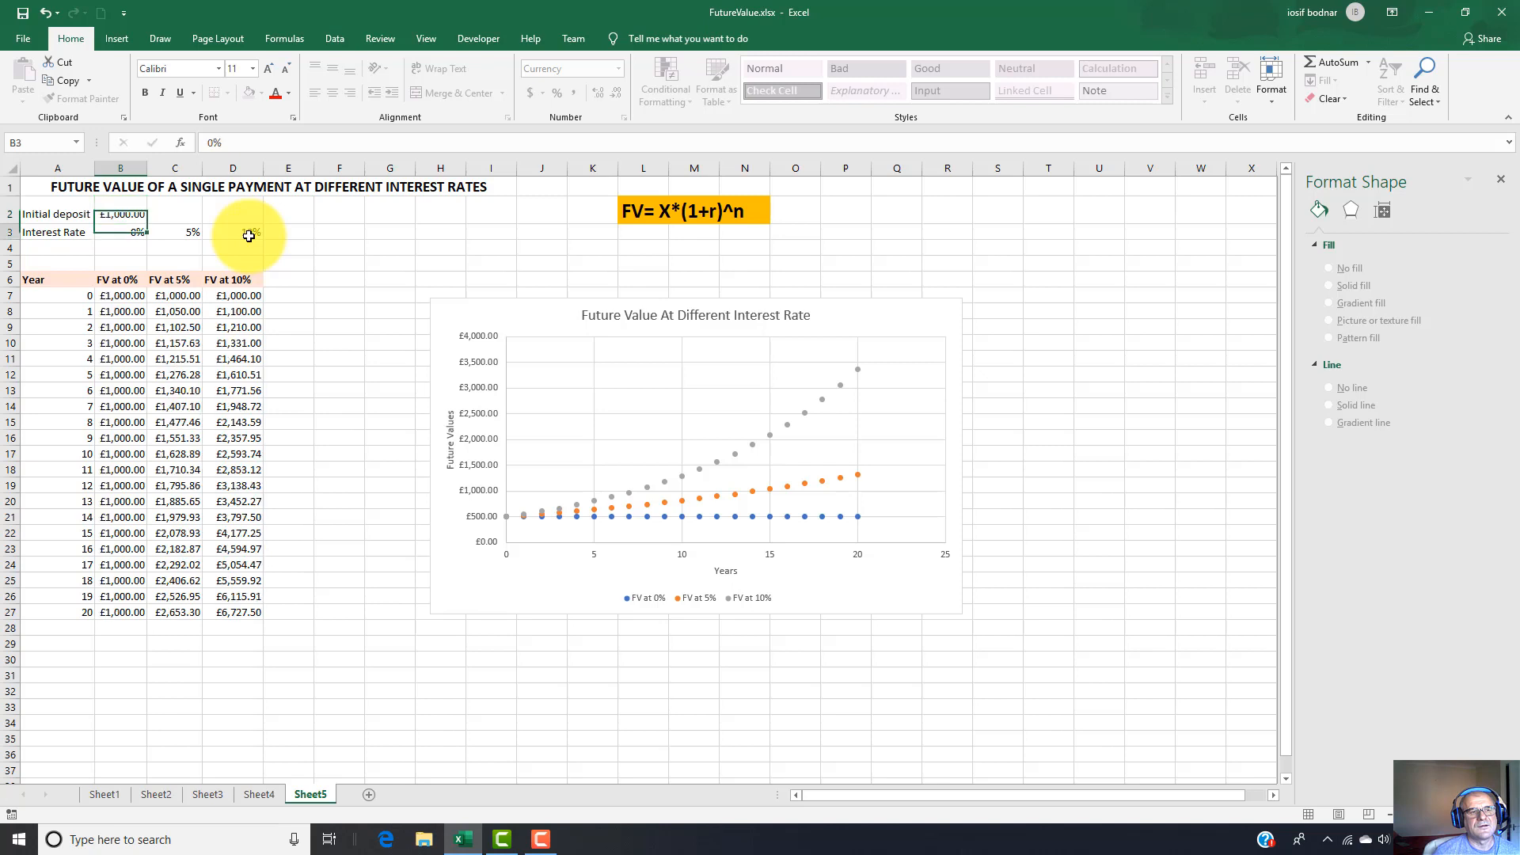
Examine the recalculated future values in the 5% and 10% columns of the table.
click(190, 343)
click(194, 400)
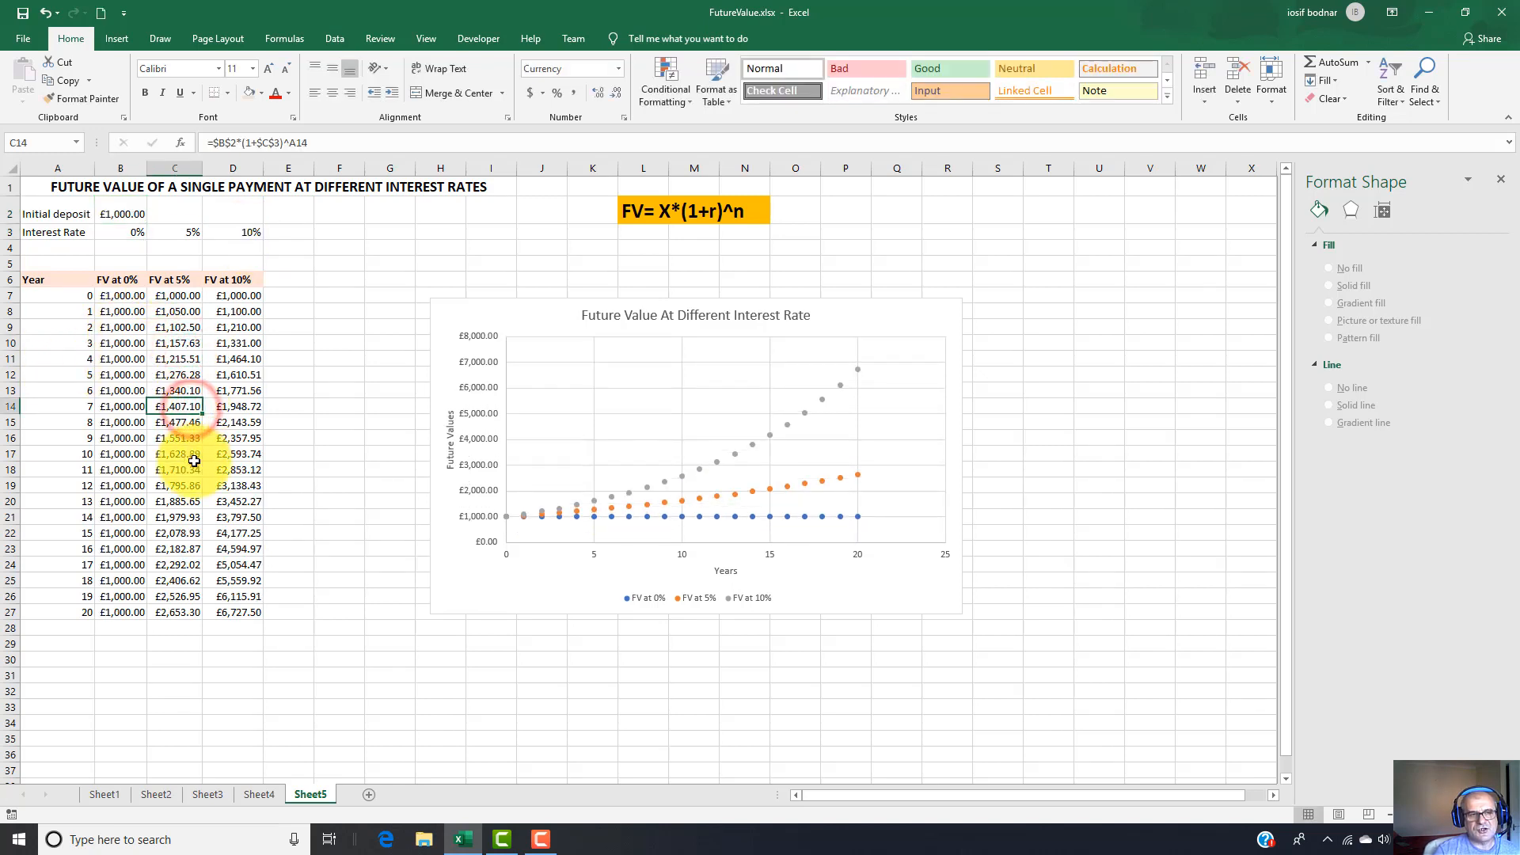
click(193, 458)
click(195, 485)
click(237, 485)
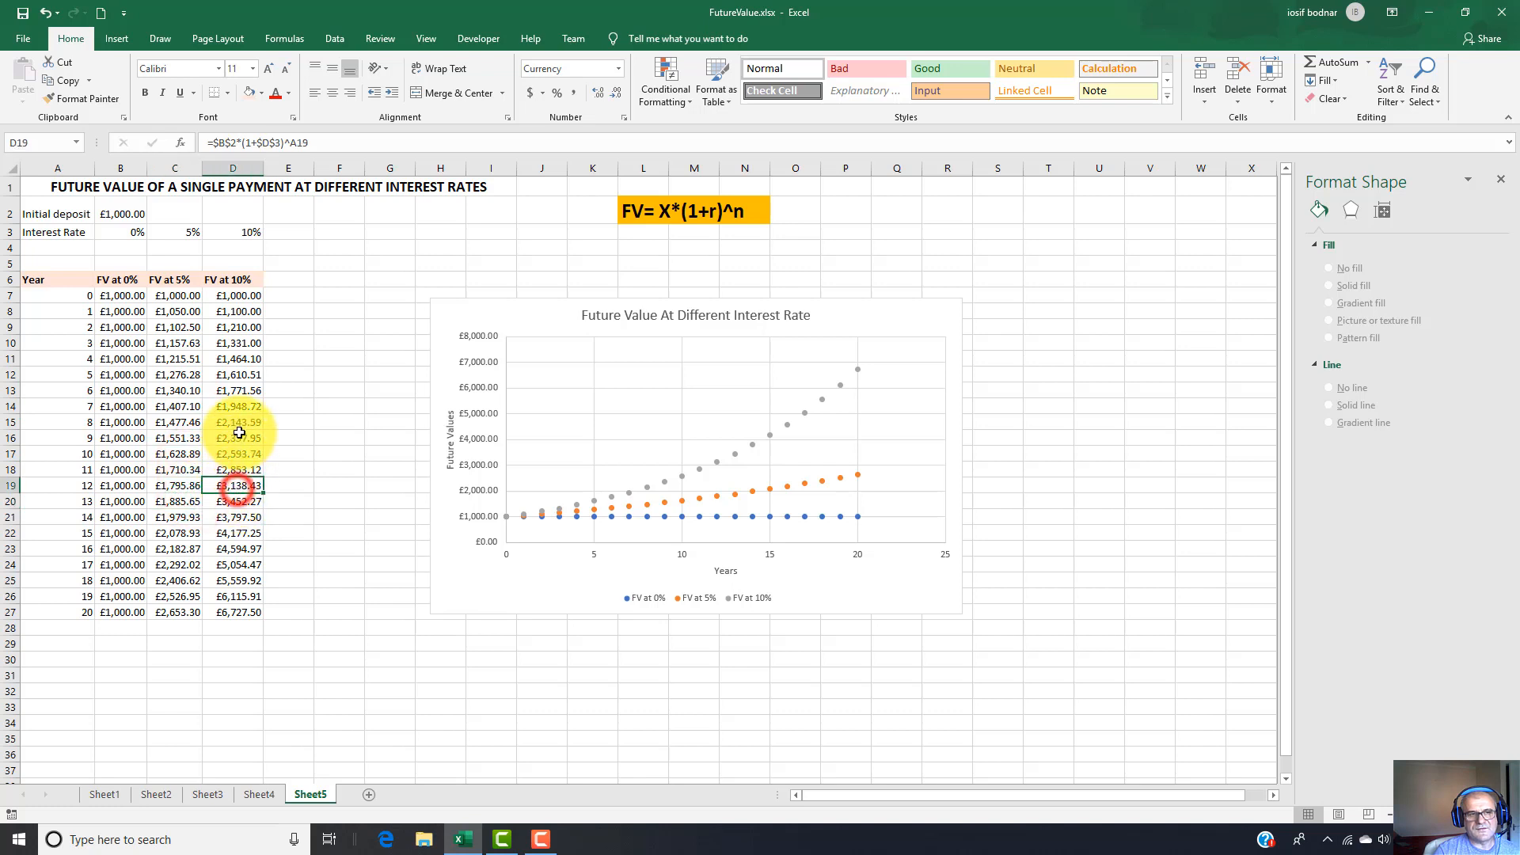
click(237, 436)
click(232, 389)
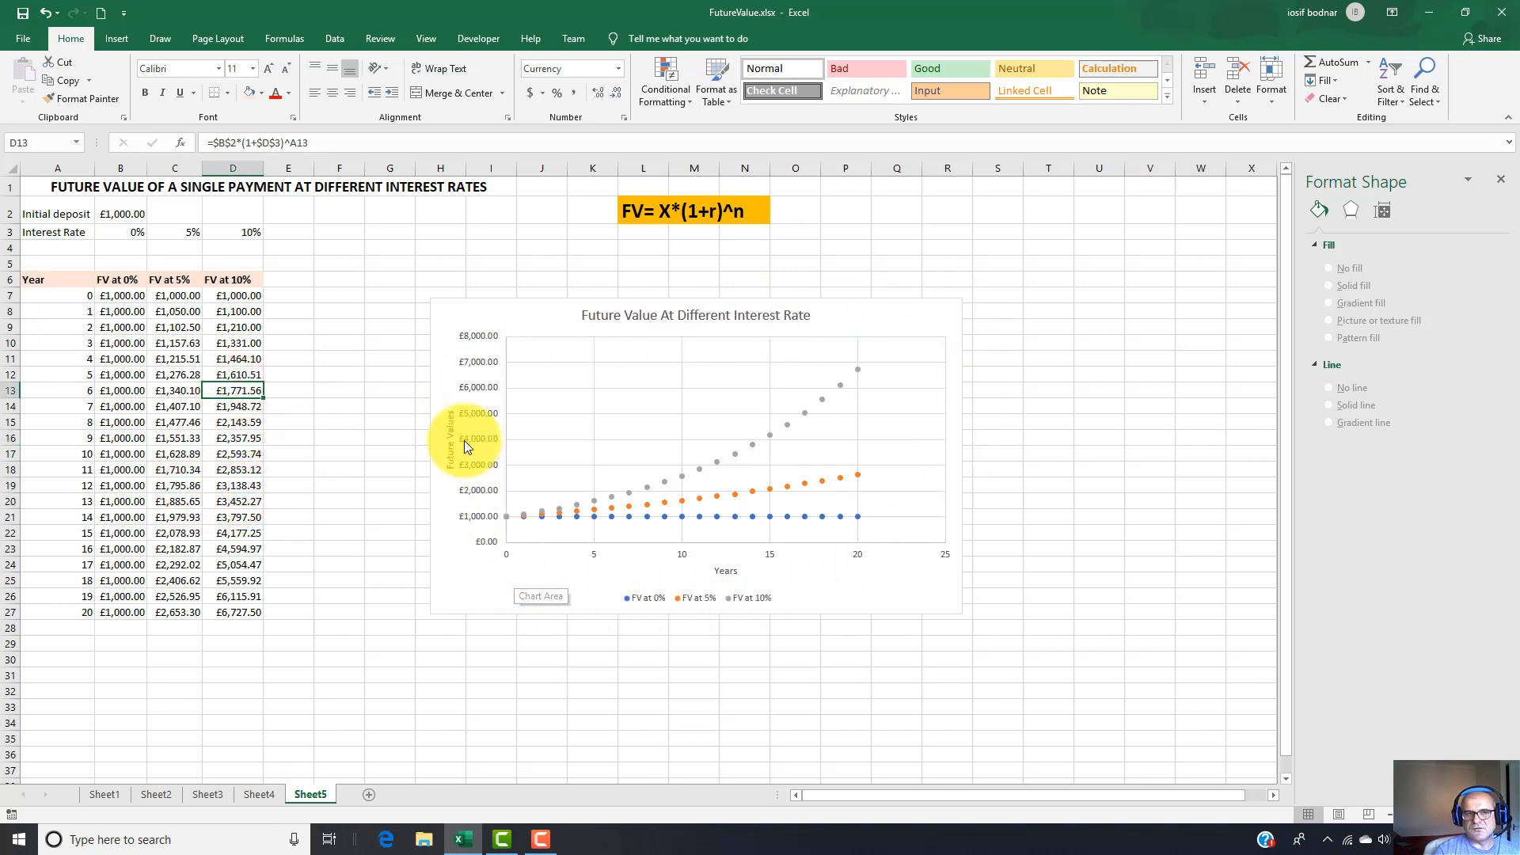
Set the interest rate in B3 to 2% and change that column's heading to "FV at 2%".
click(130, 232)
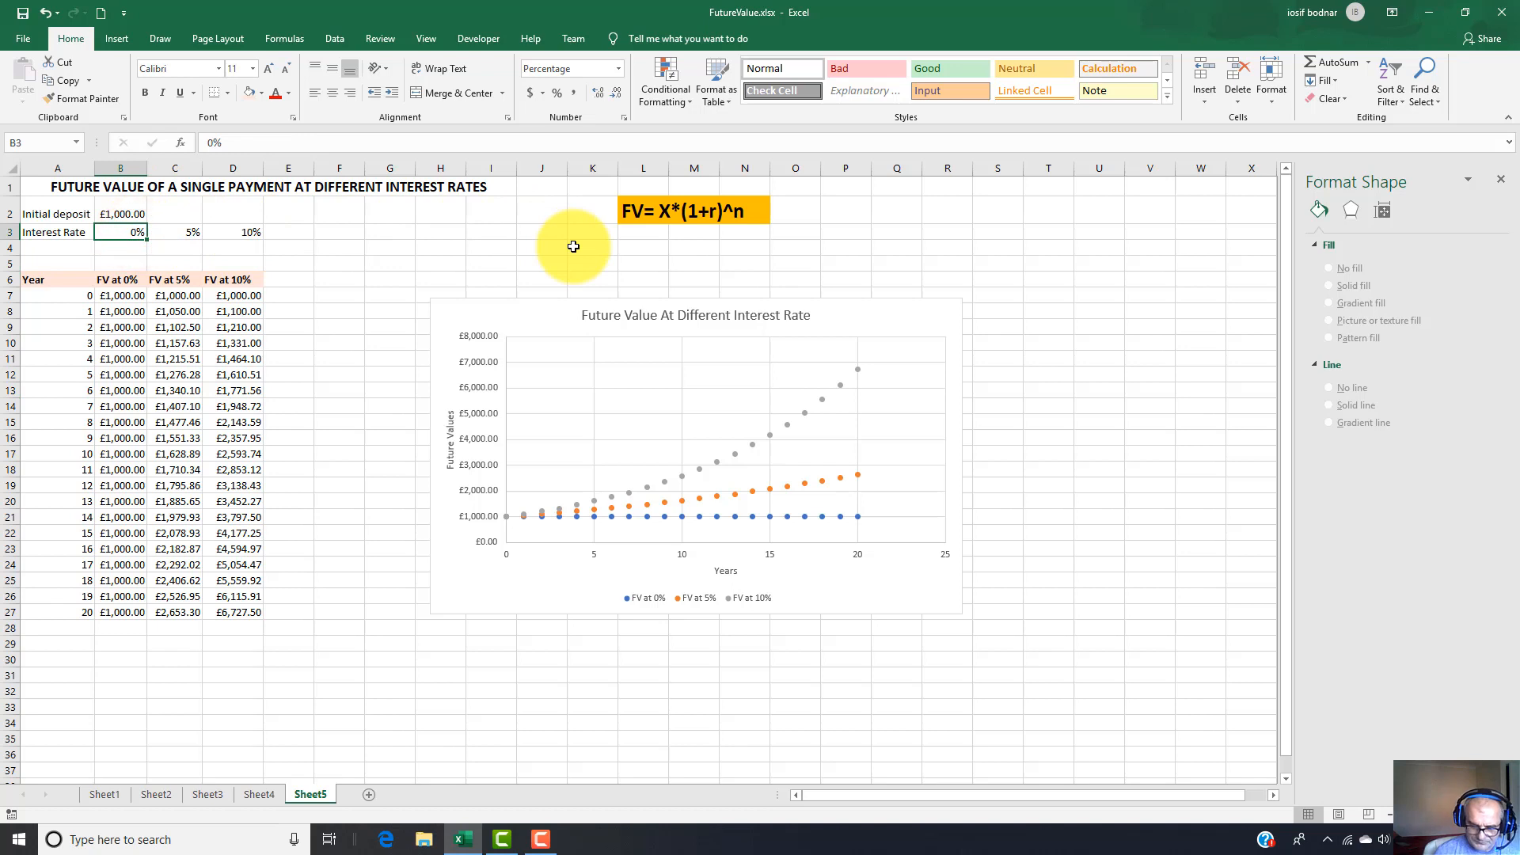
text(2)
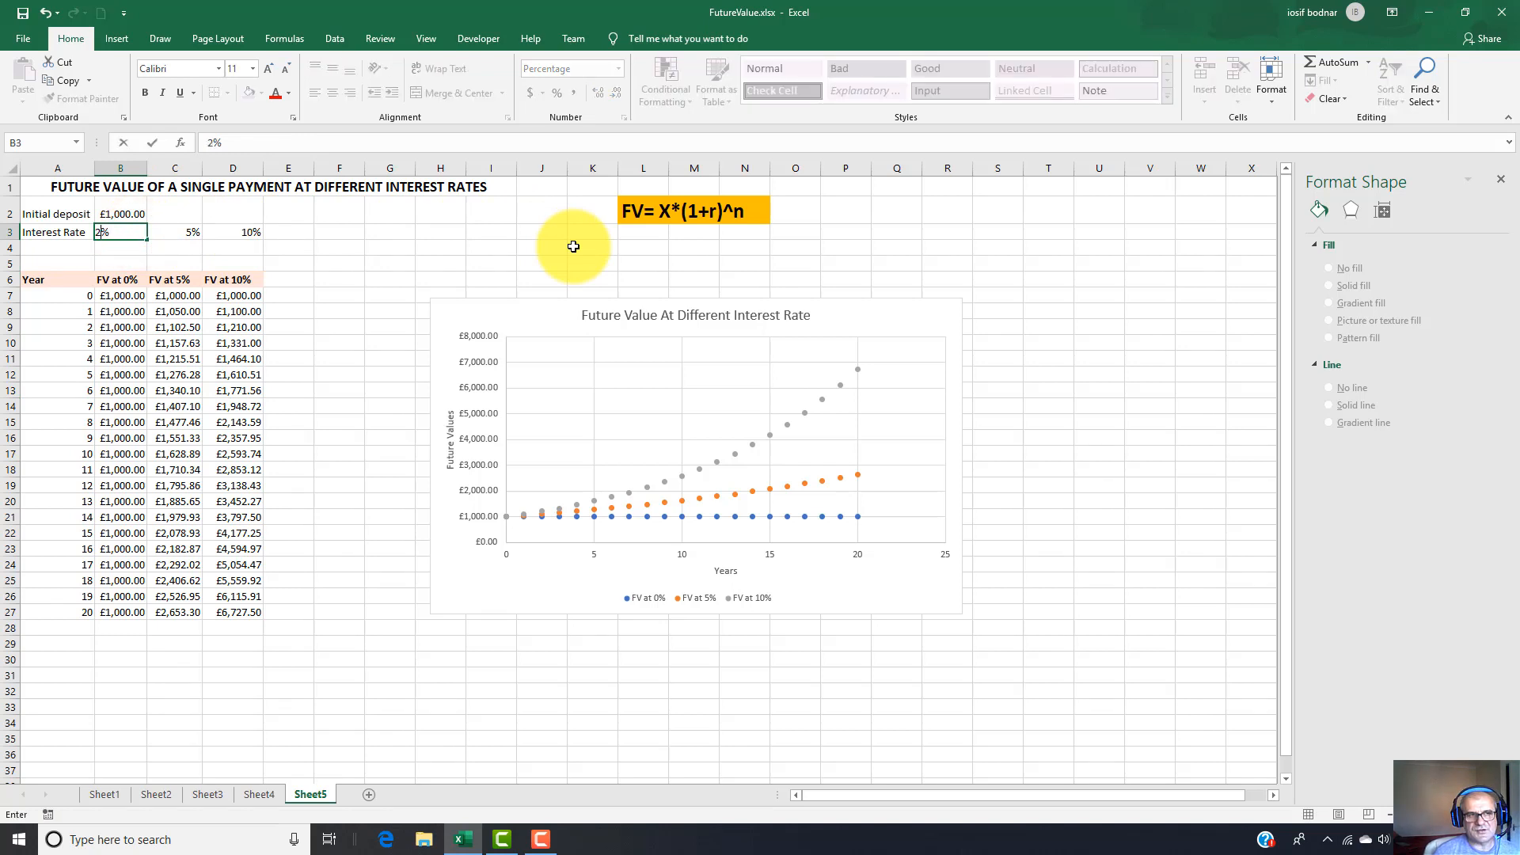
key(Return)
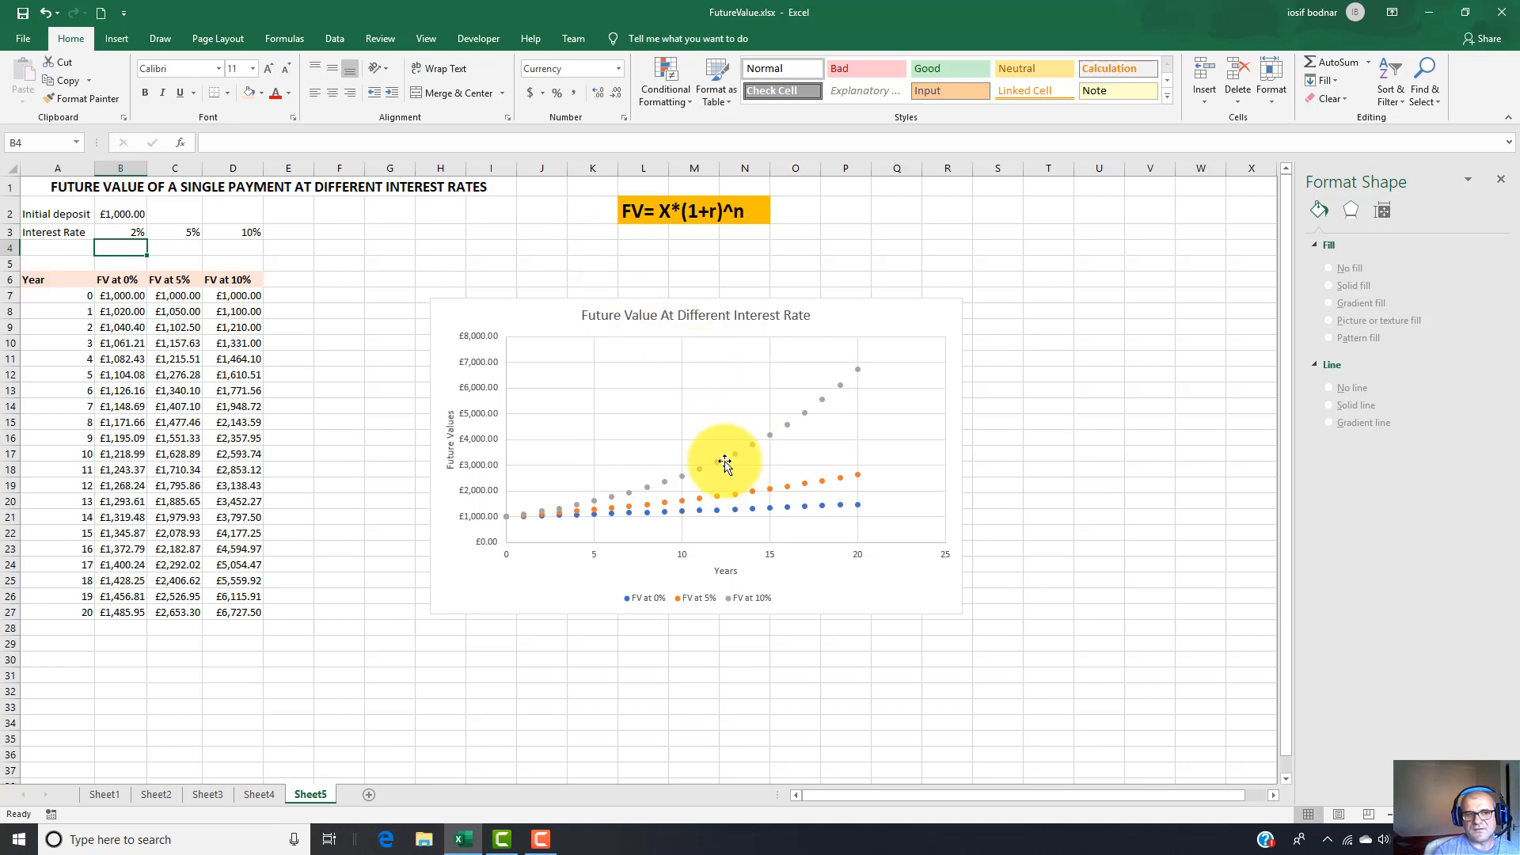
click(167, 340)
click(130, 360)
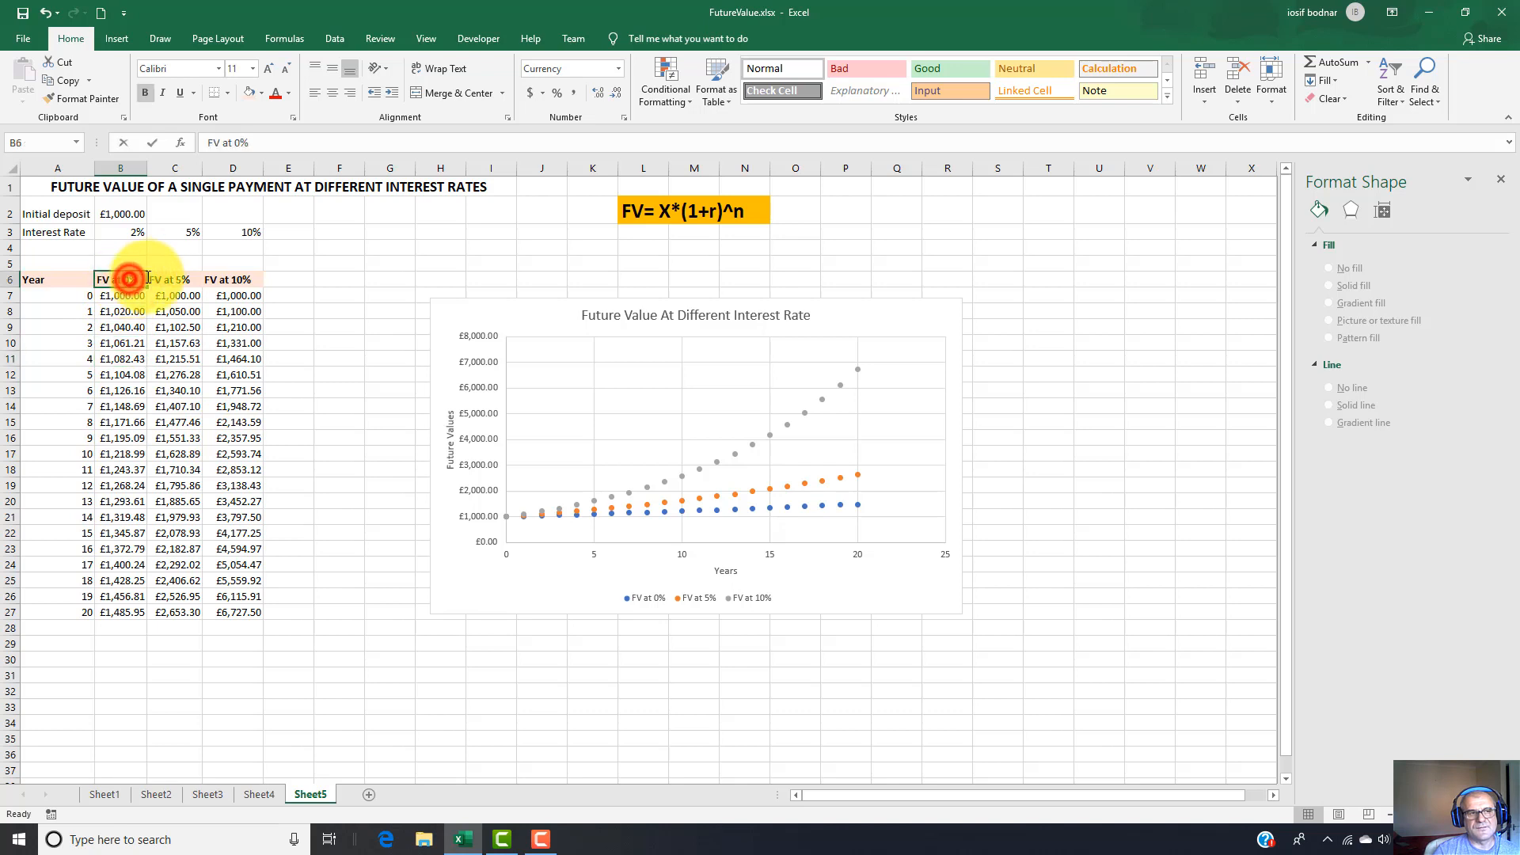
double_click(128, 280)
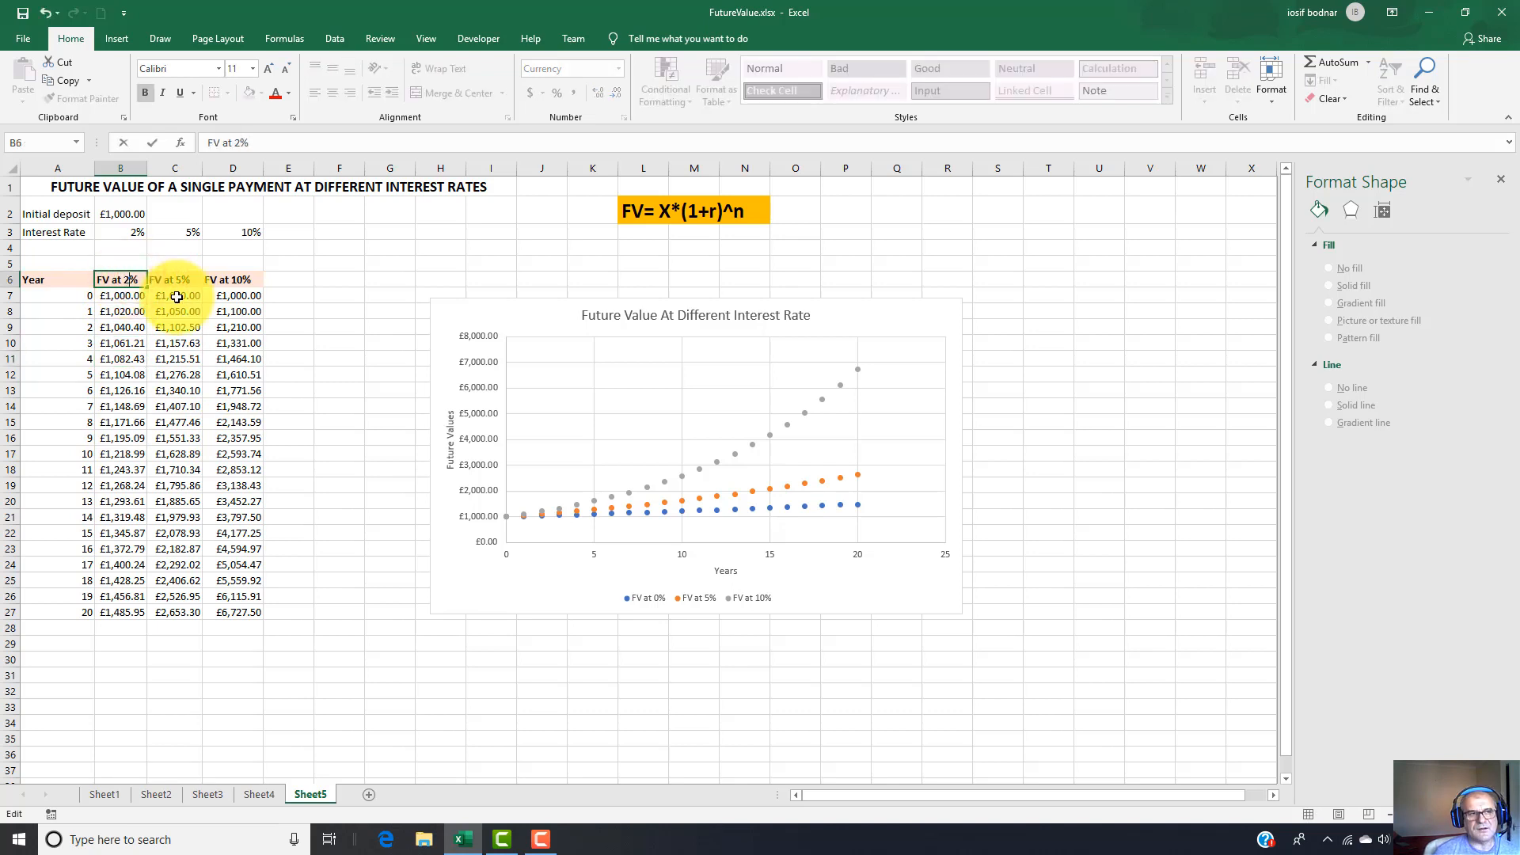
key(Return)
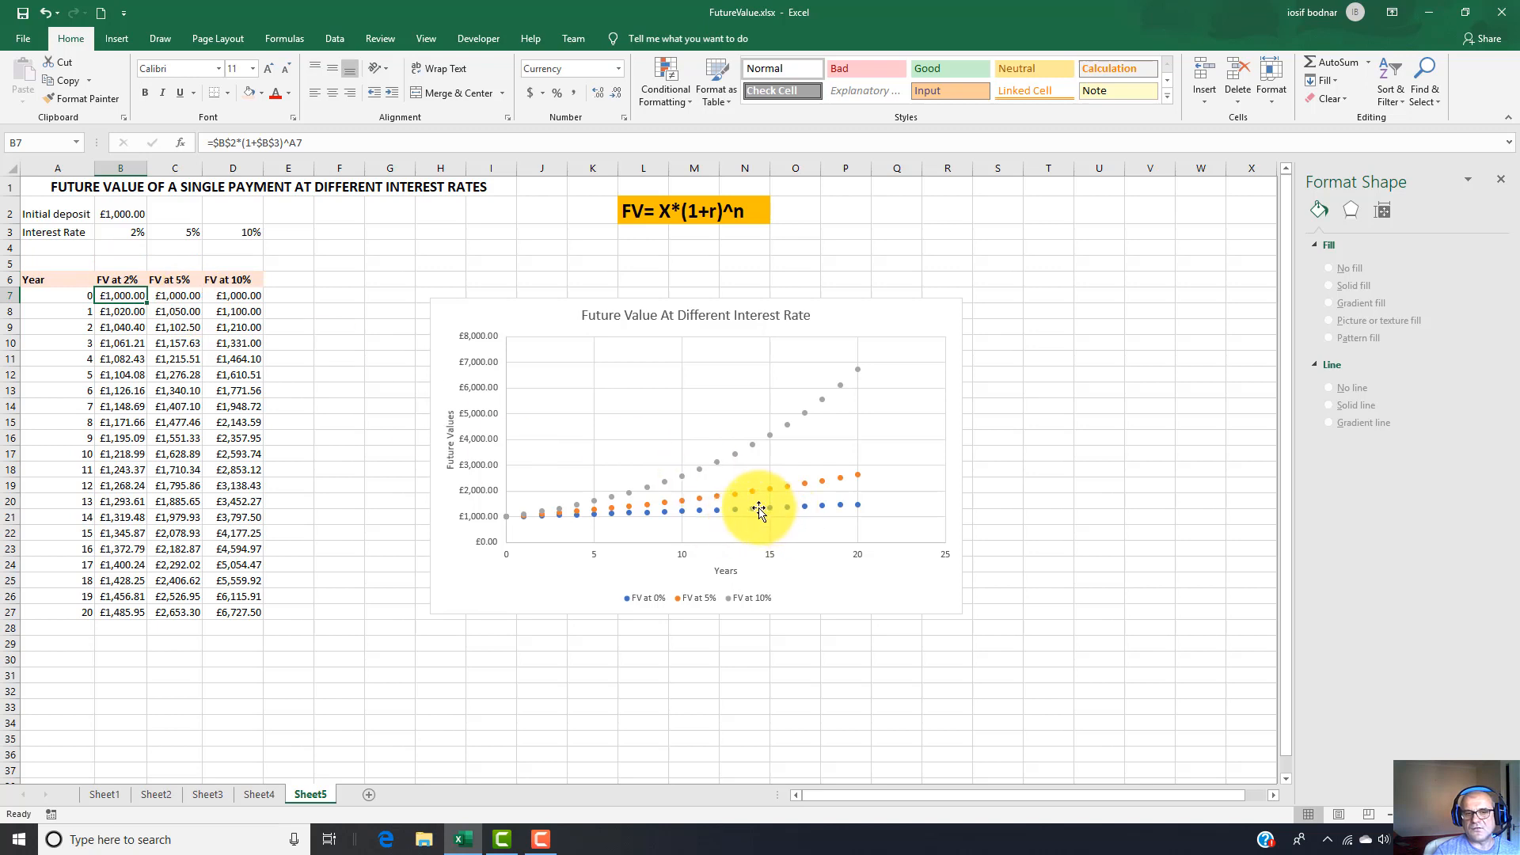
Set the interest rate in C3 to 8% and change that column's heading to "FV at 8%".
click(193, 230)
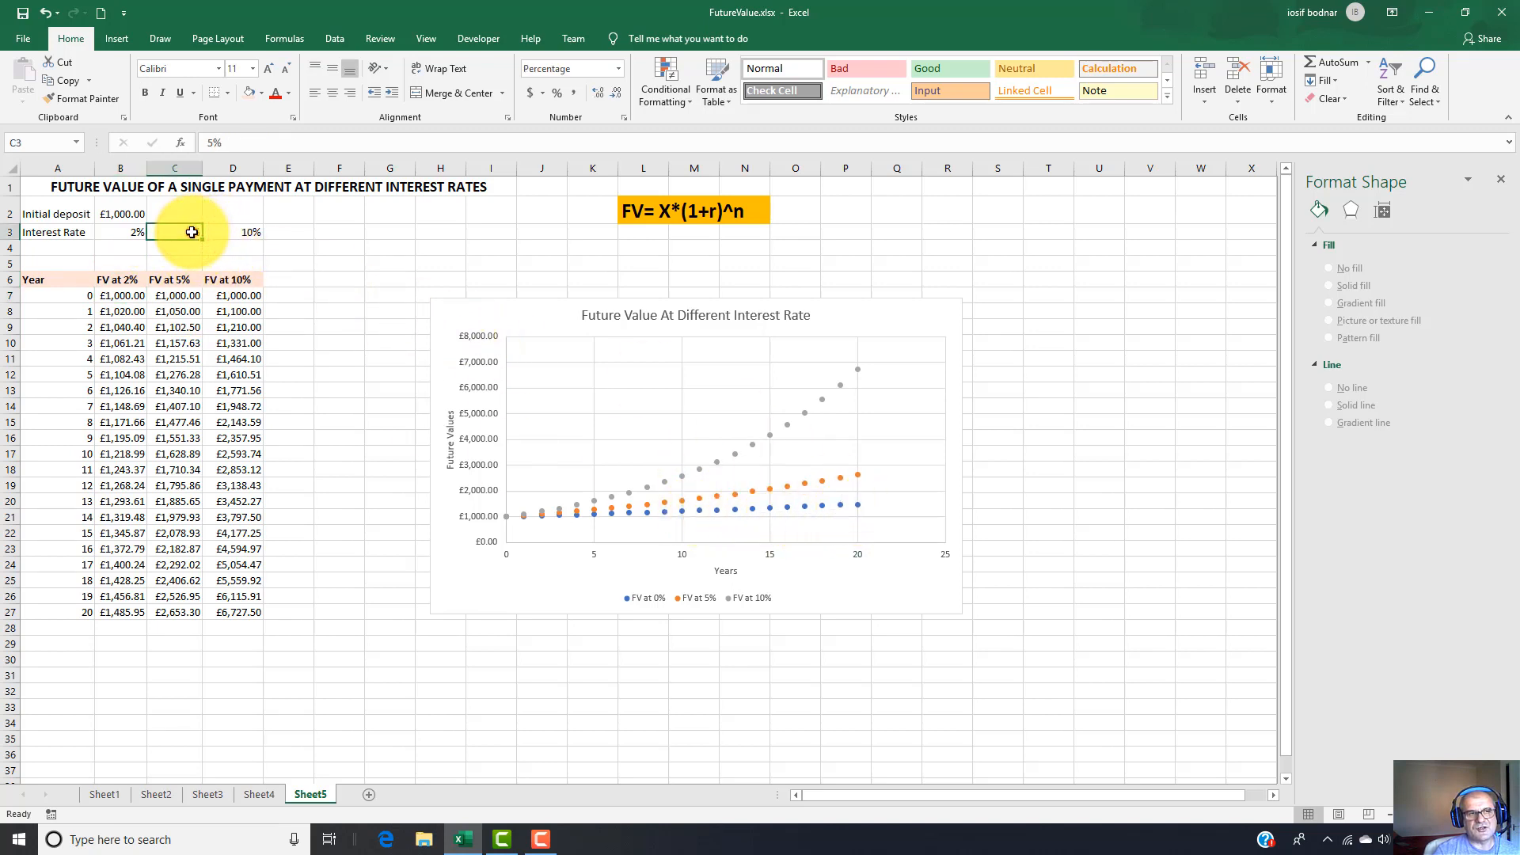
double_click(193, 231)
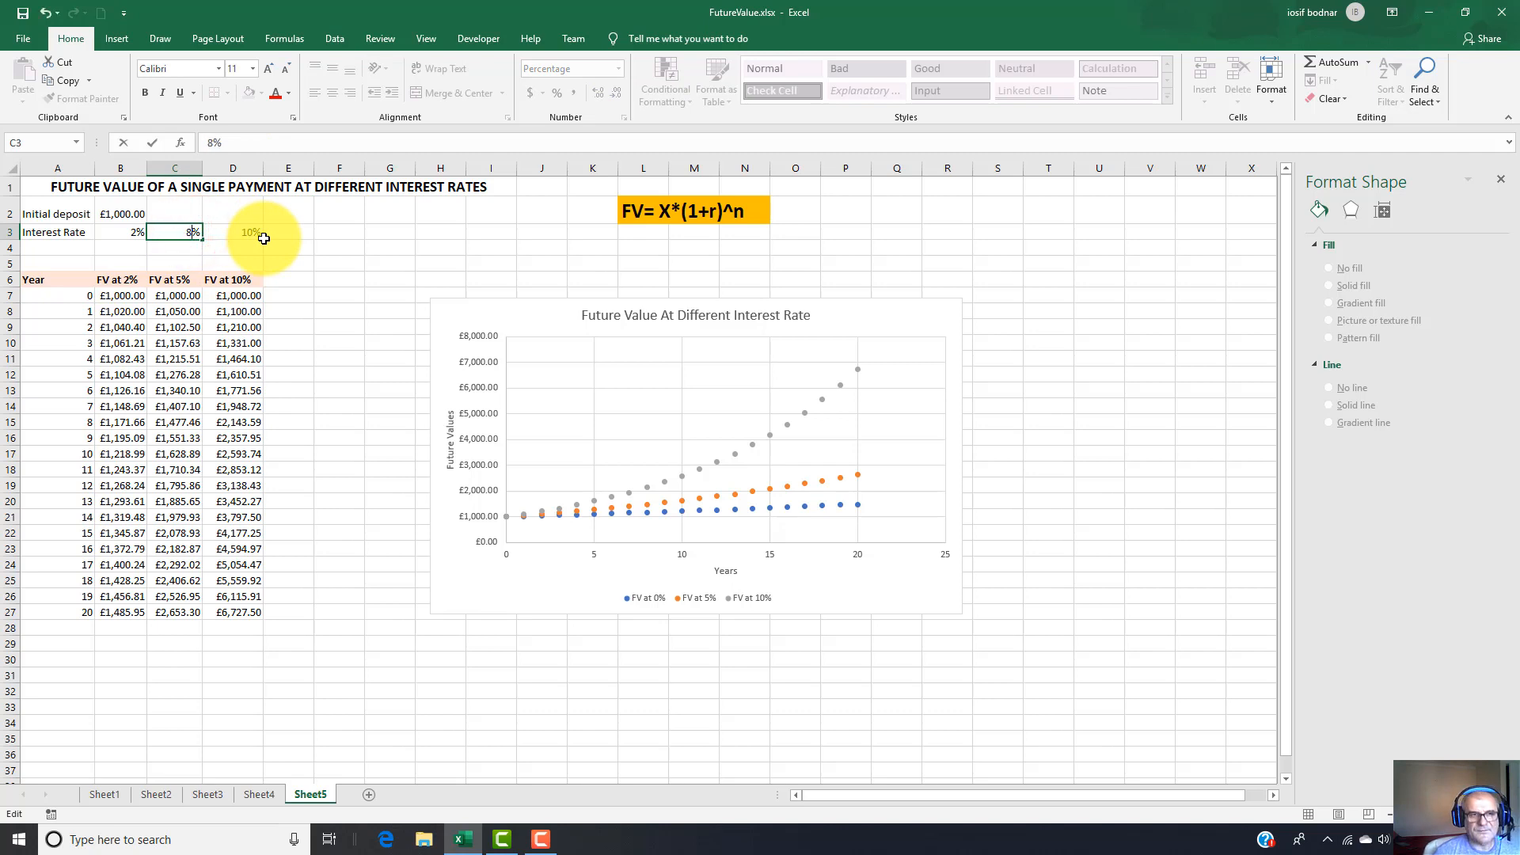
text(8)
key(Return)
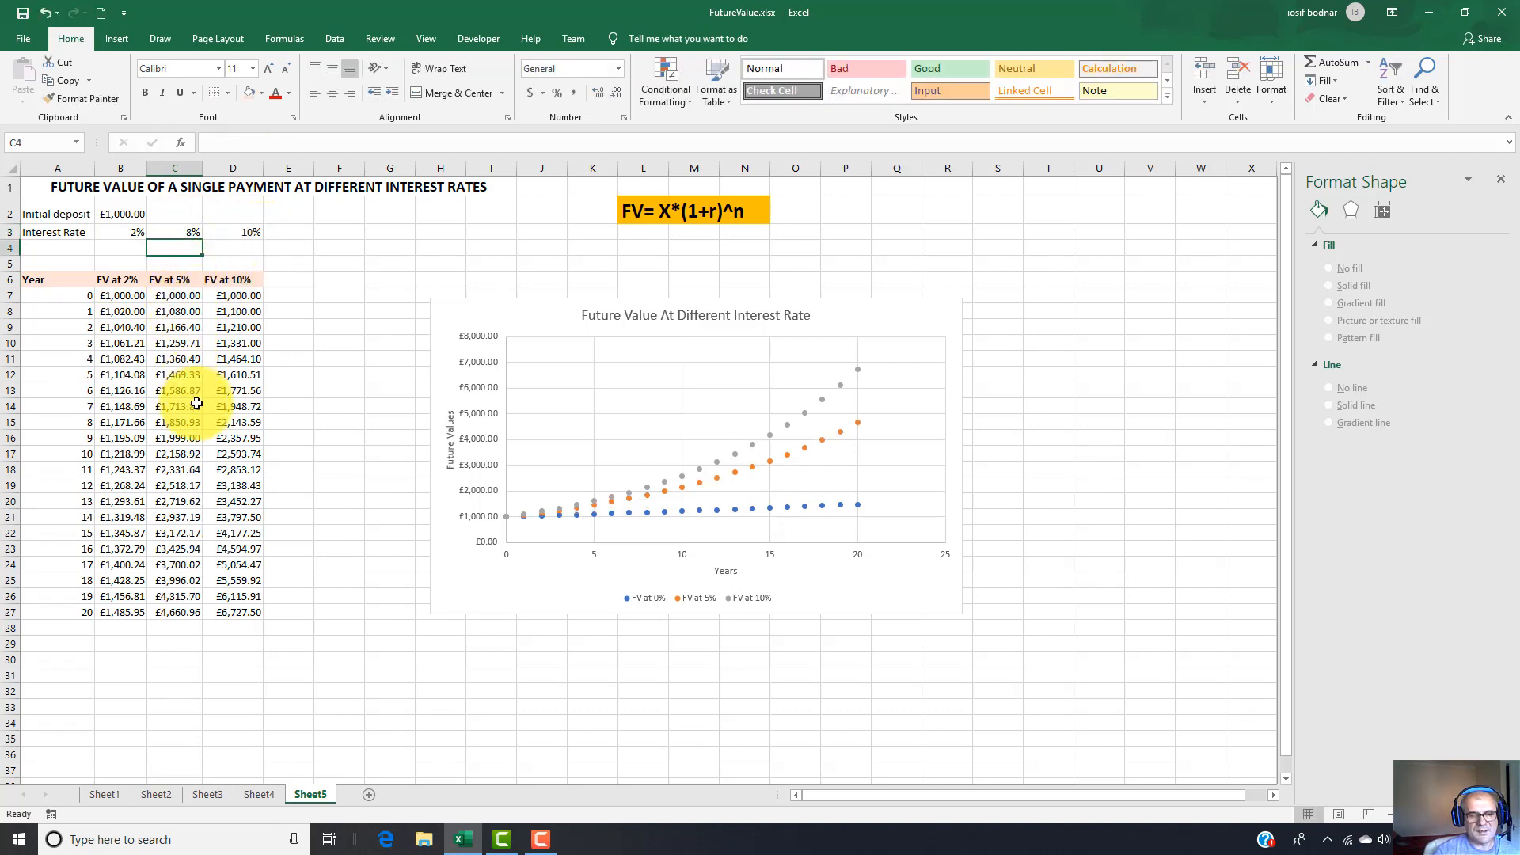
double_click(181, 280)
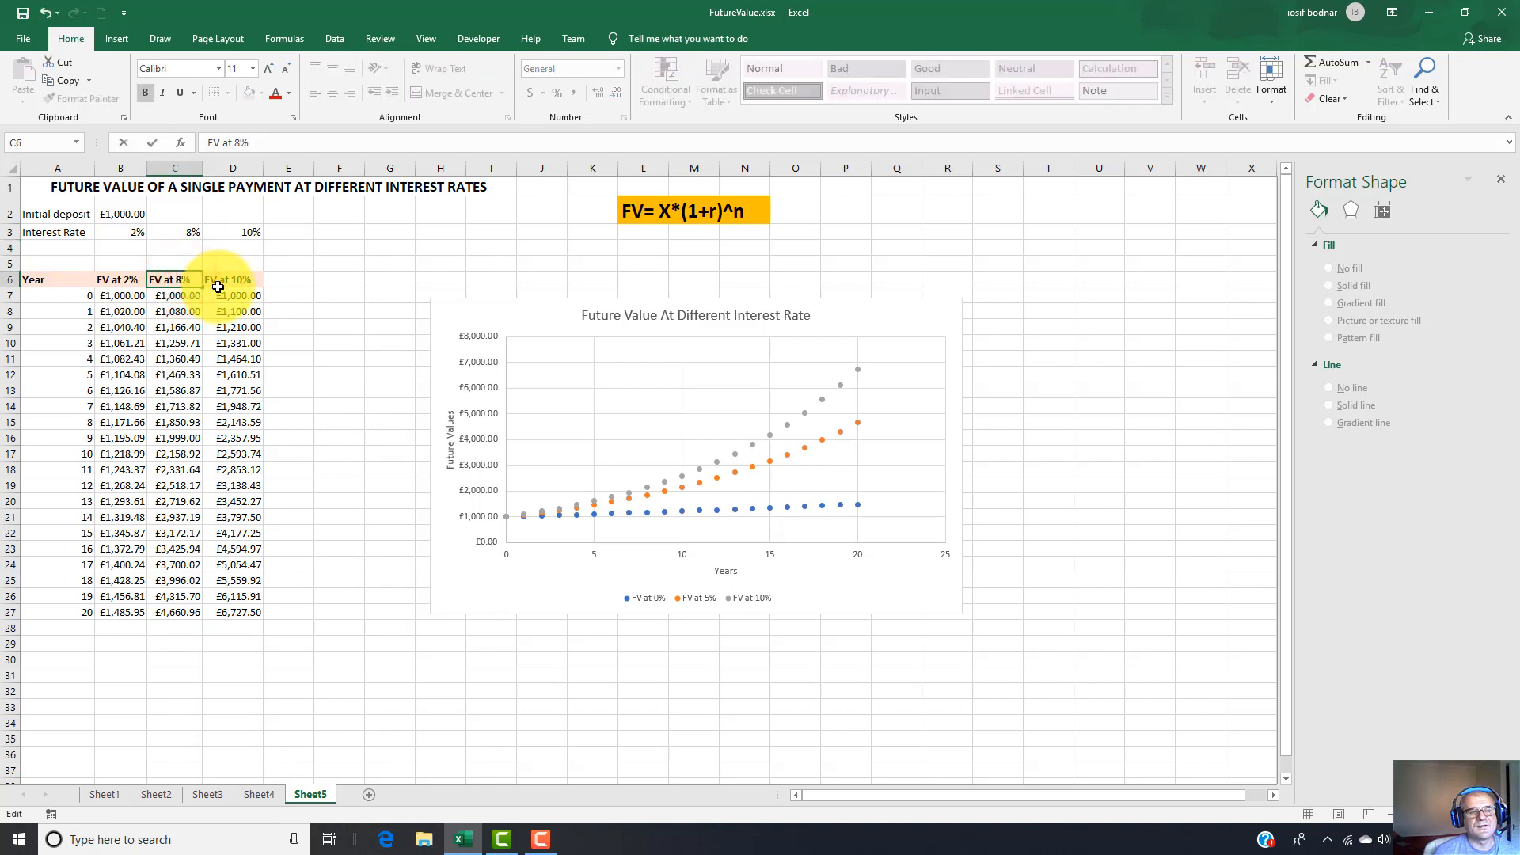
text(8)
key(Return)
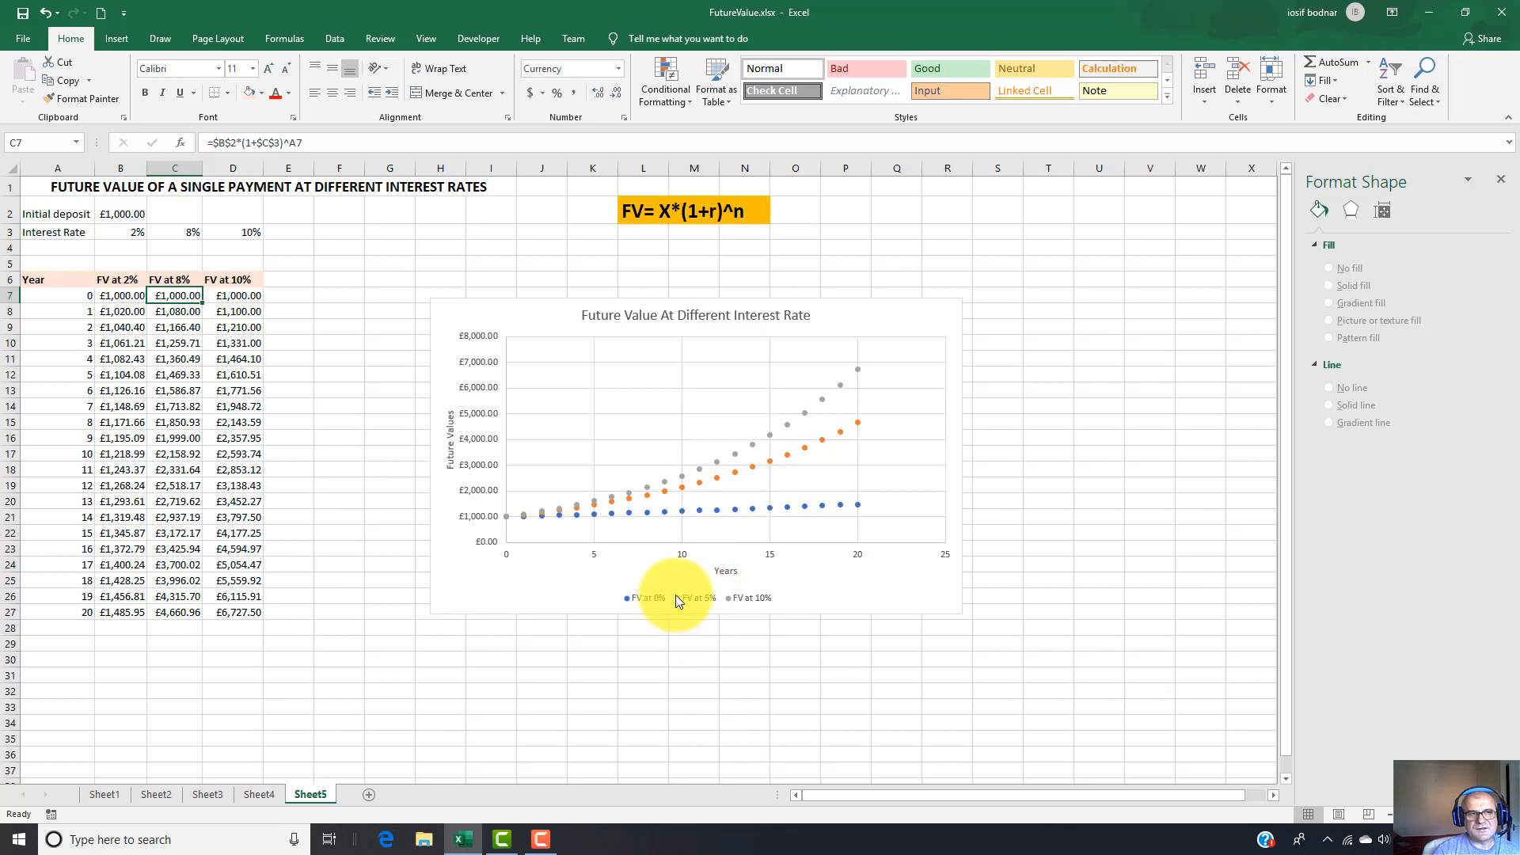
Select the plot area of the future value chart.
click(186, 279)
click(726, 376)
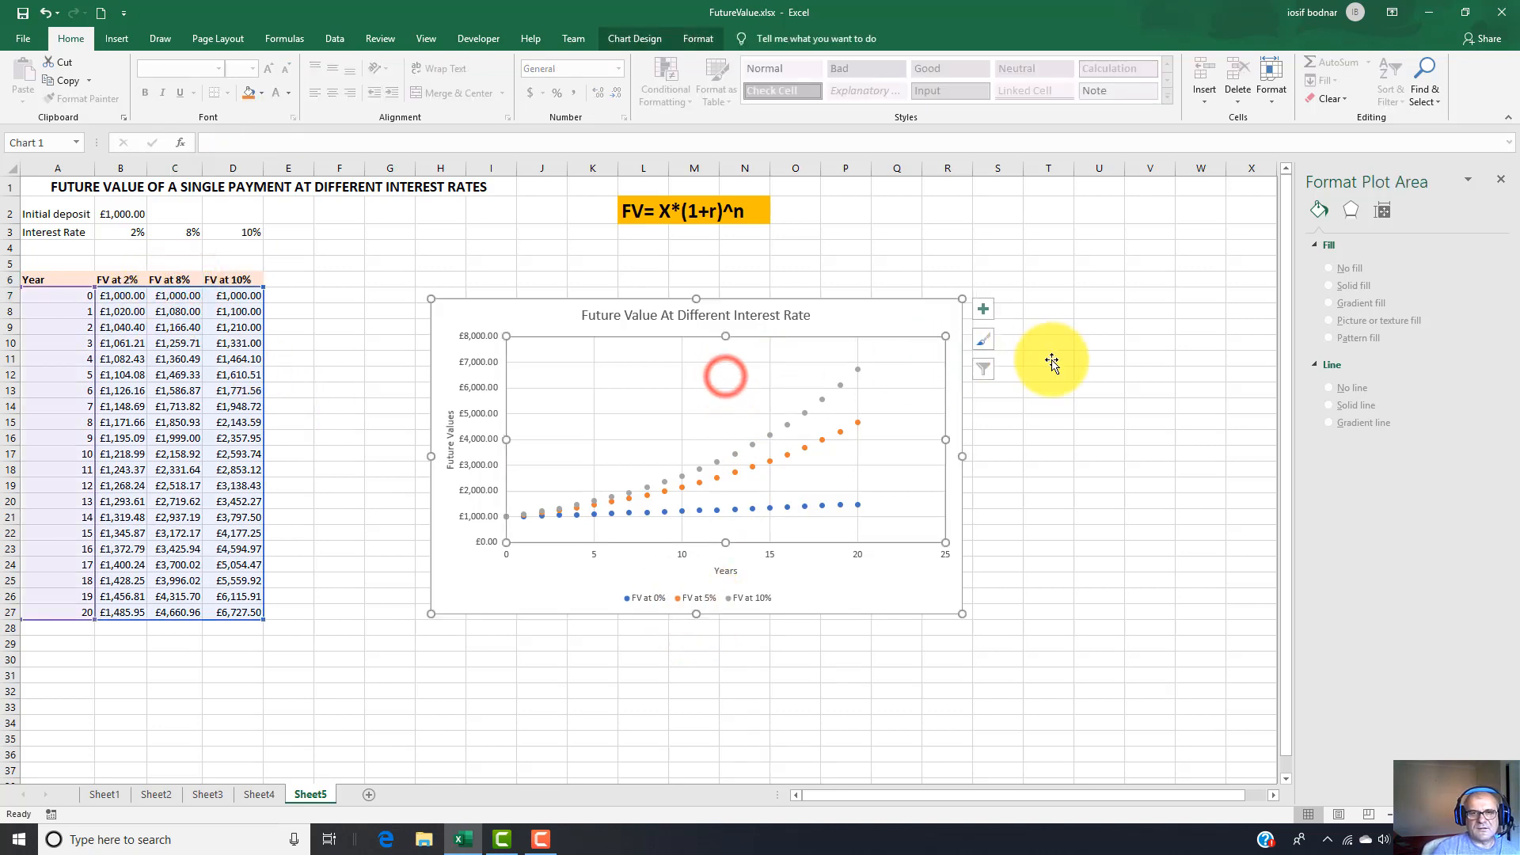